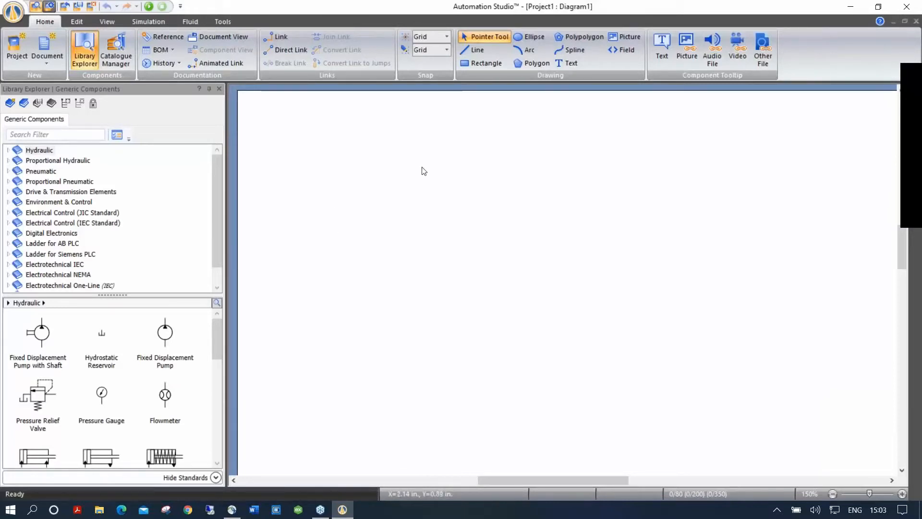
pyautogui.scroll(-2, 422, 167)
pyautogui.moveTo(547, 250); pyautogui.dragTo(537, 221)
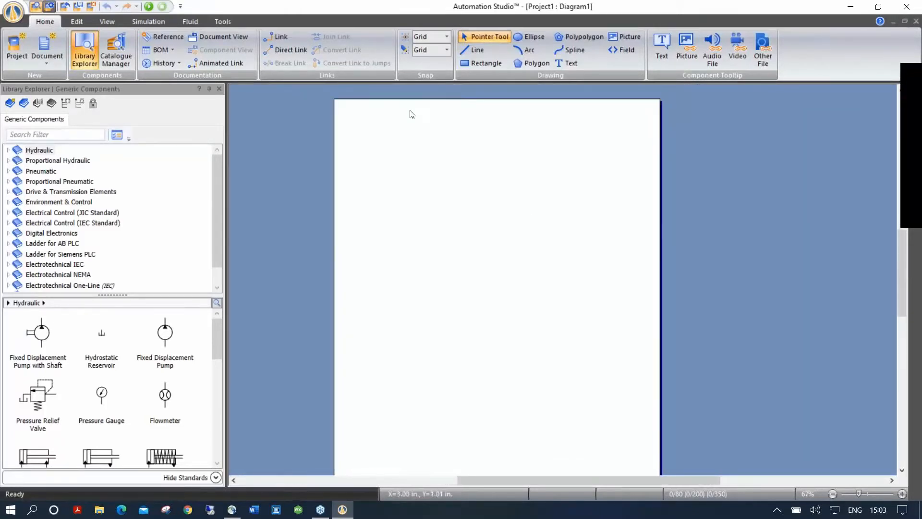
pyautogui.scroll(2, 347, 100)
pyautogui.moveTo(453, 144); pyautogui.dragTo(386, 157)
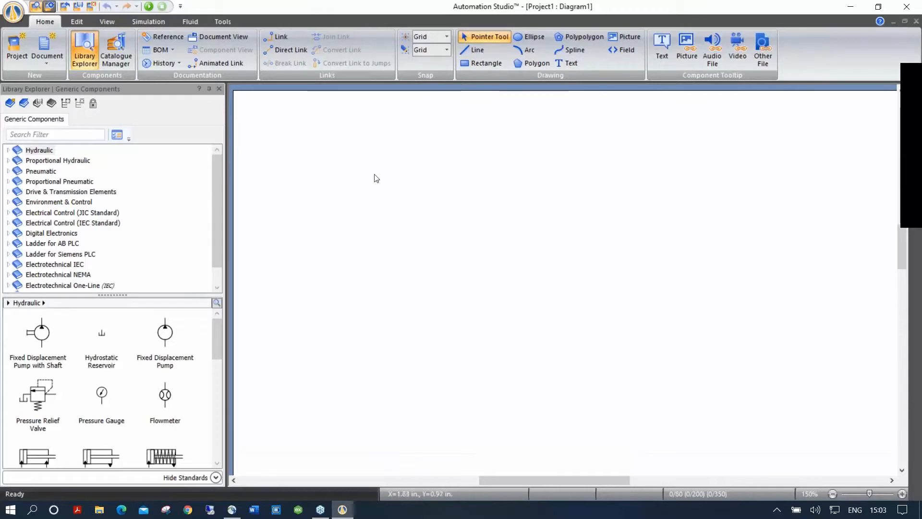
# Review the available page sizes in the diagram's document properties and open the Page Setup standard
pyautogui.rightClick(387, 148)
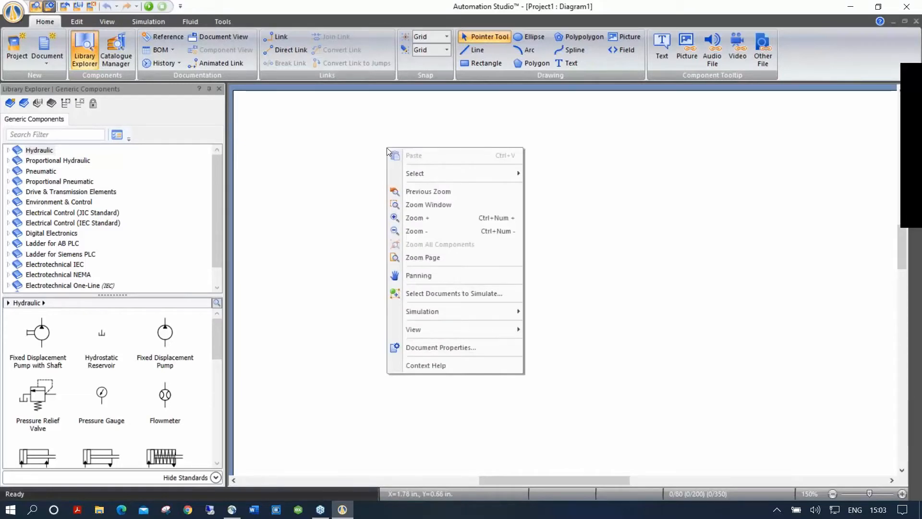
pyautogui.click(468, 347)
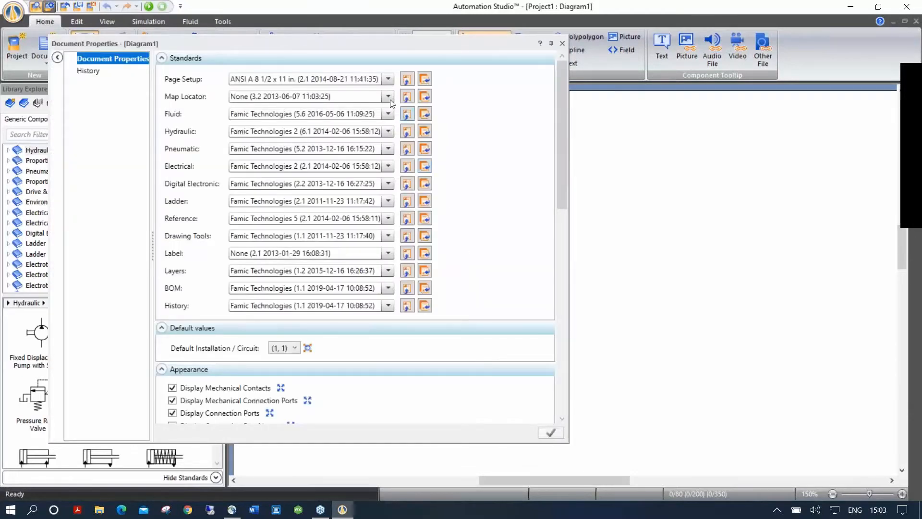
pyautogui.click(388, 79)
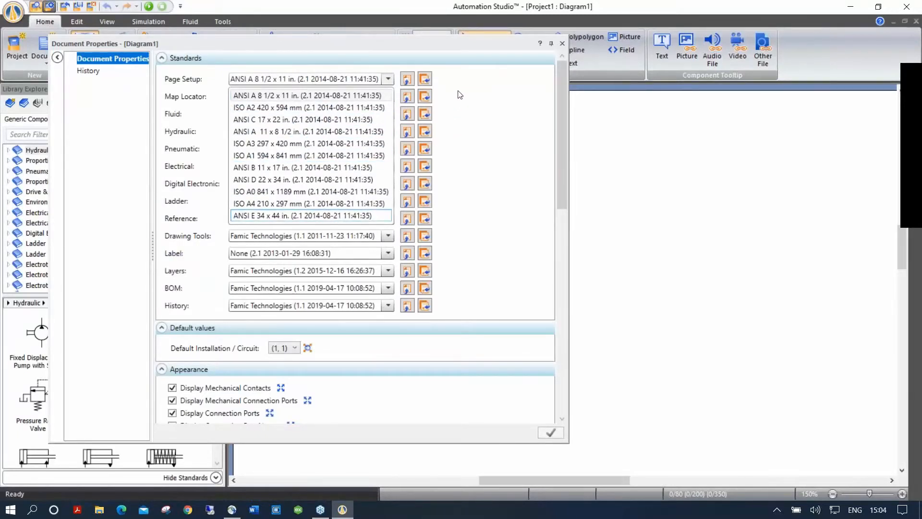
pyautogui.click(406, 81)
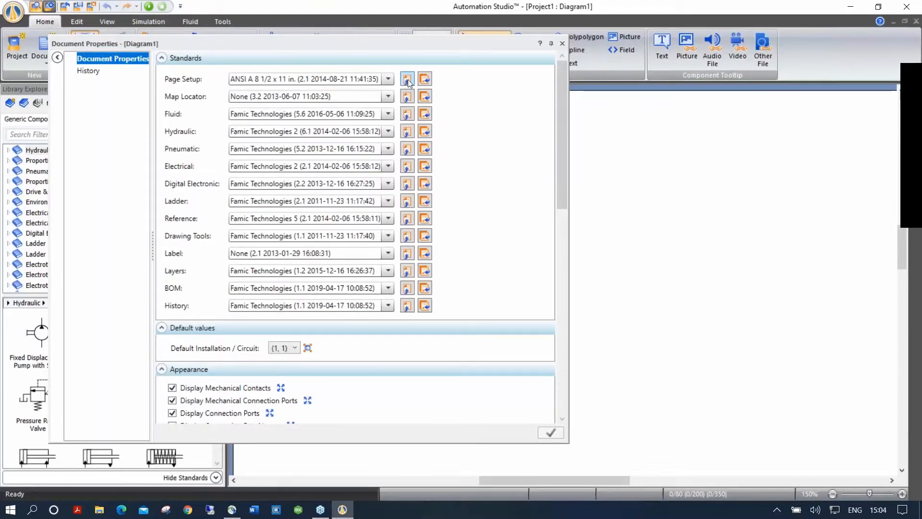
pyautogui.click(407, 79)
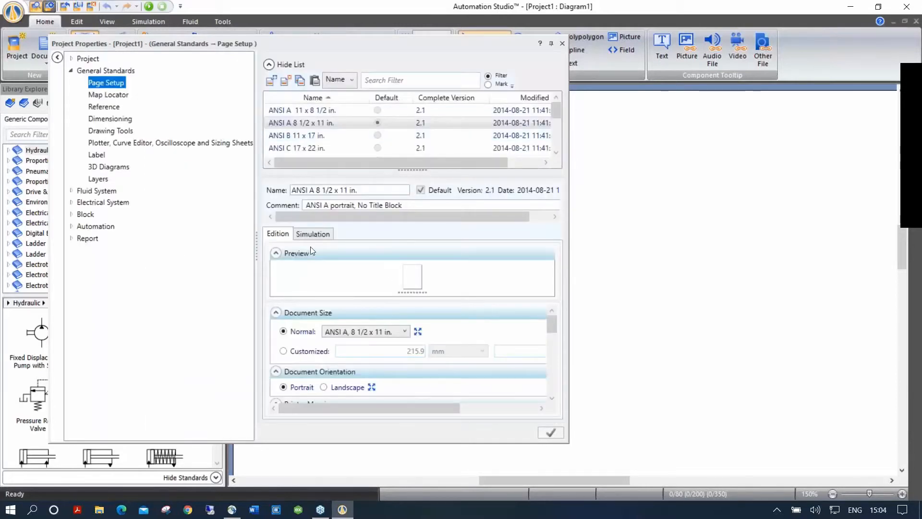
# Set the project standards' default unit for new components to Imperial and close the project properties
pyautogui.moveTo(552, 328)
pyautogui.mouseDown()
pyautogui.moveTo(553, 397)
pyautogui.moveTo(552, 321)
pyautogui.mouseUp()
pyautogui.click(71, 59)
pyautogui.click(100, 84)
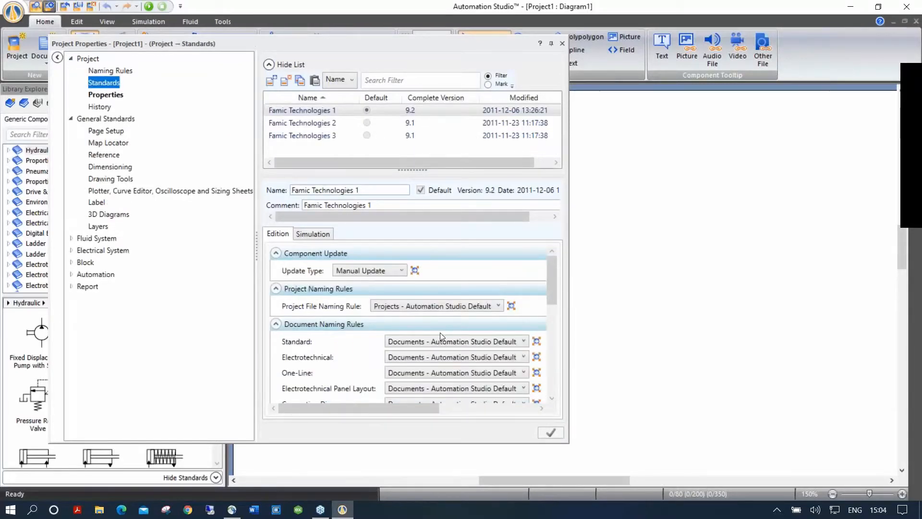
pyautogui.scroll(-5, 440, 333)
pyautogui.click(456, 327)
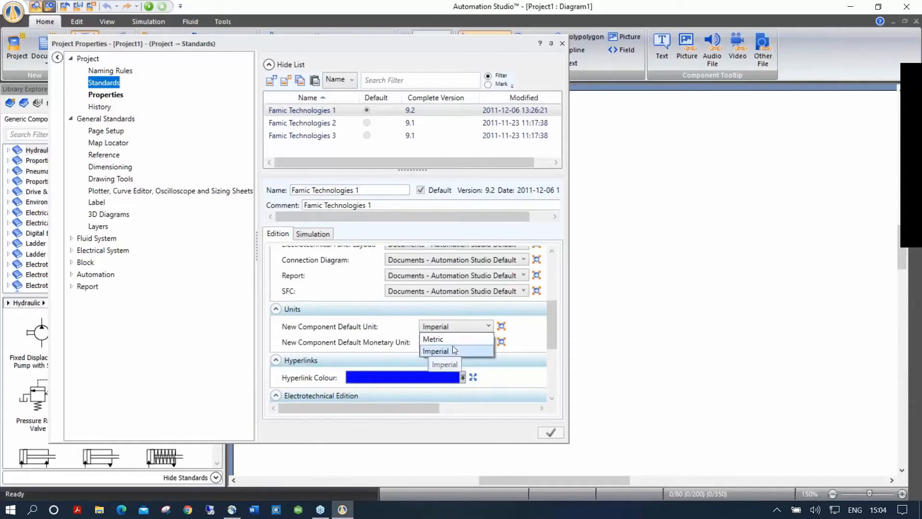
pyautogui.click(452, 350)
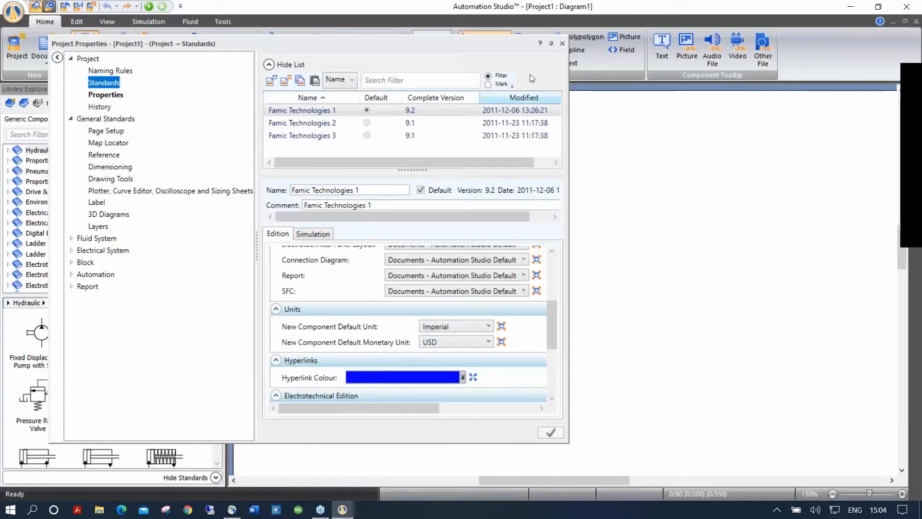
pyautogui.click(562, 44)
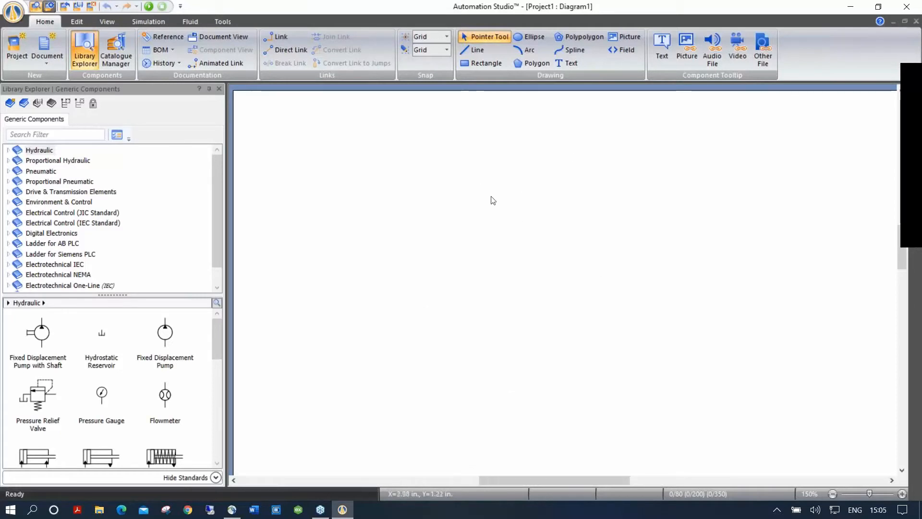
pyautogui.click(17, 18)
pyautogui.moveTo(21, 34)
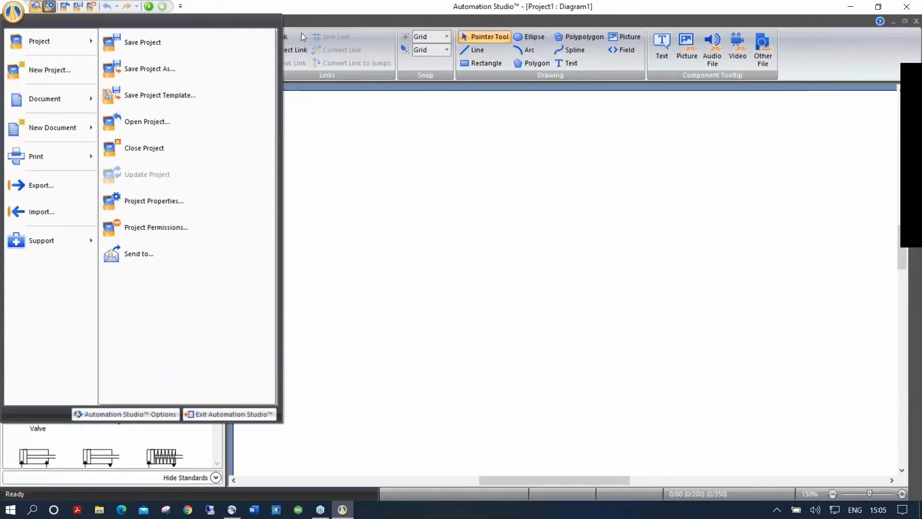
pyautogui.click(314, 138)
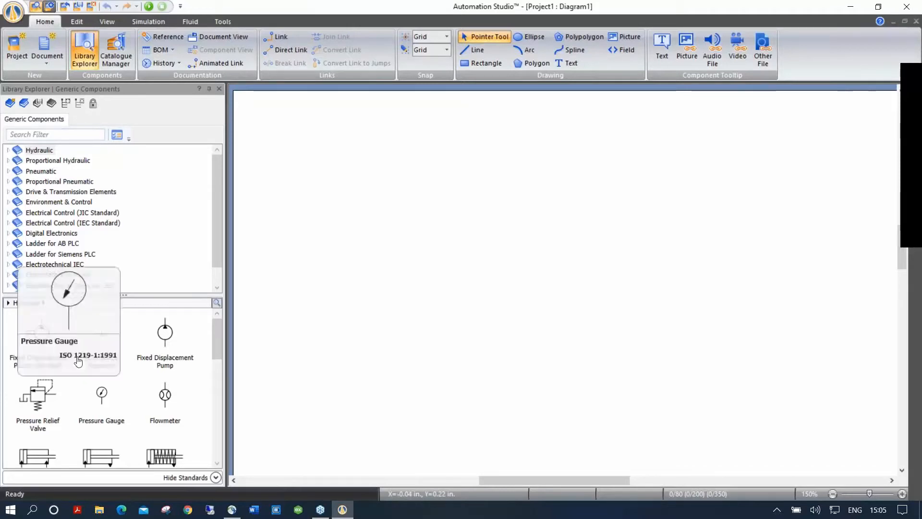
# Place a pneumatic Double-Acting Cylinder near the top of the page and collapse the symbol standards choices
pyautogui.click(41, 171)
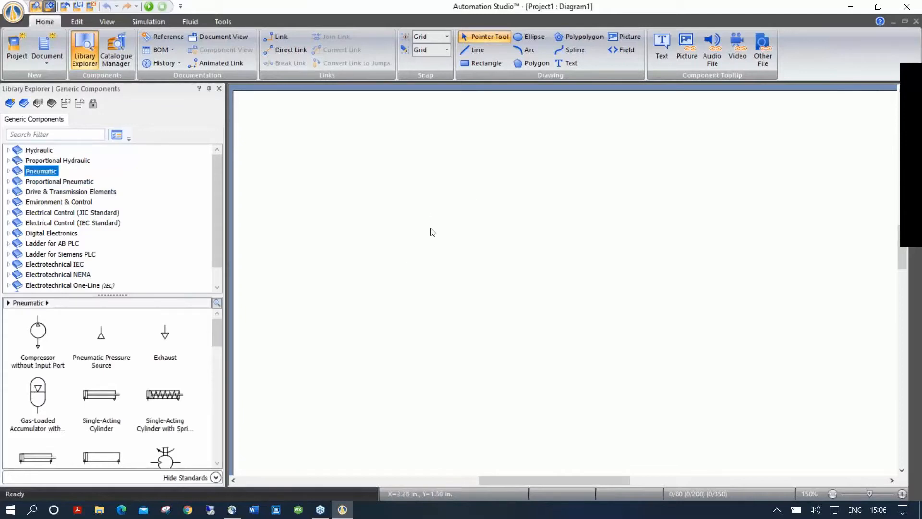
pyautogui.moveTo(215, 333)
pyautogui.mouseDown()
pyautogui.moveTo(214, 353)
pyautogui.moveTo(212, 343)
pyautogui.mouseUp()
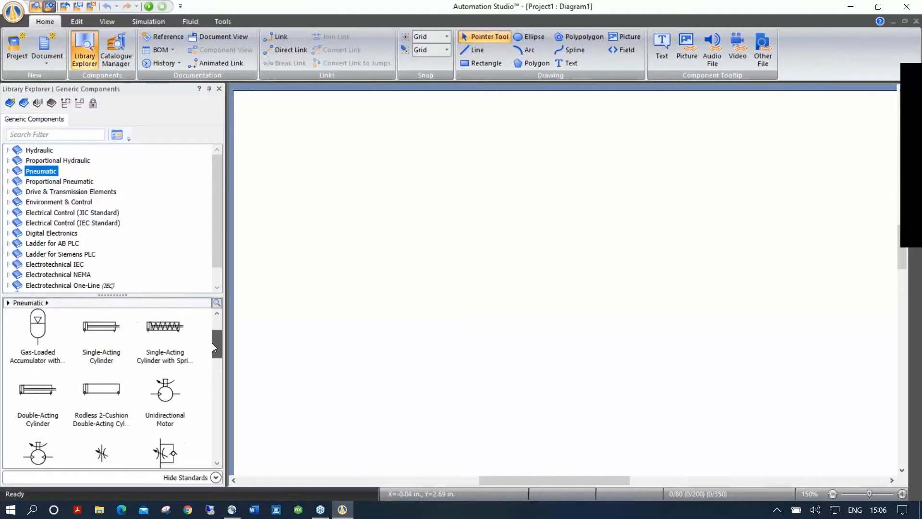
pyautogui.click(26, 392)
pyautogui.moveTo(26, 392); pyautogui.dragTo(397, 124)
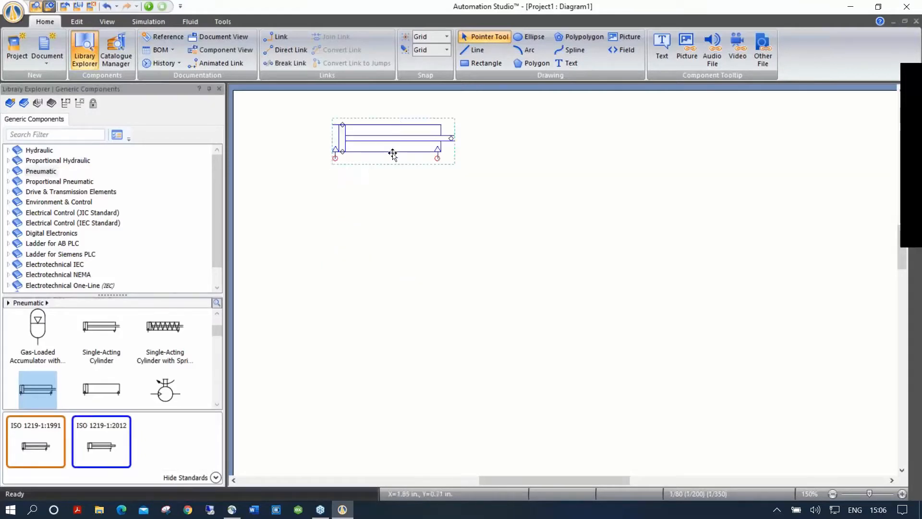
pyautogui.click(215, 477)
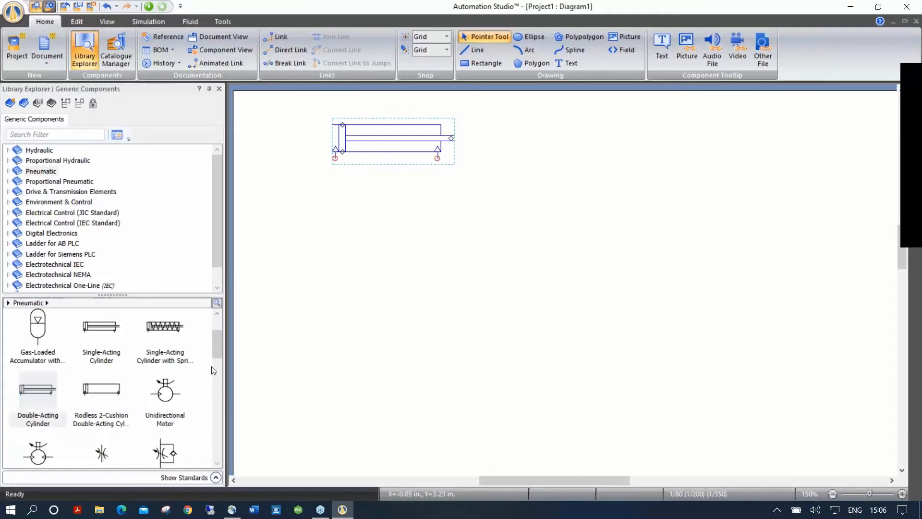
# Place a pneumatic 5/2-Way Valve below the cylinder and move its solenoid label underneath the solenoid
pyautogui.moveTo(214, 344); pyautogui.dragTo(206, 403)
pyautogui.moveTo(165, 369); pyautogui.dragTo(365, 217)
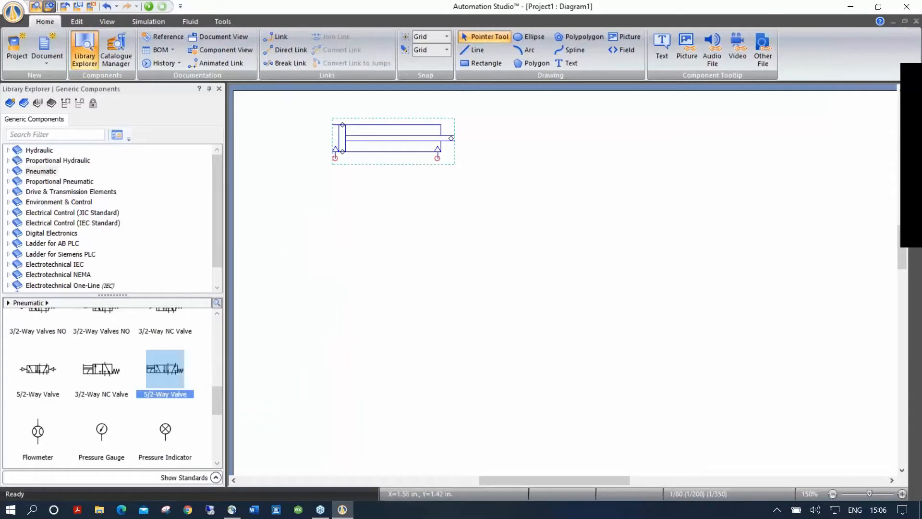
pyautogui.click(398, 278)
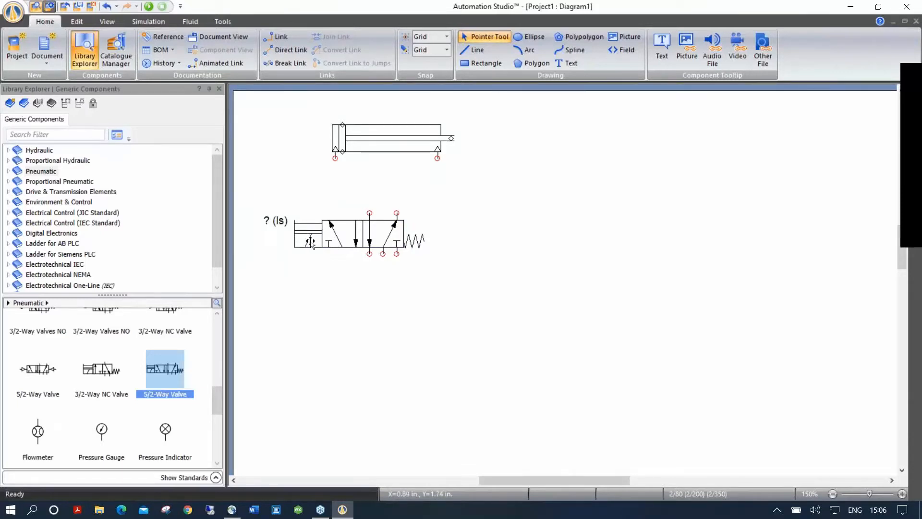
pyautogui.moveTo(268, 227); pyautogui.dragTo(304, 258)
pyautogui.click(322, 260)
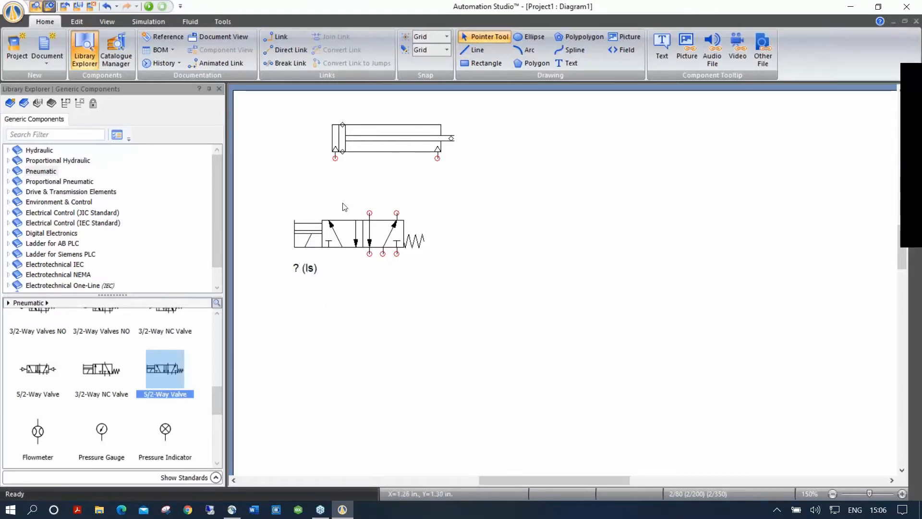
# Link the cylinder's two ports to the two upper ports of the 5/2-way valve
pyautogui.scroll(4, 323, 138)
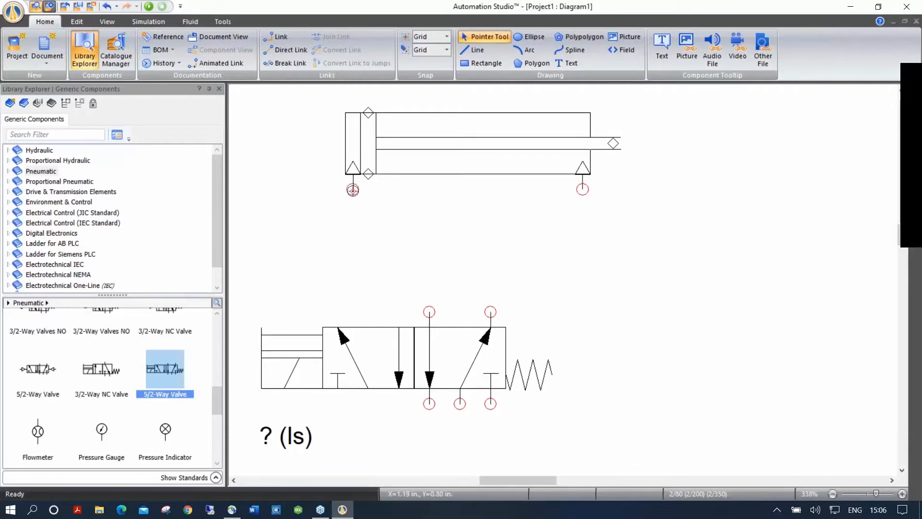
pyautogui.moveTo(352, 190)
pyautogui.mouseDown()
pyautogui.moveTo(356, 249)
pyautogui.moveTo(405, 261)
pyautogui.moveTo(428, 309)
pyautogui.mouseUp()
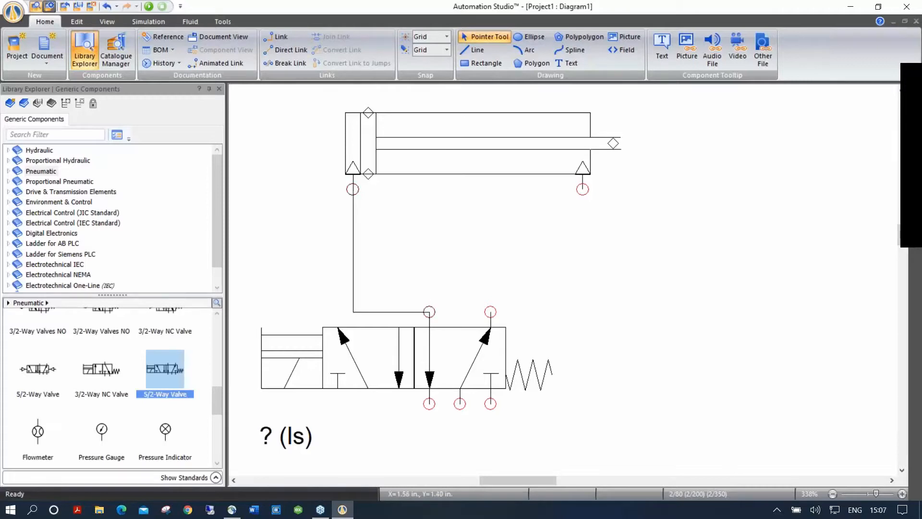
pyautogui.moveTo(583, 189)
pyautogui.mouseDown()
pyautogui.moveTo(471, 305)
pyautogui.moveTo(490, 312)
pyautogui.mouseUp()
# Route a trial link with manual corners around the cylinder between its two ports, and remove it again
pyautogui.scroll(-3, 639, 215)
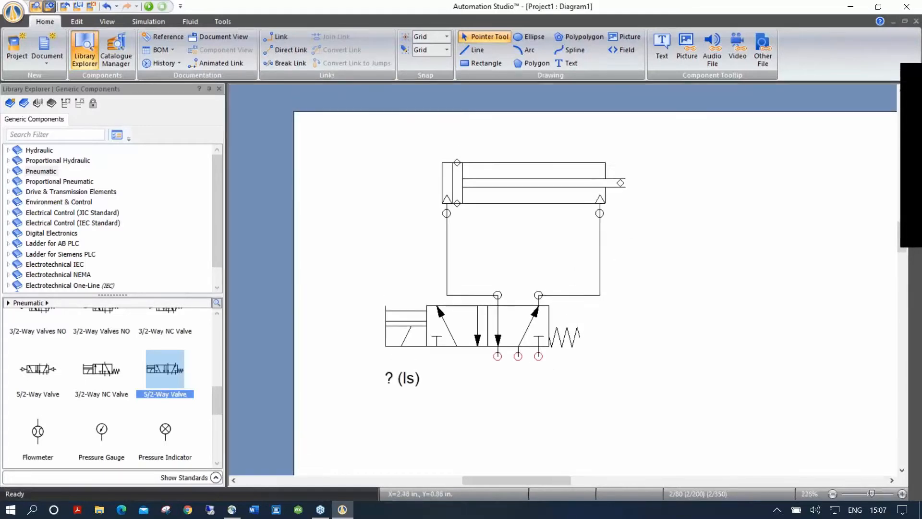
pyautogui.click(446, 213)
pyautogui.click(386, 212)
pyautogui.click(723, 131)
pyautogui.click(722, 213)
pyautogui.click(599, 212)
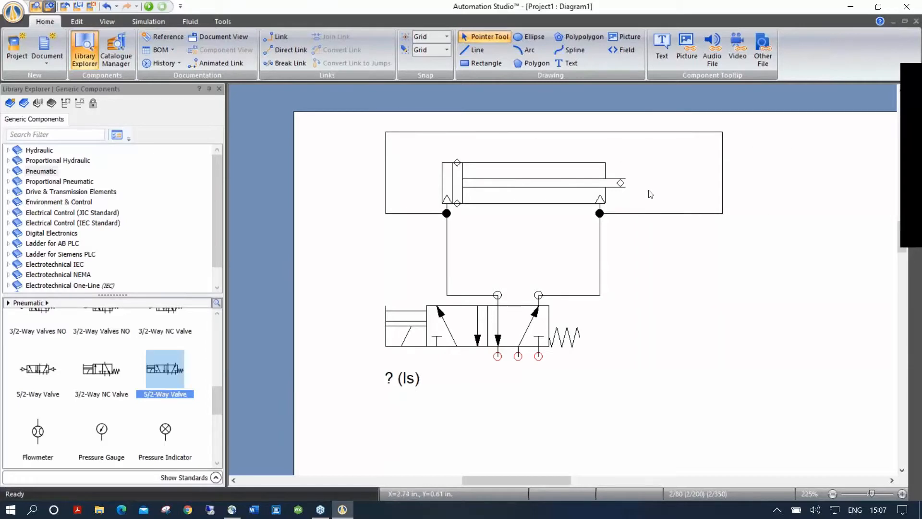
pyautogui.click(656, 214)
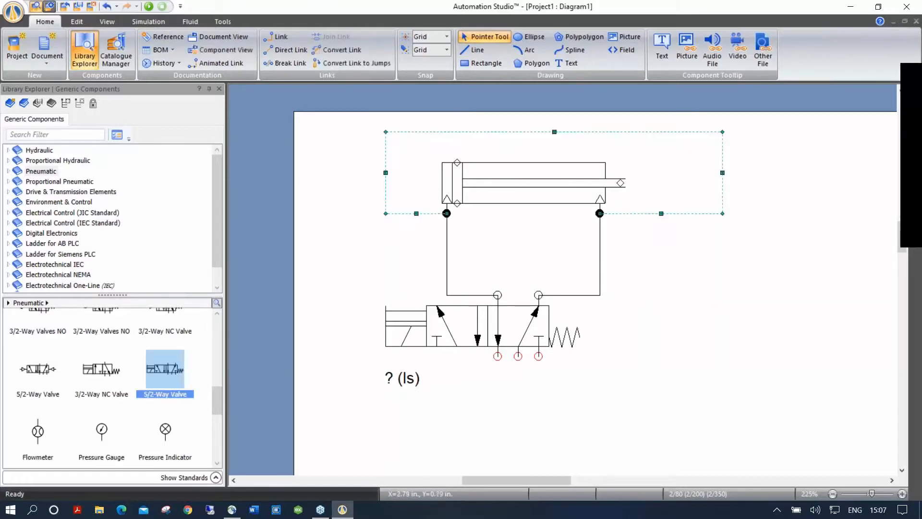
pyautogui.press('Escape')
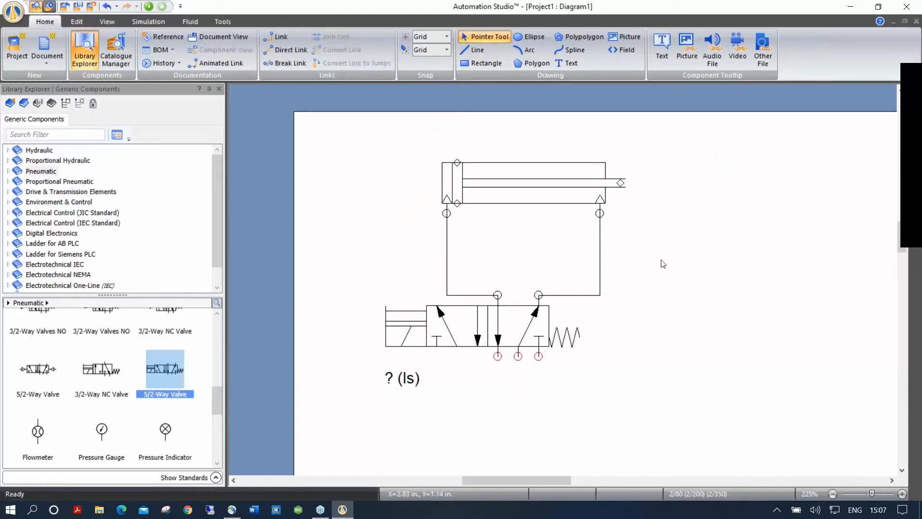
# Place a Pneumatic Pressure Source below the valve's middle lower port and an Exhaust below its left lower port
pyautogui.moveTo(641, 329); pyautogui.dragTo(608, 296)
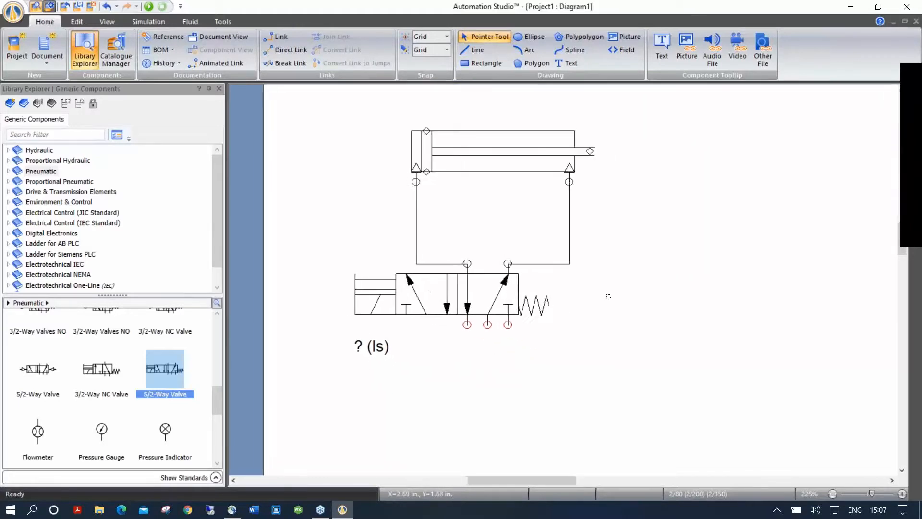
pyautogui.moveTo(216, 401); pyautogui.dragTo(209, 322)
pyautogui.moveTo(99, 347); pyautogui.dragTo(482, 393)
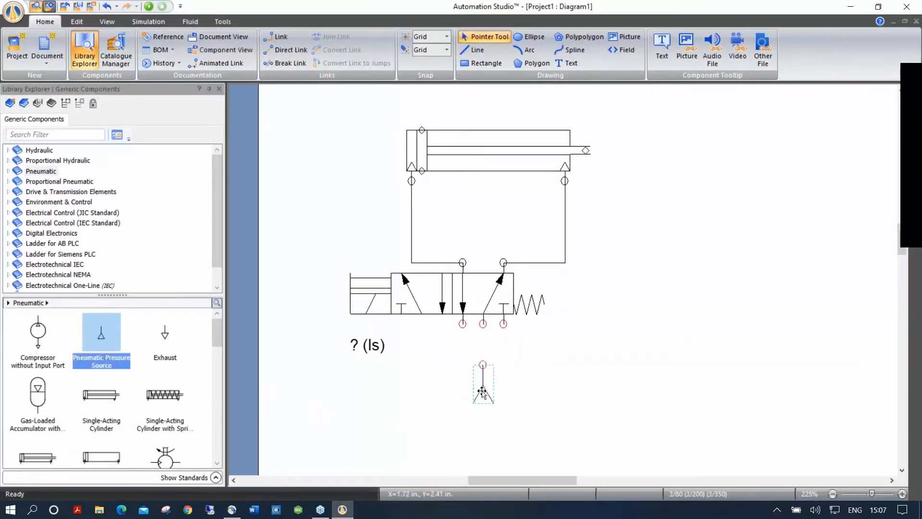
pyautogui.moveTo(164, 337); pyautogui.dragTo(464, 368)
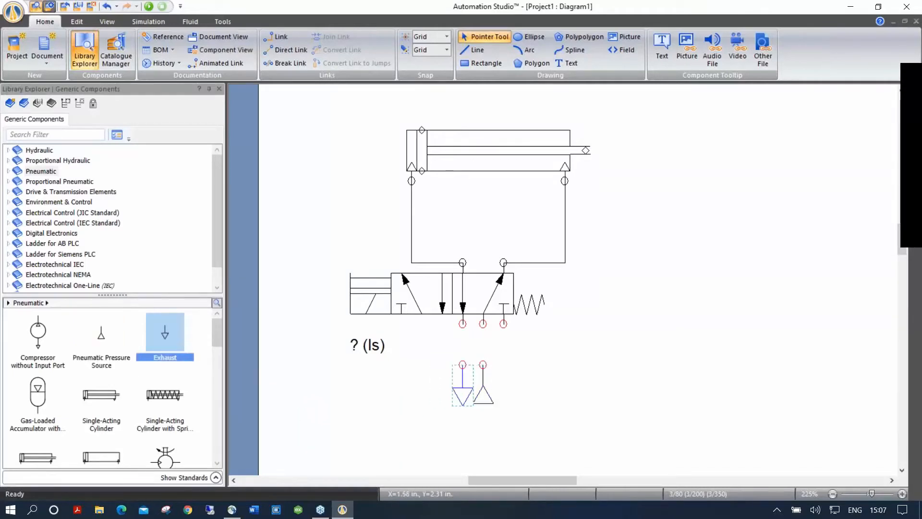
pyautogui.rightClick(463, 391)
pyautogui.click(502, 144)
pyautogui.rightClick(542, 360)
pyautogui.click(586, 141)
pyautogui.moveTo(586, 142); pyautogui.dragTo(534, 377)
pyautogui.press('Delete')
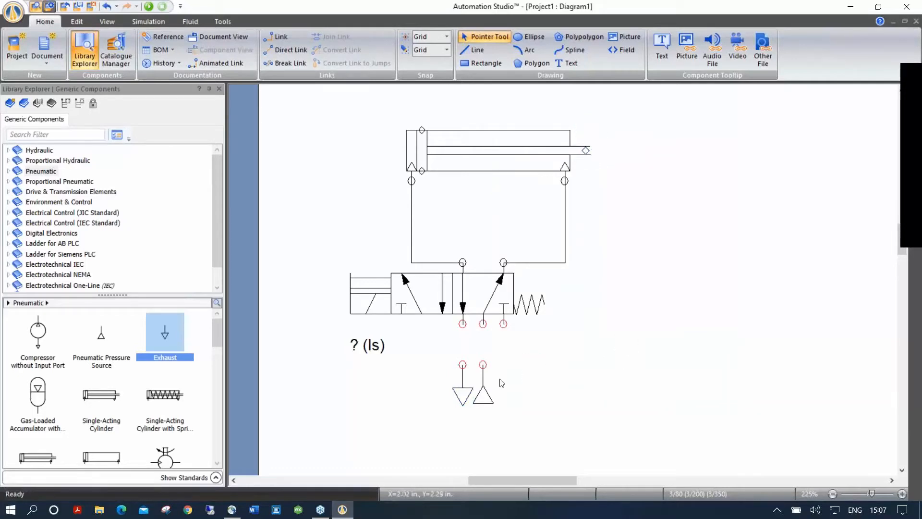
pyautogui.click(469, 384)
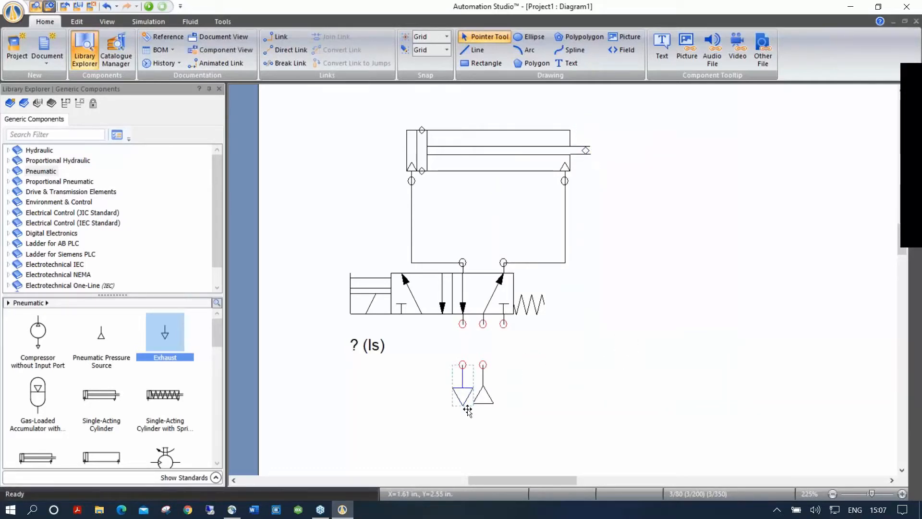
pyautogui.moveTo(467, 411); pyautogui.dragTo(503, 399)
pyautogui.press('Delete')
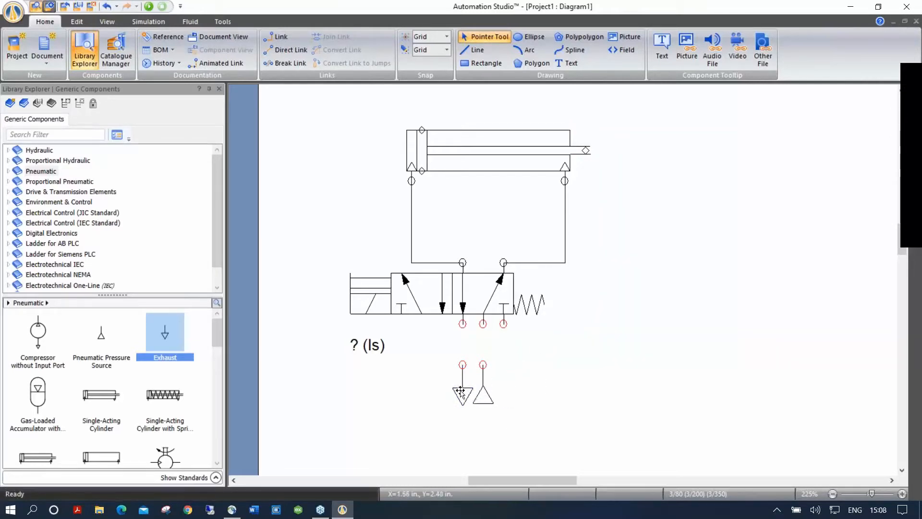
# Copy the exhaust to the other side of the pressure source, below the valve's right lower port
pyautogui.moveTo(460, 392); pyautogui.dragTo(514, 396)
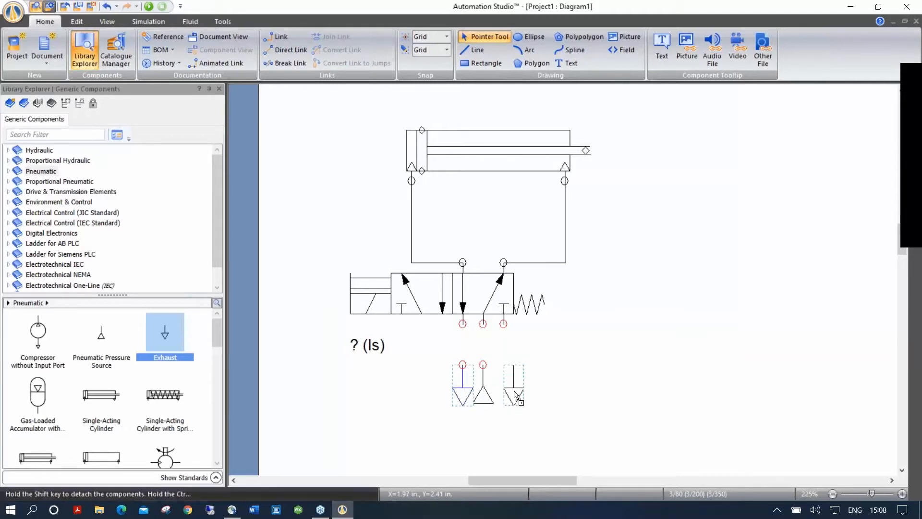
pyautogui.moveTo(514, 392); pyautogui.dragTo(504, 392)
pyautogui.click(600, 393)
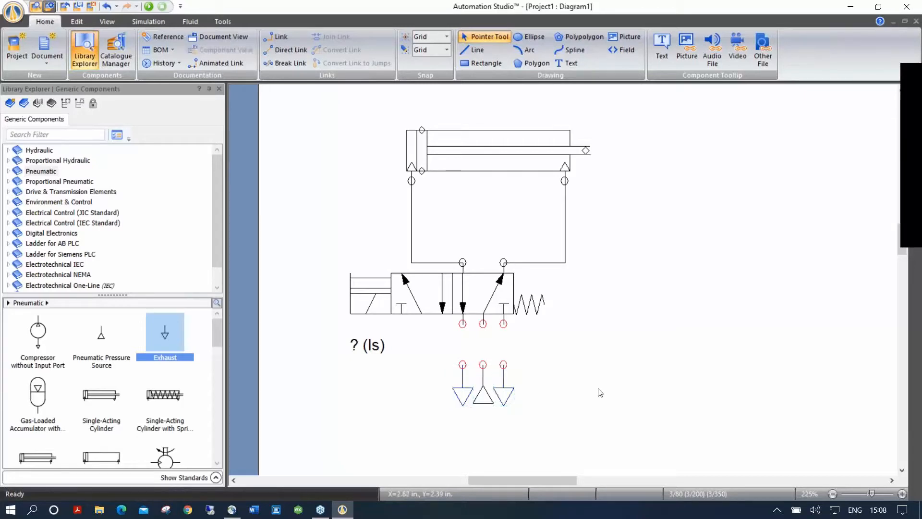
# Link the valve's three lower ports to the left exhaust, the pressure source and the right exhaust
pyautogui.moveTo(462, 324); pyautogui.dragTo(463, 365)
pyautogui.moveTo(483, 323); pyautogui.dragTo(482, 365)
pyautogui.moveTo(499, 326); pyautogui.dragTo(503, 365)
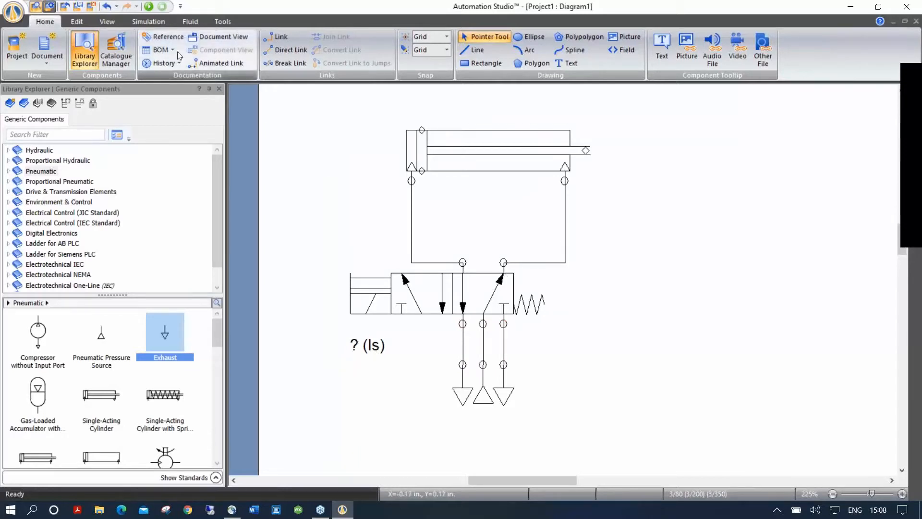
# Start the simulation and operate the valve's solenoid repeatedly to extend and retract the cylinder
pyautogui.click(149, 6)
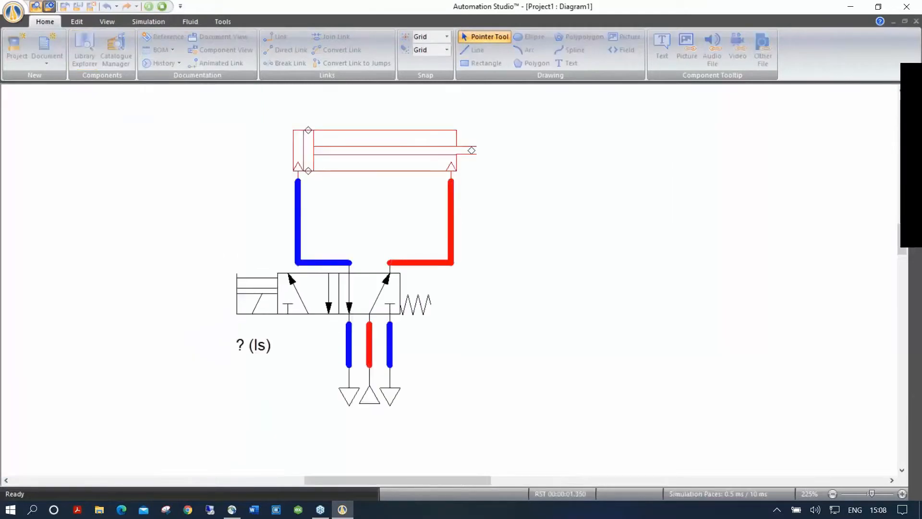
pyautogui.click(244, 286)
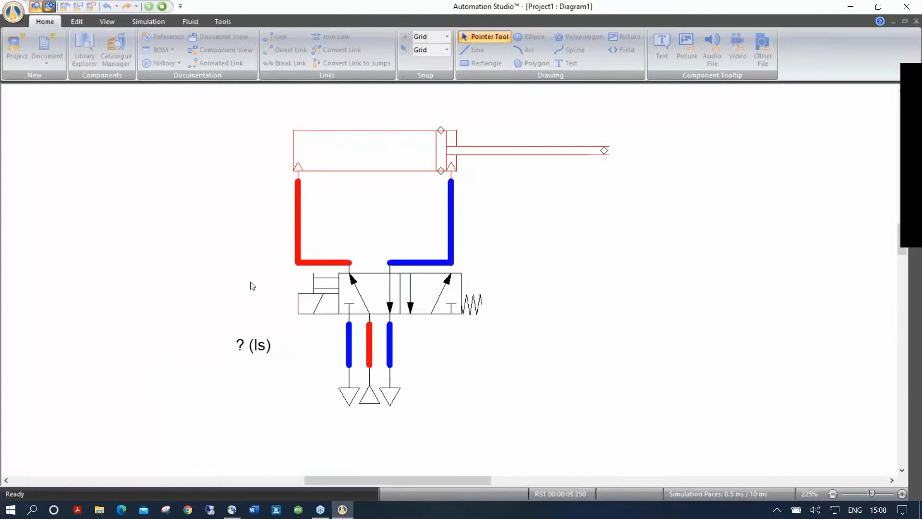
pyautogui.click(245, 287)
pyautogui.click(245, 286)
pyautogui.click(244, 287)
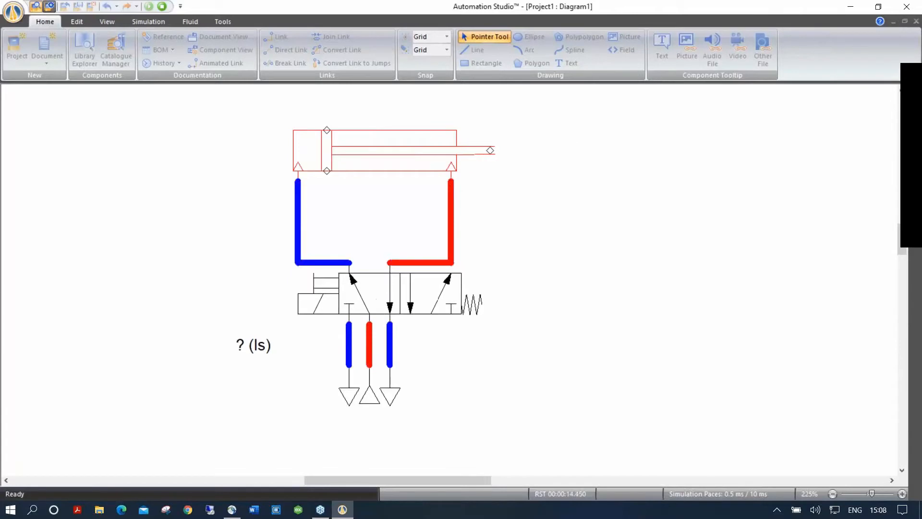
pyautogui.click(244, 287)
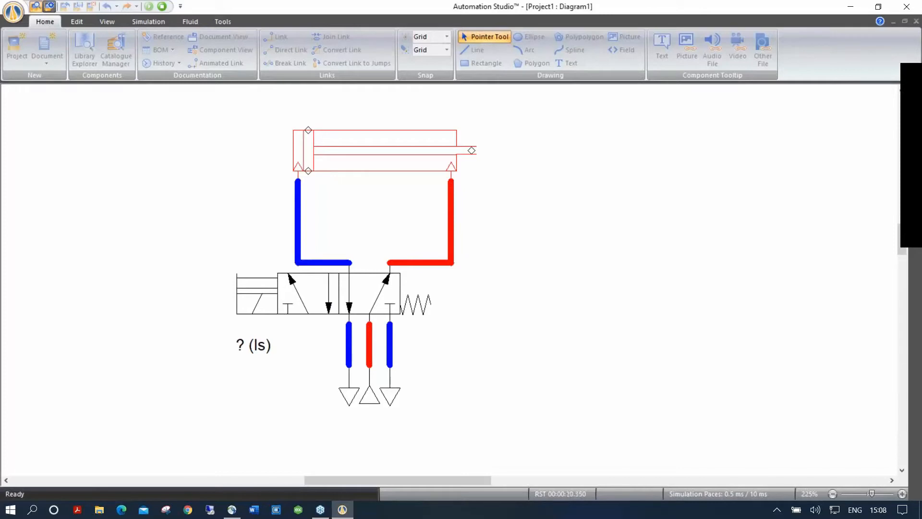
# Change the simulation to Slow Motion, operate the valve's solenoid once, and stop the simulation
pyautogui.click(148, 21)
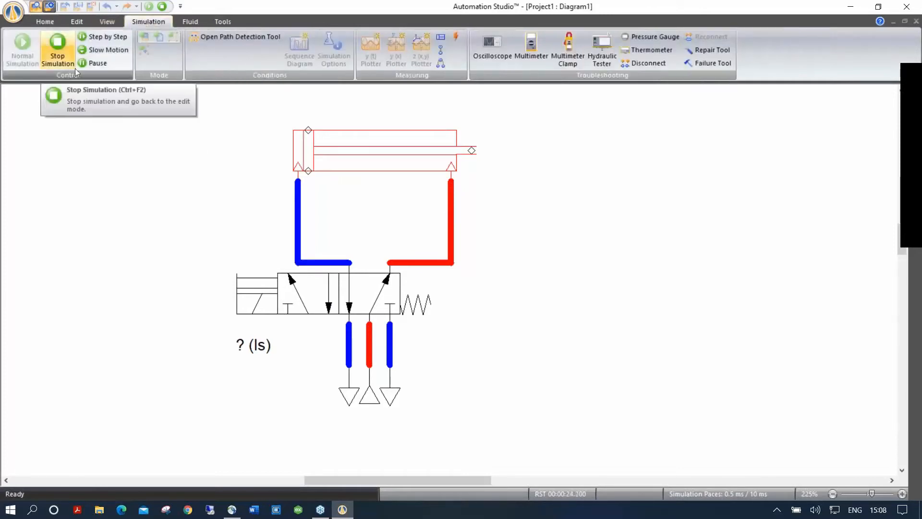
pyautogui.click(104, 49)
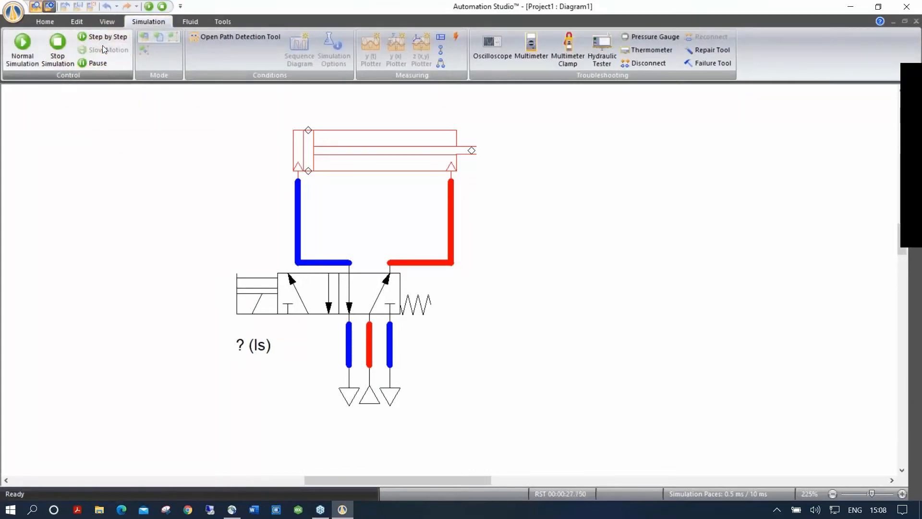
pyautogui.click(243, 285)
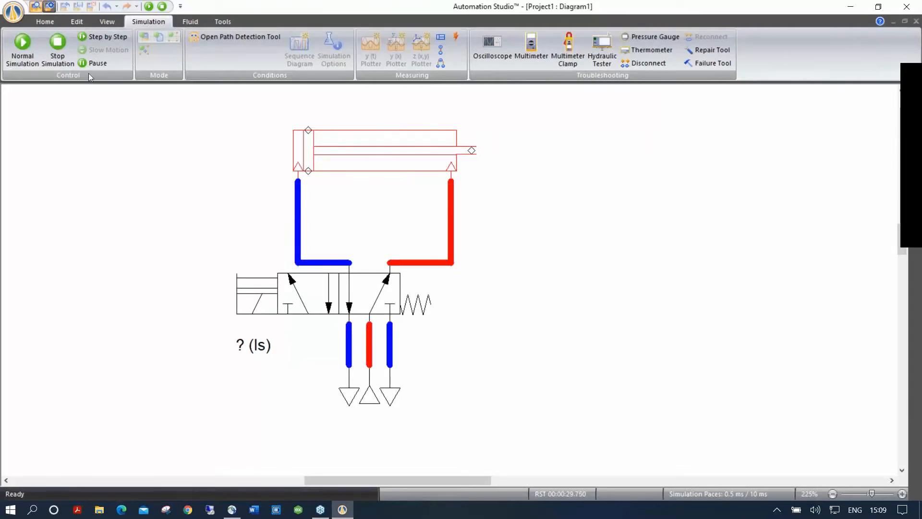
pyautogui.click(67, 60)
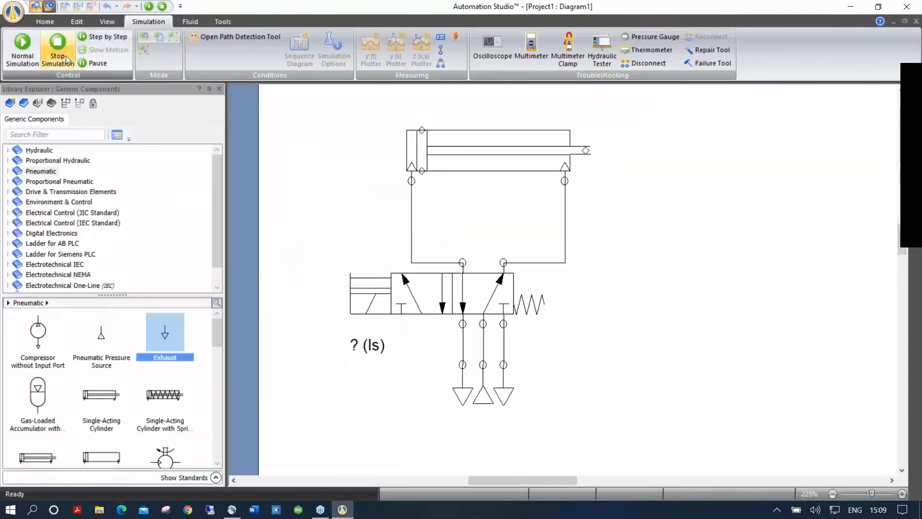
# Set the pneumatic pressure source's Orifice Diameter (Do) to 0.0236 in
pyautogui.click(482, 398)
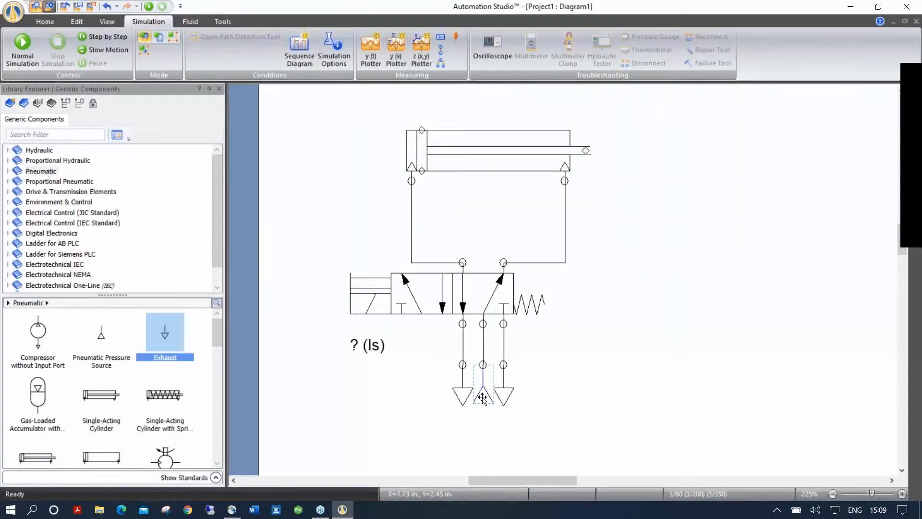
pyautogui.doubleClick(483, 398)
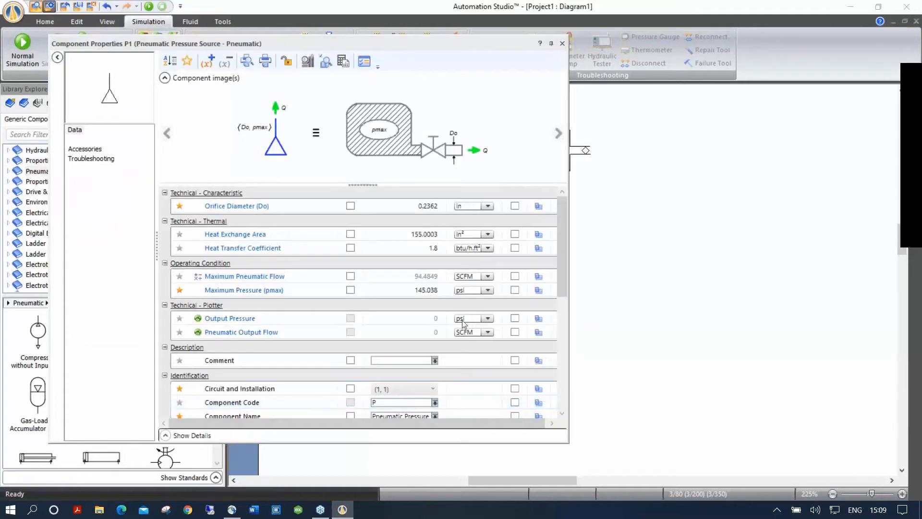
pyautogui.click(401, 205)
pyautogui.press('Right')
pyautogui.press('Right')
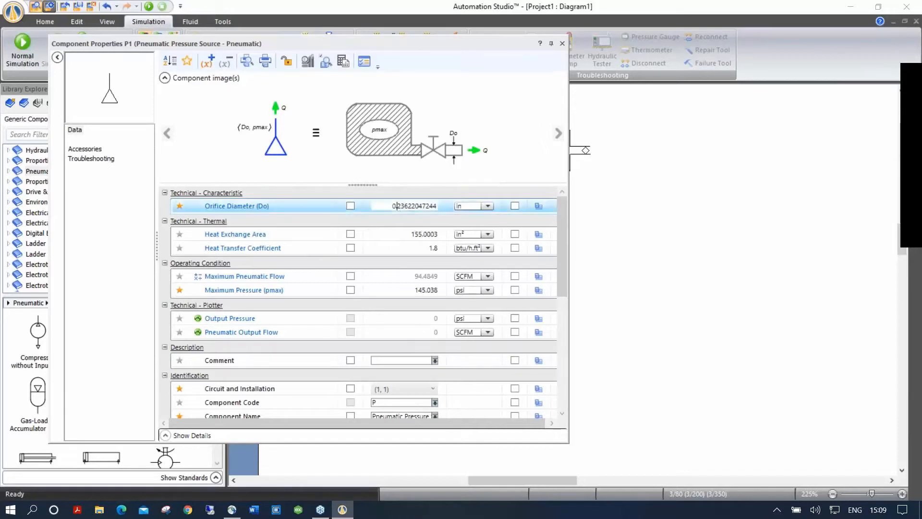
pyautogui.write('0')
pyautogui.press('Return')
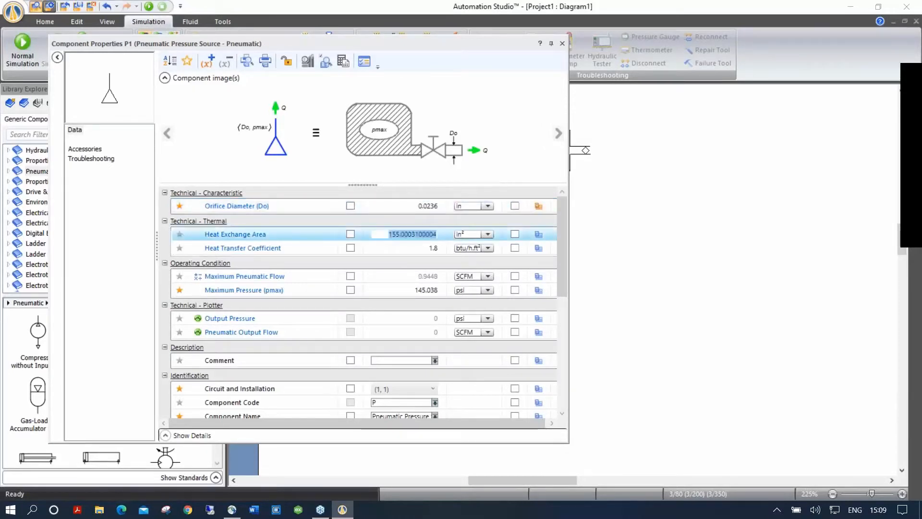
pyautogui.click(562, 43)
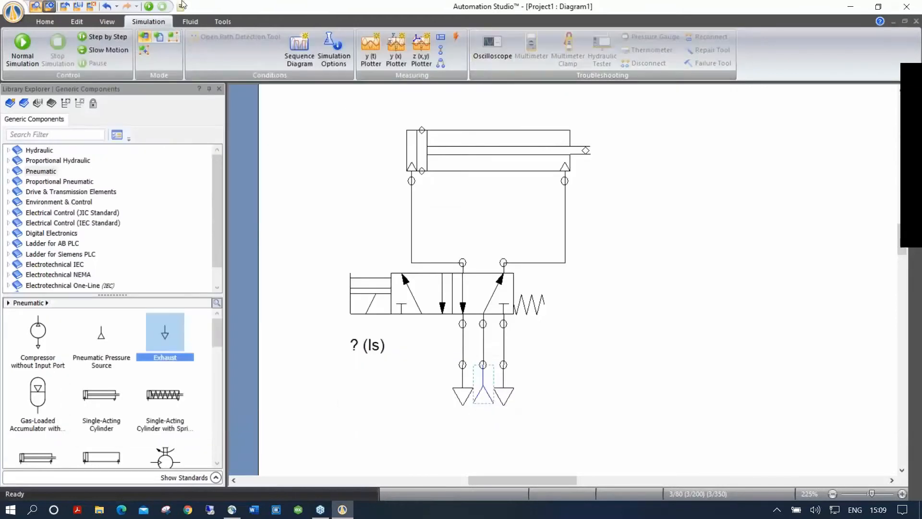
# Simulate the circuit with the reduced source orifice, shift the valve with its solenoid, and end the simulation
pyautogui.click(149, 6)
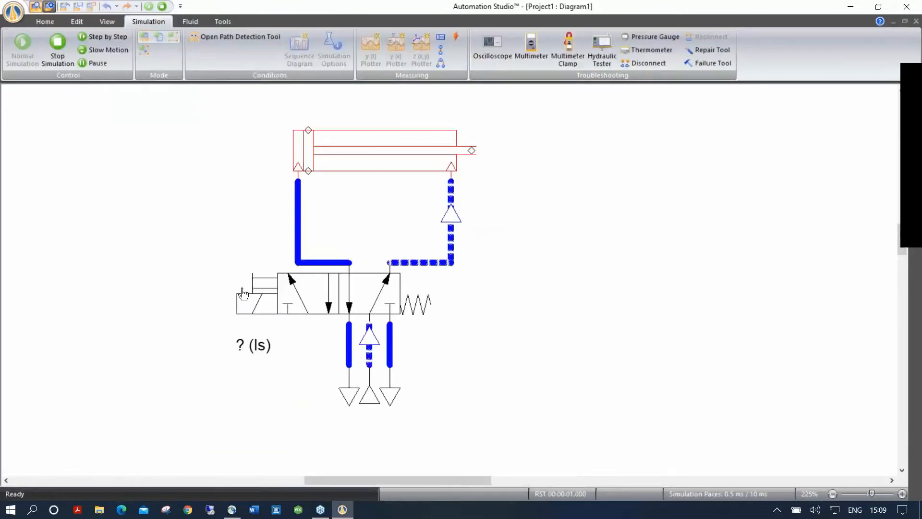
pyautogui.click(243, 293)
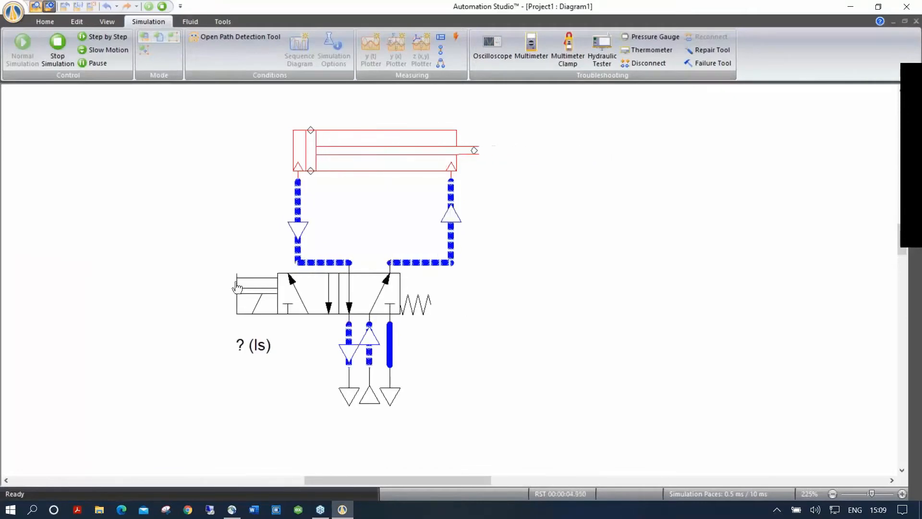
pyautogui.click(238, 288)
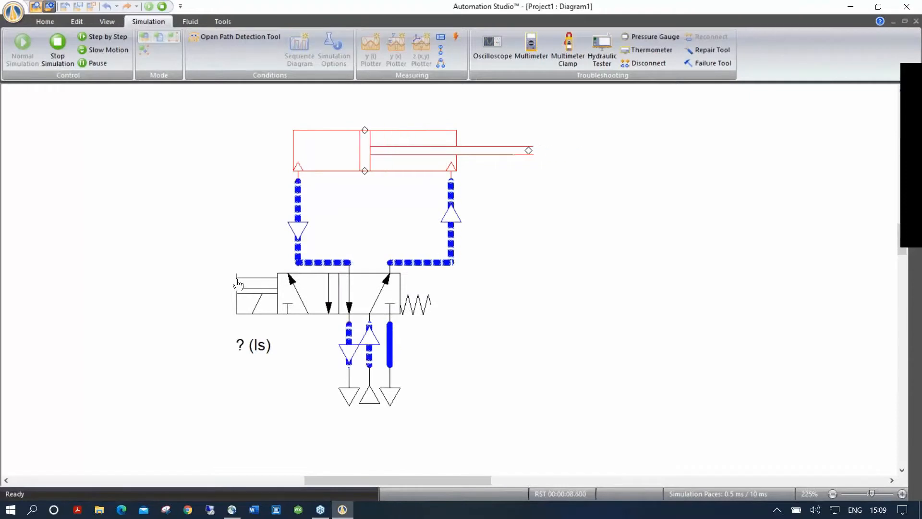
pyautogui.click(170, 37)
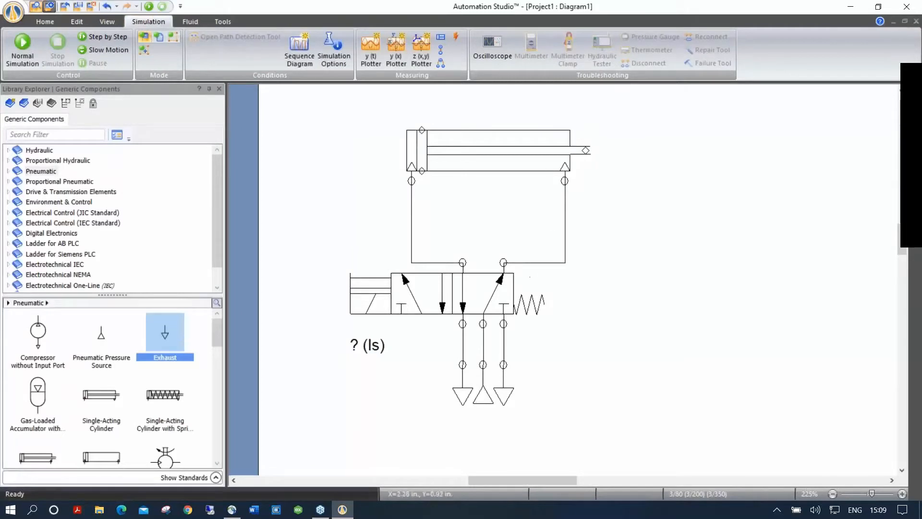
# Move the cylinder further above the valve and place a Variable Non-Return Throttle Valve to the right of the circuit
pyautogui.moveTo(517, 158); pyautogui.dragTo(519, 131)
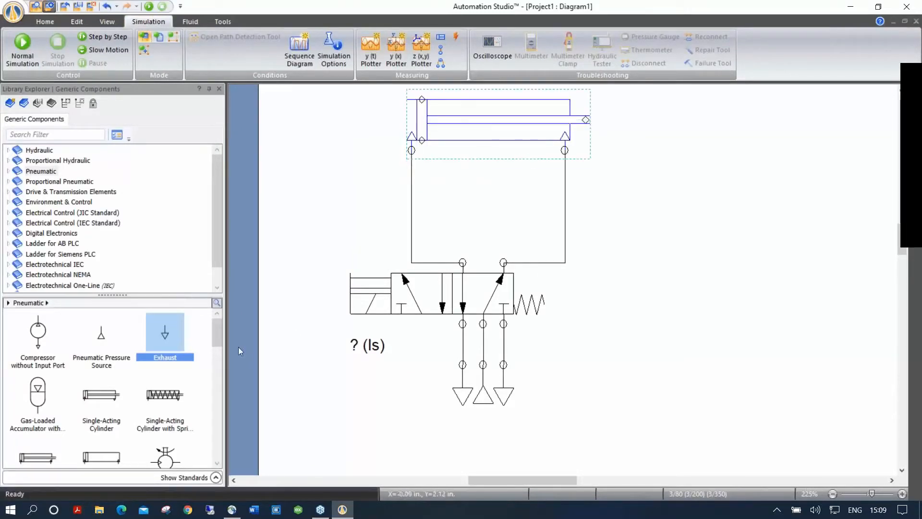
pyautogui.moveTo(217, 333); pyautogui.dragTo(210, 360)
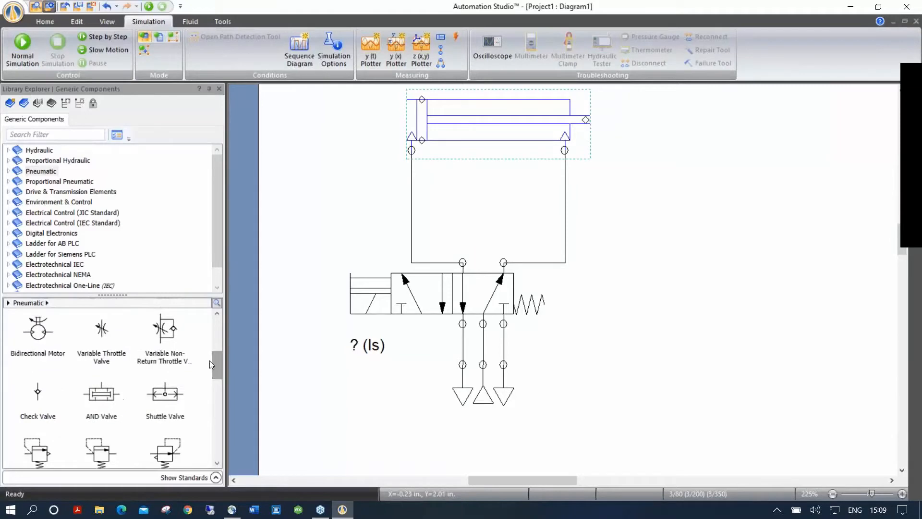
pyautogui.moveTo(170, 332); pyautogui.dragTo(670, 202)
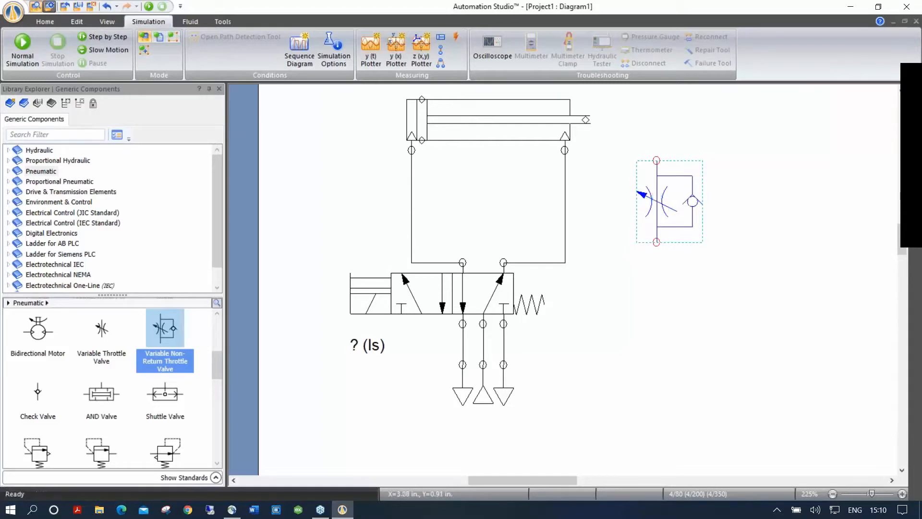
# Try to insert the throttle valve into the link to the cylinder's right port and inspect its connectors
pyautogui.moveTo(627, 208); pyautogui.dragTo(574, 210)
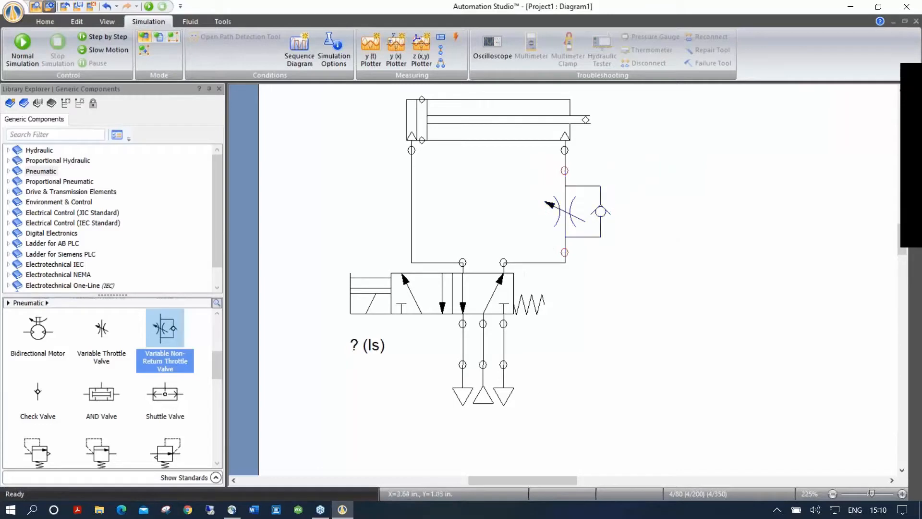
pyautogui.scroll(4, 559, 208)
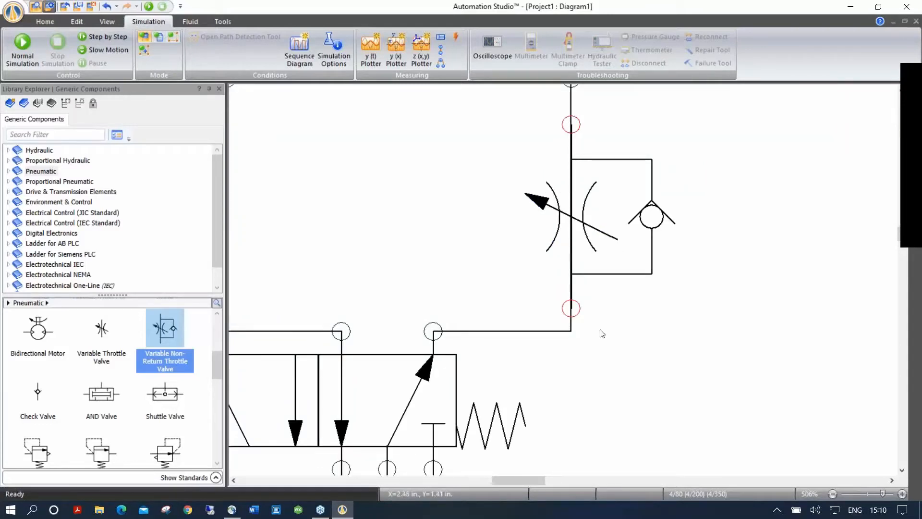
pyautogui.scroll(-2, 604, 334)
pyautogui.scroll(-2, 604, 333)
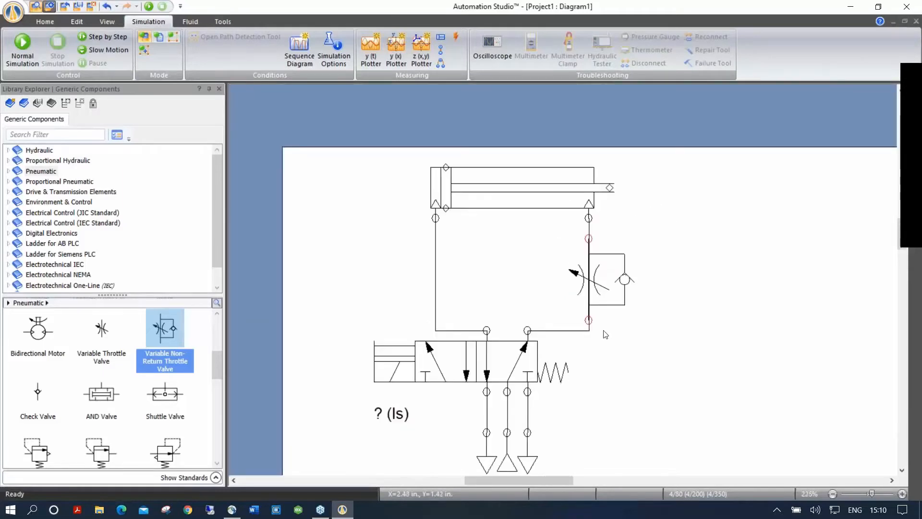
pyautogui.moveTo(644, 355); pyautogui.dragTo(638, 311)
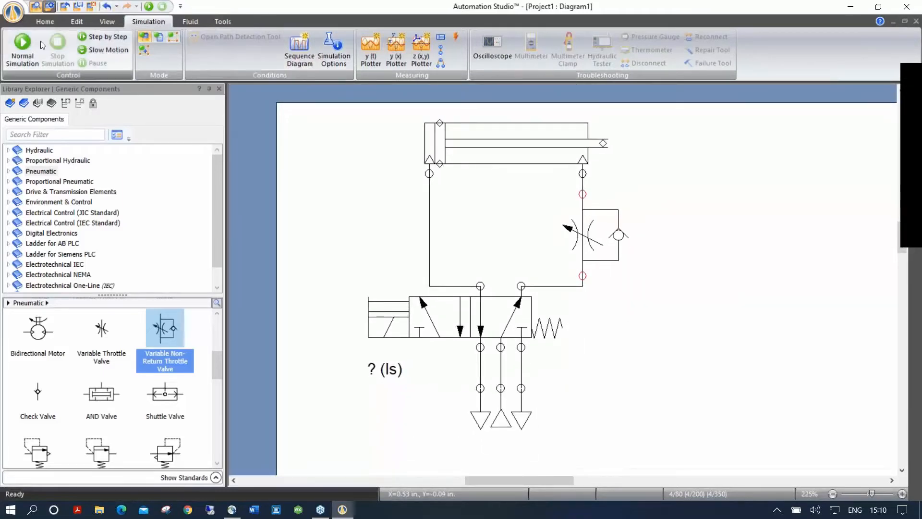
# Run a normal simulation with the throttle valve lying over the link, operate the solenoid, and stop it
pyautogui.click(24, 49)
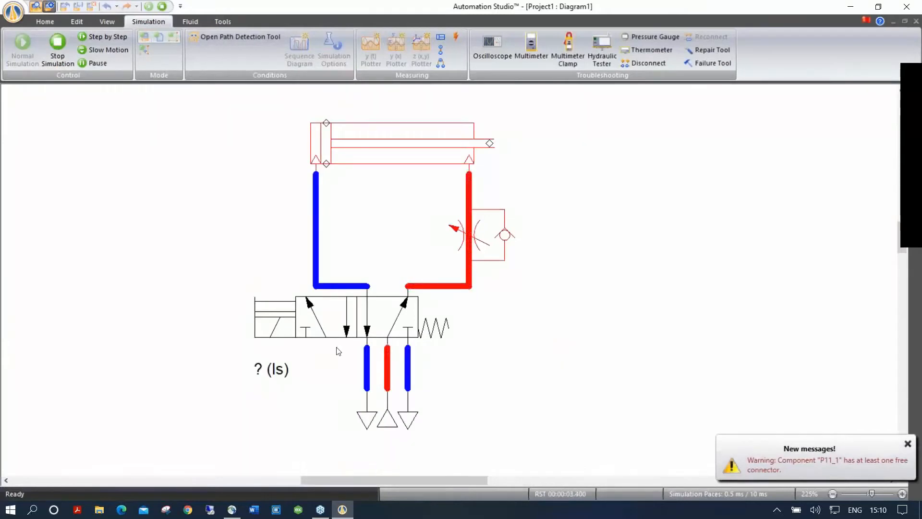
pyautogui.click(264, 312)
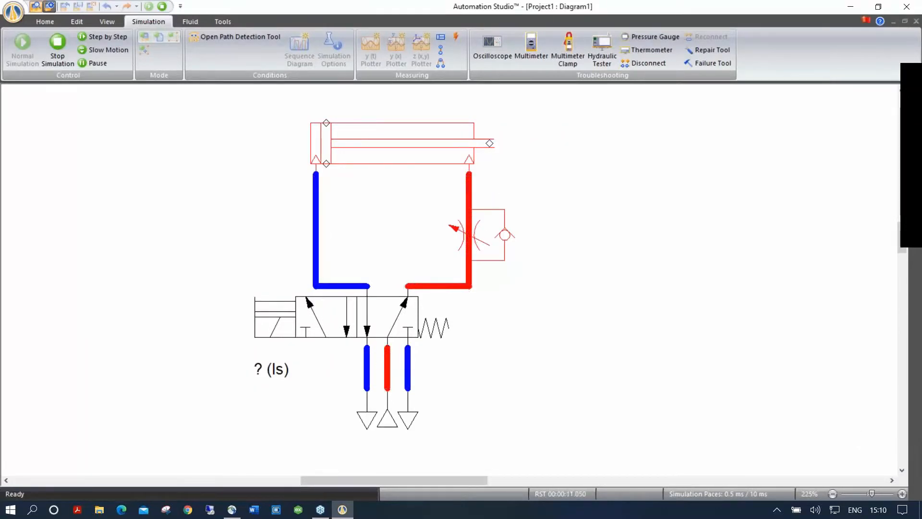
pyautogui.click(162, 7)
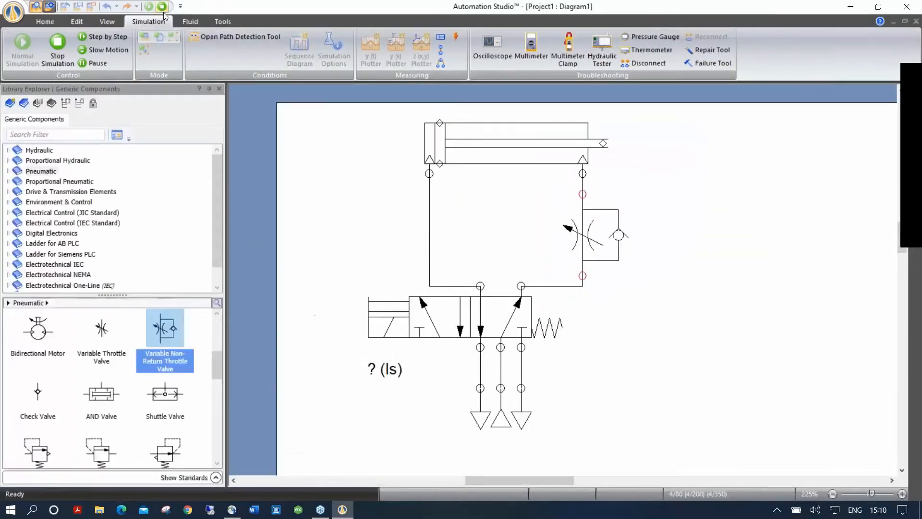
# Pull the throttle valve clear of the right cylinder link and drop it back in line so both connectors join
pyautogui.moveTo(600, 233); pyautogui.dragTo(662, 233)
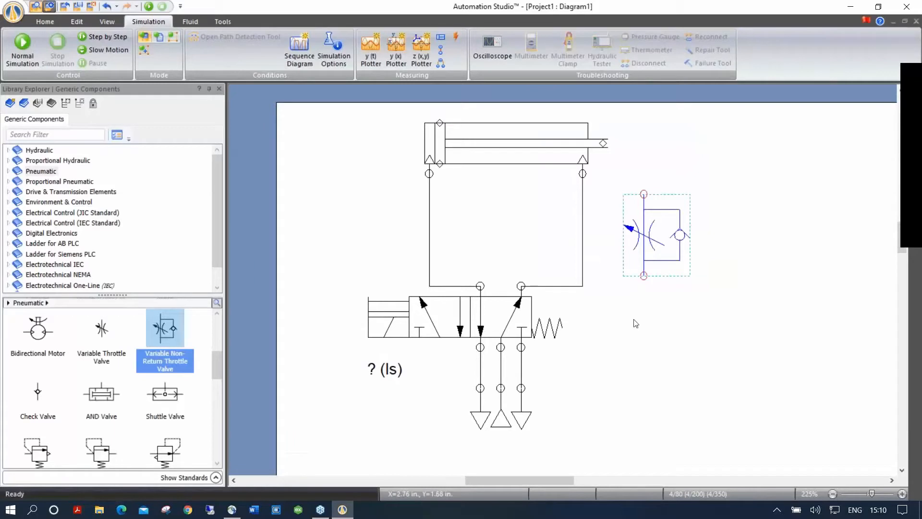
pyautogui.click(618, 277)
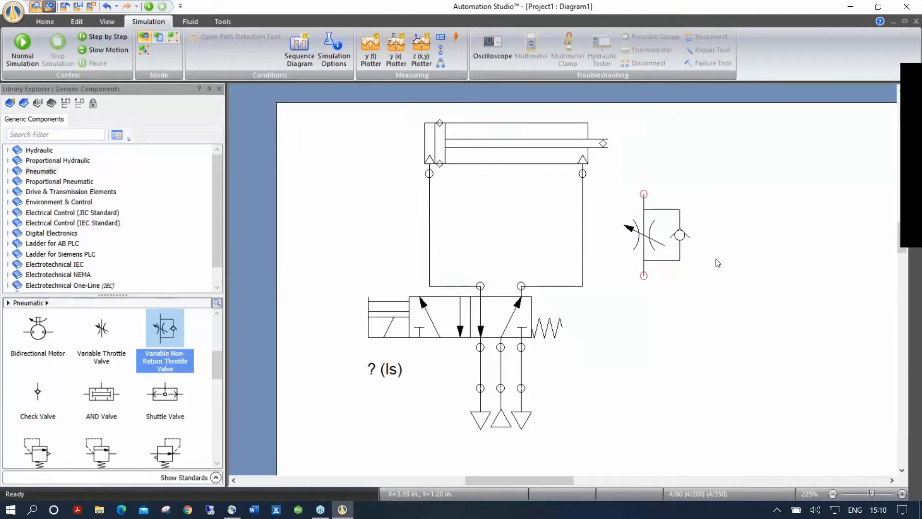
pyautogui.moveTo(651, 234); pyautogui.dragTo(594, 234)
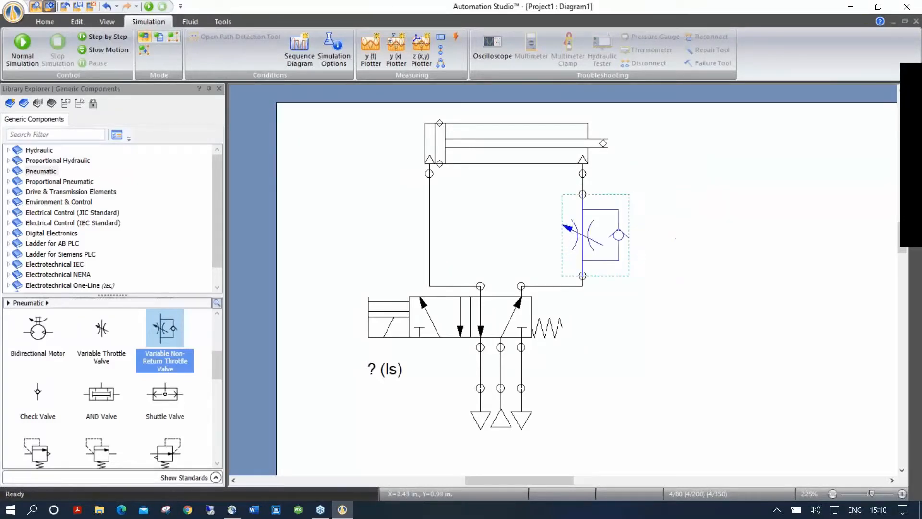
pyautogui.click(695, 341)
# Inspect the throttle valve's connections up close and briefly simulate the circuit to check its flow
pyautogui.scroll(5, 590, 199)
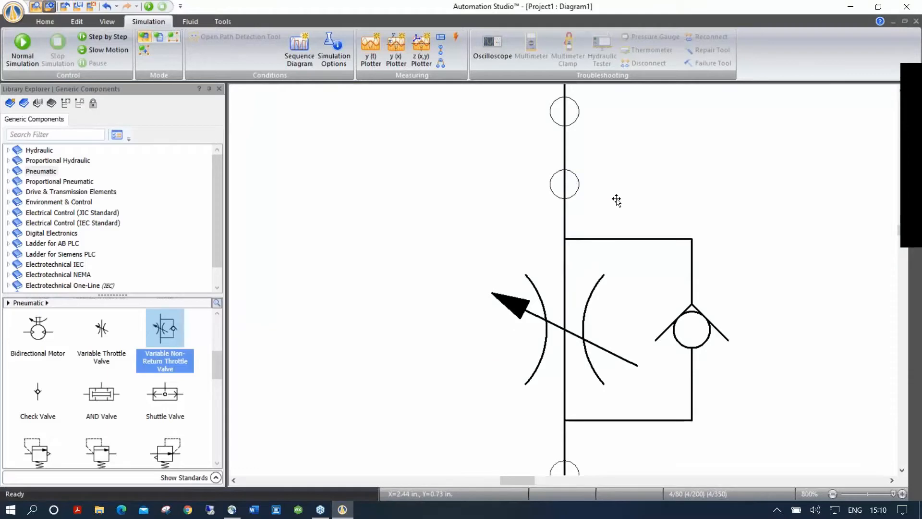
pyautogui.scroll(-5, 641, 201)
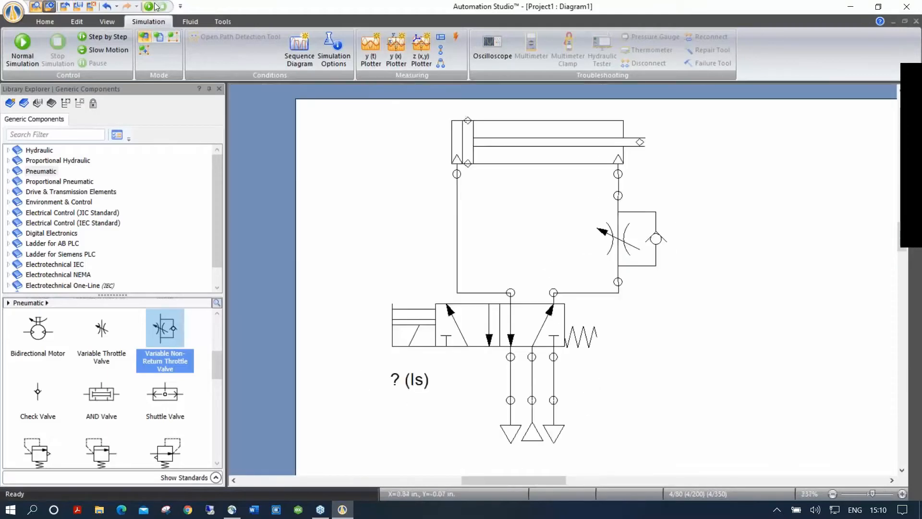
pyautogui.click(157, 6)
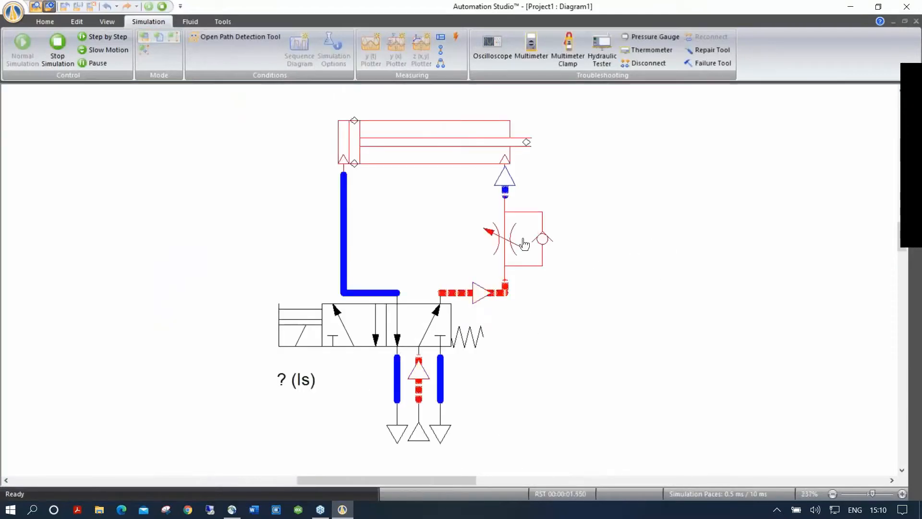
pyautogui.click(163, 6)
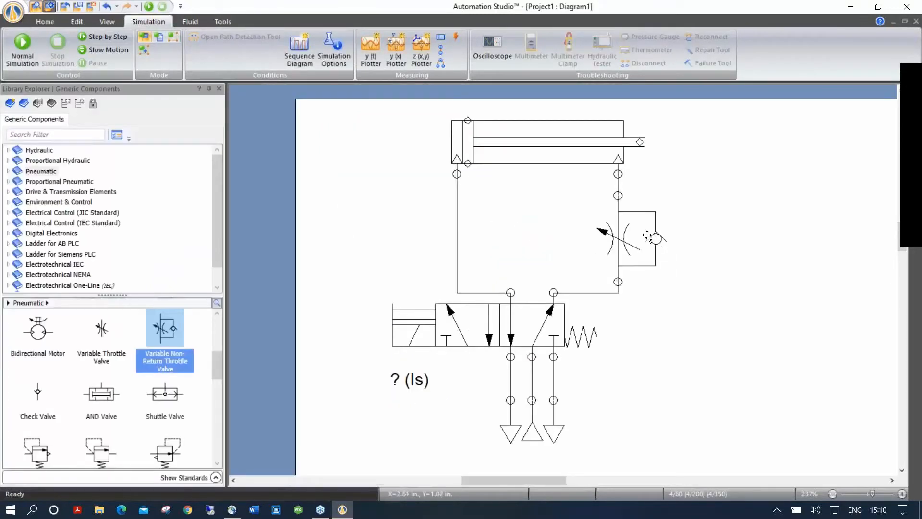
# Take the non-return throttle valve out of the cylinder's right link, flip it horizontally, and insert it back into that link
pyautogui.moveTo(627, 236); pyautogui.dragTo(706, 231)
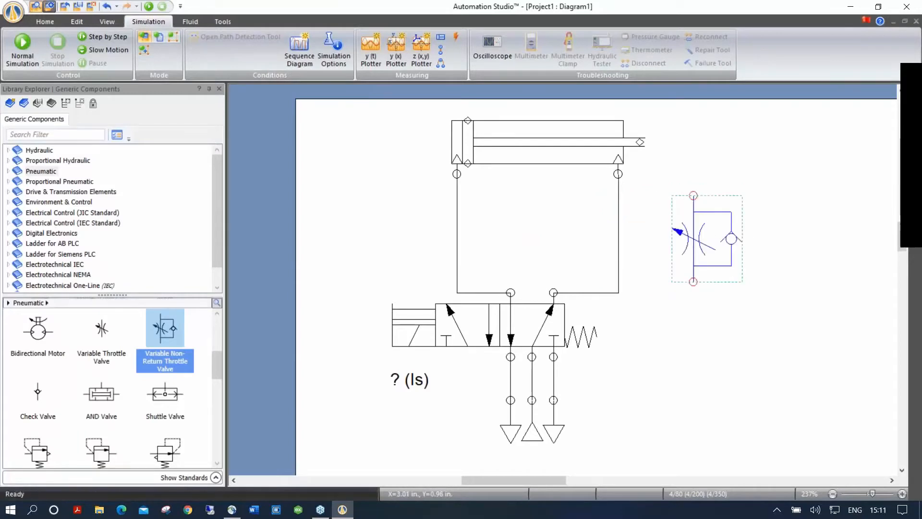
pyautogui.rightClick(693, 227)
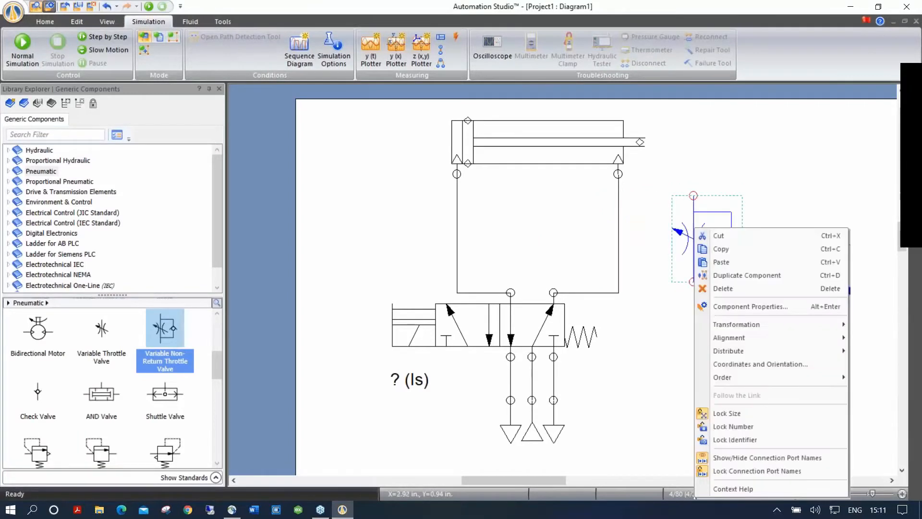
pyautogui.moveTo(748, 321)
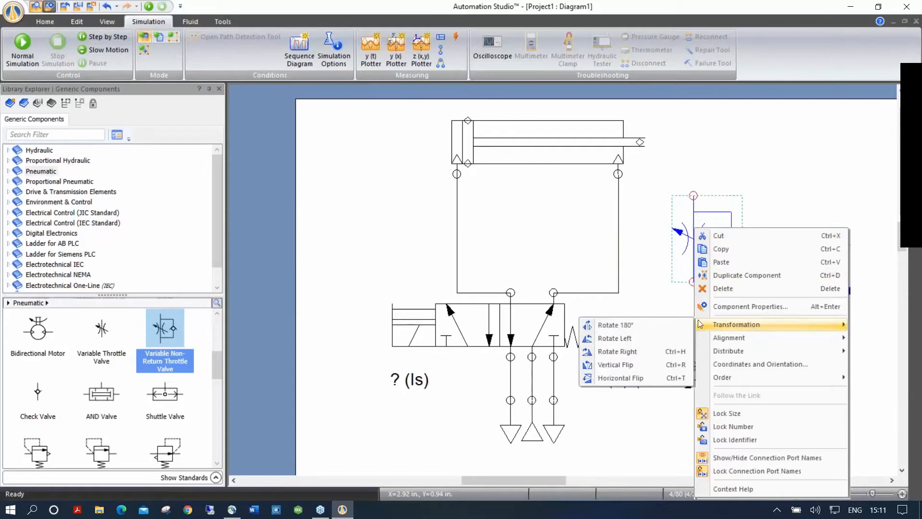
pyautogui.click(643, 377)
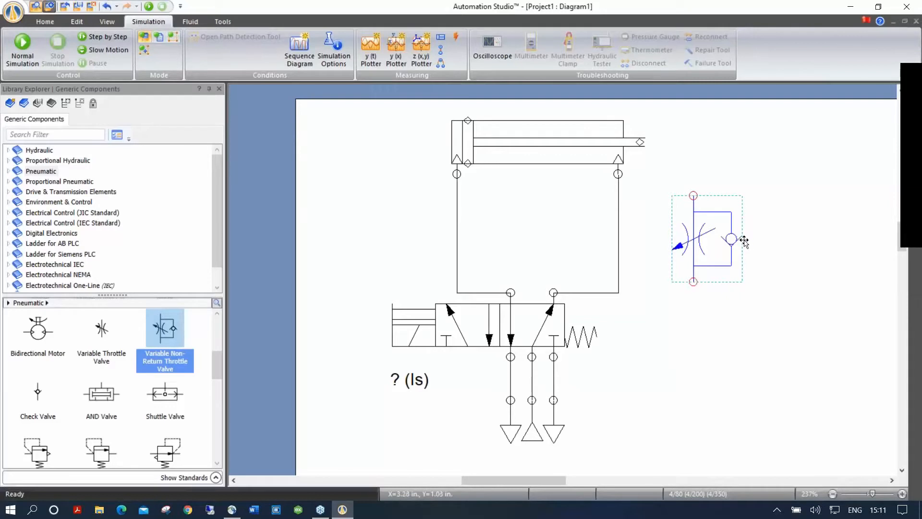
pyautogui.moveTo(698, 236); pyautogui.dragTo(623, 226)
pyautogui.click(745, 259)
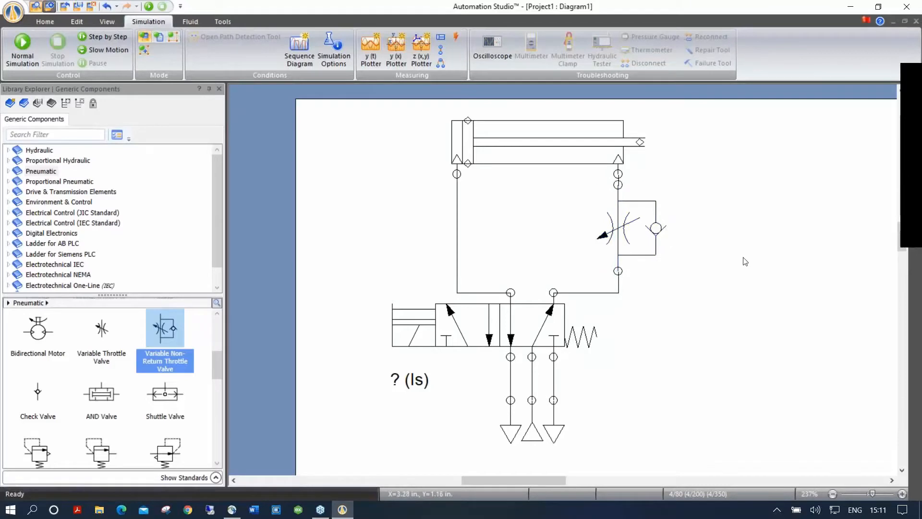
# Run a normal simulation and operate the 5/2 valve's solenoid to check the cylinder with the flipped throttle valve
pyautogui.click(149, 7)
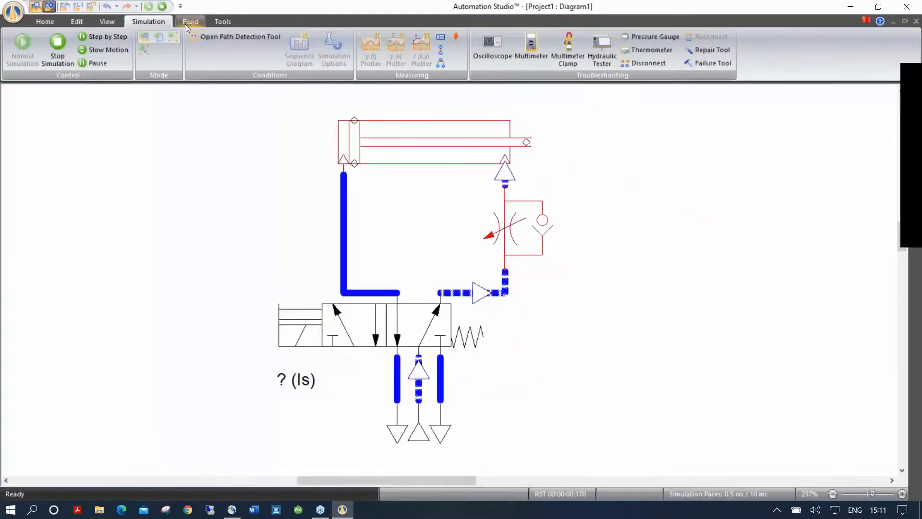
pyautogui.click(288, 319)
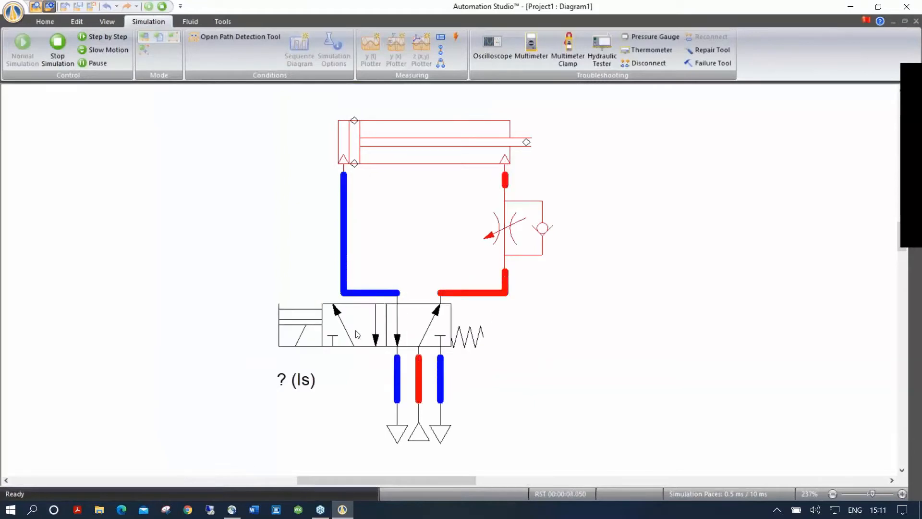
pyautogui.click(283, 317)
pyautogui.click(284, 316)
pyautogui.click(354, 325)
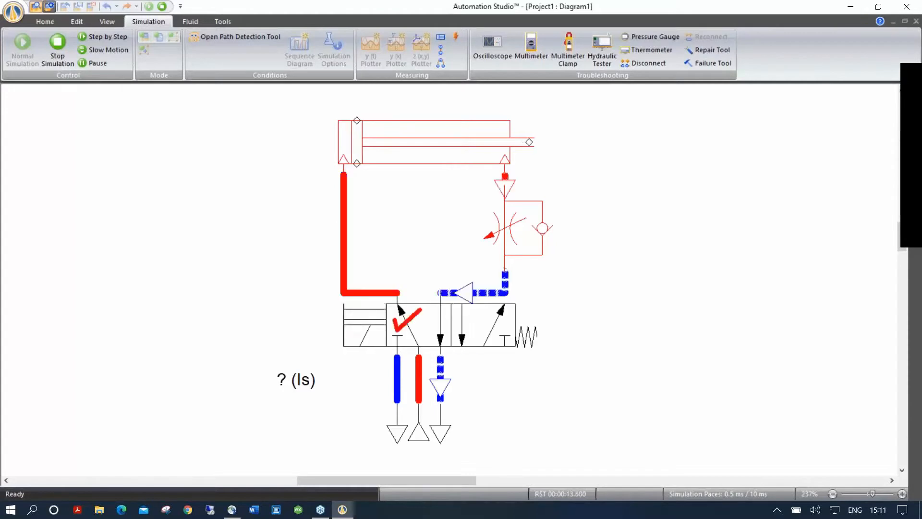
# Close the throttle valve's internal diameter to 0, reopen it slightly, and release and re-operate the solenoid
pyautogui.moveTo(570, 276)
pyautogui.mouseDown()
pyautogui.moveTo(552, 276)
pyautogui.moveTo(560, 280)
pyautogui.mouseUp()
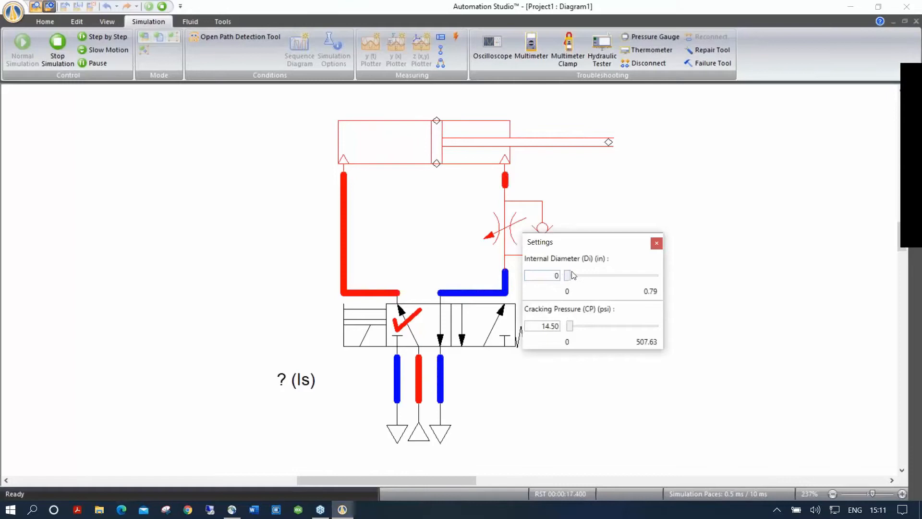
pyautogui.moveTo(568, 277)
pyautogui.mouseDown()
pyautogui.moveTo(612, 277)
pyautogui.moveTo(582, 282)
pyautogui.mouseUp()
pyautogui.click(465, 339)
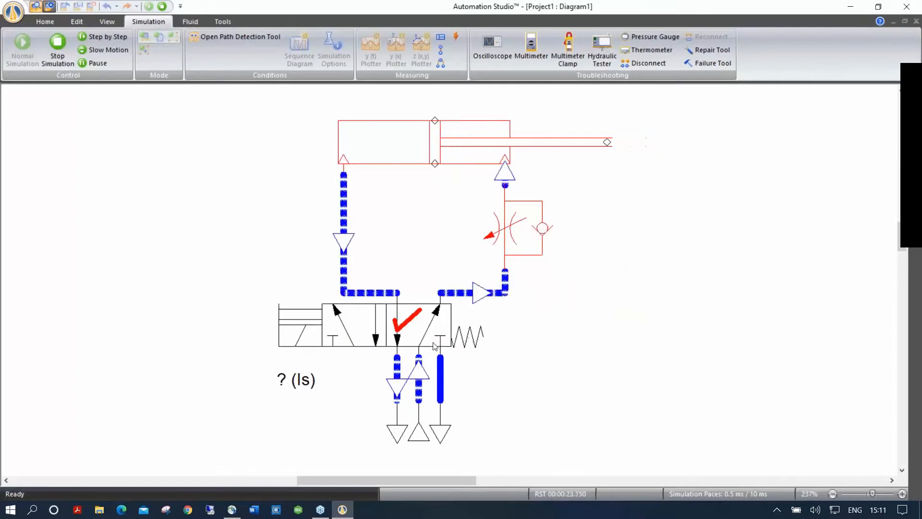
pyautogui.click(339, 329)
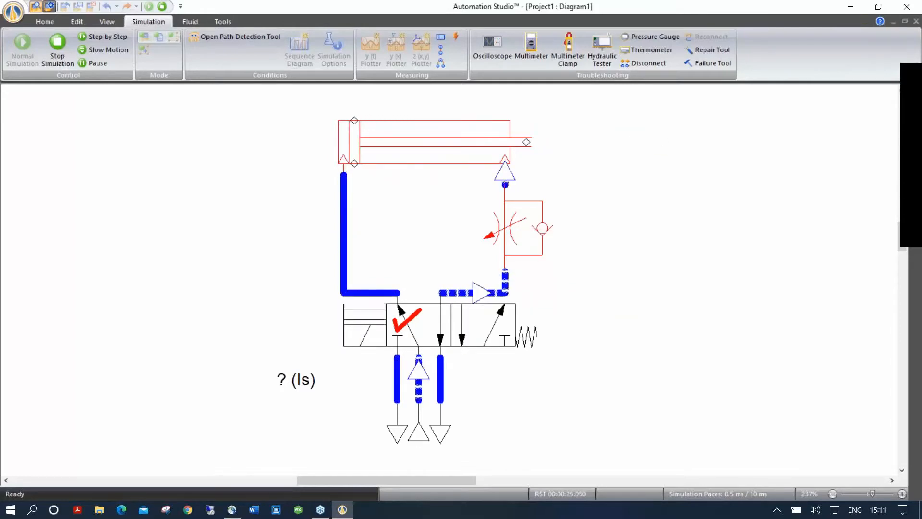
# Set the throttle valve's internal diameter to 0.026 in and release the solenoid so the cylinder retracts
pyautogui.click(512, 225)
pyautogui.moveTo(571, 263); pyautogui.dragTo(565, 273)
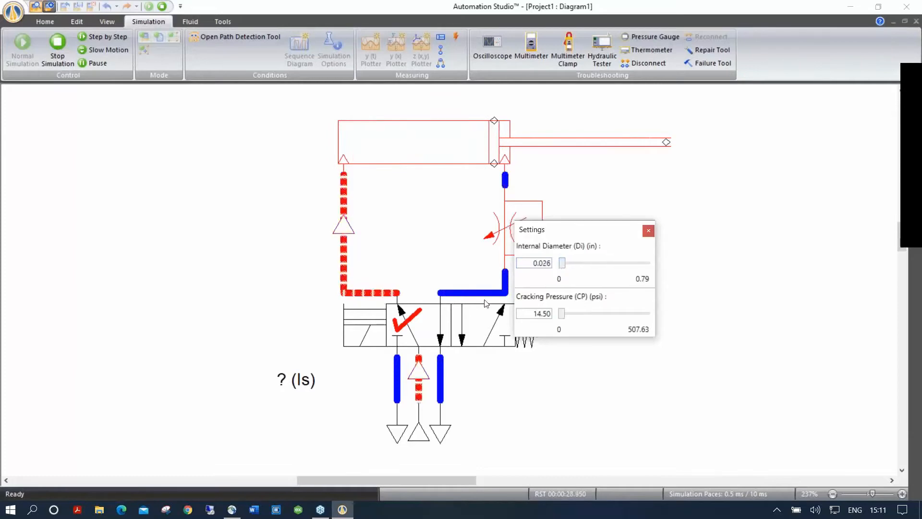
pyautogui.click(362, 328)
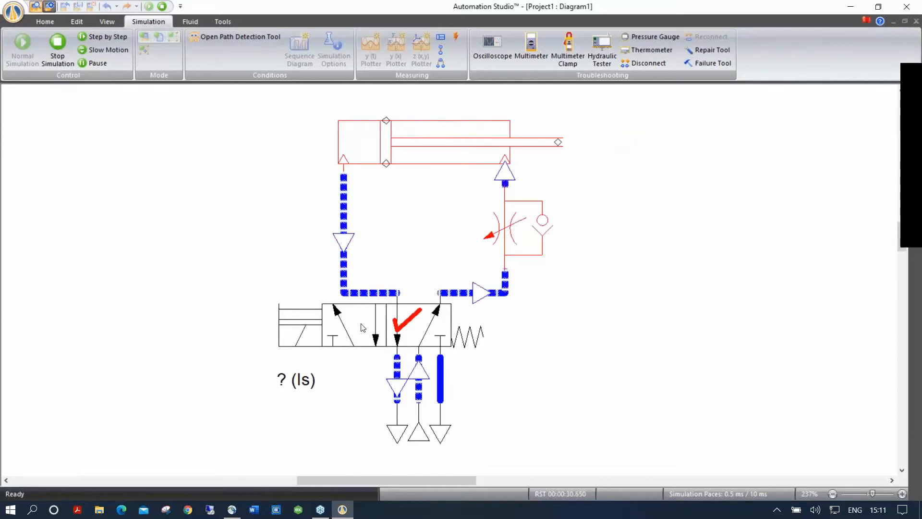
# Fine-tune the throttle valve's internal diameter, cycle the solenoid again to compare the cylinder's speed, and stop the simulation
pyautogui.click(504, 237)
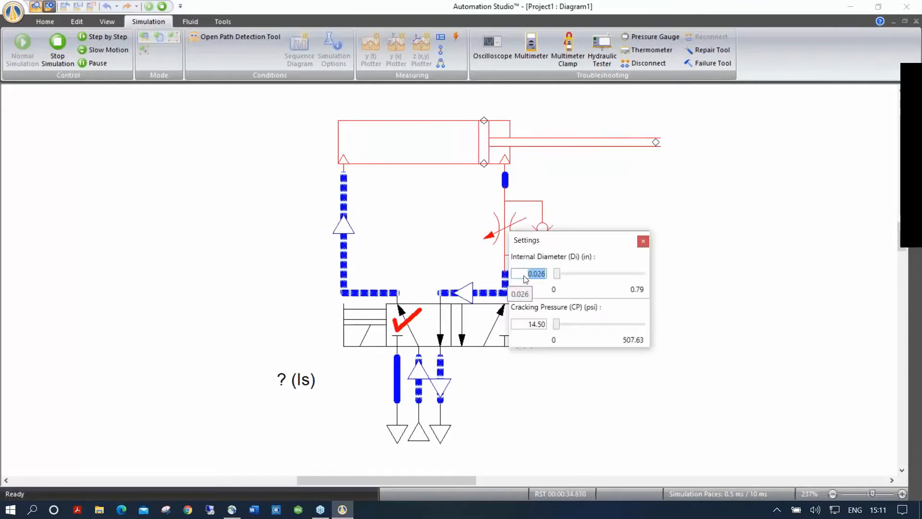
pyautogui.click(541, 273)
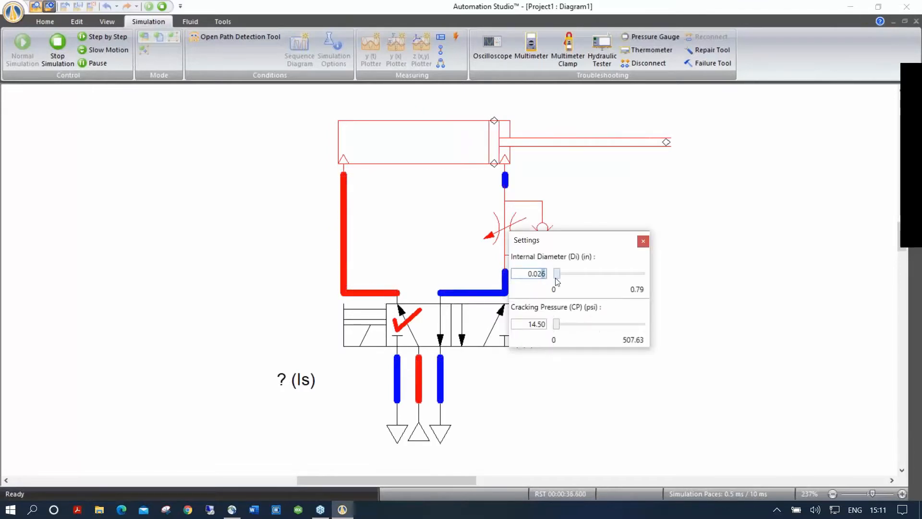
pyautogui.press('Return')
pyautogui.click(490, 325)
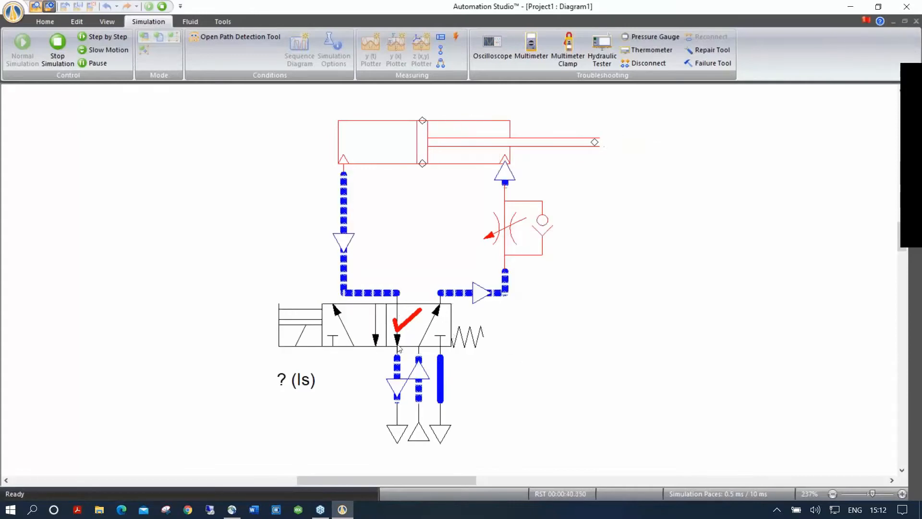
pyautogui.click(344, 346)
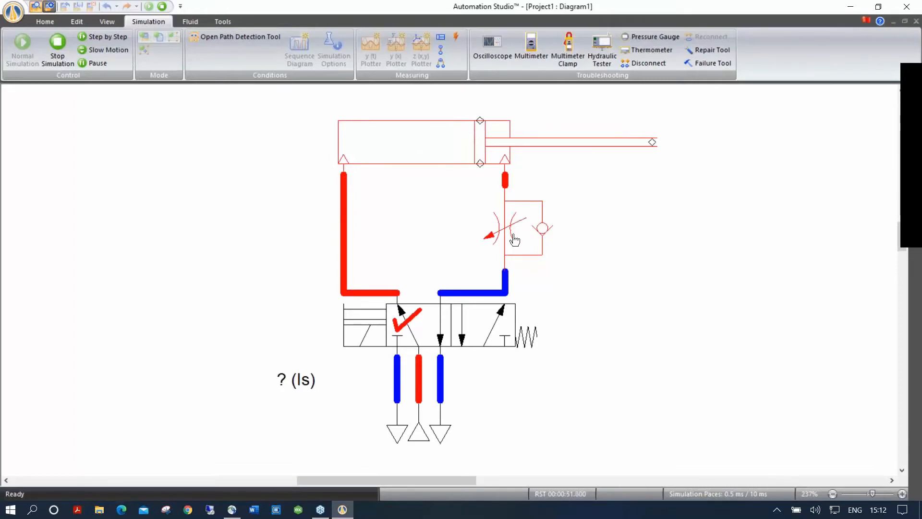
pyautogui.click(162, 6)
# Delete the variable non-return throttle valve from the link to the cylinder's right port
pyautogui.click(626, 226)
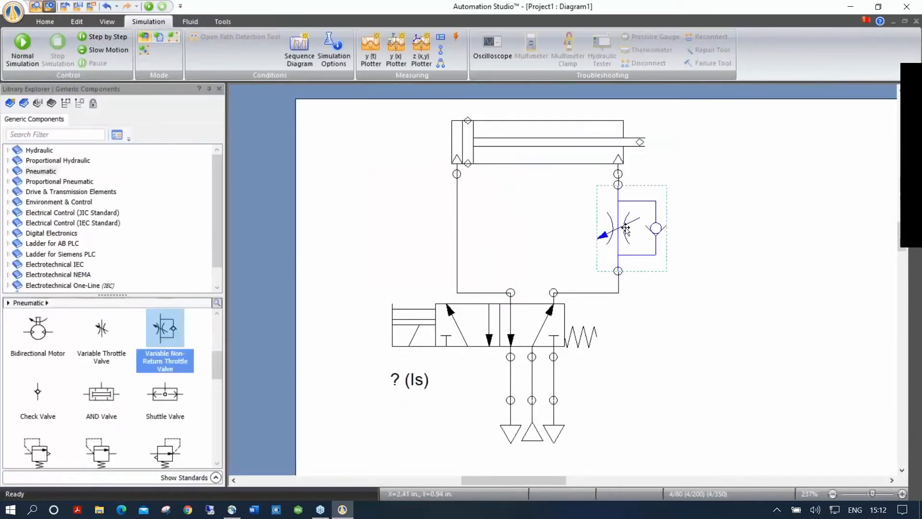
pyautogui.press('Delete')
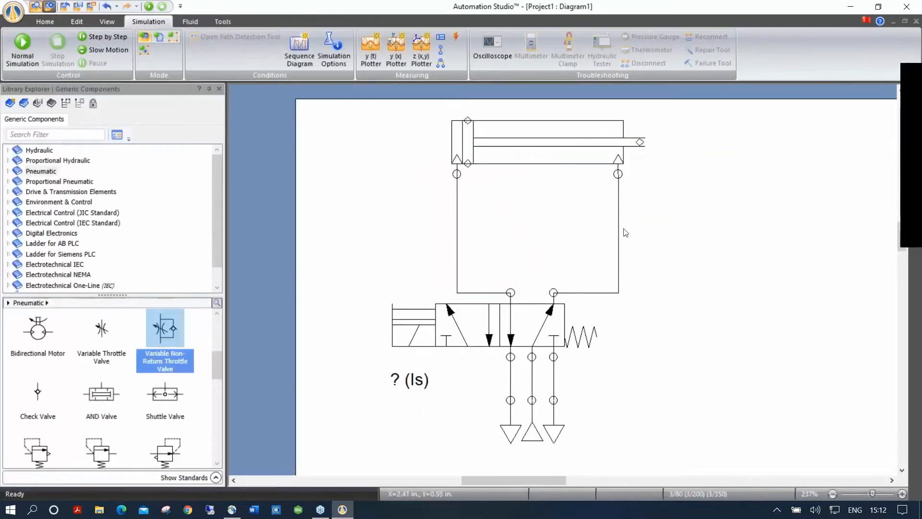
pyautogui.moveTo(528, 153)
pyautogui.mouseDown()
pyautogui.moveTo(527, 185)
pyautogui.moveTo(528, 144)
pyautogui.mouseUp()
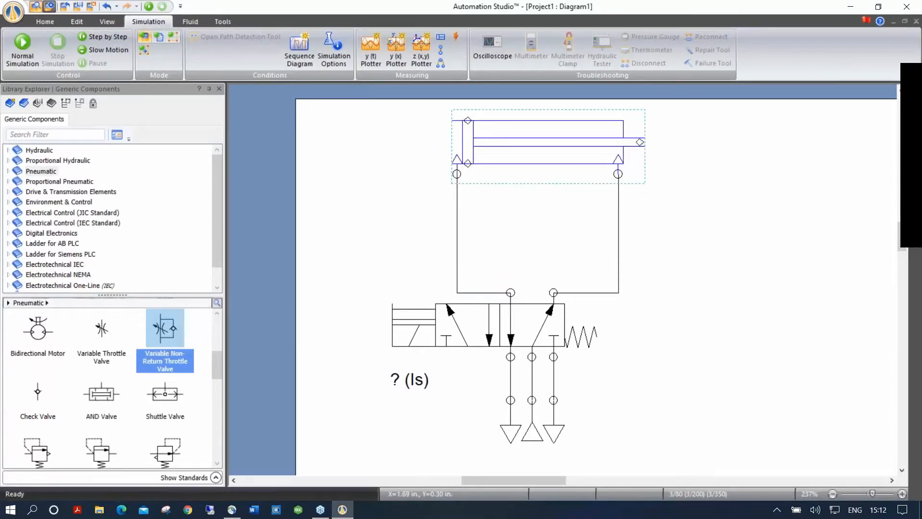
pyautogui.moveTo(374, 200); pyautogui.dragTo(311, 192)
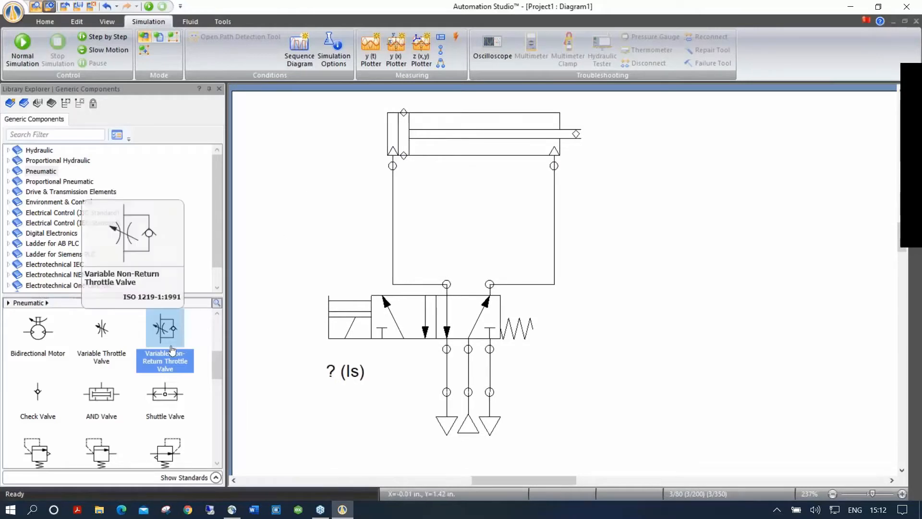
# Insert a plain Variable Throttle Valve into the link to the cylinder's right port and delete it again
pyautogui.moveTo(102, 331); pyautogui.dragTo(568, 199)
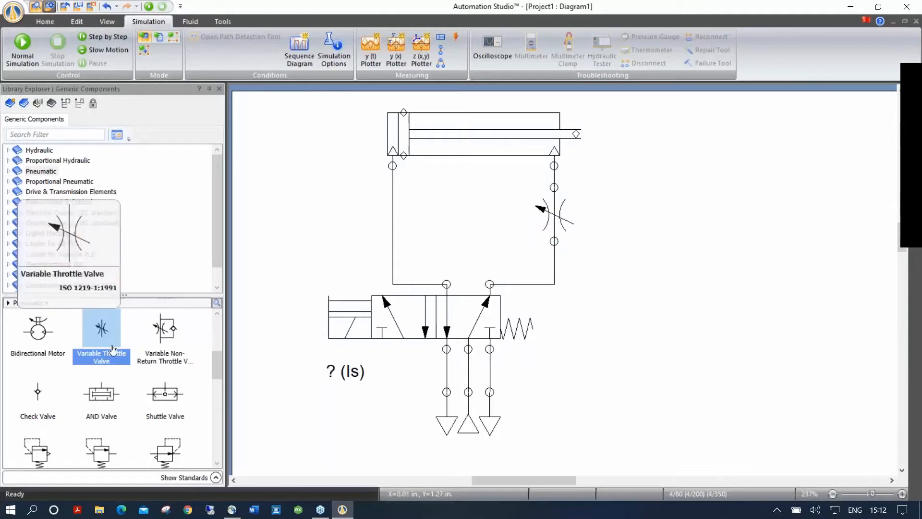
pyautogui.click(552, 217)
pyautogui.press('Delete')
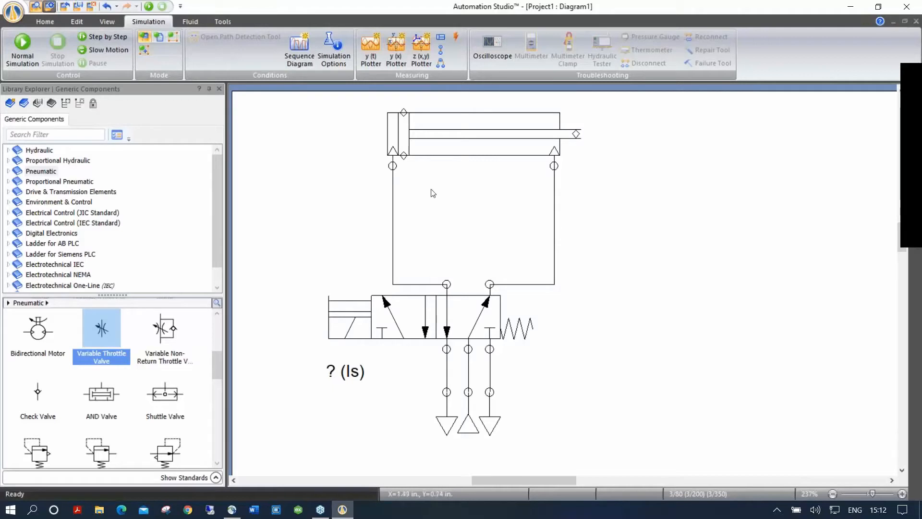
# Pan the diagram in several directions to view the circuit at different places in the drawing area
pyautogui.click(108, 21)
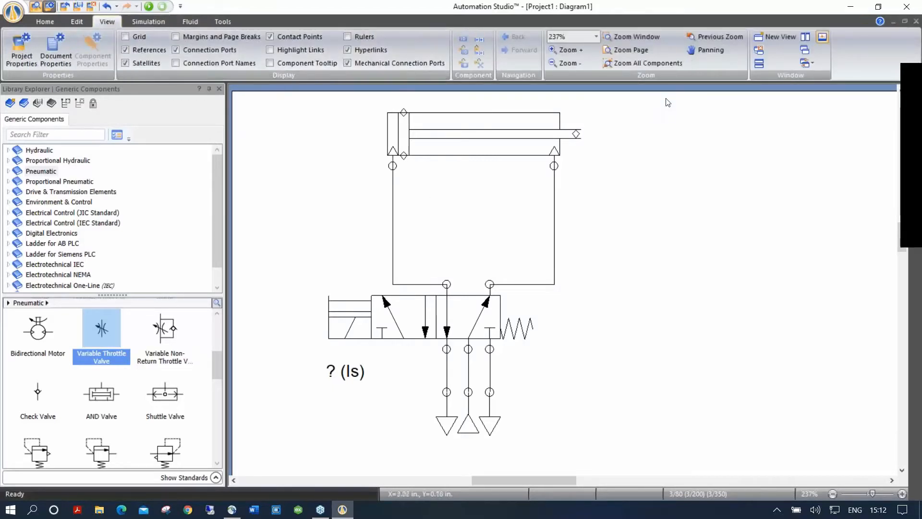
pyautogui.click(709, 51)
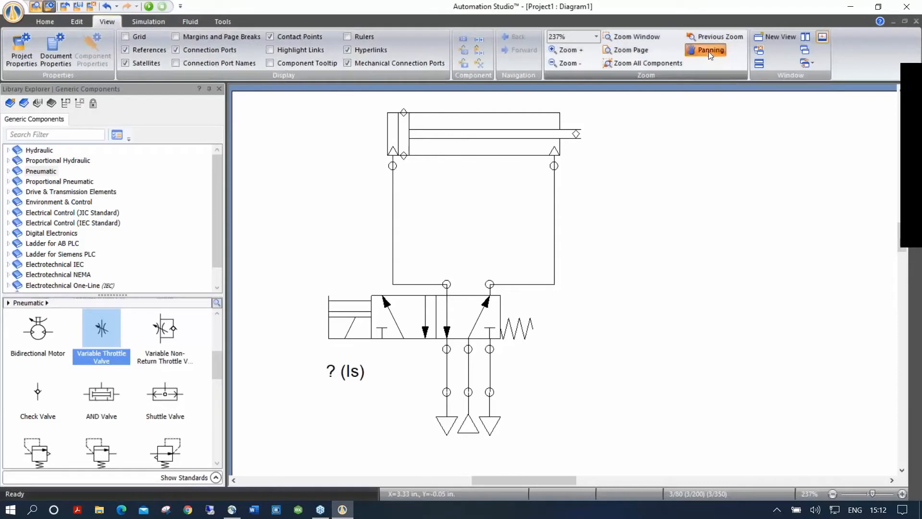
pyautogui.moveTo(641, 204); pyautogui.dragTo(583, 184)
pyautogui.press('Escape')
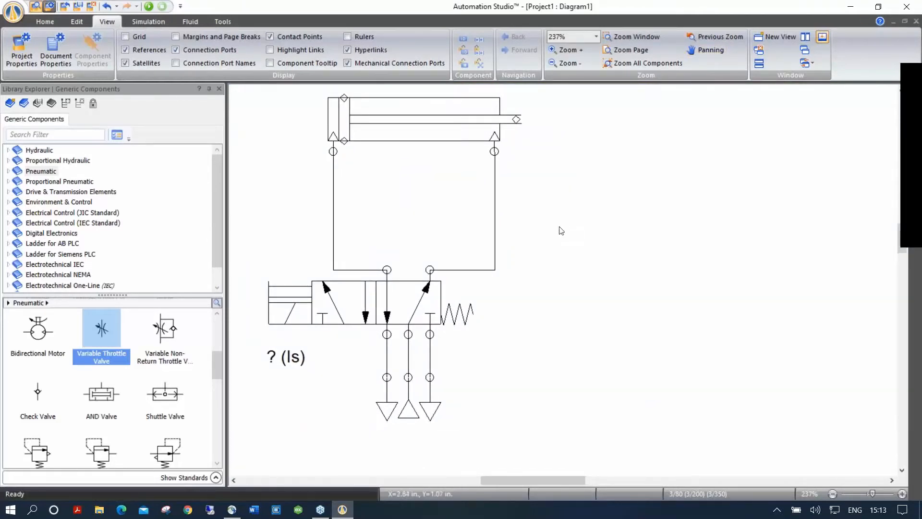
pyautogui.moveTo(541, 236); pyautogui.dragTo(528, 236)
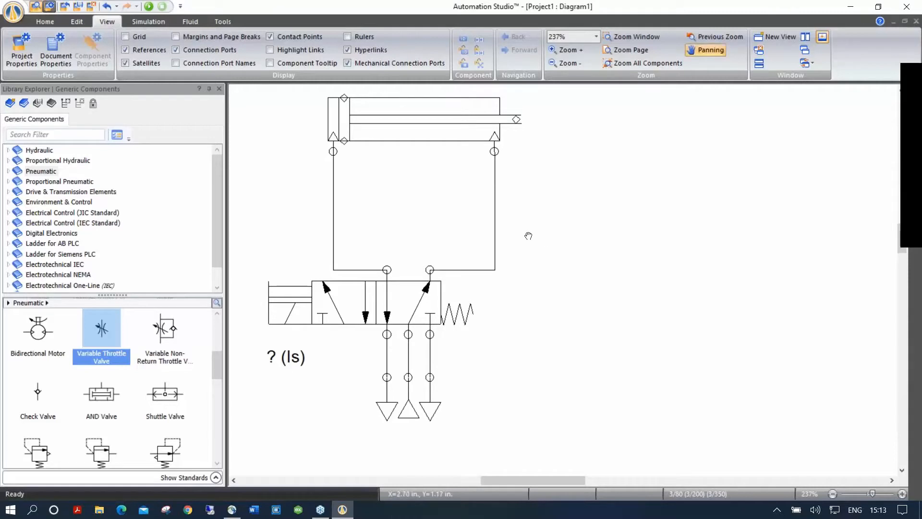
pyautogui.moveTo(467, 222); pyautogui.dragTo(558, 244)
pyautogui.press('Escape')
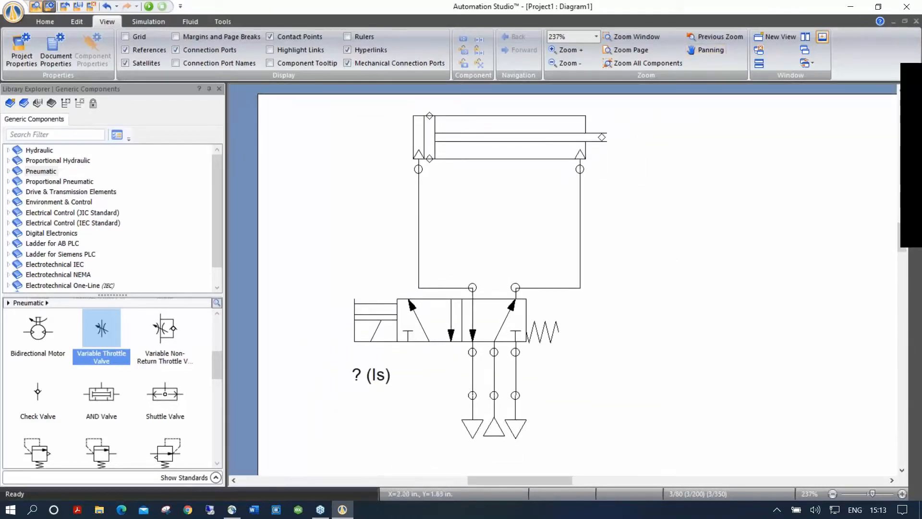
pyautogui.moveTo(682, 317); pyautogui.dragTo(595, 286)
pyautogui.press('Escape')
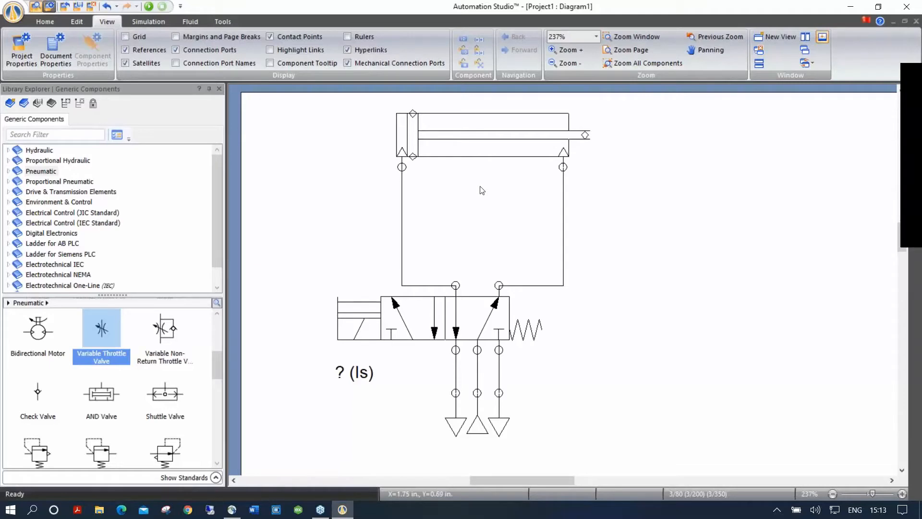
# Zoom out to the whole page and back in on different areas of the diagram, finishing on the circuit
pyautogui.scroll(-8, 482, 191)
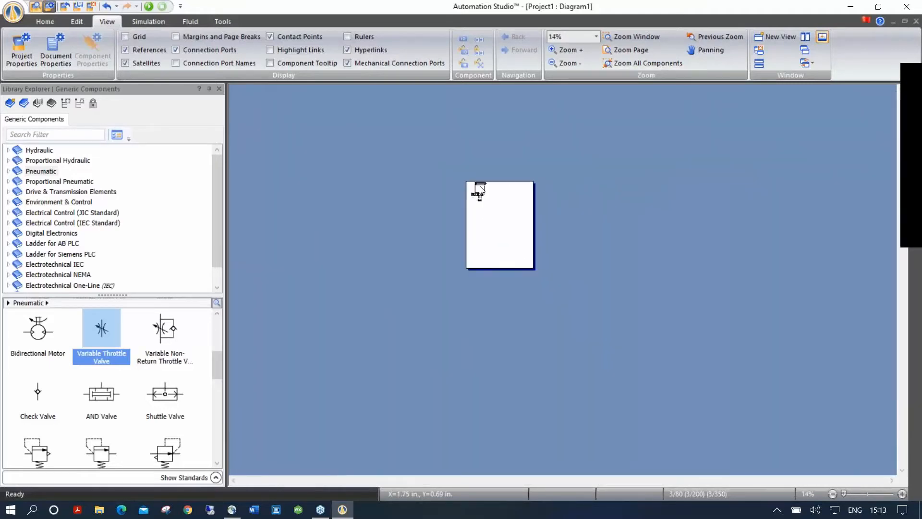
pyautogui.scroll(6, 480, 189)
pyautogui.scroll(-6, 483, 190)
pyautogui.scroll(7, 605, 174)
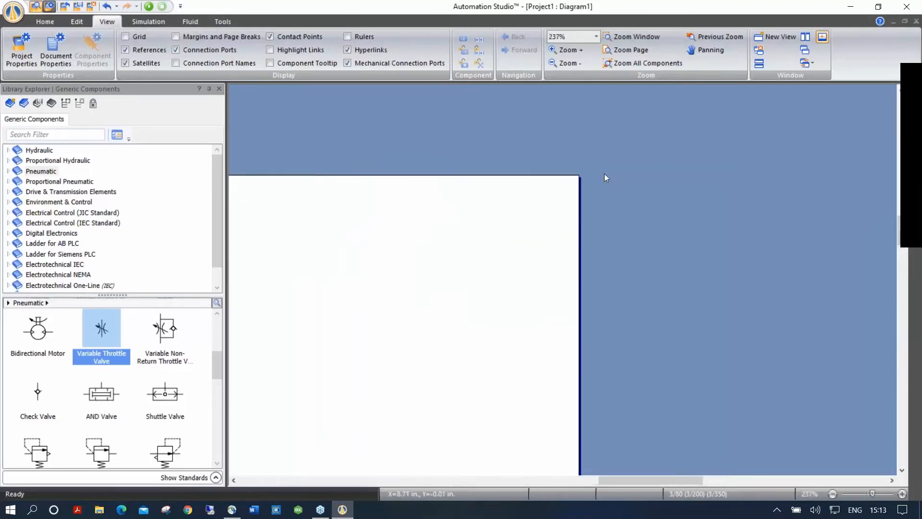
pyautogui.scroll(-6, 604, 174)
pyautogui.scroll(7, 465, 204)
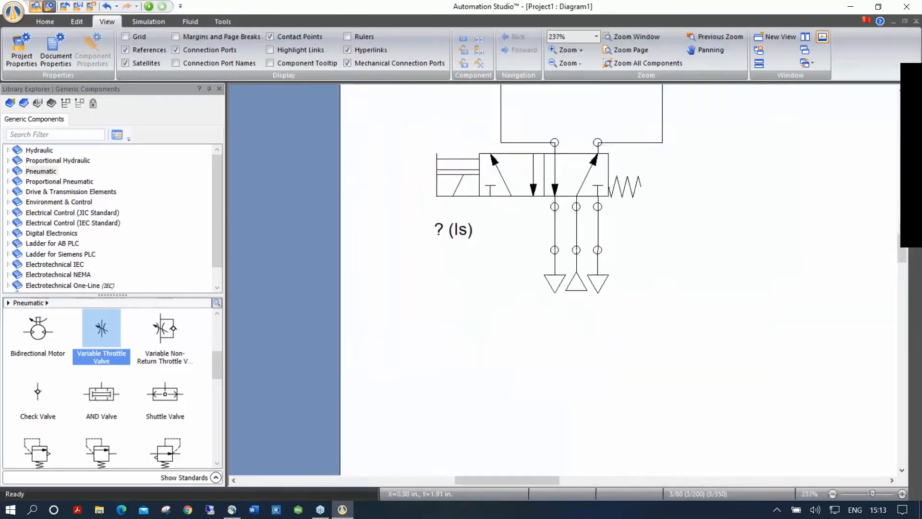
pyautogui.scroll(-6, 484, 172)
pyautogui.scroll(6, 484, 172)
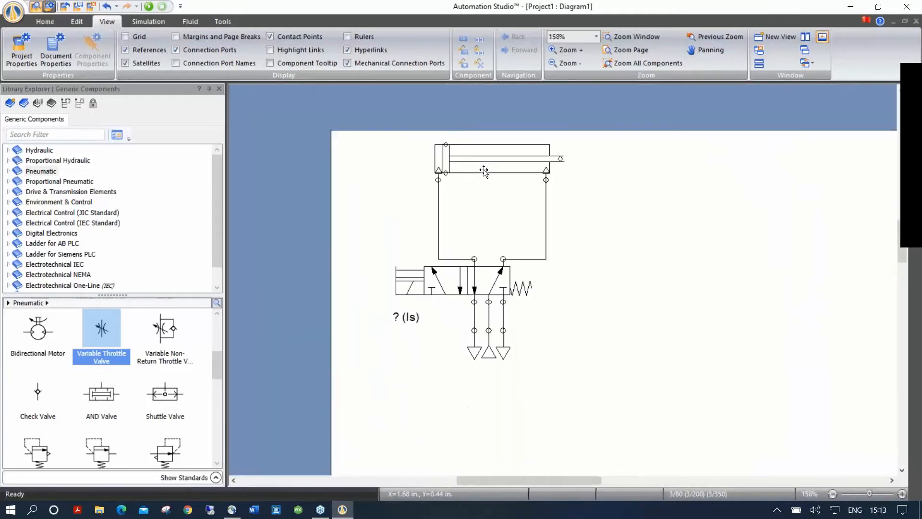
pyautogui.scroll(1, 484, 172)
# Move the double-acting cylinder straight down, closer to the 5/2 valve, with its links still attached
pyautogui.middleClick(723, 292)
pyautogui.moveTo(723, 292); pyautogui.dragTo(653, 272)
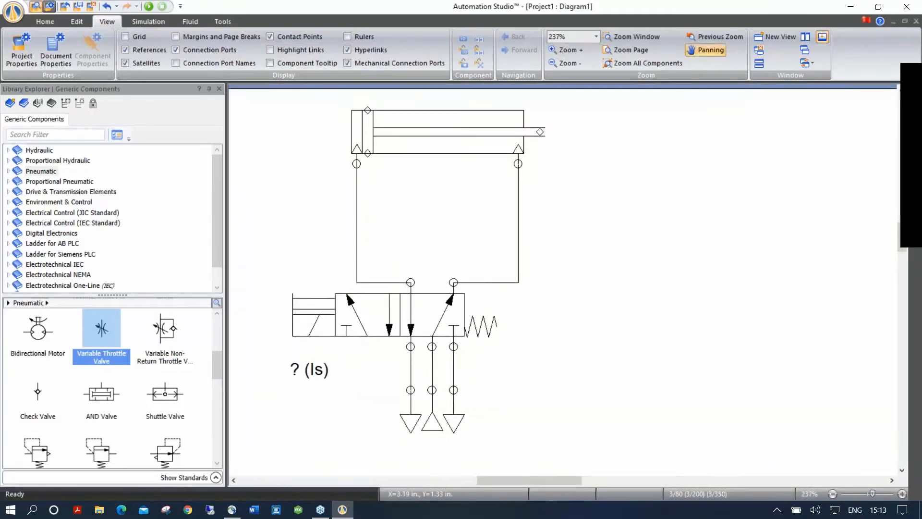
pyautogui.moveTo(455, 130); pyautogui.dragTo(456, 172)
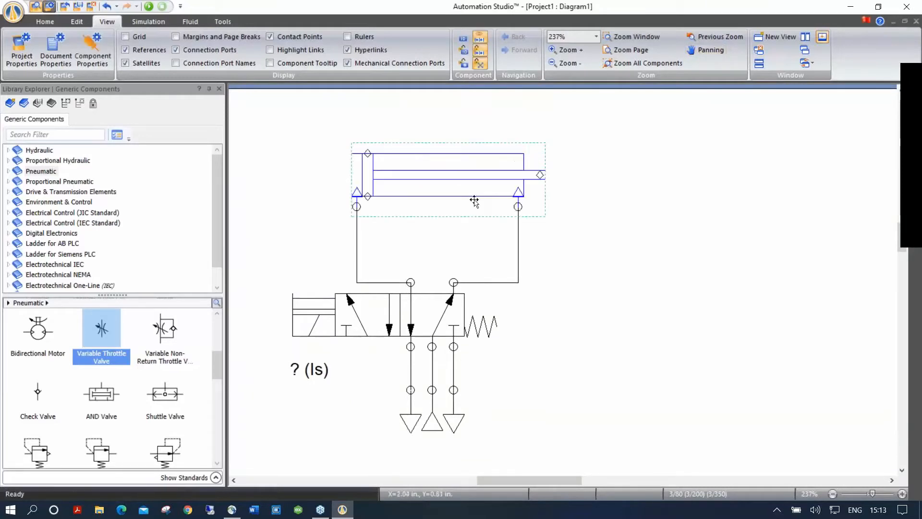
# Open the context help for the double-acting cylinder, examine its Operation section and close the help
pyautogui.rightClick(449, 175)
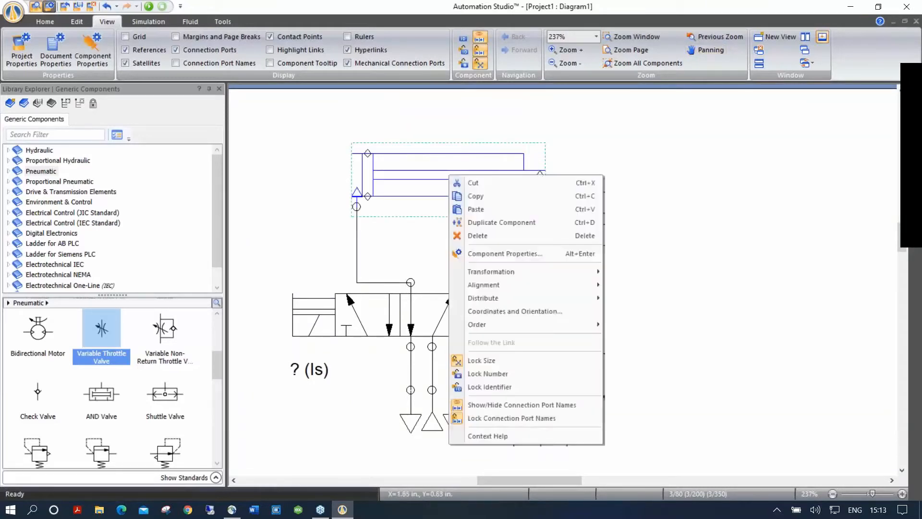
pyautogui.click(495, 435)
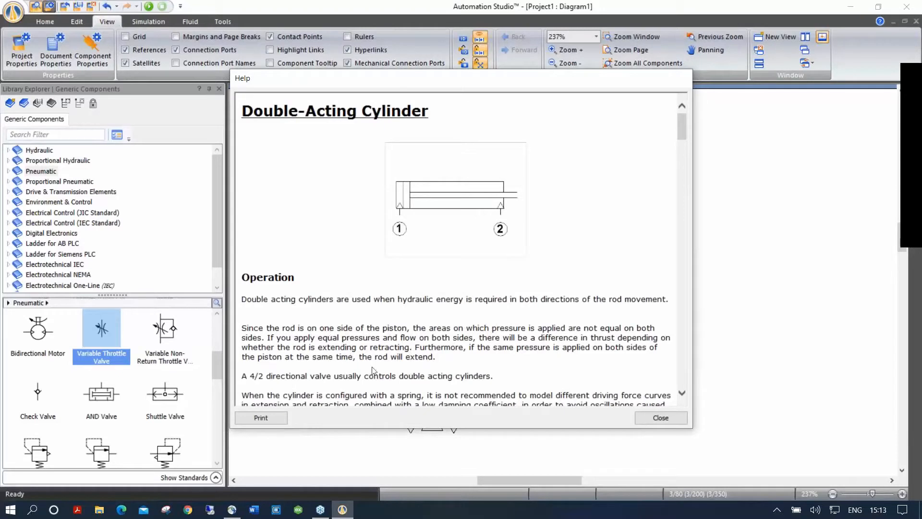
pyautogui.moveTo(443, 358); pyautogui.dragTo(288, 320)
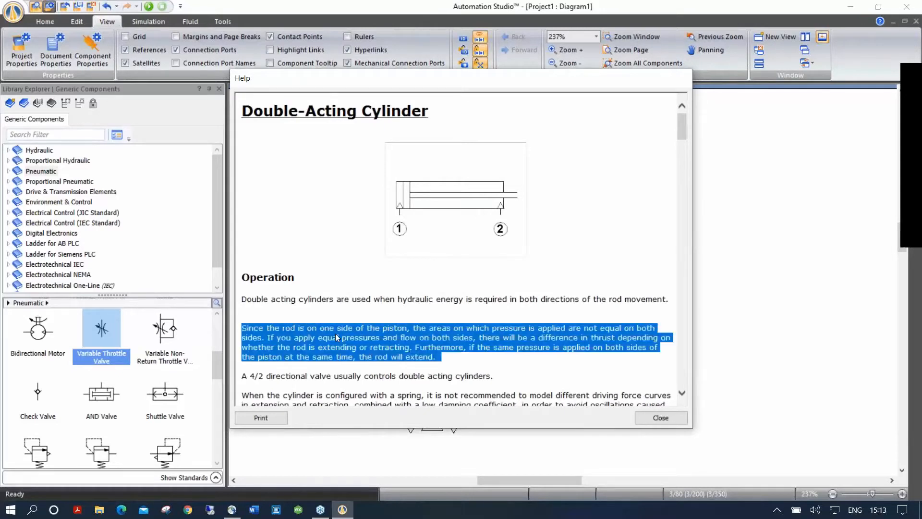
pyautogui.click(657, 417)
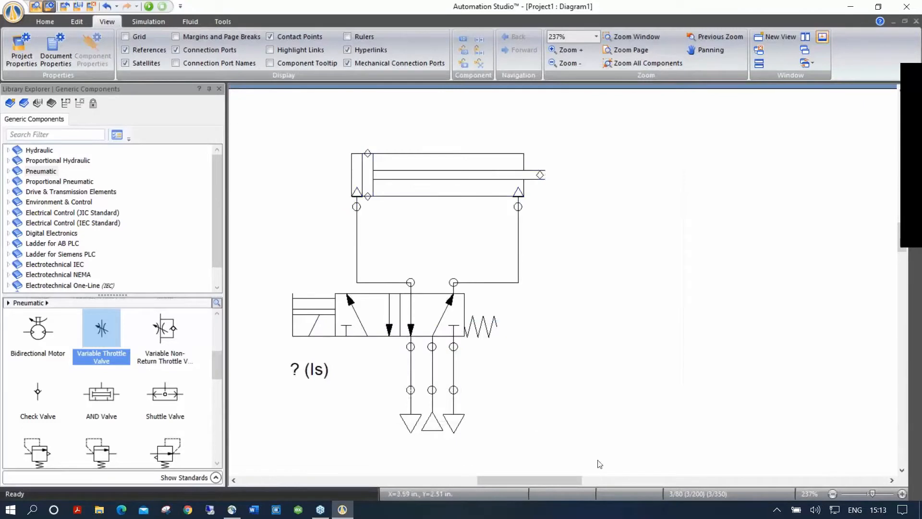
# Copy the entire circuit, switch to Word and paste it into the blank document
pyautogui.moveTo(235, 113); pyautogui.dragTo(687, 475)
pyautogui.rightClick(434, 311)
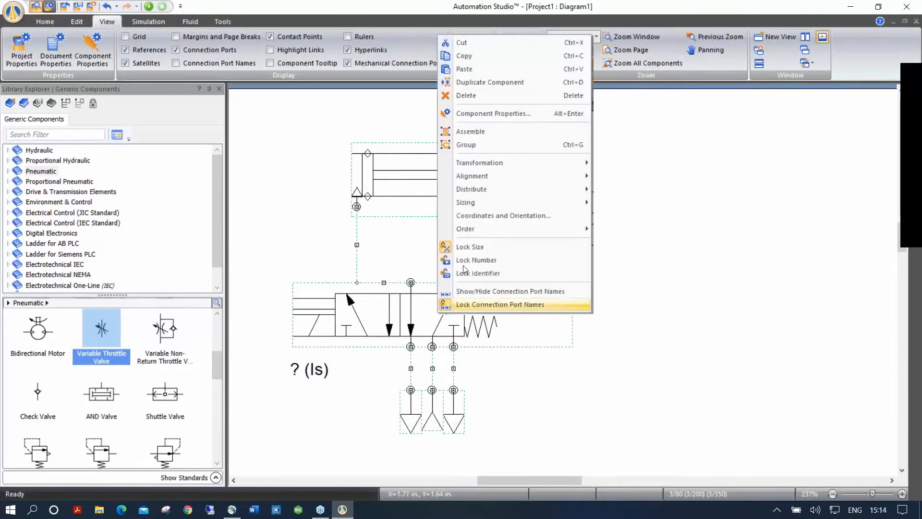
pyautogui.click(478, 55)
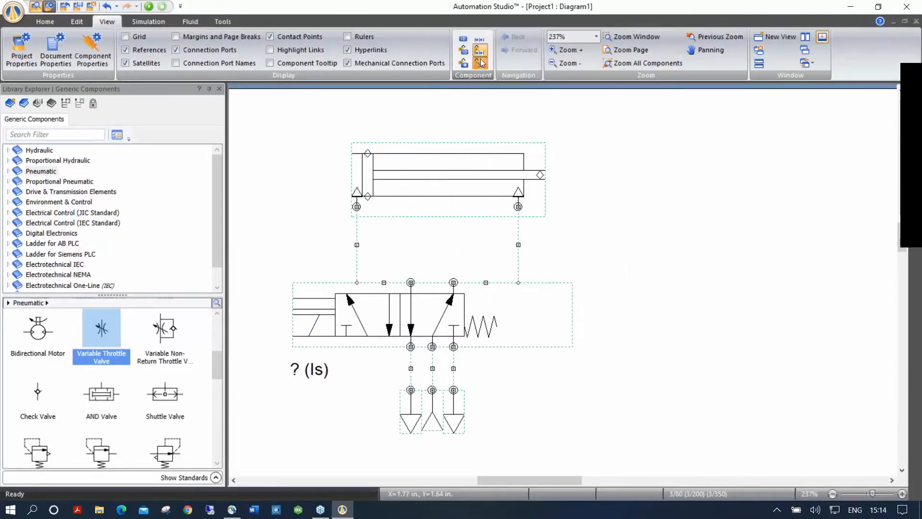
pyautogui.click(211, 510)
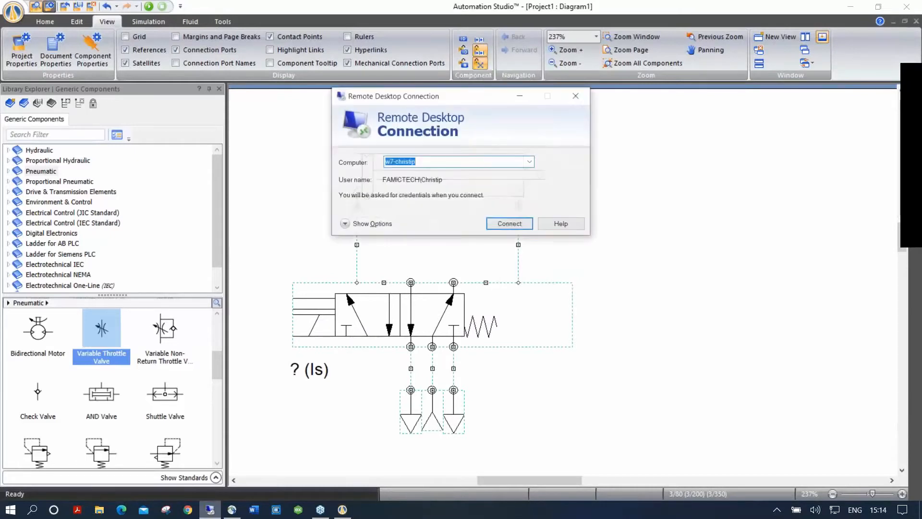
pyautogui.click(578, 96)
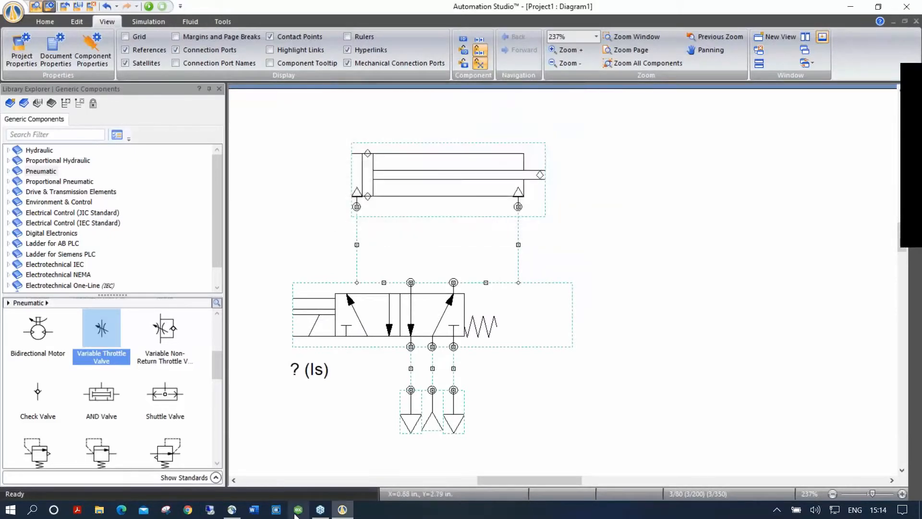
pyautogui.click(254, 509)
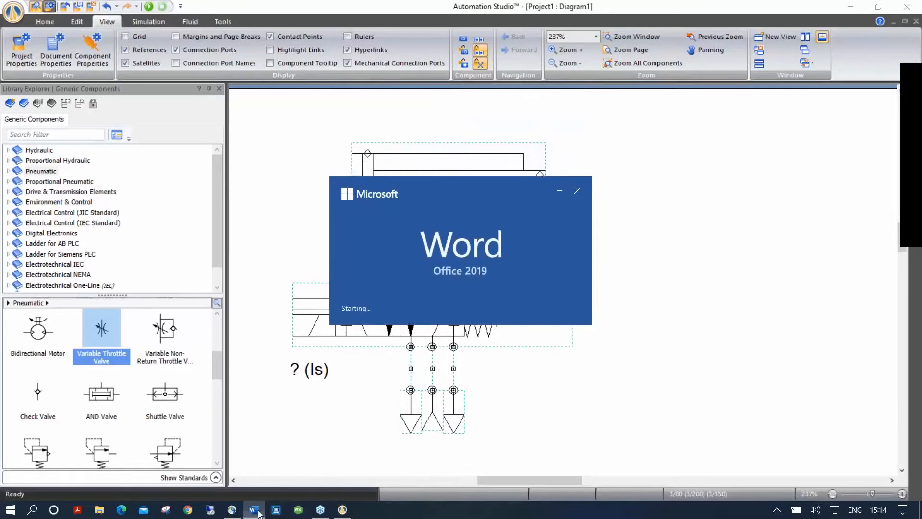
pyautogui.rightClick(422, 161)
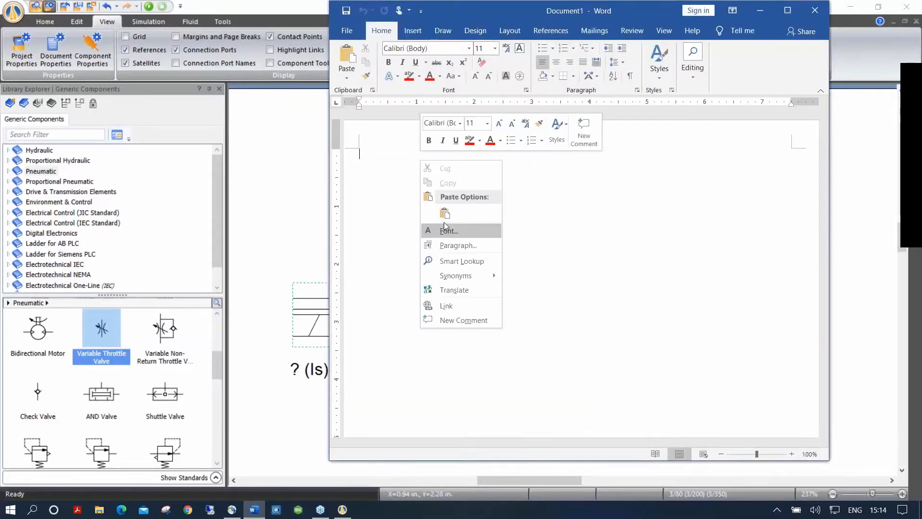
pyautogui.click(445, 213)
pyautogui.click(425, 228)
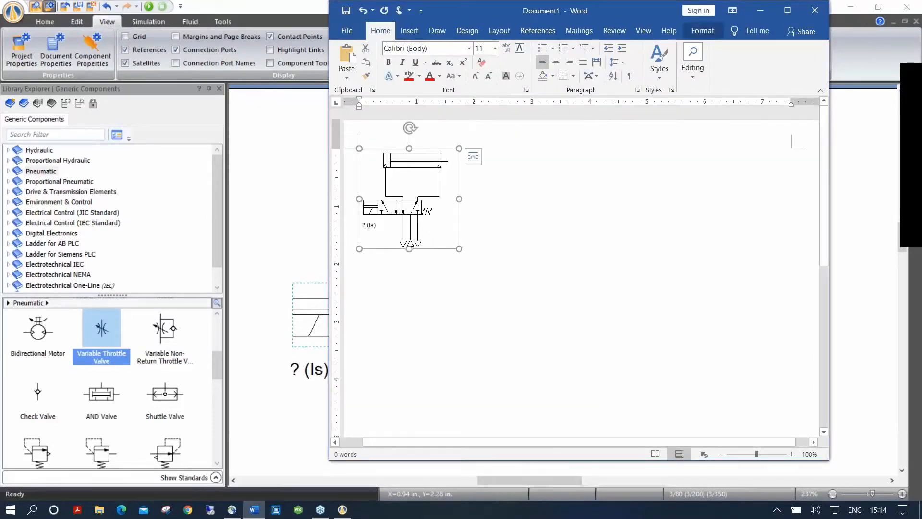
# Enlarge the pasted circuit picture to nearly the full text width and shrink it back to a small size
pyautogui.moveTo(457, 250); pyautogui.dragTo(747, 427)
pyautogui.scroll(-2, 746, 384)
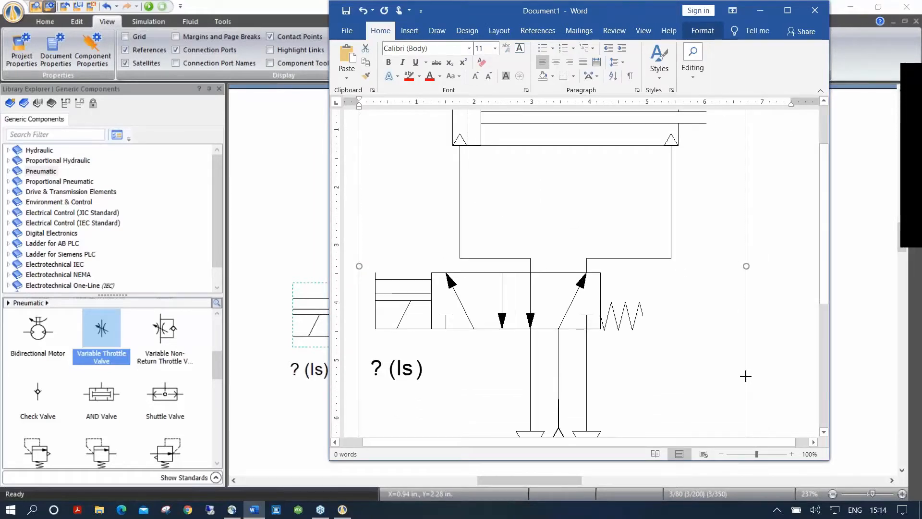
pyautogui.hotkey('ctrl', 'z')
pyautogui.click(557, 207)
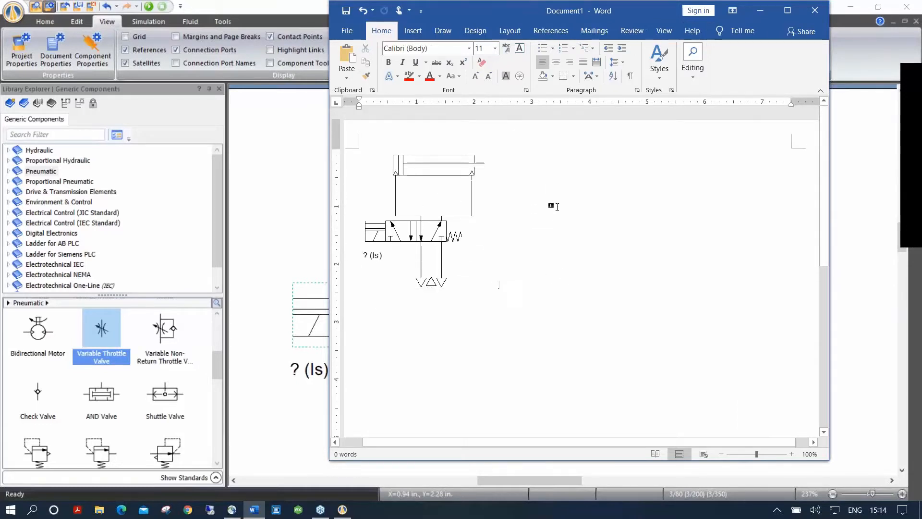
# Close the Word document without saving it and return to Automation Studio
pyautogui.moveTo(504, 21); pyautogui.dragTo(432, 27)
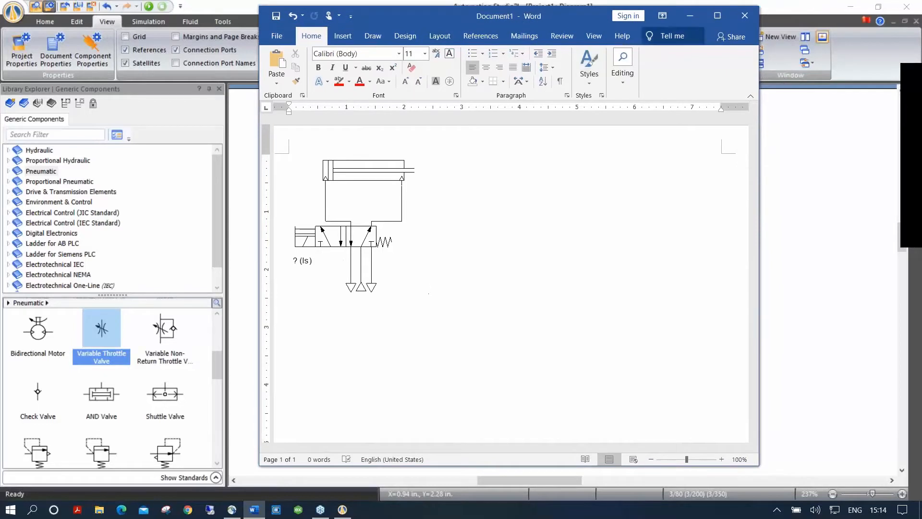
pyautogui.click(745, 20)
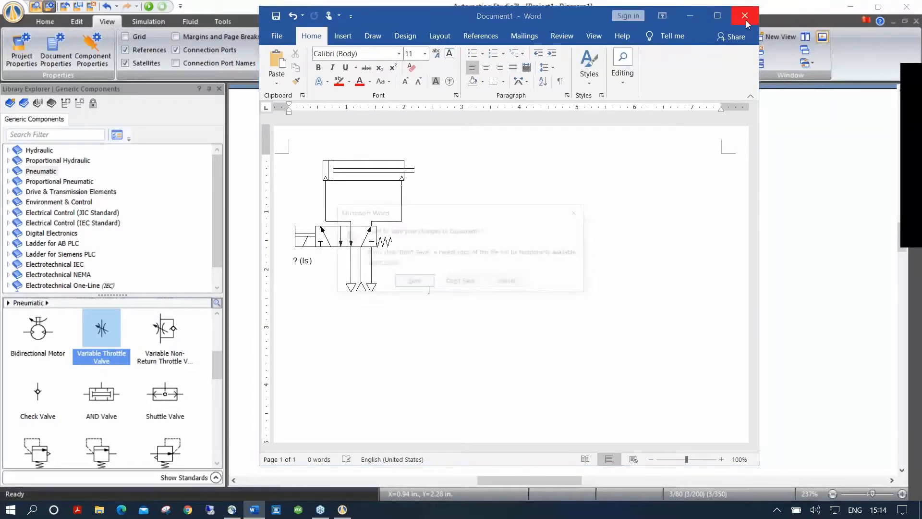
pyautogui.click(460, 281)
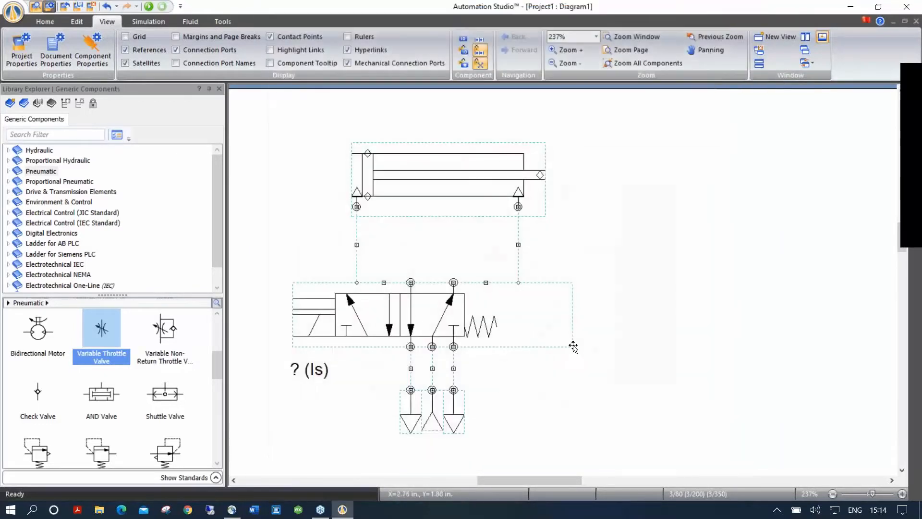
# Browse the Pneumatic library's directional valves, examine the available 5/2-Way Valves and collapse the Pneumatic category again
pyautogui.moveTo(635, 303); pyautogui.dragTo(623, 286)
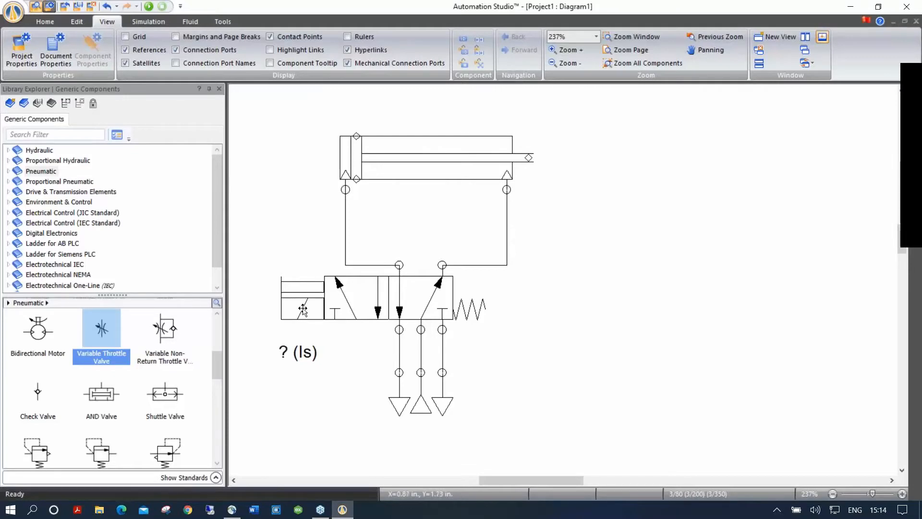
pyautogui.moveTo(213, 363); pyautogui.dragTo(212, 329)
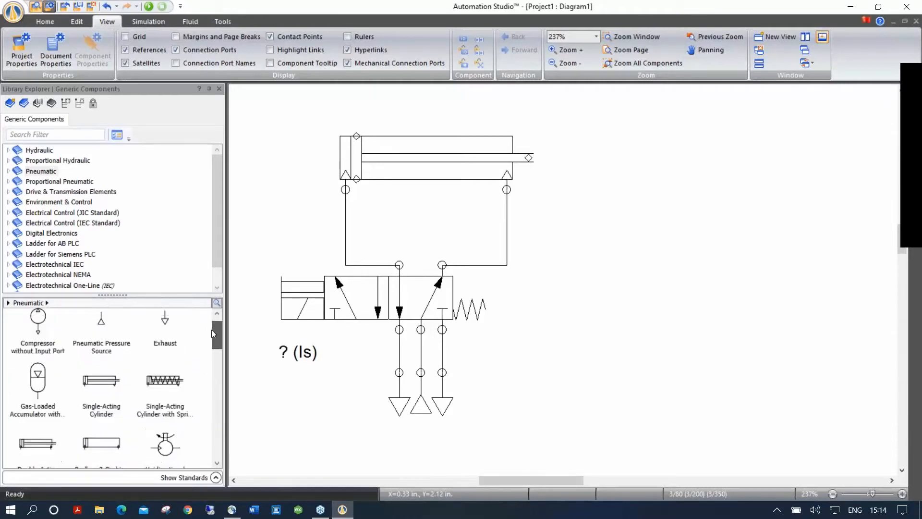
pyautogui.click(7, 172)
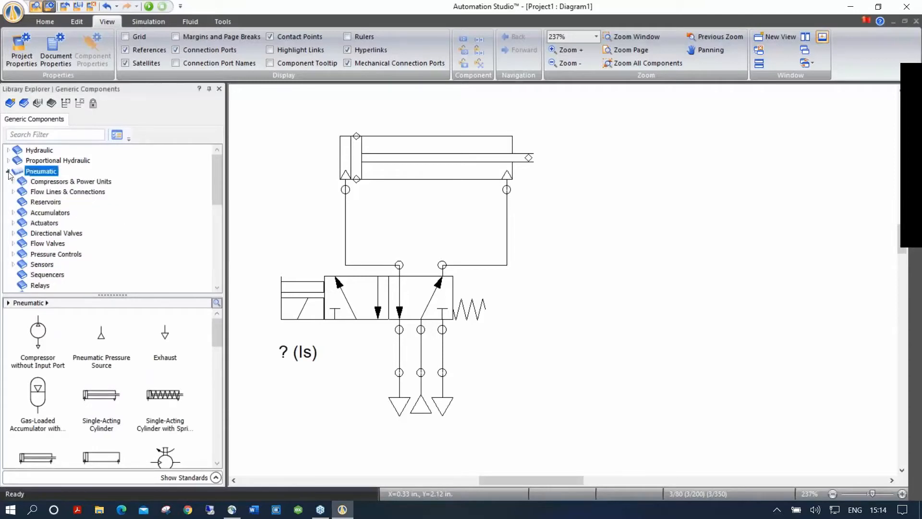
pyautogui.click(12, 234)
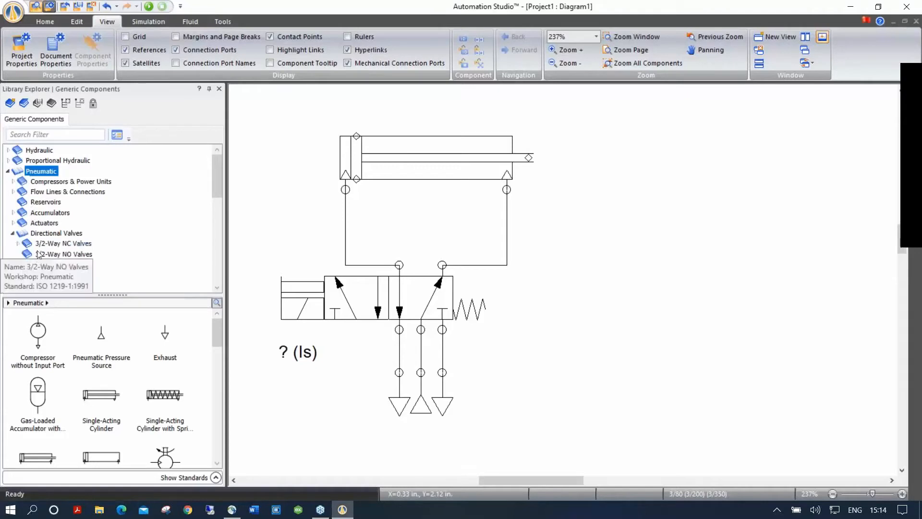
pyautogui.click(44, 275)
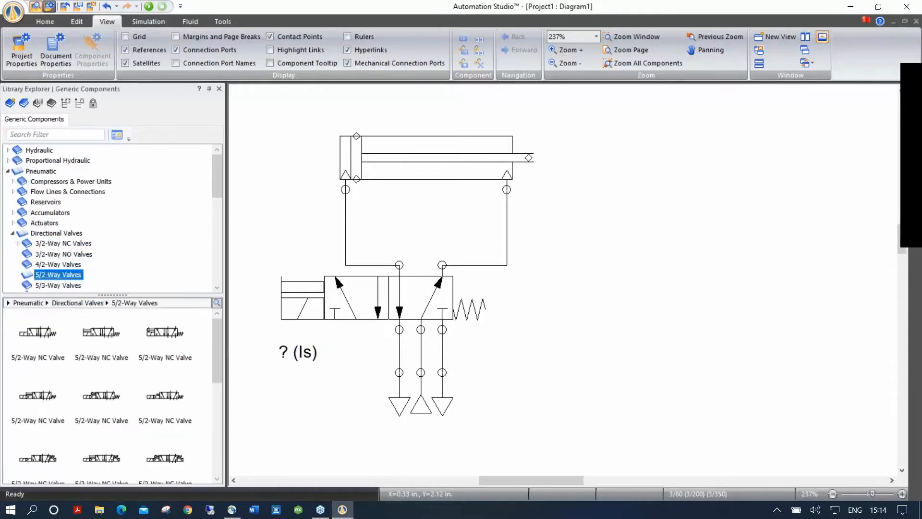
pyautogui.moveTo(220, 361)
pyautogui.mouseDown()
pyautogui.moveTo(212, 445)
pyautogui.moveTo(217, 344)
pyautogui.mouseUp()
pyautogui.moveTo(157, 346)
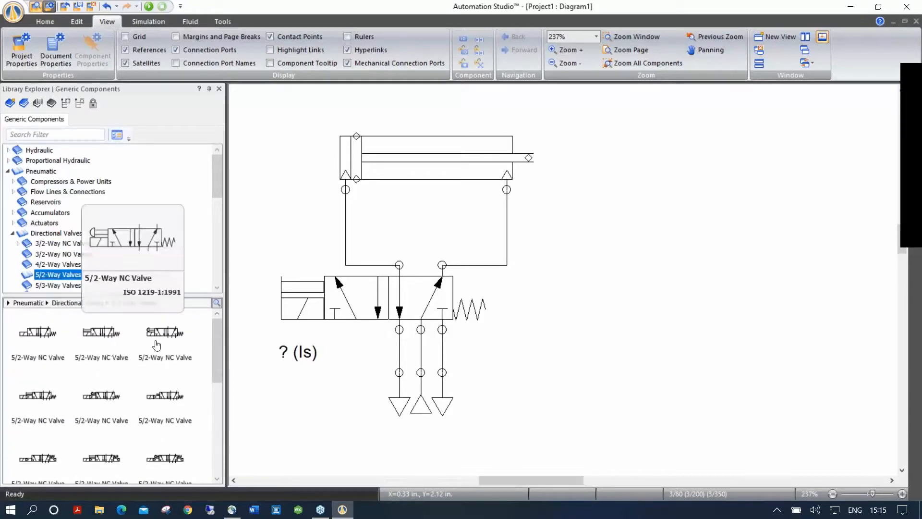
pyautogui.click(7, 172)
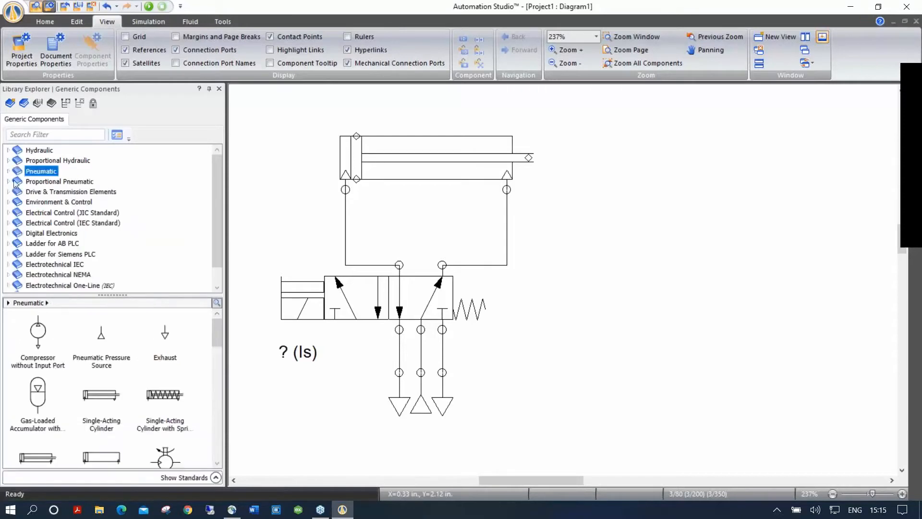
# Open the 5/2 valve's properties in the Builder and delete both commands on the valve's left side
pyautogui.click(336, 300)
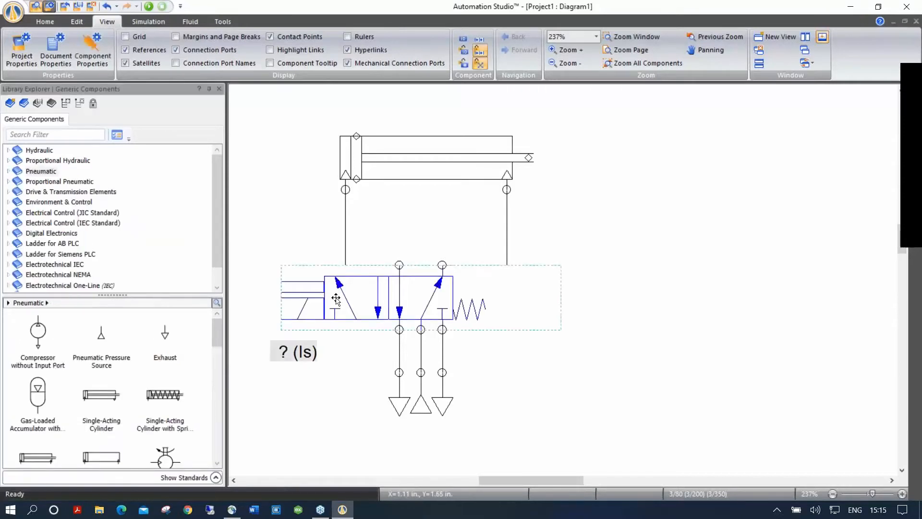
pyautogui.doubleClick(336, 299)
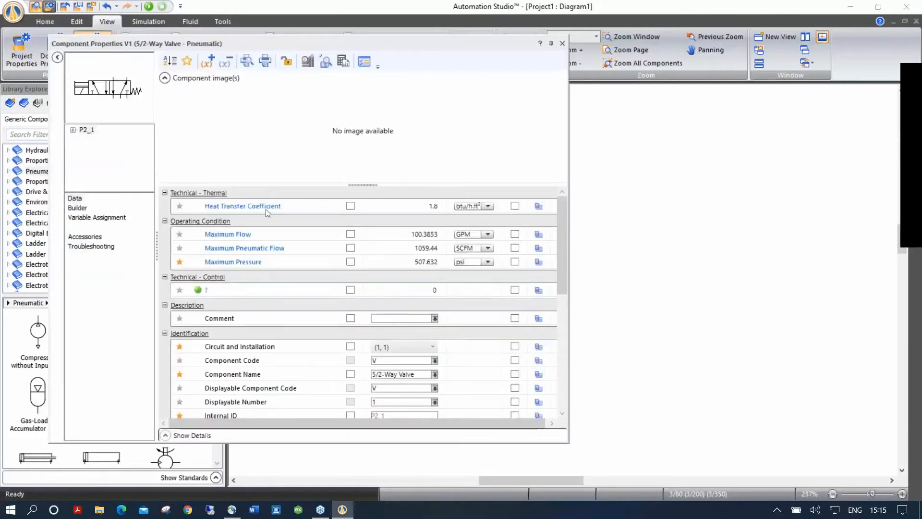
pyautogui.click(76, 209)
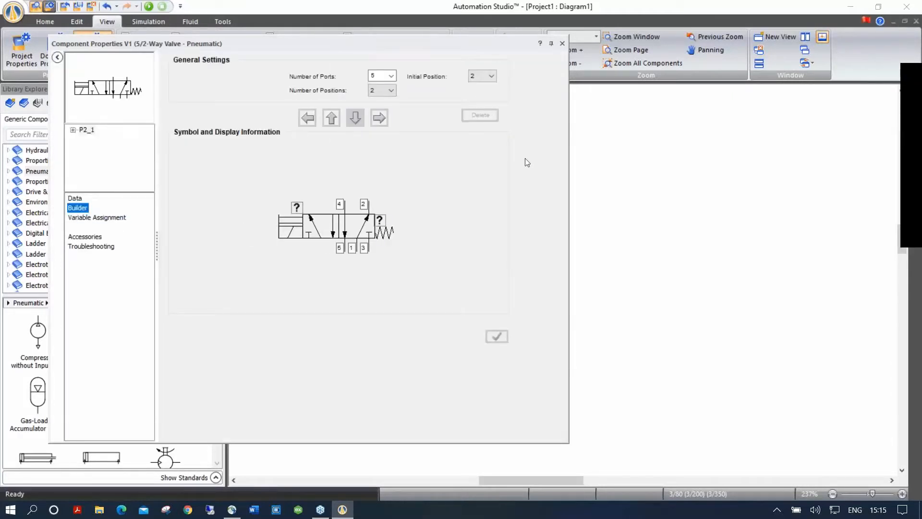
pyautogui.click(916, 233)
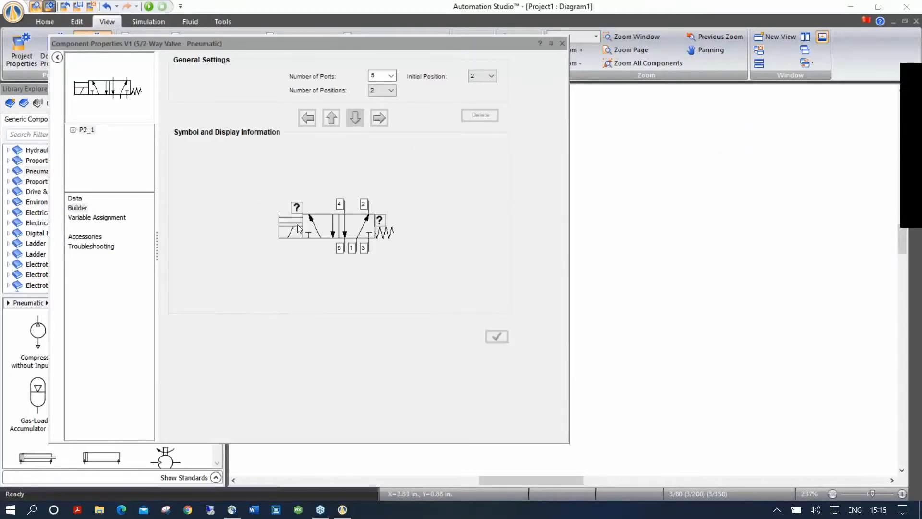
pyautogui.click(287, 223)
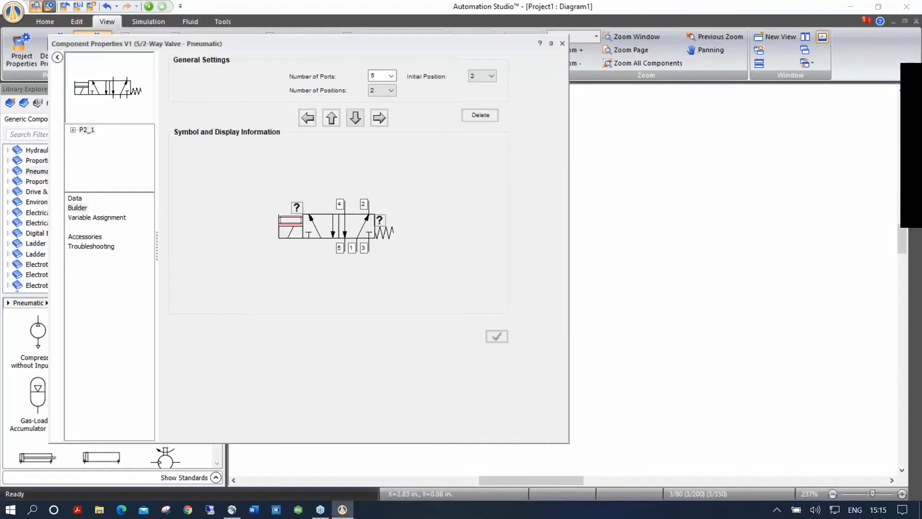
pyautogui.click(480, 115)
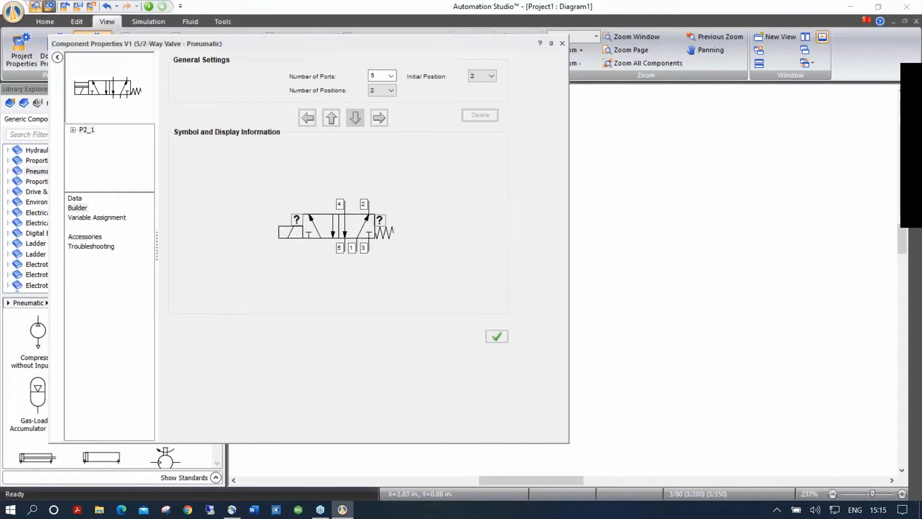
pyautogui.click(291, 233)
pyautogui.click(474, 115)
# Add a Push-Button command to the valve's left side and shift it down one increment
pyautogui.click(296, 220)
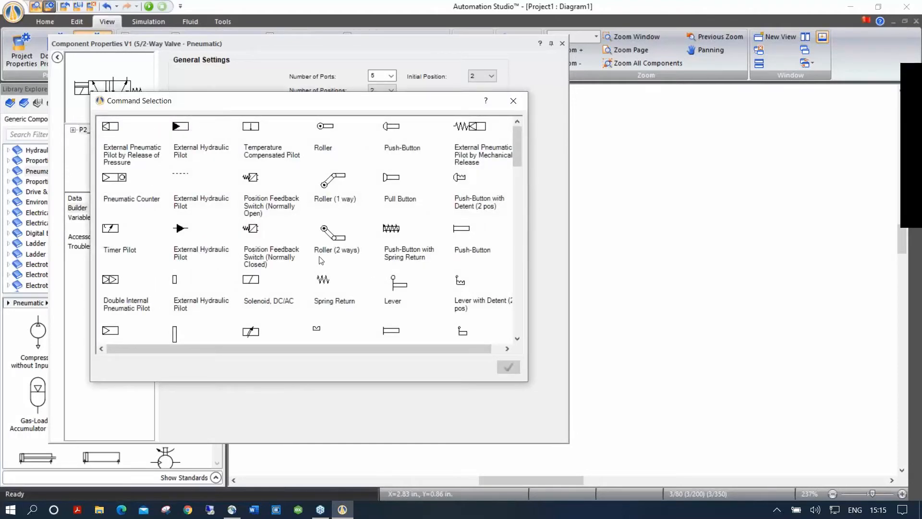
pyautogui.doubleClick(389, 128)
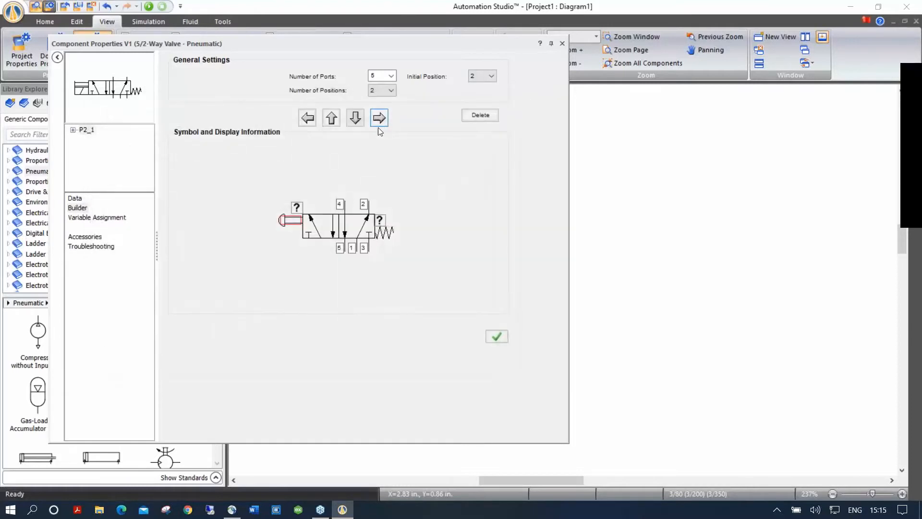
pyautogui.click(355, 118)
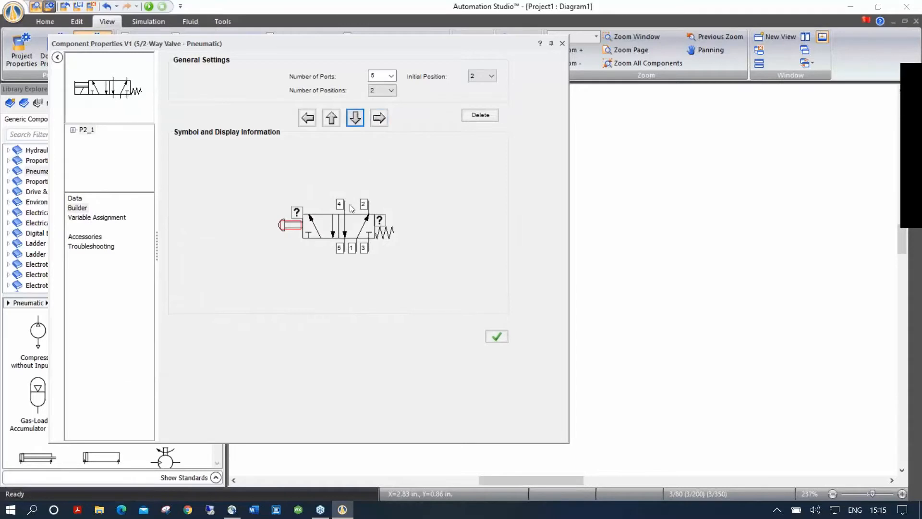
# Examine the standard spool symbols available for the 5/2 valve's second position, and leave the spool selection without choosing one
pyautogui.click(353, 231)
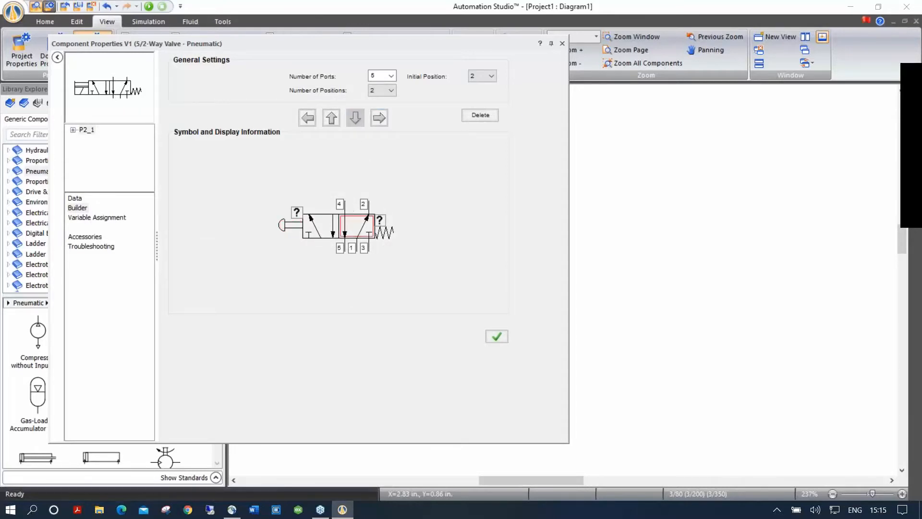
pyautogui.doubleClick(353, 232)
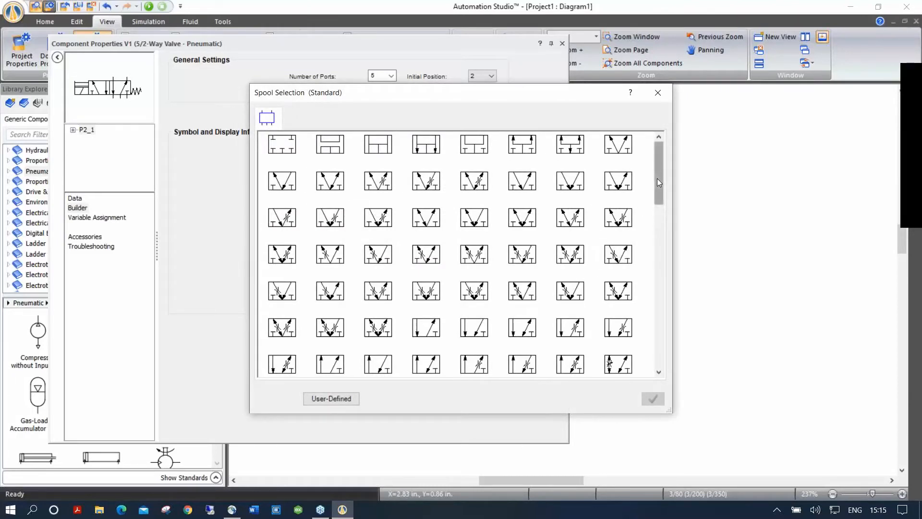
pyautogui.scroll(-1, 658, 308)
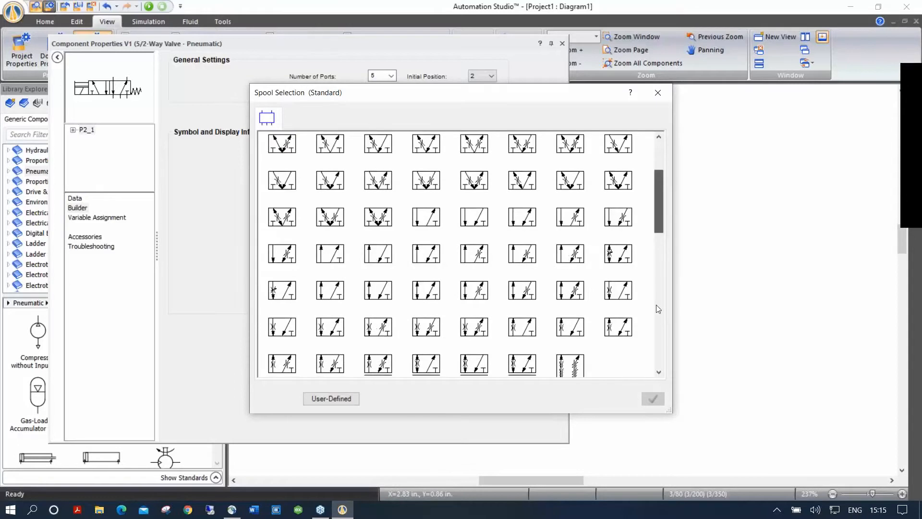
pyautogui.scroll(-5, 656, 305)
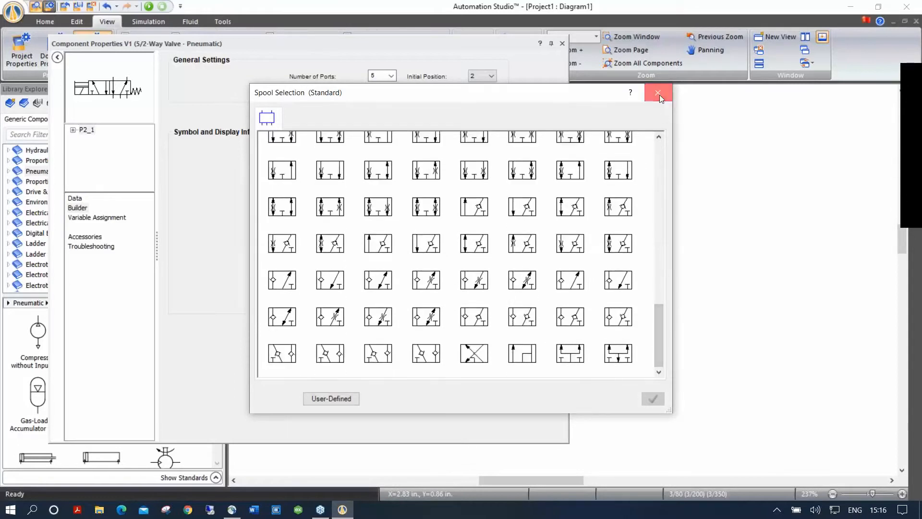
pyautogui.click(658, 92)
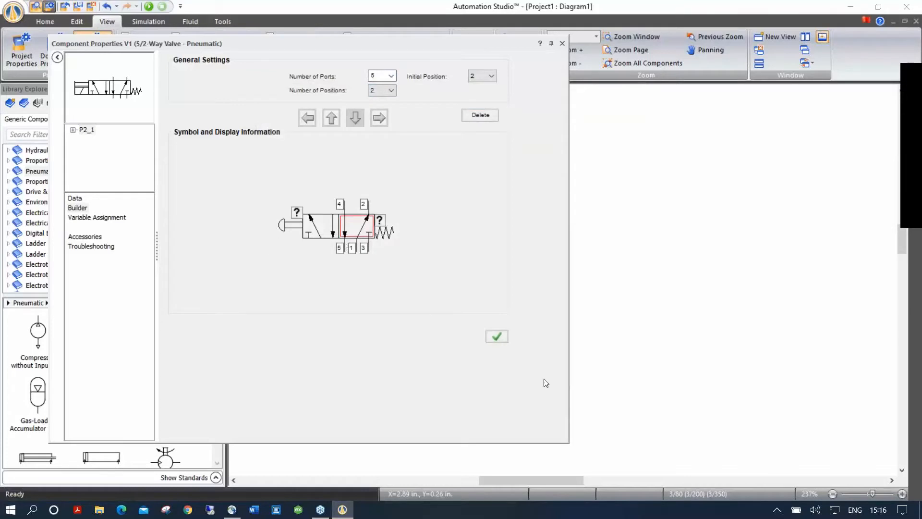
# Apply the 5/2 valve's builder changes and simulate the circuit, actuating the valve's push-button twice before stopping the simulation
pyautogui.click(498, 337)
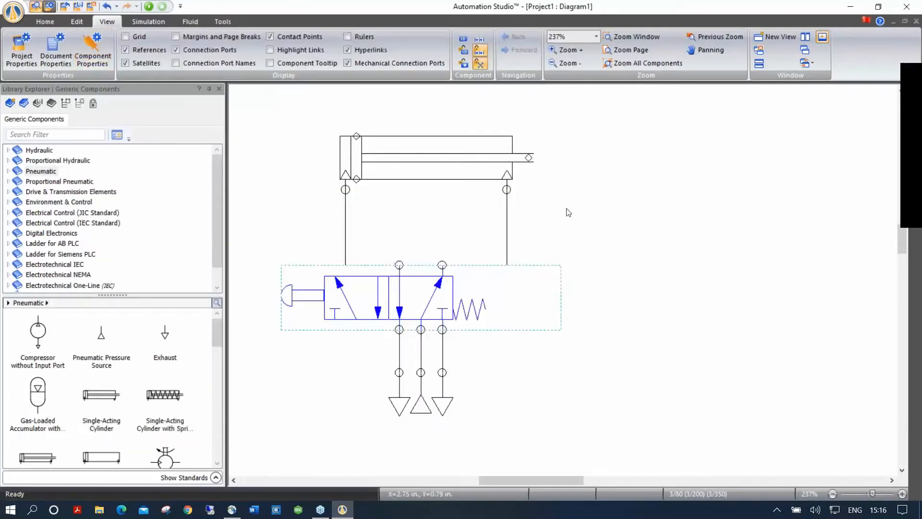
pyautogui.click(618, 253)
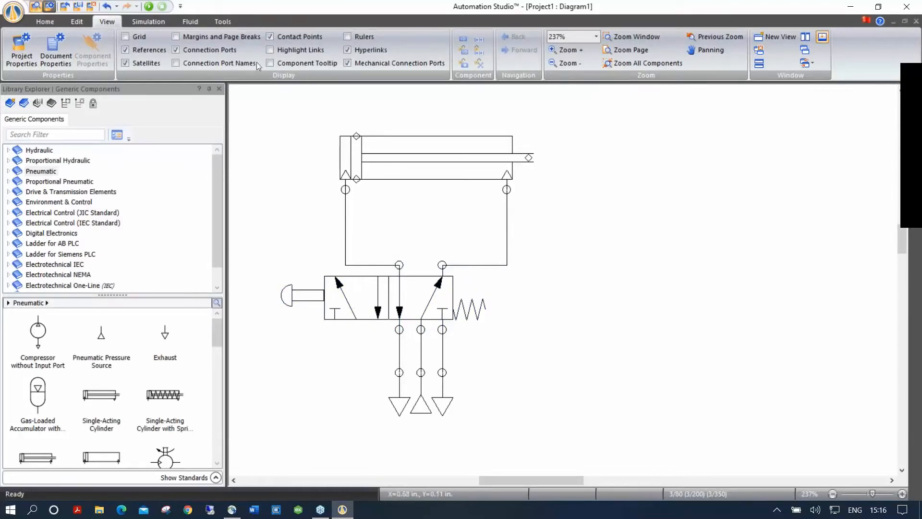
pyautogui.click(148, 5)
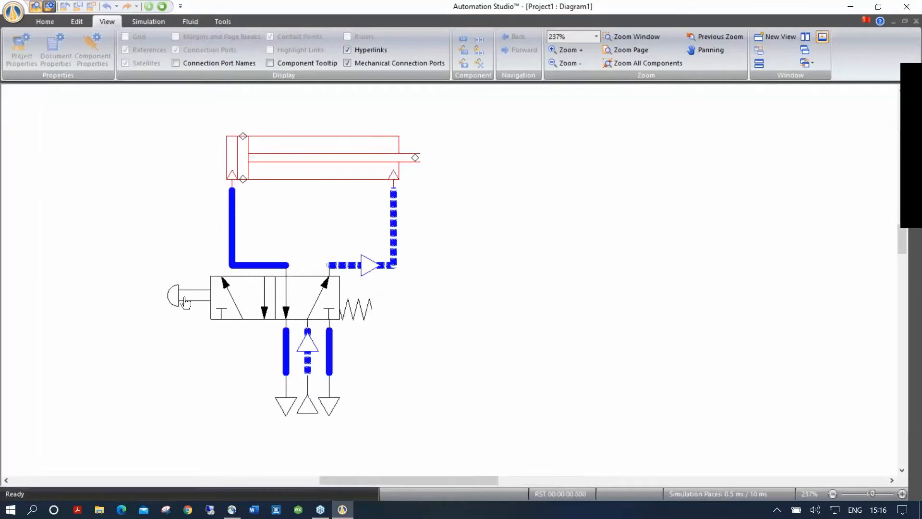
pyautogui.click(181, 299)
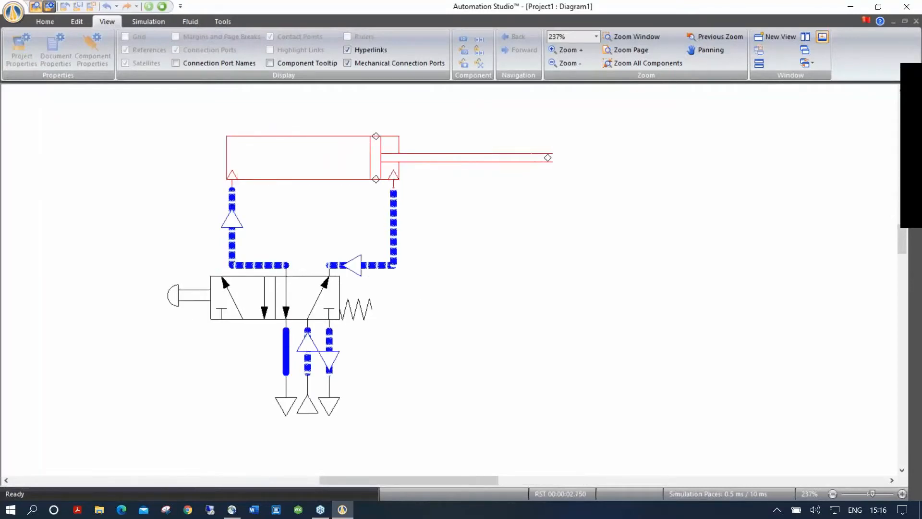
pyautogui.click(180, 304)
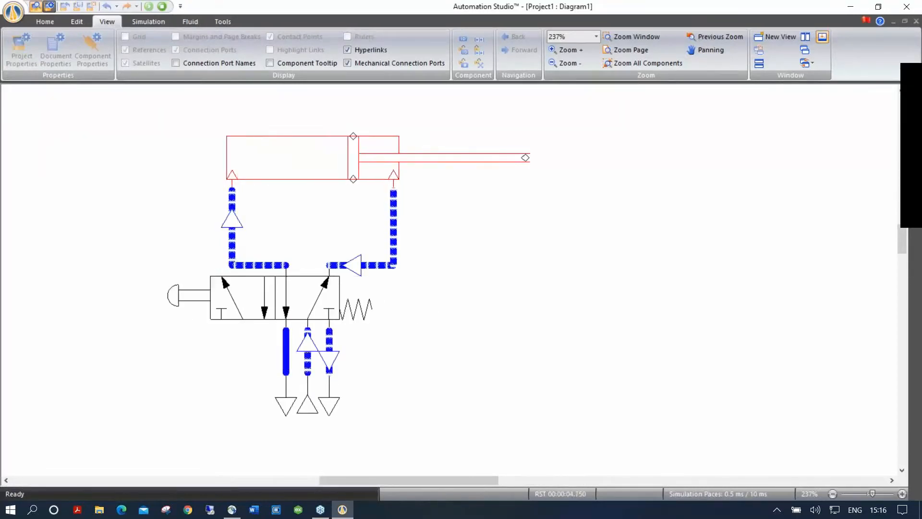
pyautogui.click(163, 7)
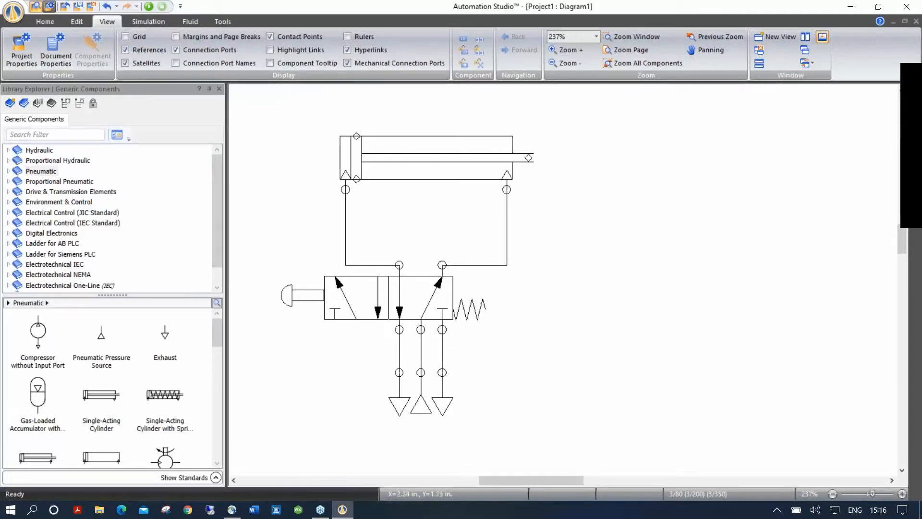
# Replace the spring return on the 5/2 valve's right side with an External Pneumatic Pilot and apply the change
pyautogui.moveTo(605, 218); pyautogui.dragTo(588, 245)
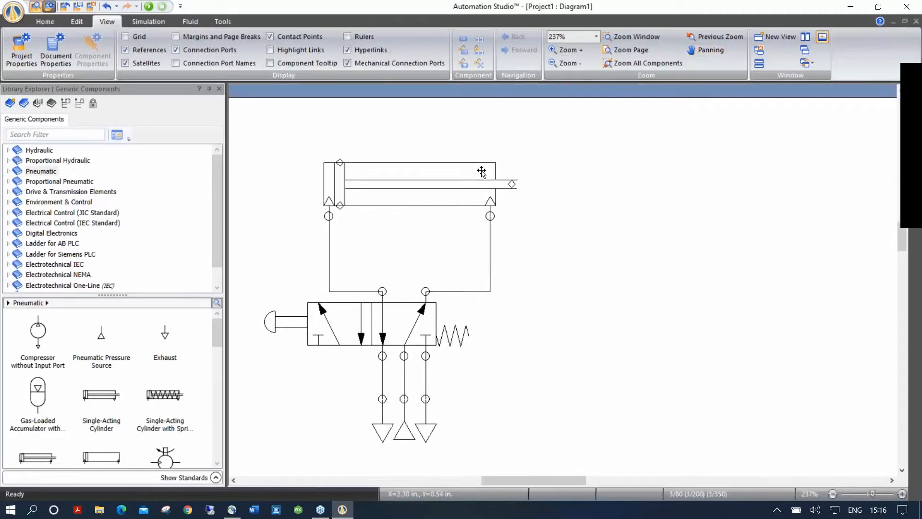
pyautogui.click(390, 325)
pyautogui.doubleClick(390, 325)
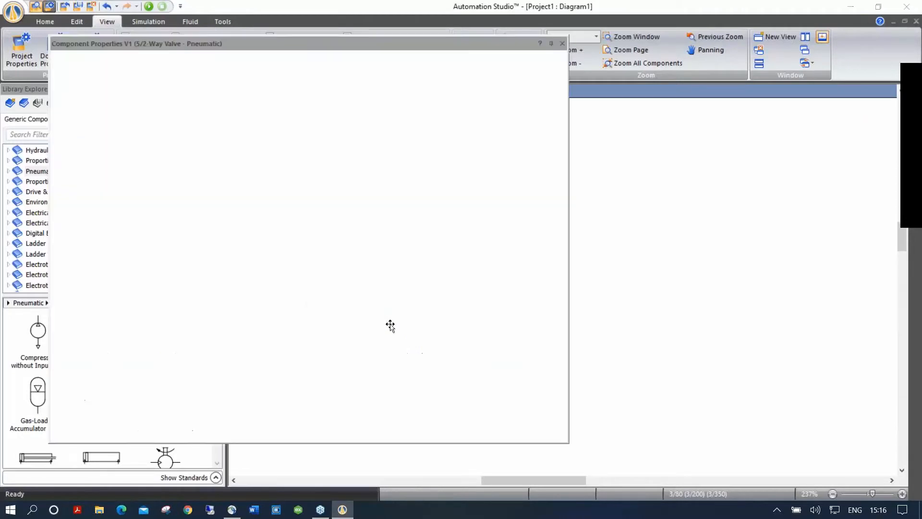
pyautogui.click(387, 234)
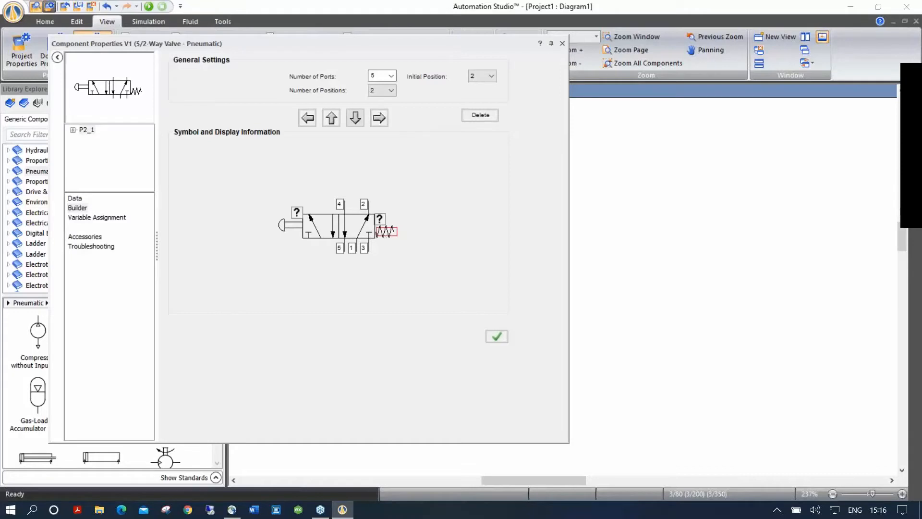
pyautogui.click(380, 219)
pyautogui.scroll(-5, 215, 252)
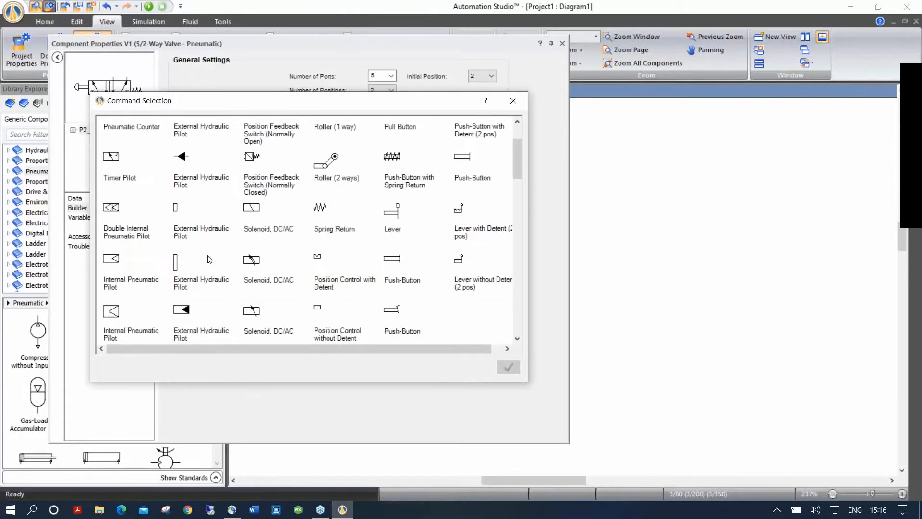
pyautogui.click(111, 174)
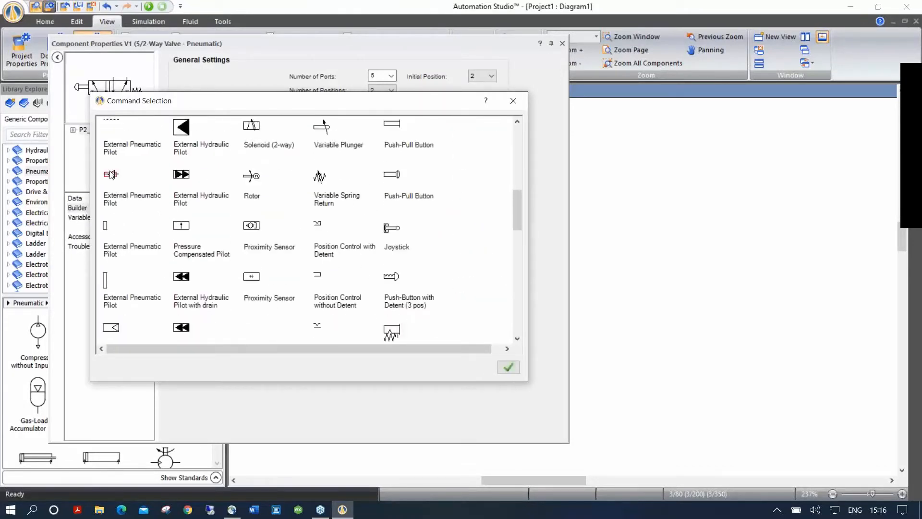
pyautogui.click(508, 366)
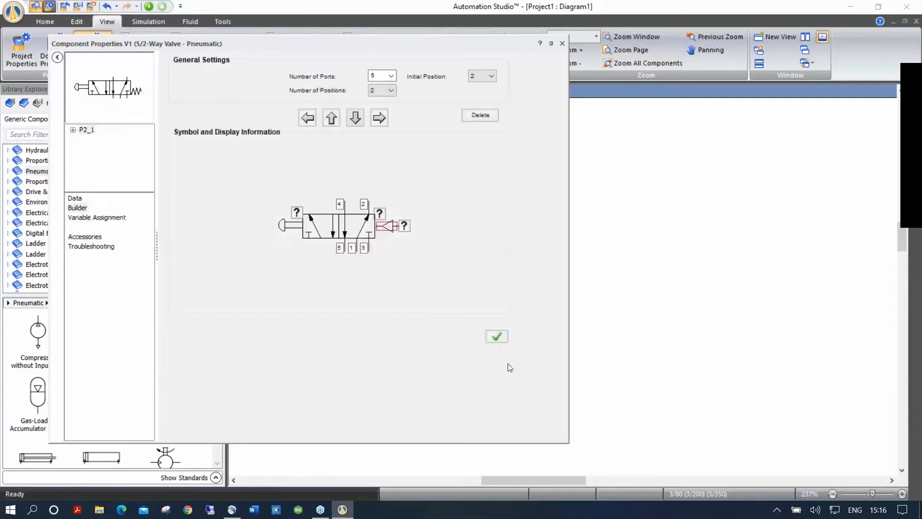
pyautogui.click(497, 337)
pyautogui.click(562, 42)
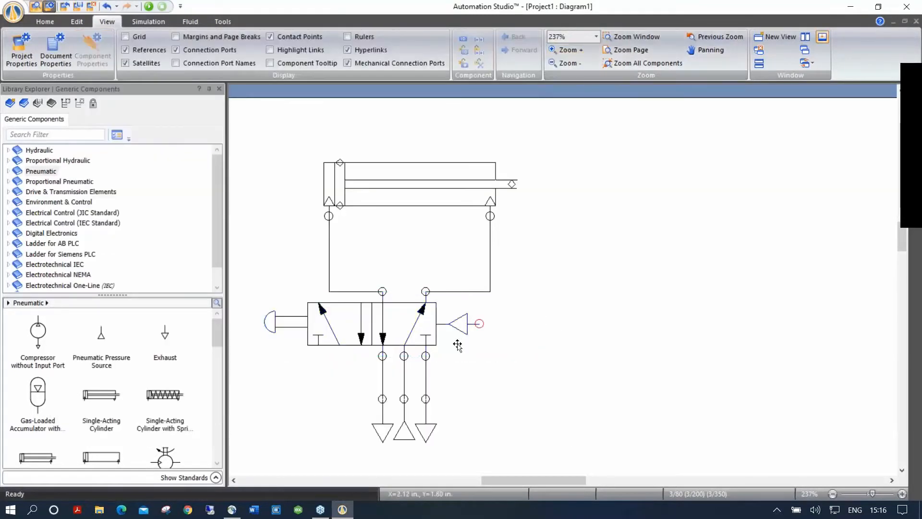
# Simulate the circuit with the pneumatic pilot fitted, actuate the valve's push-button once and stop the simulation
pyautogui.click(148, 6)
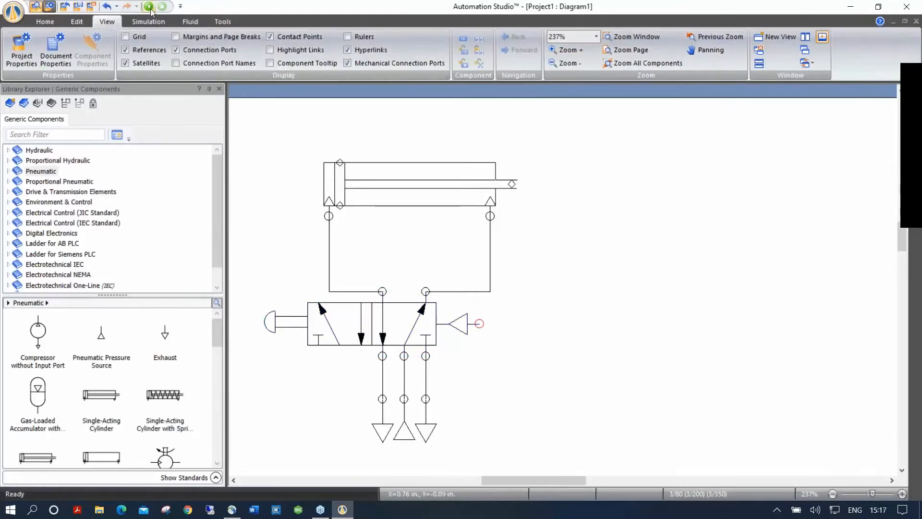
pyautogui.click(168, 326)
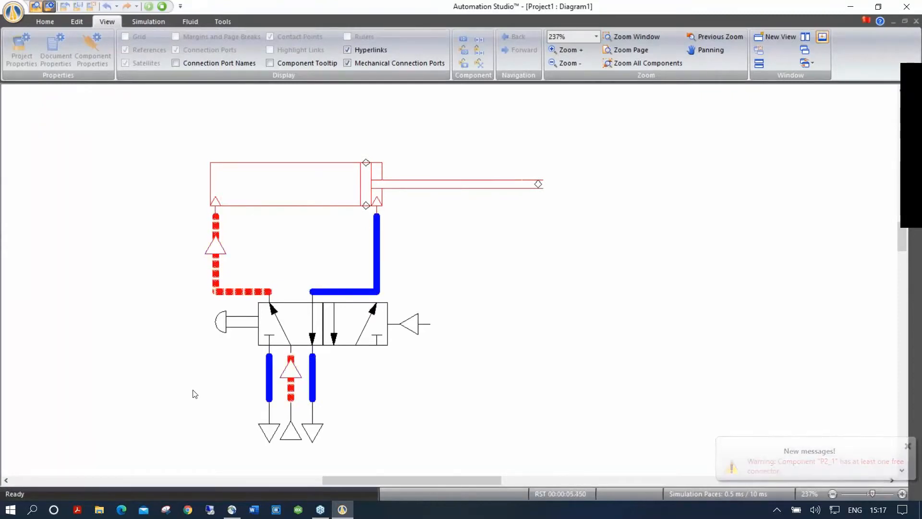
pyautogui.click(162, 5)
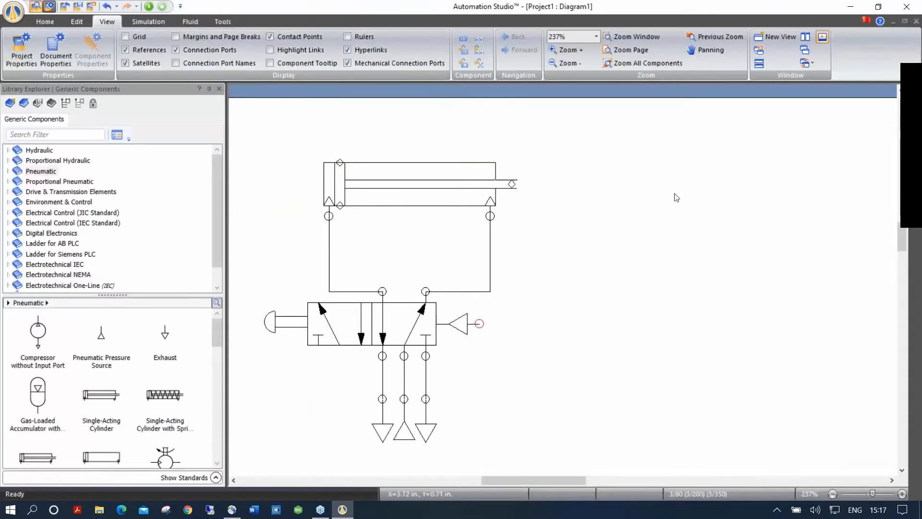
# Add the roller-operated 3/2-Way Valve NO from the Pneumatic library to the right of the circuit and rotate it right
pyautogui.moveTo(215, 328); pyautogui.dragTo(213, 385)
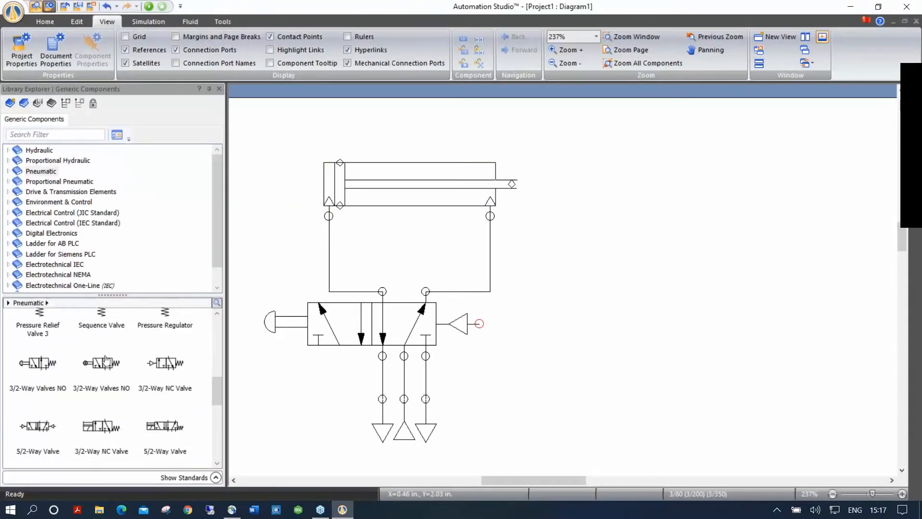
pyautogui.moveTo(106, 366); pyautogui.dragTo(677, 288)
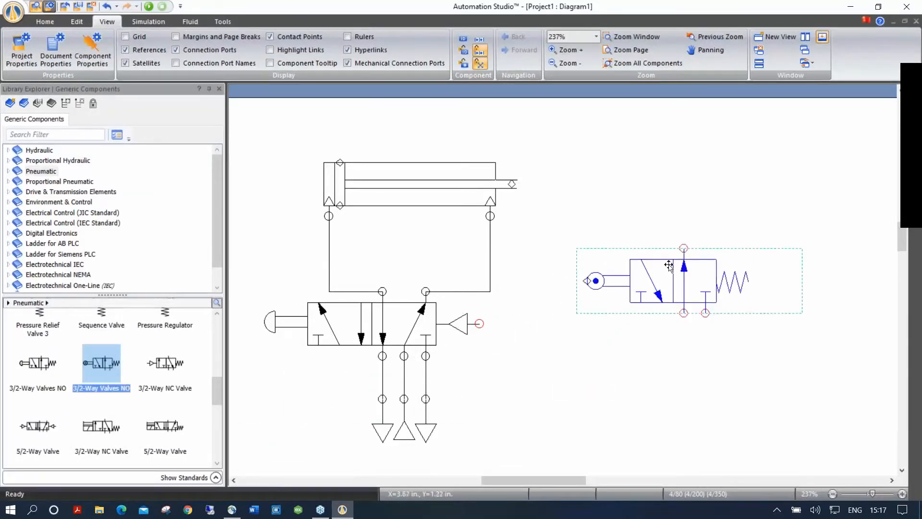
pyautogui.rightClick(657, 270)
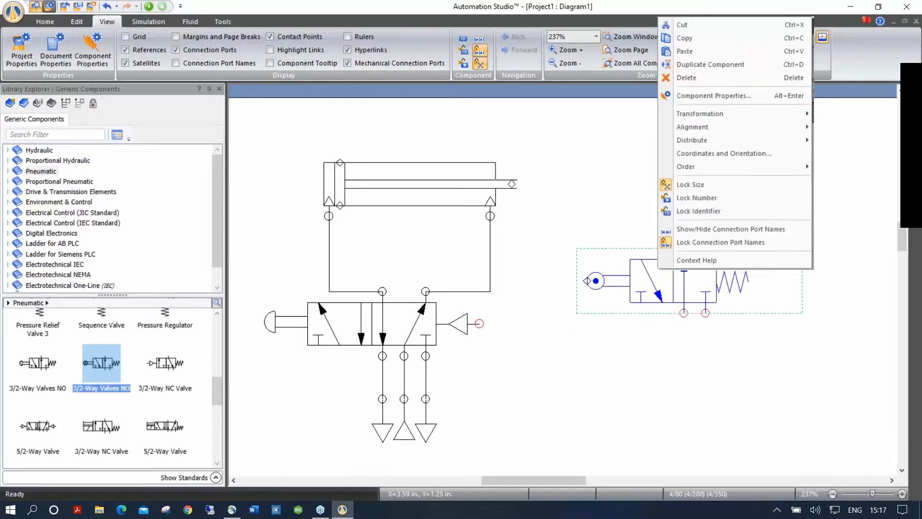
pyautogui.moveTo(701, 114)
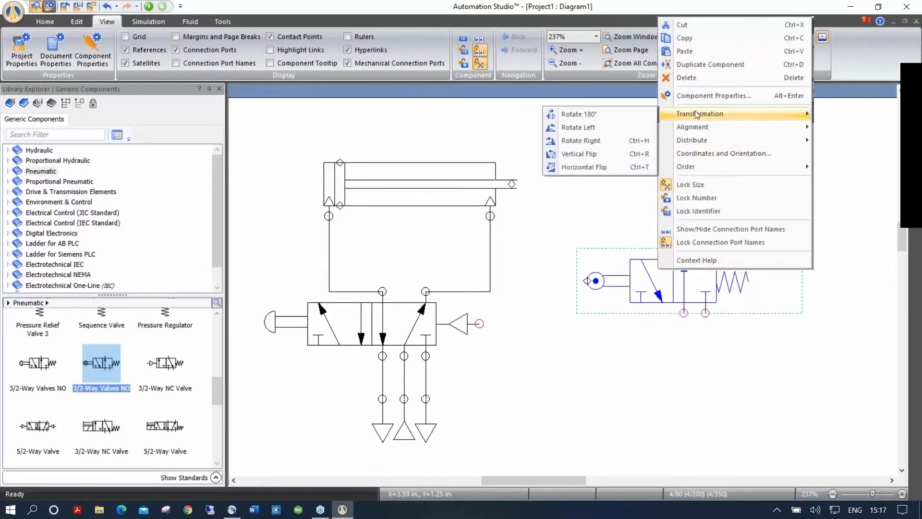
pyautogui.click(585, 141)
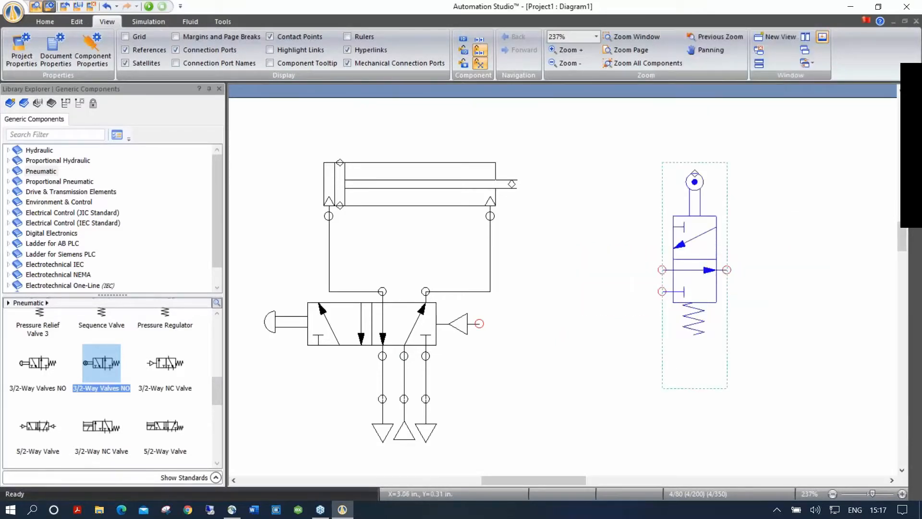
pyautogui.click(573, 218)
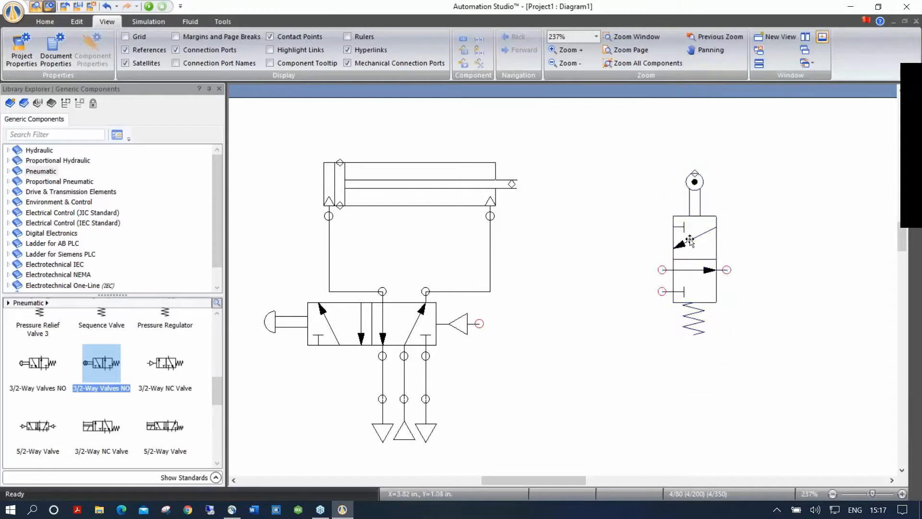
# Place the 3/2 roller valve beside the cylinder's rod end, with its mechanical connector level with the rod's connector
pyautogui.moveTo(690, 240); pyautogui.dragTo(548, 250)
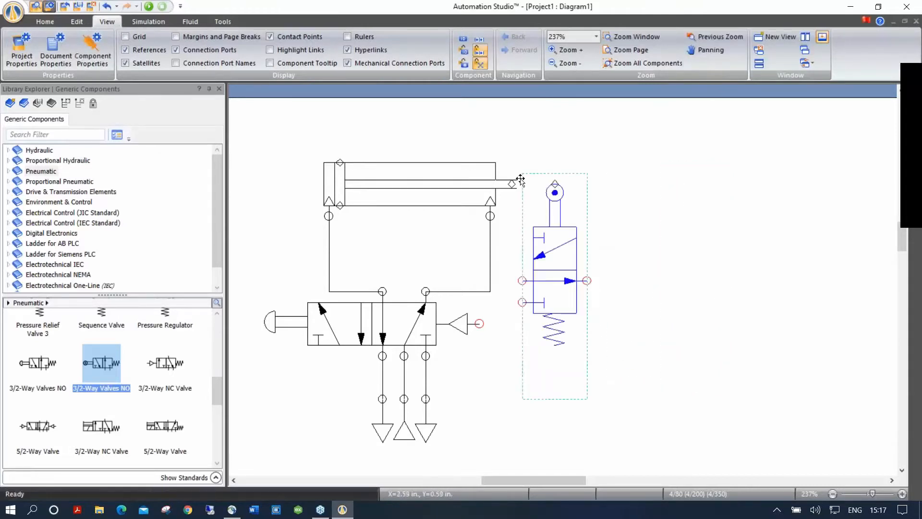
pyautogui.scroll(5, 520, 180)
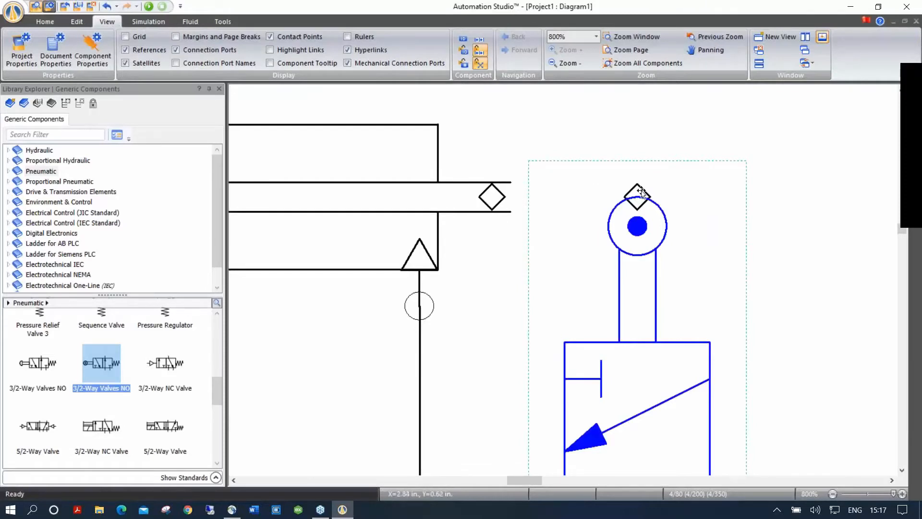
pyautogui.moveTo(656, 230); pyautogui.dragTo(586, 193)
pyautogui.click(703, 152)
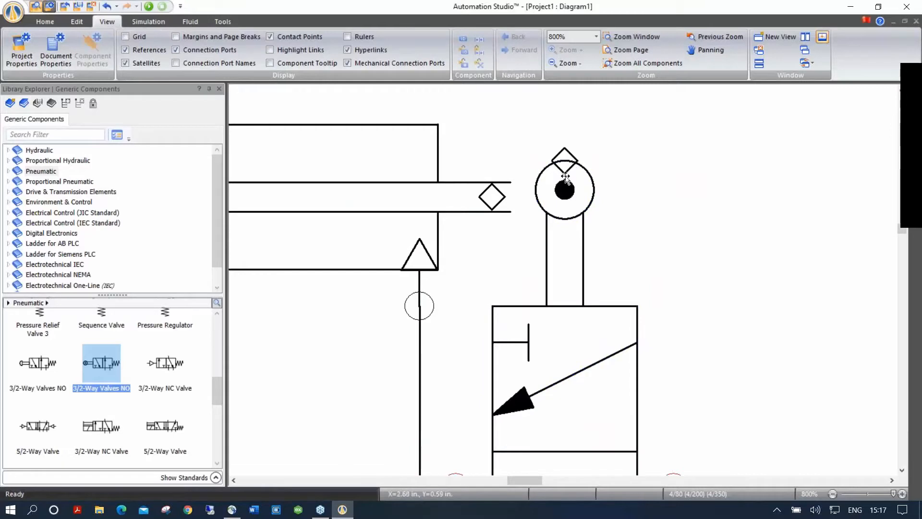
pyautogui.moveTo(565, 196); pyautogui.dragTo(569, 231)
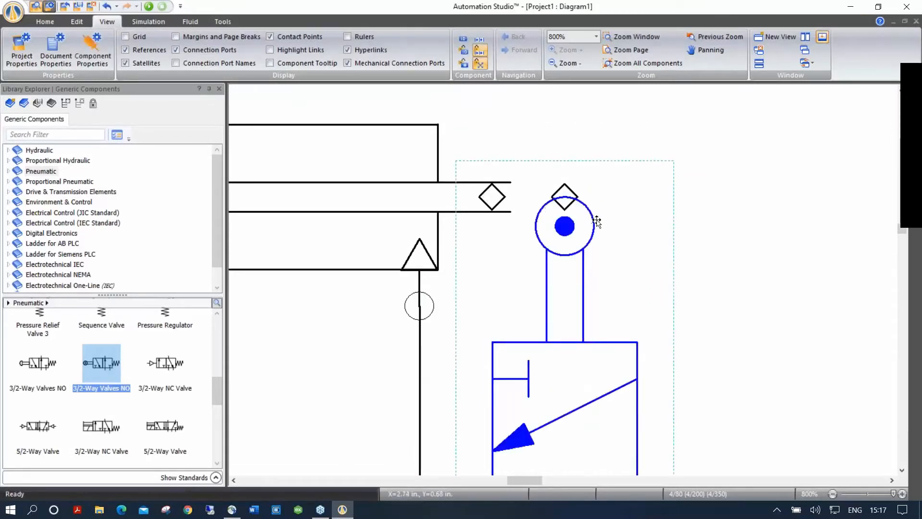
pyautogui.scroll(-4, 684, 260)
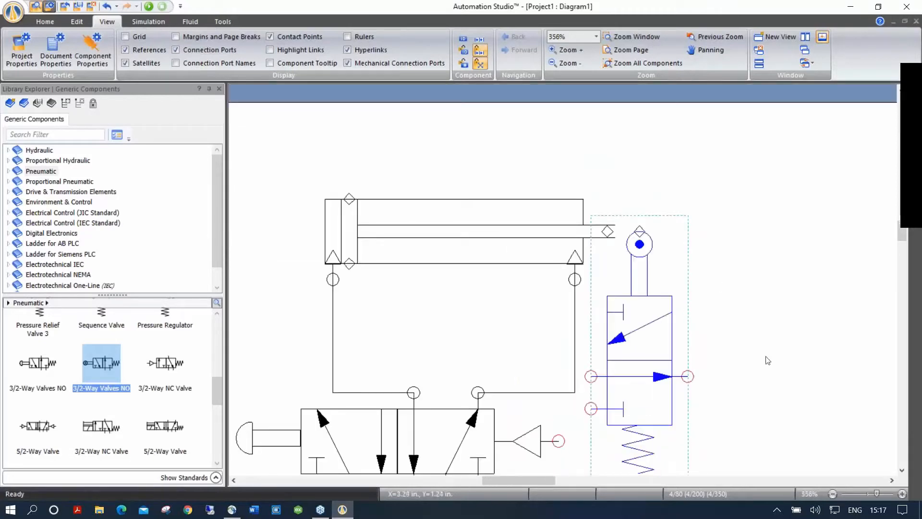
pyautogui.click(754, 352)
pyautogui.scroll(-1, 753, 351)
pyautogui.moveTo(771, 332); pyautogui.dragTo(665, 233)
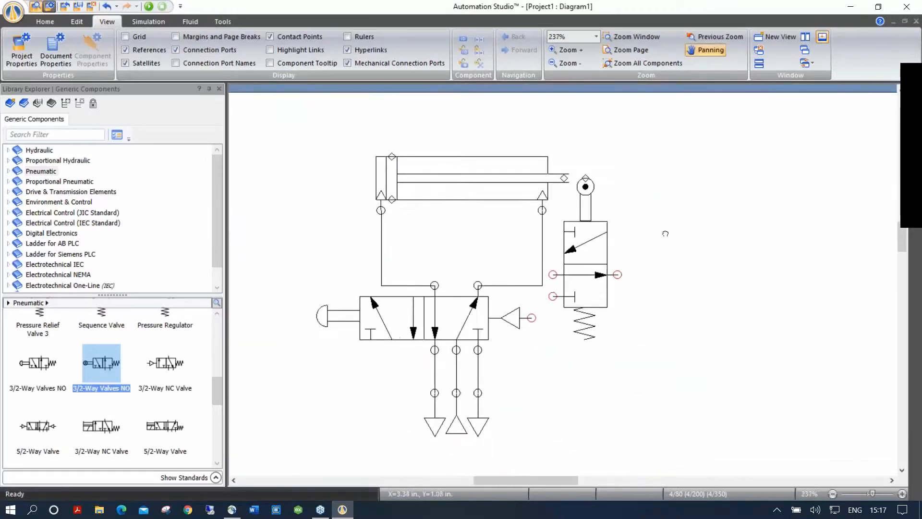
# Move the roller valve clear of the cylinder rod and show only the favourite parameters in the cylinder's component data
pyautogui.moveTo(566, 225); pyautogui.dragTo(726, 288)
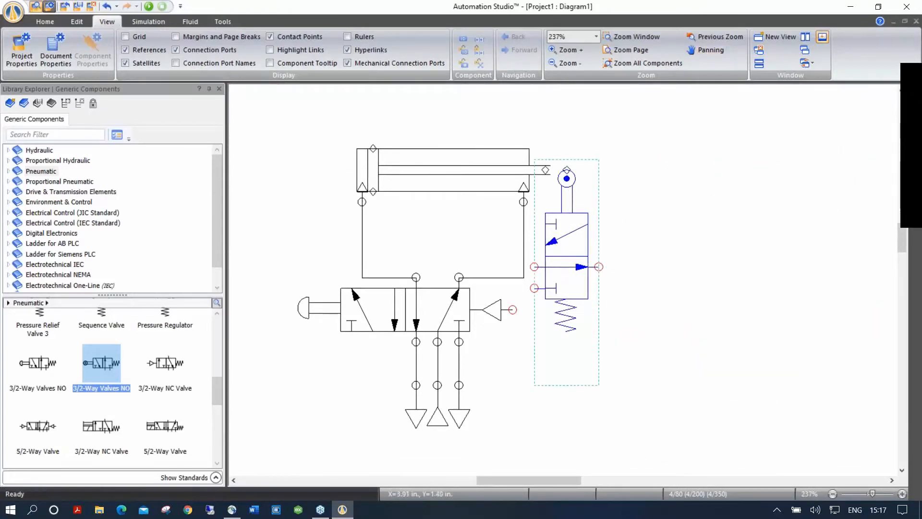
pyautogui.click(463, 165)
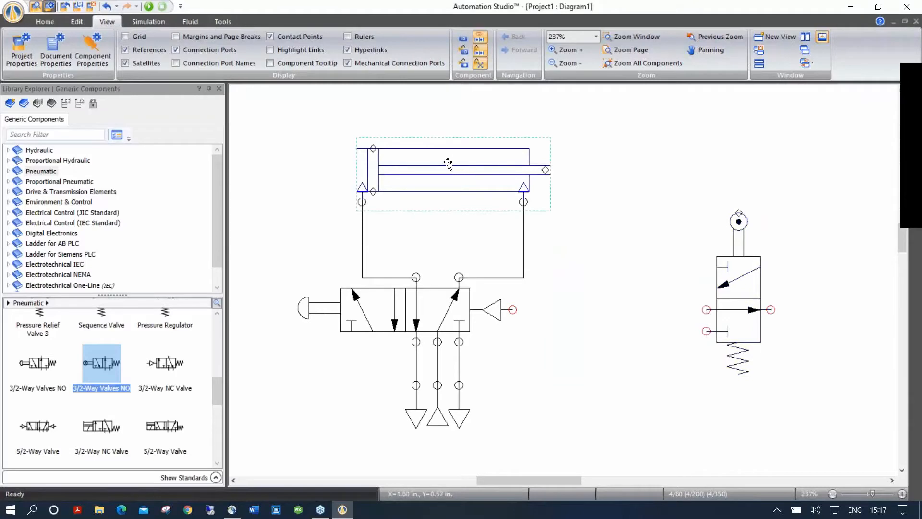
pyautogui.doubleClick(447, 164)
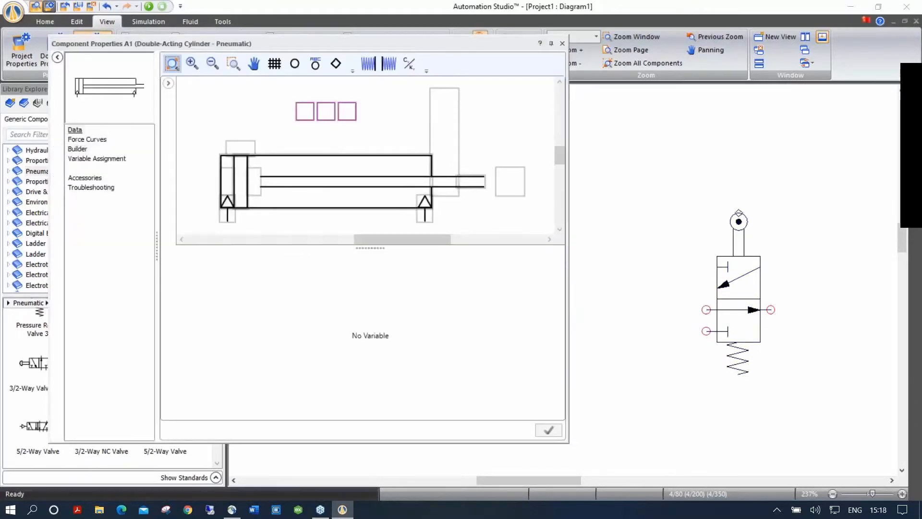
pyautogui.click(75, 129)
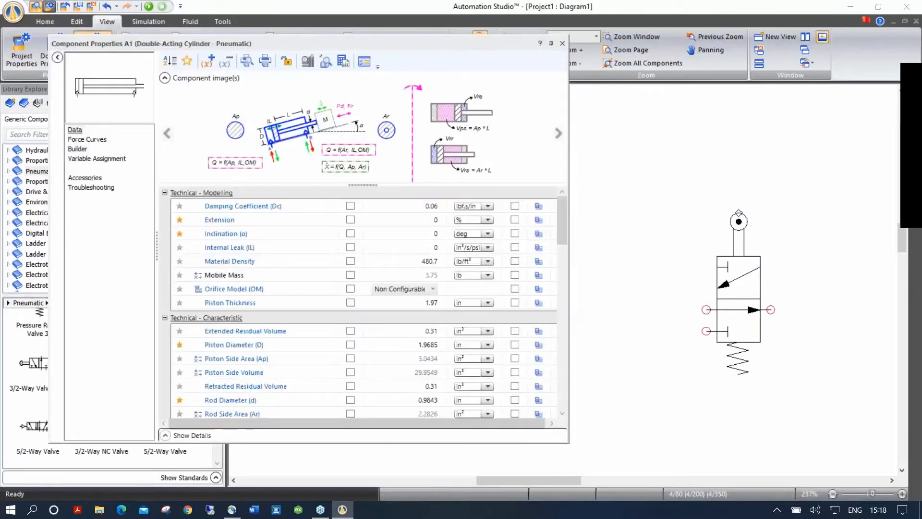
pyautogui.click(187, 61)
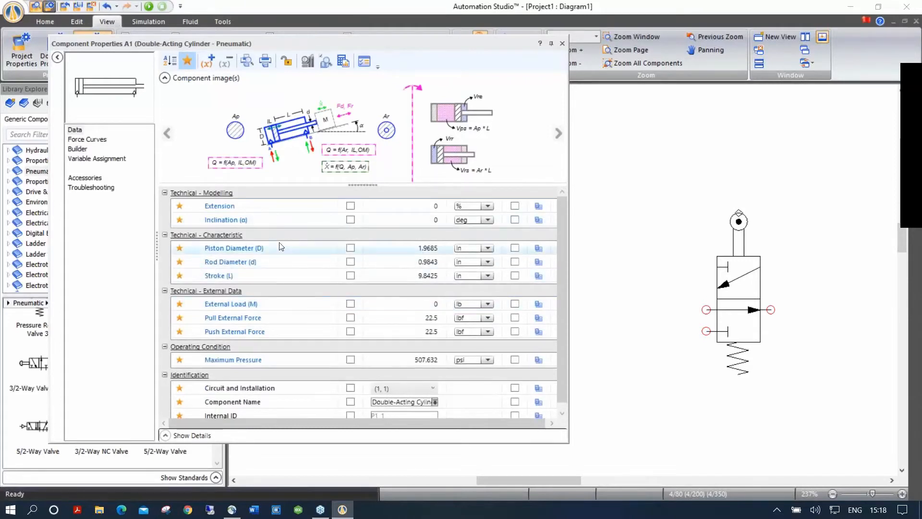
pyautogui.moveTo(284, 251)
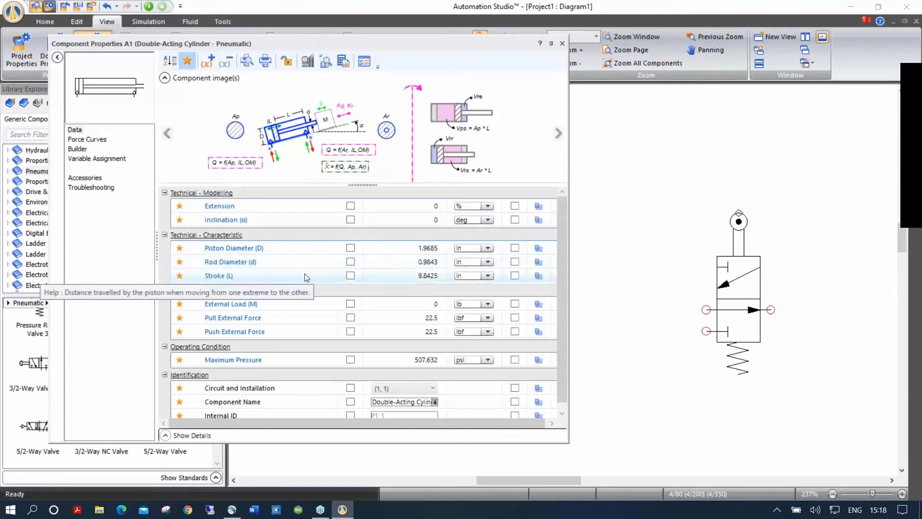
pyautogui.moveTo(315, 305)
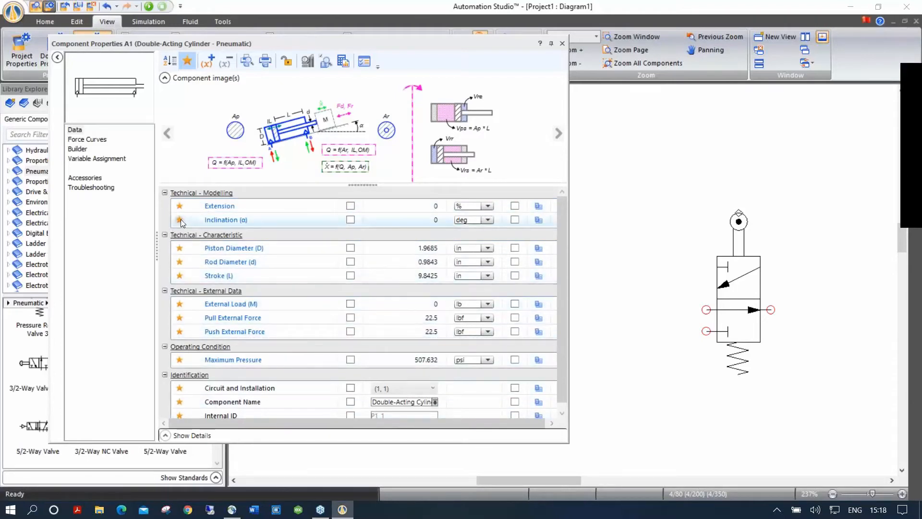
# Show all of the cylinder's parameters again and look through them down to the Commercial section
pyautogui.click(187, 60)
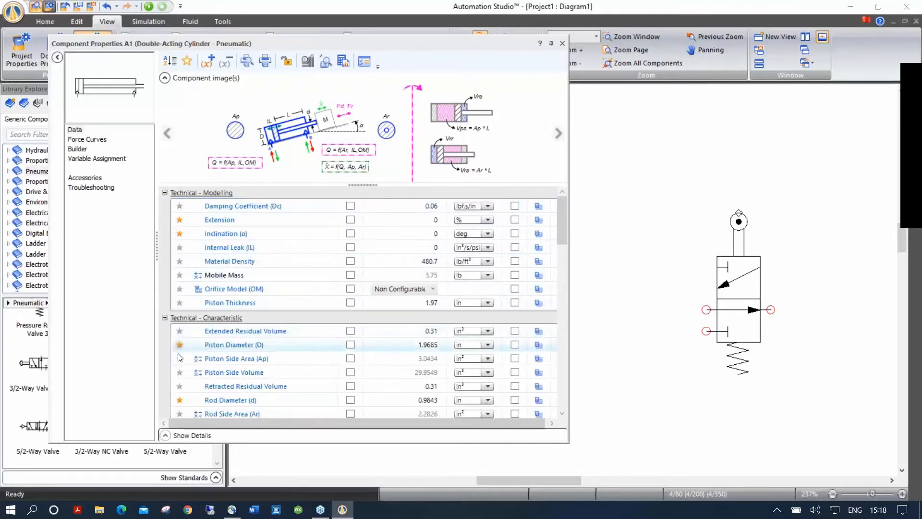
pyautogui.scroll(-4, 188, 359)
pyautogui.scroll(-15, 188, 359)
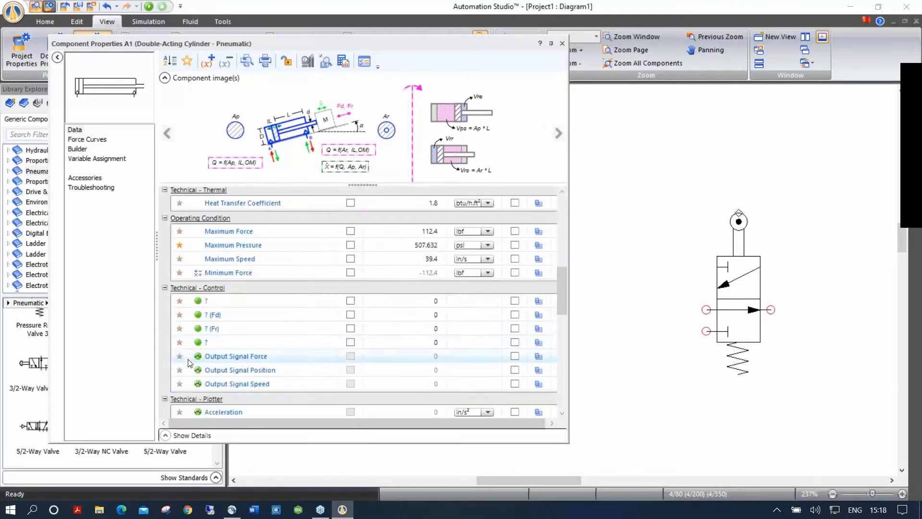
pyautogui.scroll(-1, 188, 359)
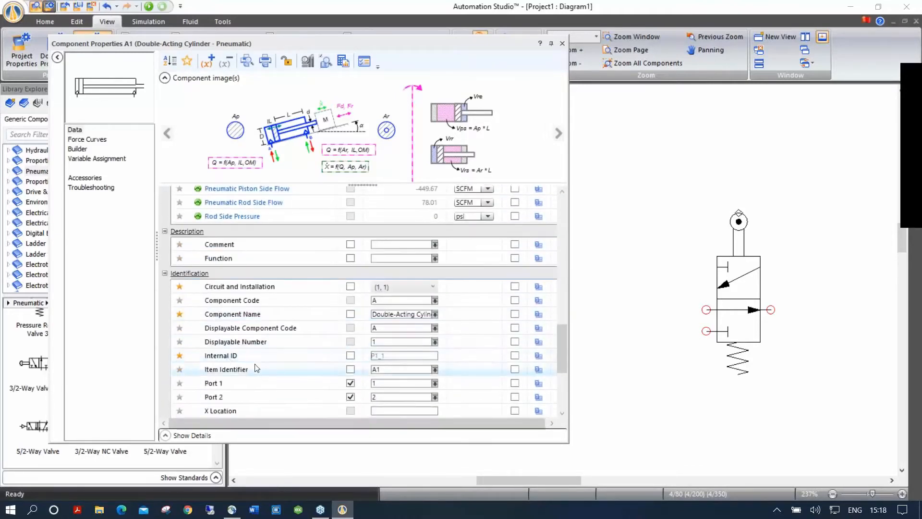
pyautogui.moveTo(564, 345); pyautogui.dragTo(563, 380)
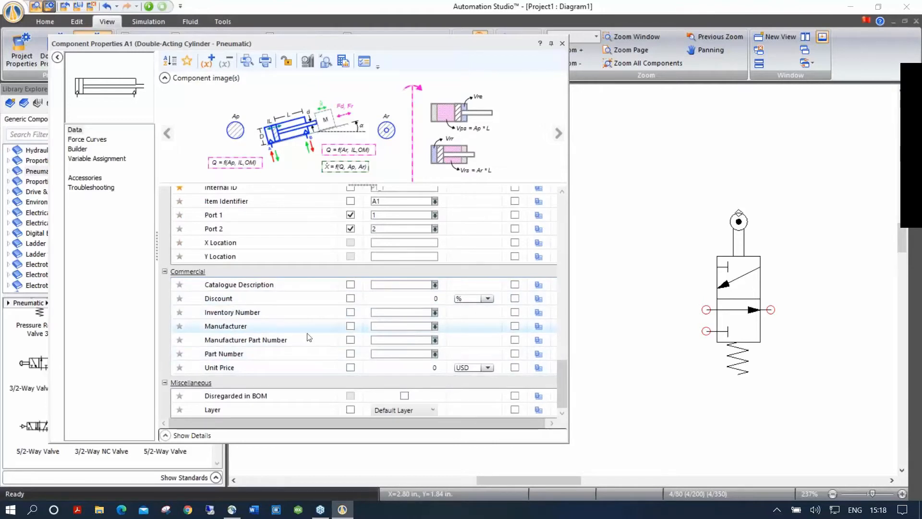
# Mark the Commercial parameters from Catalogue Description through Manufacturer Part Number as favourites and remove the marks again
pyautogui.click(179, 284)
pyautogui.click(180, 299)
pyautogui.click(179, 312)
pyautogui.click(178, 325)
pyautogui.click(180, 339)
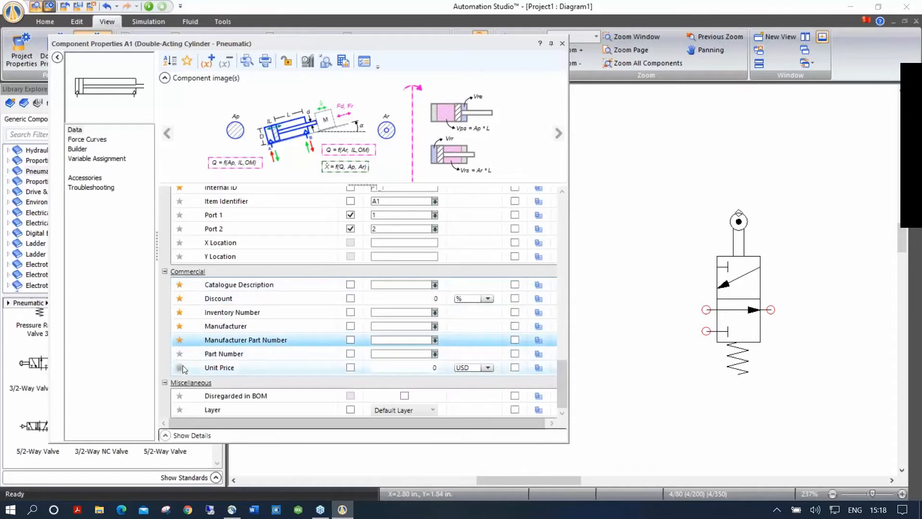
pyautogui.click(179, 339)
pyautogui.click(179, 311)
pyautogui.click(180, 297)
pyautogui.click(179, 285)
pyautogui.click(179, 325)
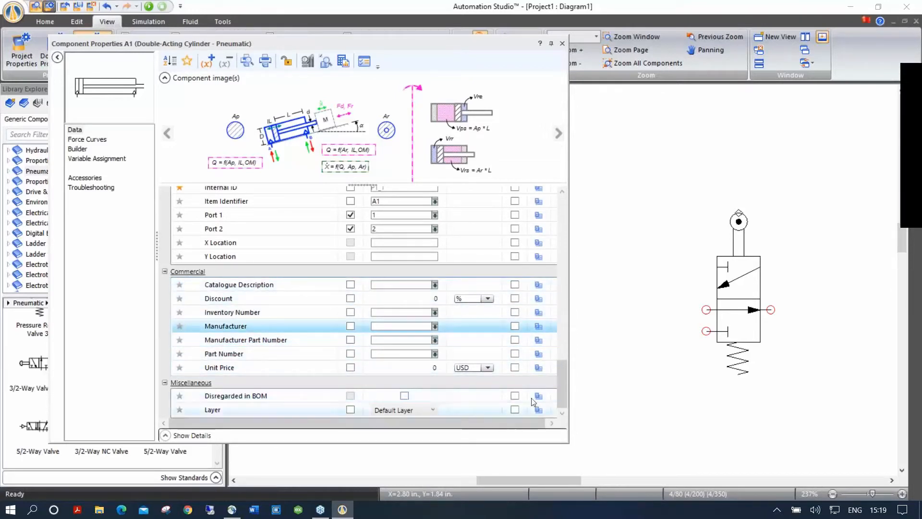
# Set the cylinder's Extension to 100 % and close its properties
pyautogui.moveTo(562, 384); pyautogui.dragTo(557, 203)
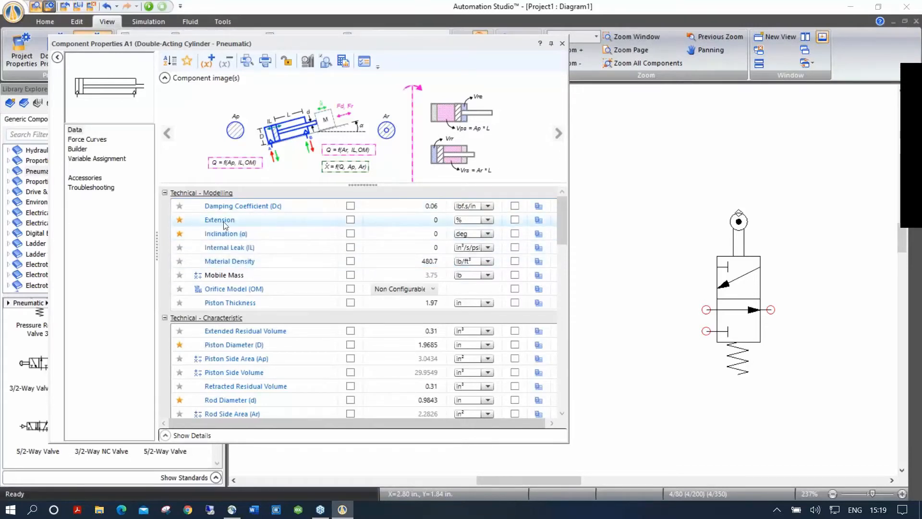
pyautogui.click(434, 219)
pyautogui.write('100')
pyautogui.press('Return')
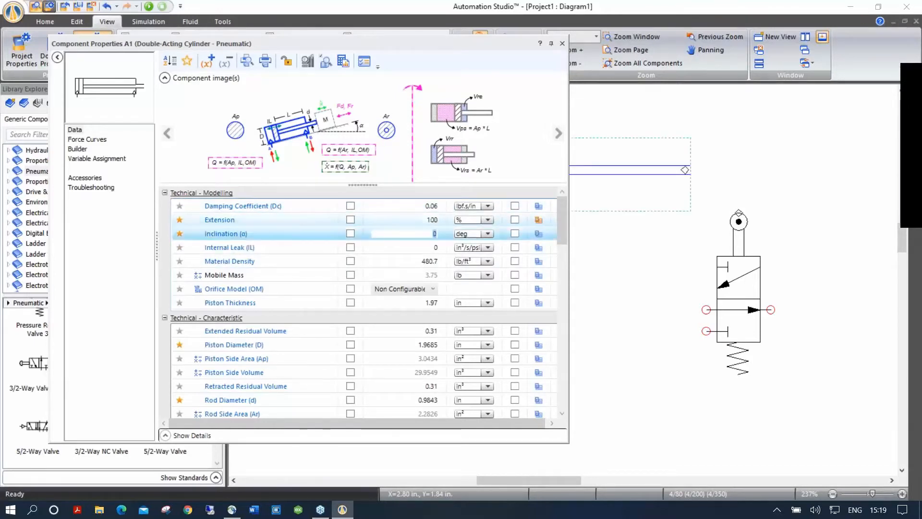
pyautogui.click(562, 44)
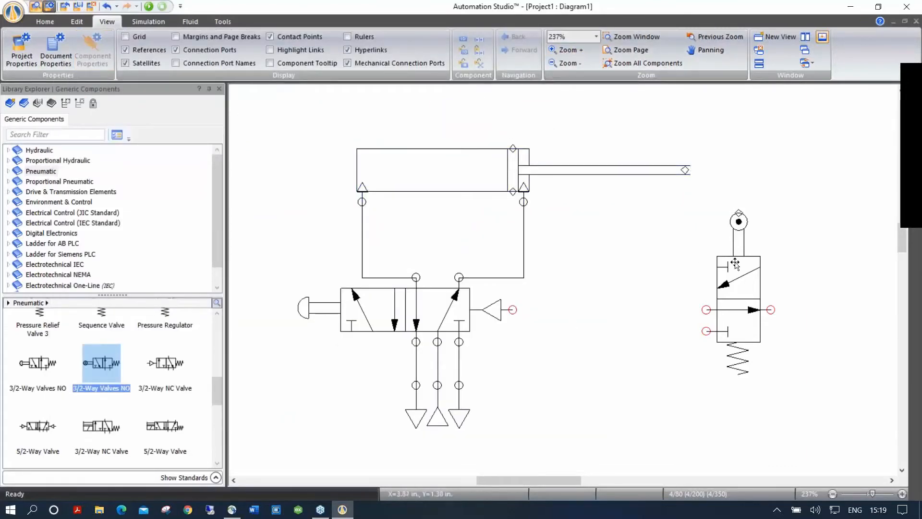
# Move the 3/2 roller valve so its mechanical connector coincides with the connector at the extended rod's end
pyautogui.scroll(5, 702, 218)
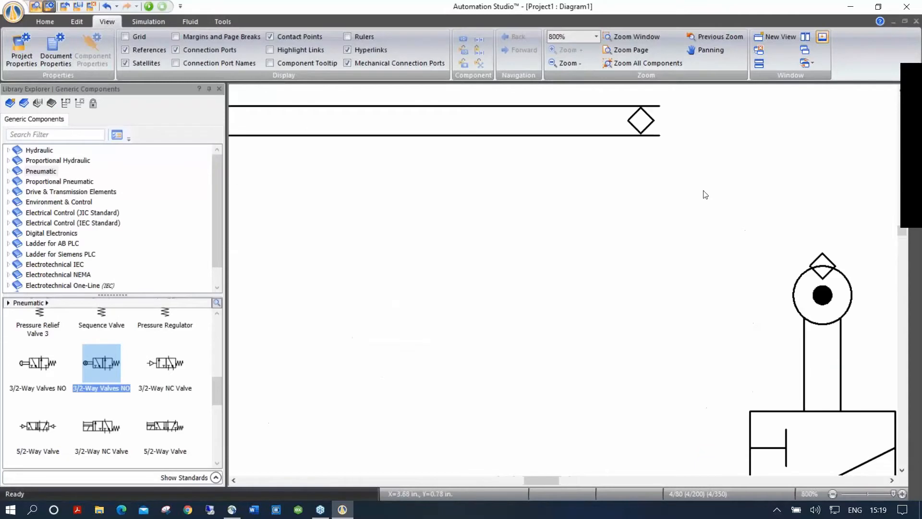
pyautogui.moveTo(810, 295); pyautogui.dragTo(656, 178)
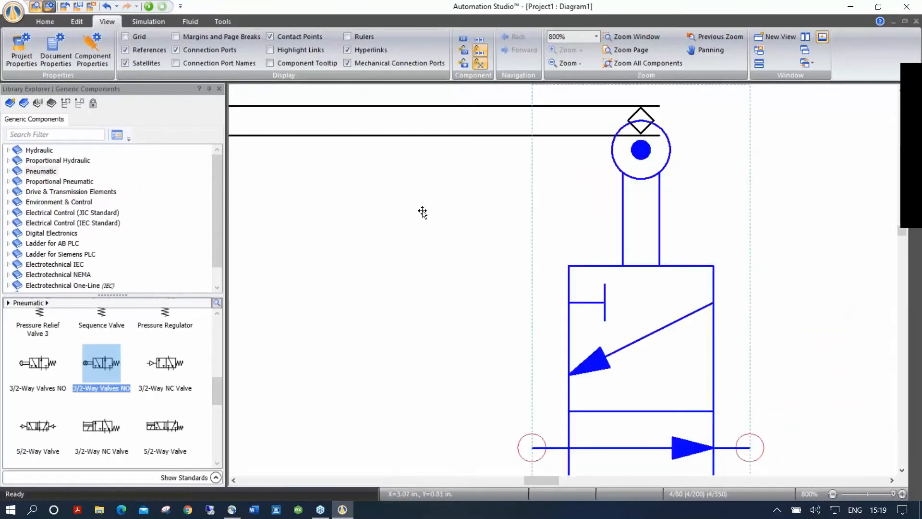
pyautogui.scroll(-4, 422, 212)
pyautogui.moveTo(377, 298); pyautogui.dragTo(542, 271)
pyautogui.scroll(-2, 567, 301)
# Set the cylinder's Extension back to 0 % and close its properties
pyautogui.click(461, 178)
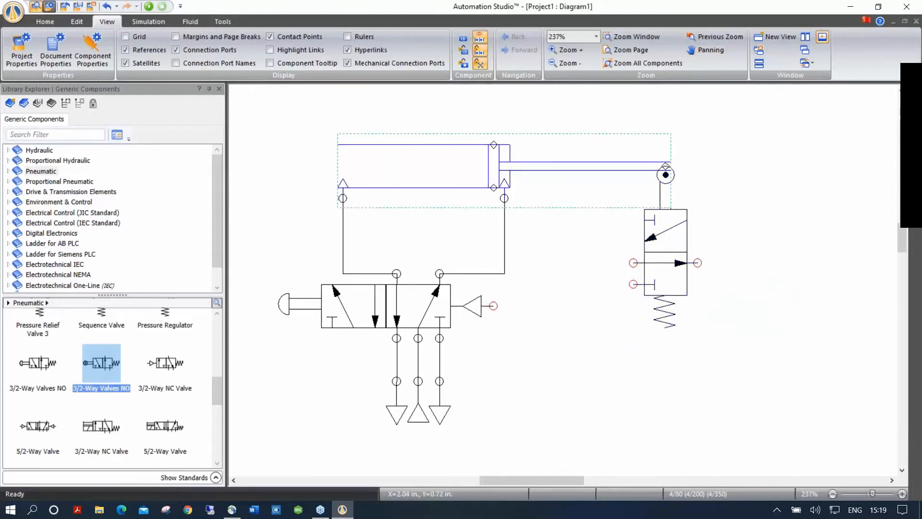
pyautogui.doubleClick(462, 178)
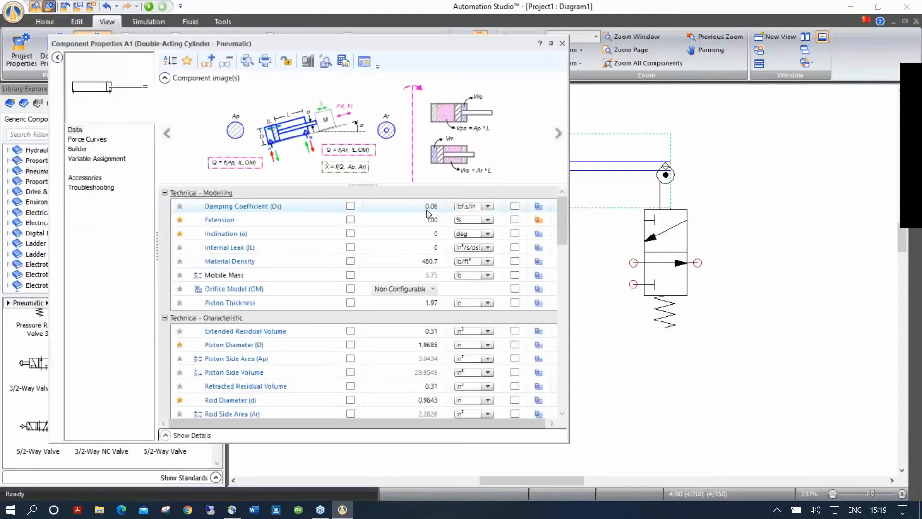
pyautogui.doubleClick(437, 220)
pyautogui.write('0')
pyautogui.press('Return')
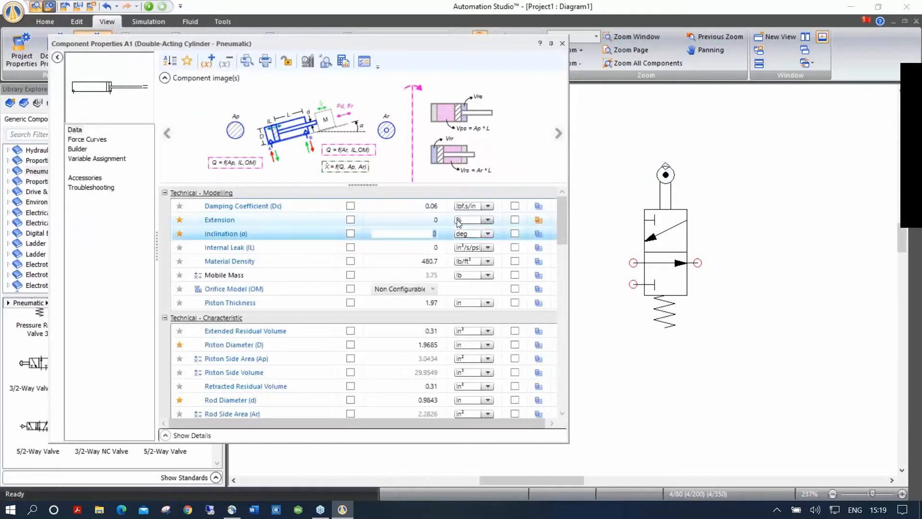
pyautogui.click(562, 43)
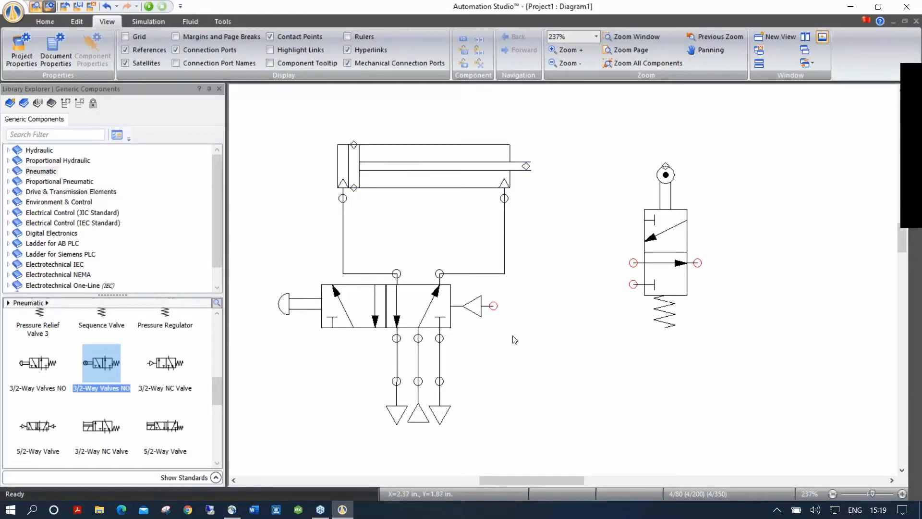
# Move the 5/2 valve with its exhausts and pressure source further down below the cylinder
pyautogui.moveTo(533, 332); pyautogui.dragTo(506, 299)
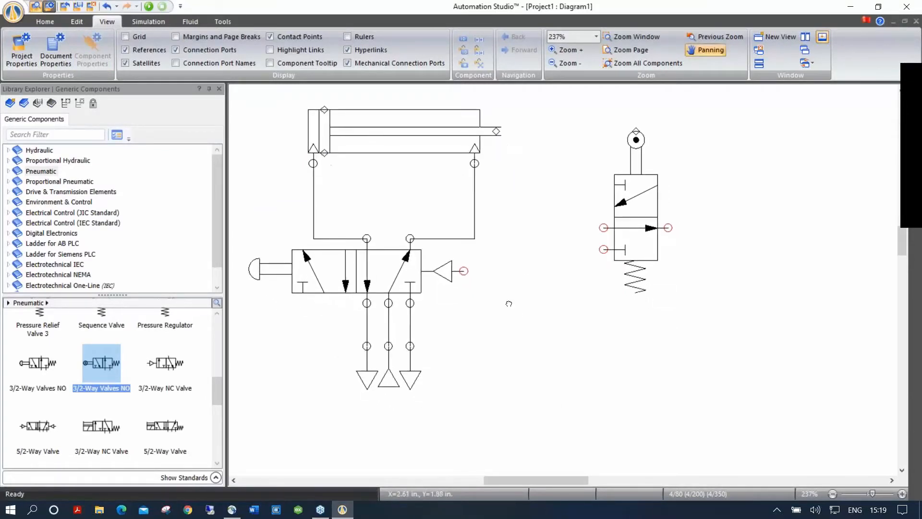
pyautogui.moveTo(230, 217); pyautogui.dragTo(536, 444)
pyautogui.moveTo(413, 256); pyautogui.dragTo(413, 326)
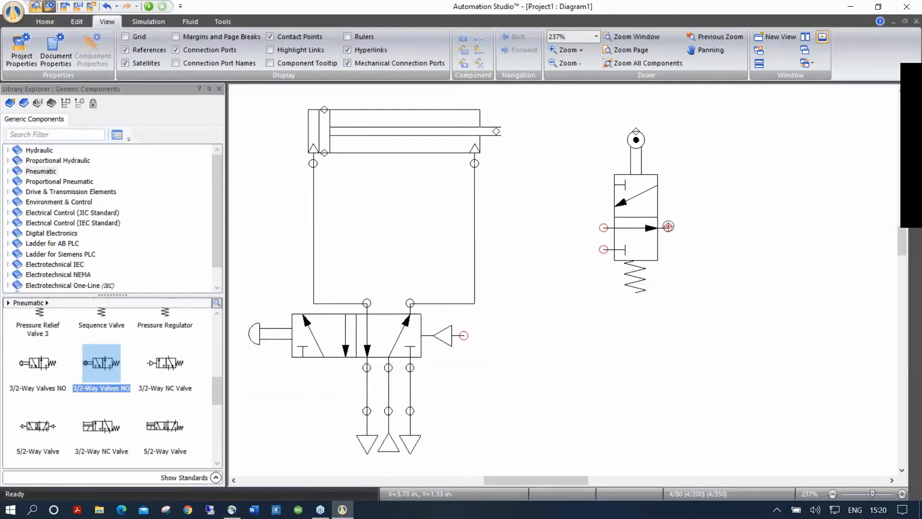
# Draw a line from the roller valve's outlet port around and back to the 5/2 valve's external pilot port
pyautogui.click(668, 227)
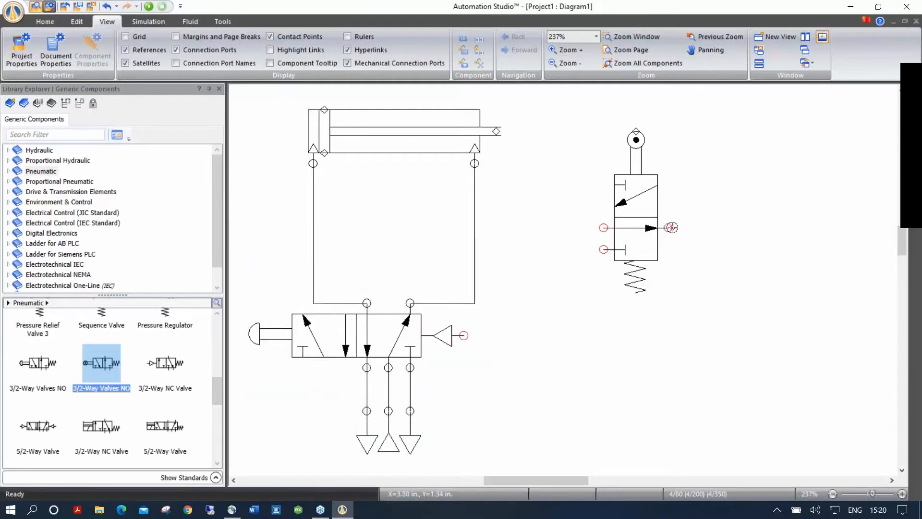
pyautogui.click(733, 336)
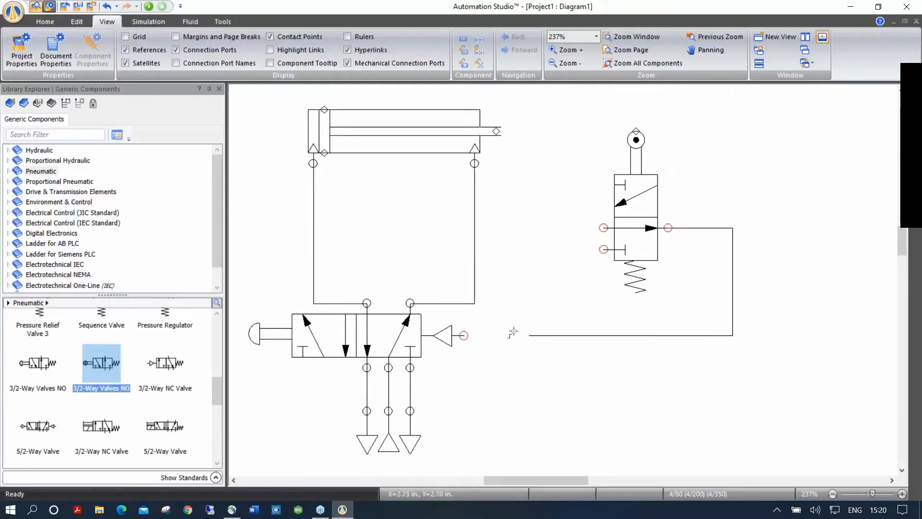
pyautogui.click(465, 336)
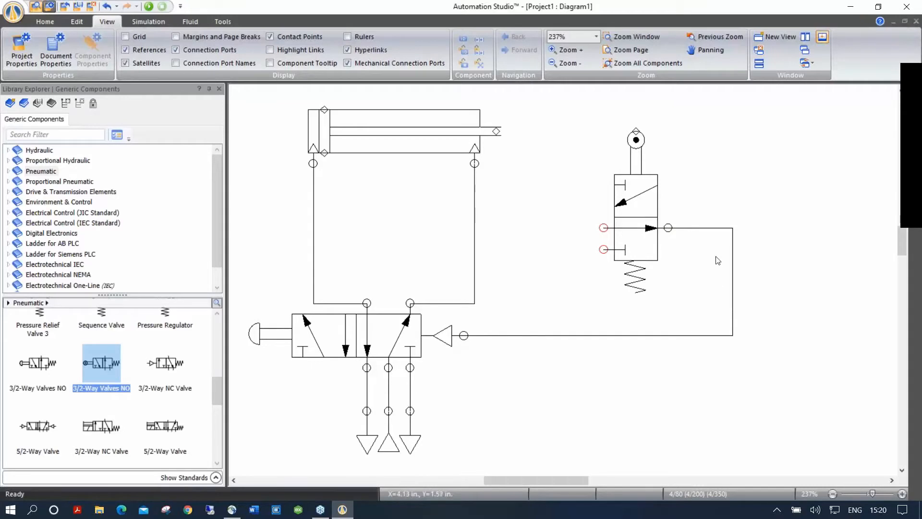
# Change the function of the line between the roller valve and the 5/2 valve to Pilot
pyautogui.rightClick(711, 228)
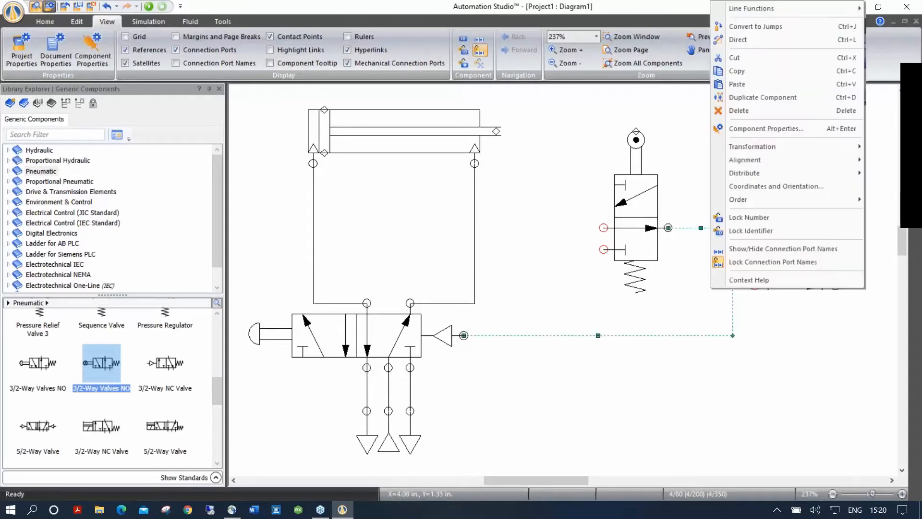
pyautogui.moveTo(763, 8)
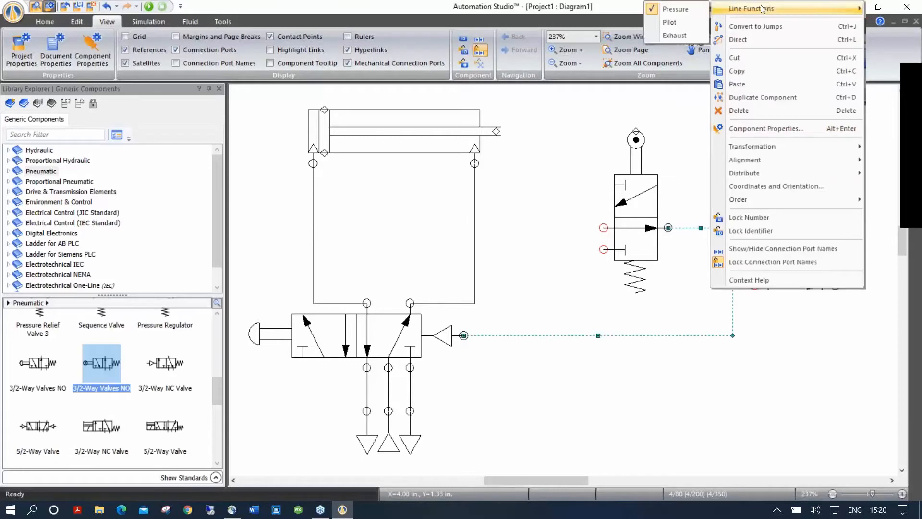
pyautogui.click(670, 22)
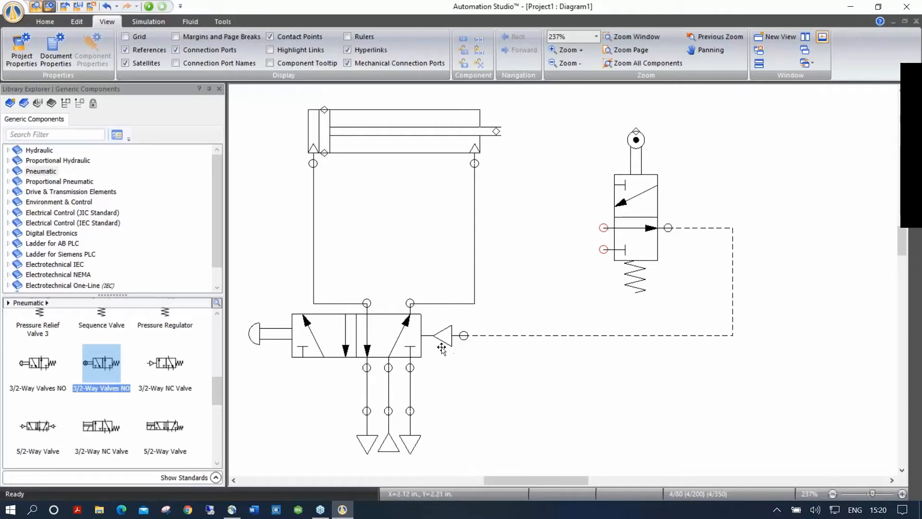
# Add a Pneumatic Pressure Source, rotate it right and connect it to the roller valve's lower left port
pyautogui.moveTo(218, 386); pyautogui.dragTo(215, 323)
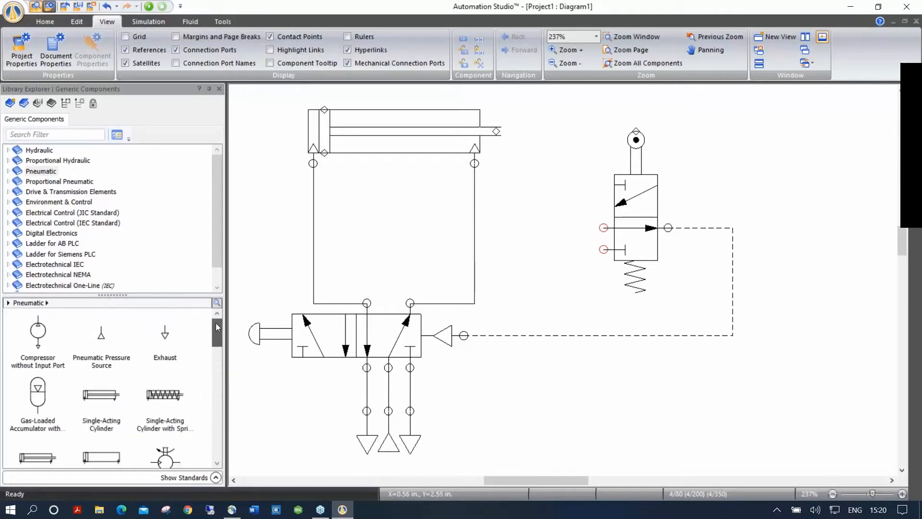
pyautogui.moveTo(101, 336); pyautogui.dragTo(532, 205)
pyautogui.rightClick(529, 225)
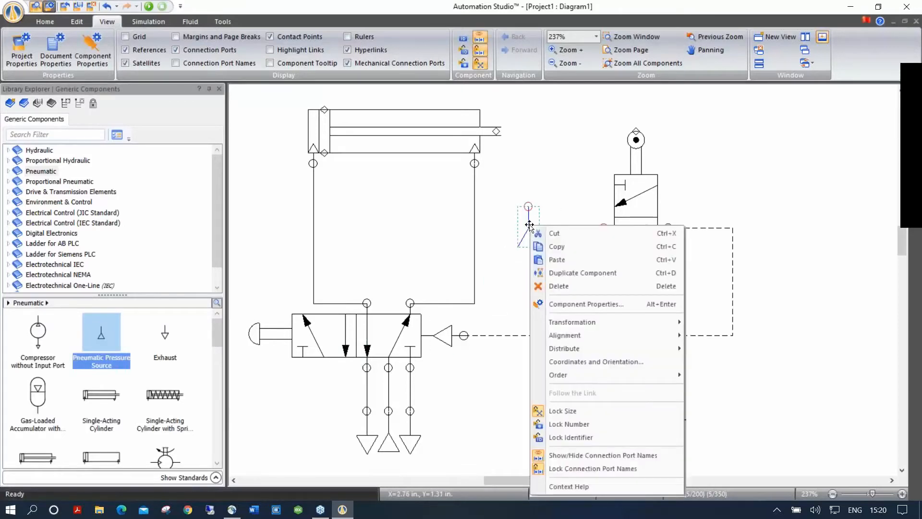
pyautogui.moveTo(590, 319)
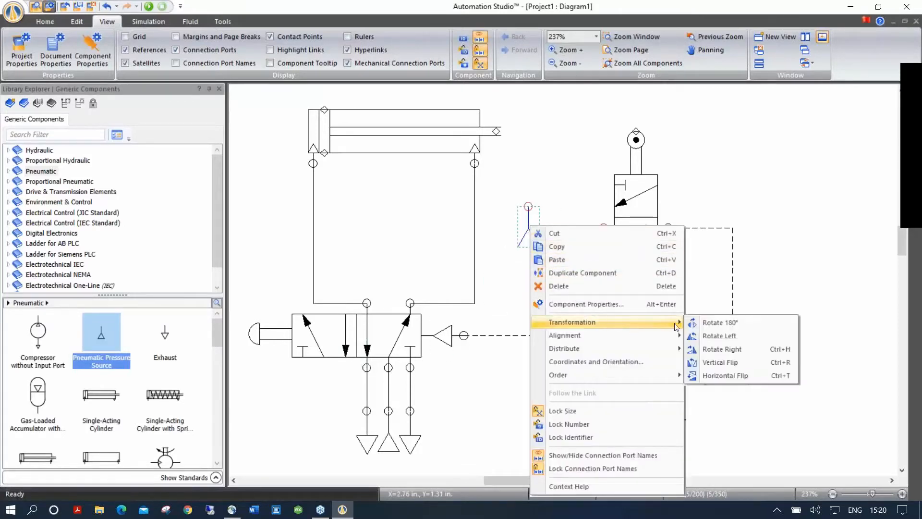
pyautogui.click(713, 350)
pyautogui.moveTo(504, 213); pyautogui.dragTo(579, 255)
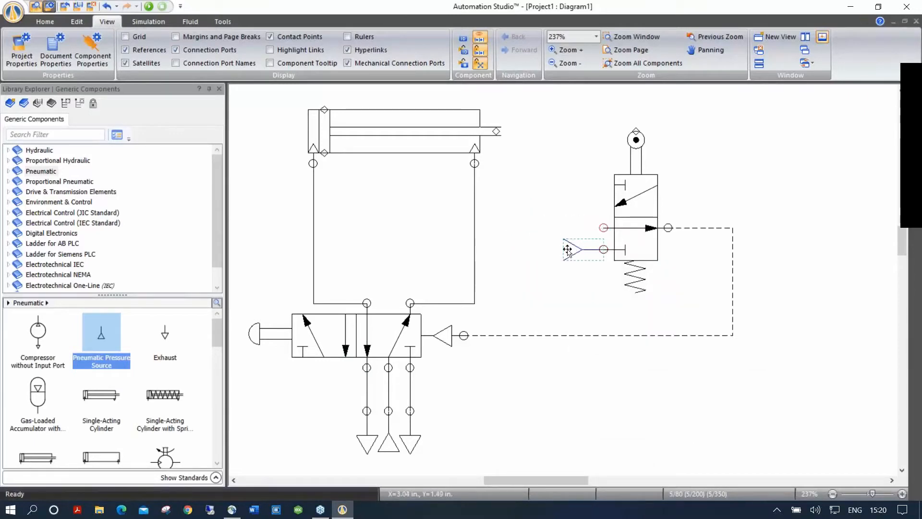
pyautogui.click(704, 220)
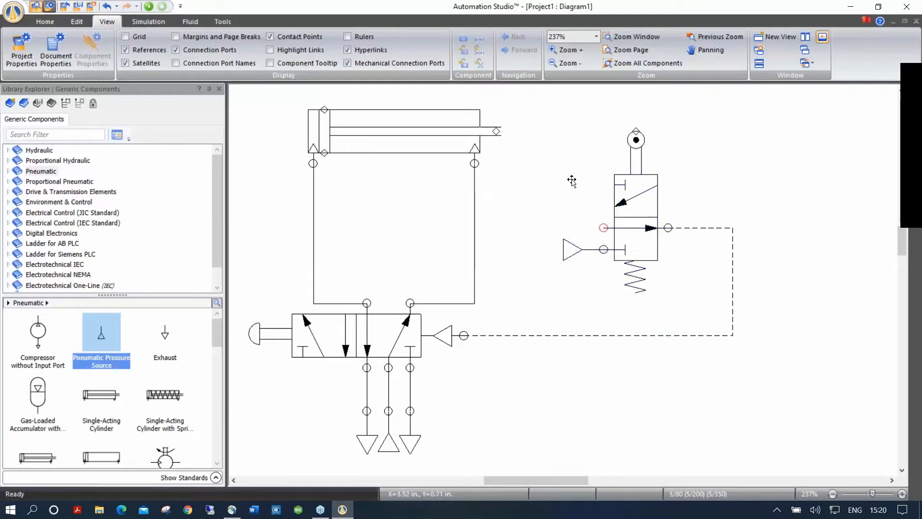
# Add a pneumatic Exhaust, rotate it right and connect it to the roller valve's upper left port
pyautogui.moveTo(161, 338); pyautogui.dragTo(509, 204)
pyautogui.rightClick(506, 220)
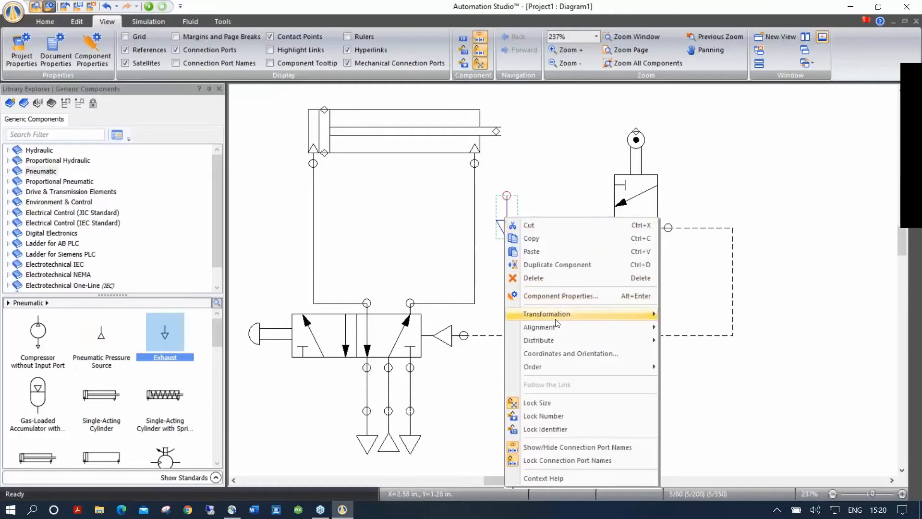
pyautogui.moveTo(557, 315)
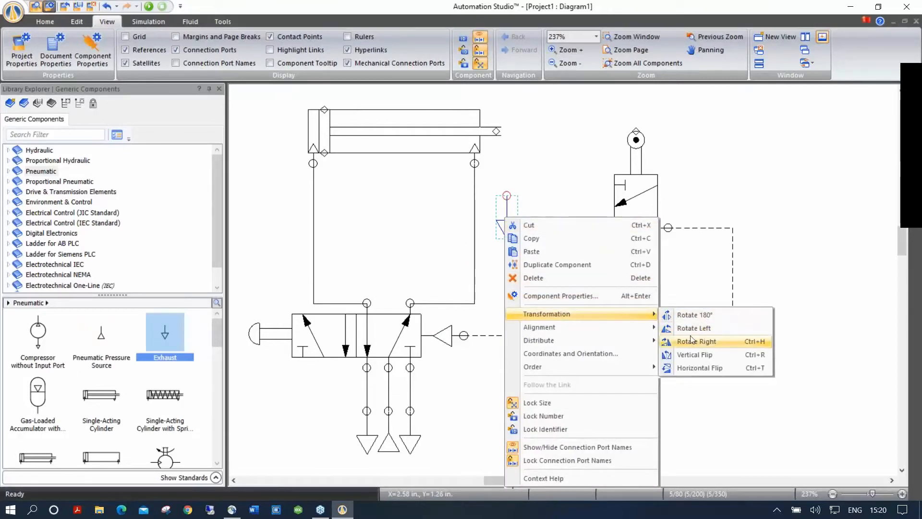
pyautogui.click(696, 341)
pyautogui.moveTo(494, 196); pyautogui.dragTo(592, 234)
pyautogui.click(809, 208)
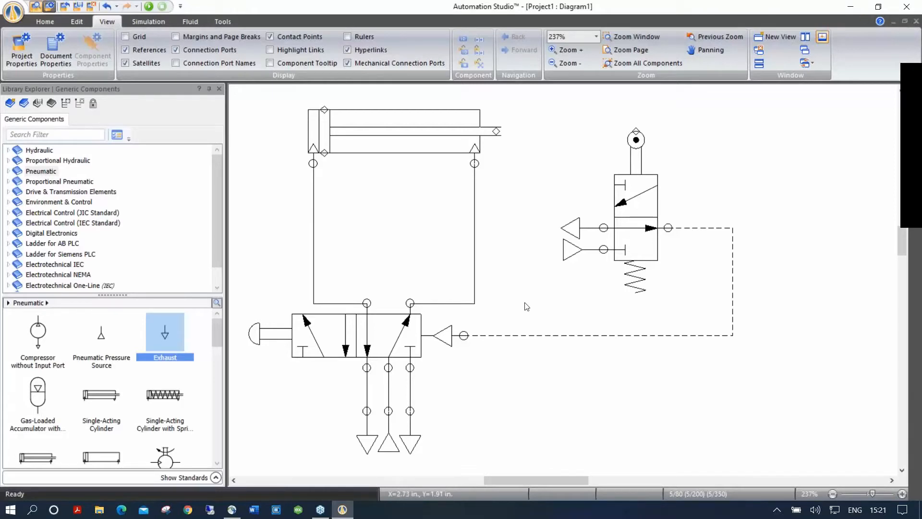
# Simulate the circuit, actuate the 5/2 valve's push-button to check the cylinder cycle, and stop the simulation
pyautogui.click(148, 7)
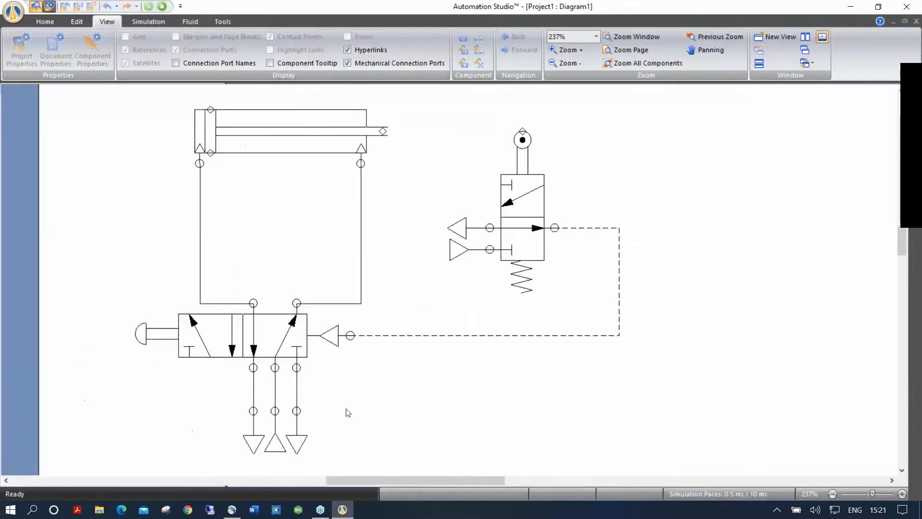
pyautogui.click(141, 333)
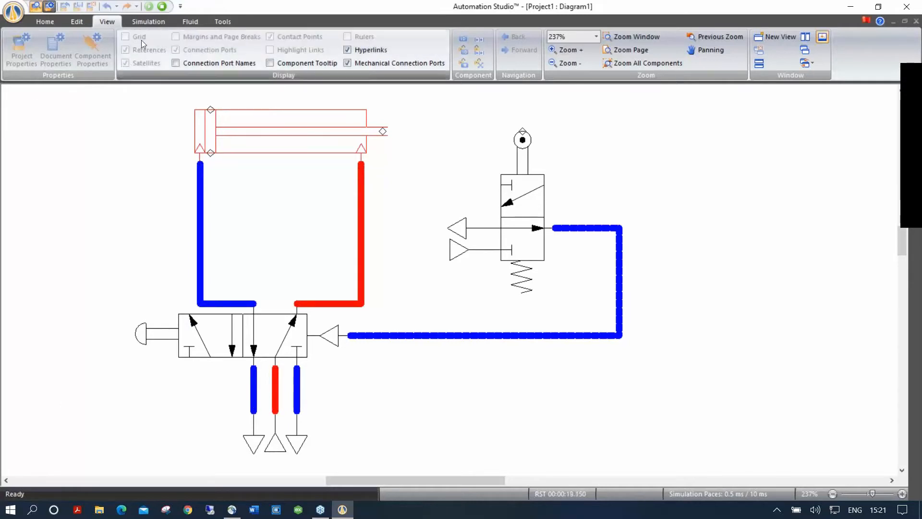
pyautogui.click(162, 8)
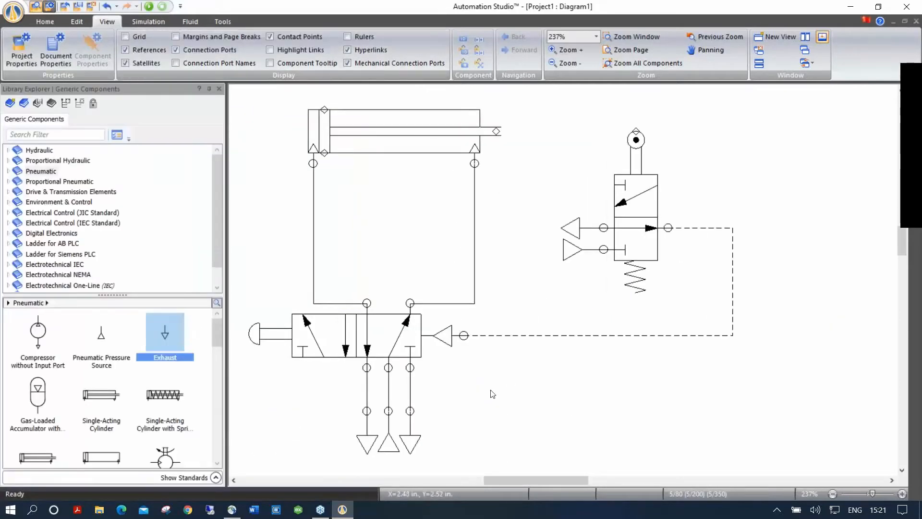
# Select the entire circuit and move it further right on the page
pyautogui.moveTo(481, 394); pyautogui.dragTo(514, 339)
pyautogui.scroll(-1, 503, 380)
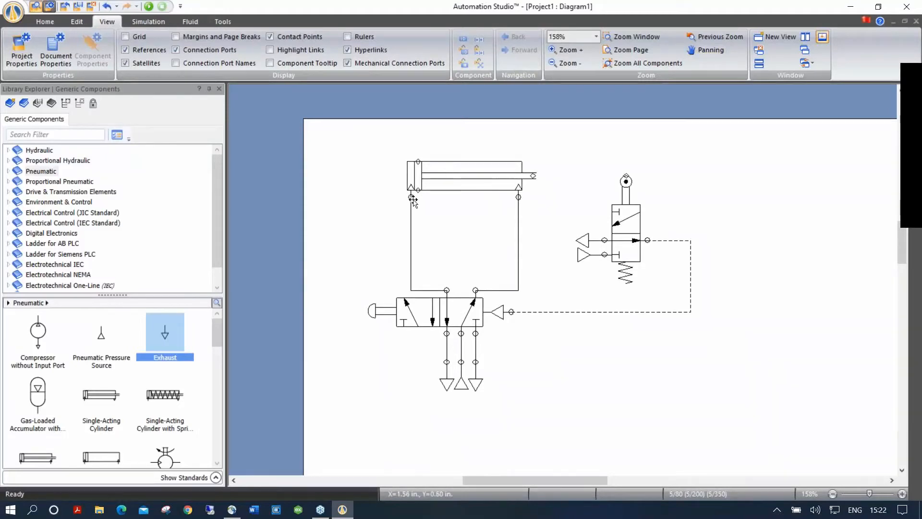
pyautogui.moveTo(338, 143); pyautogui.dragTo(761, 445)
pyautogui.moveTo(424, 294); pyautogui.dragTo(553, 312)
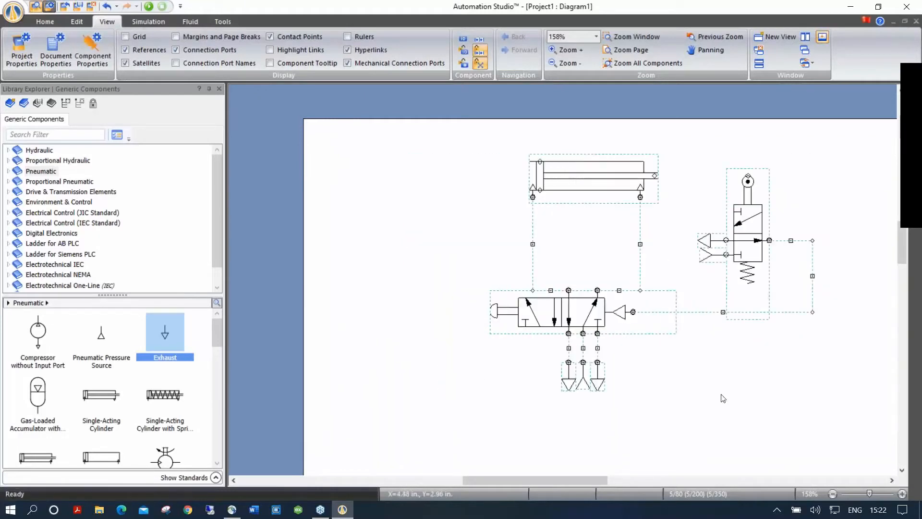
pyautogui.click(732, 398)
pyautogui.moveTo(768, 390); pyautogui.dragTo(633, 386)
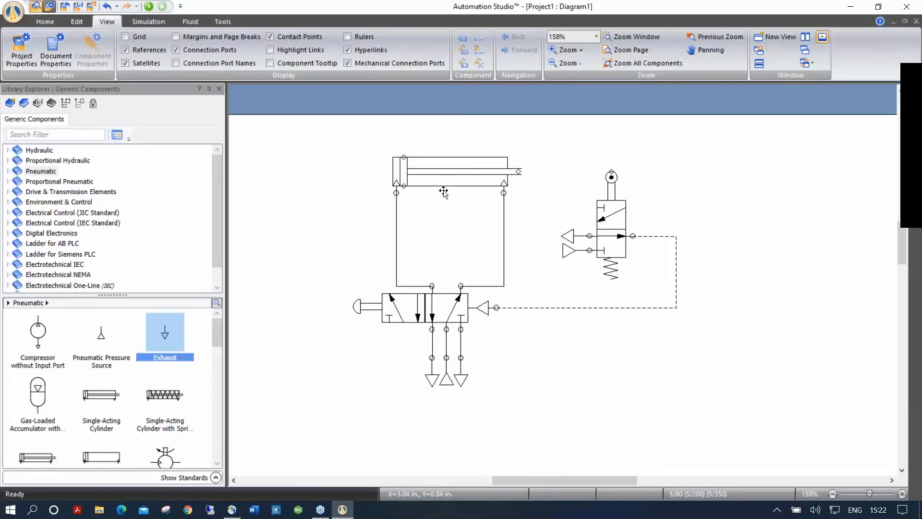
# Place a pneumatic Sensor Ref. (Bidirectional) above the cylinder at the piston's retracted position with the alias A0
pyautogui.click(46, 173)
pyautogui.moveTo(217, 330)
pyautogui.mouseDown()
pyautogui.moveTo(217, 352)
pyautogui.moveTo(215, 326)
pyautogui.mouseUp()
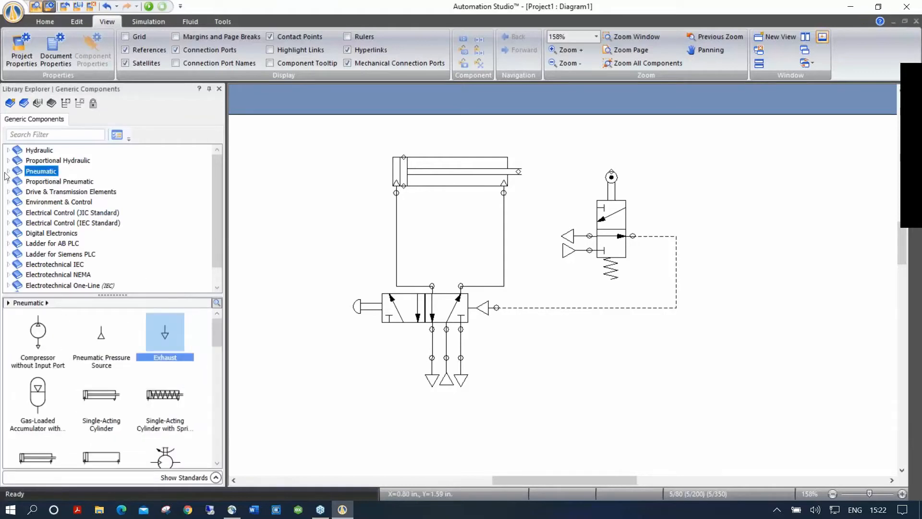
pyautogui.click(7, 172)
pyautogui.click(13, 233)
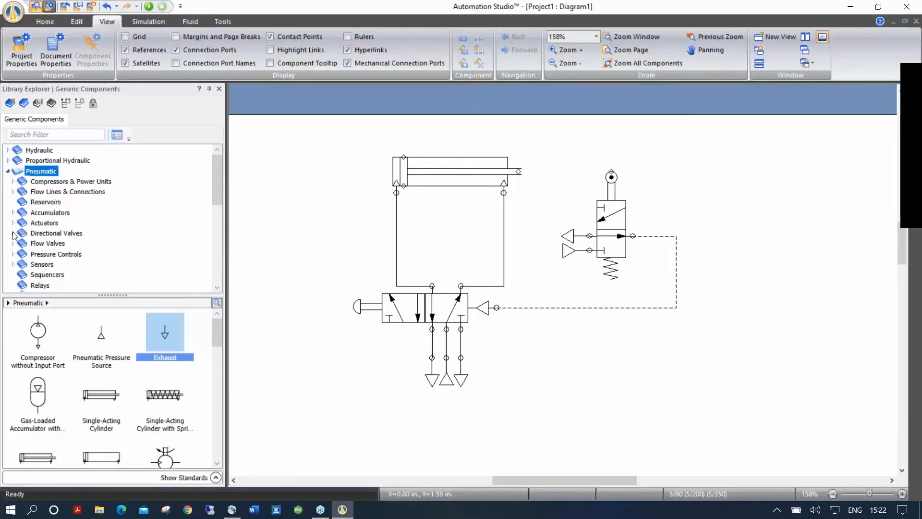
pyautogui.click(13, 264)
pyautogui.scroll(-2, 70, 222)
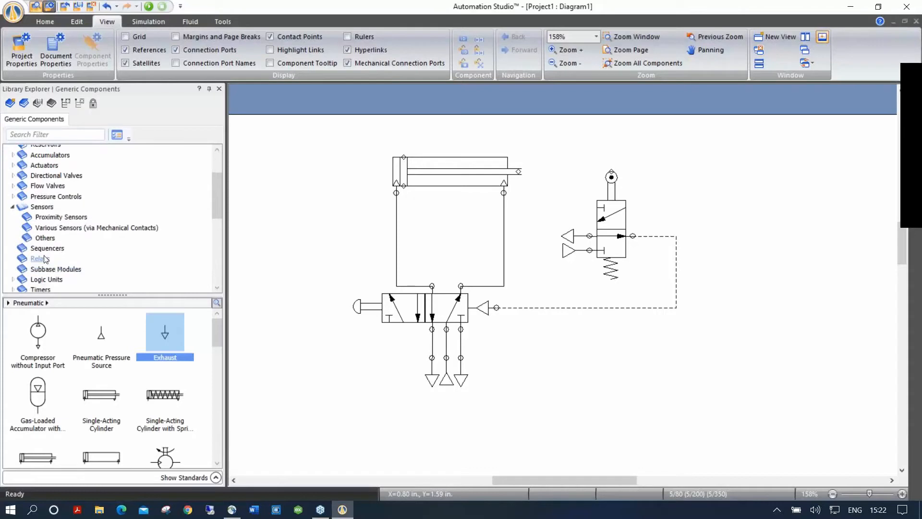
pyautogui.click(70, 219)
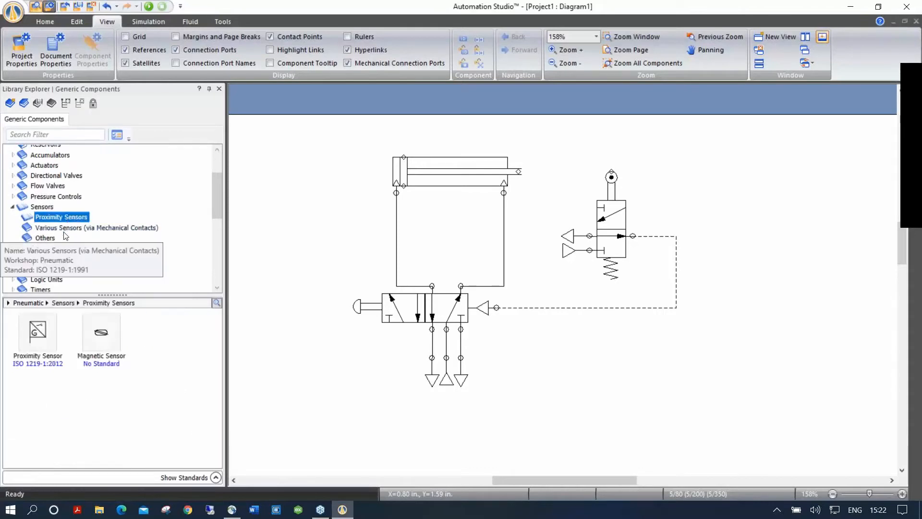
pyautogui.click(69, 227)
pyautogui.click(51, 238)
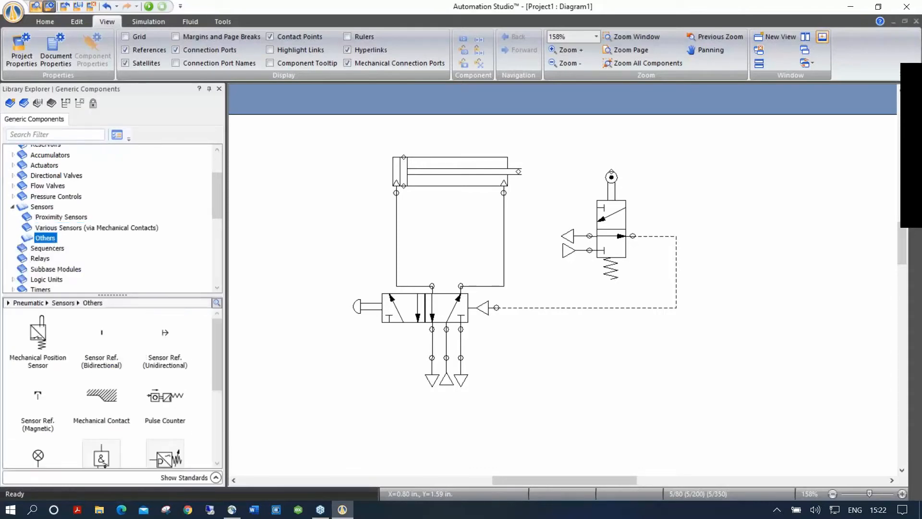
pyautogui.moveTo(103, 330); pyautogui.dragTo(414, 138)
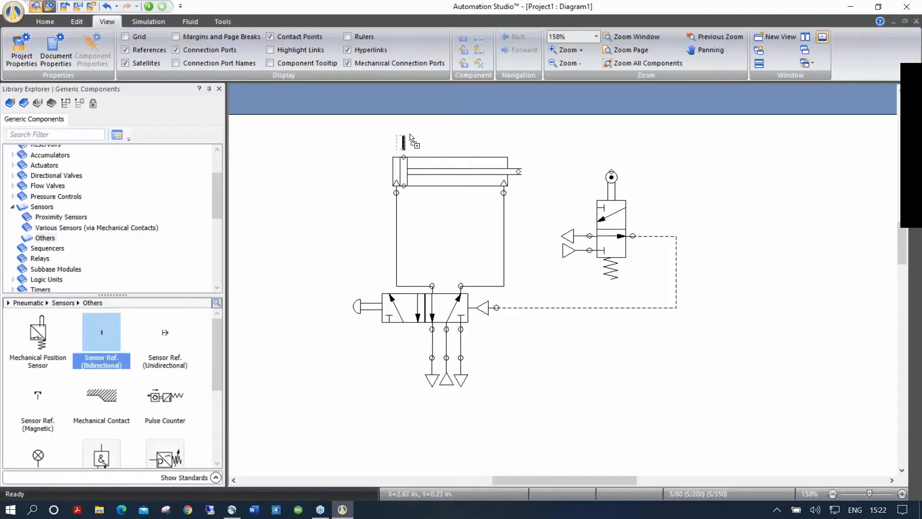
pyautogui.write('A')
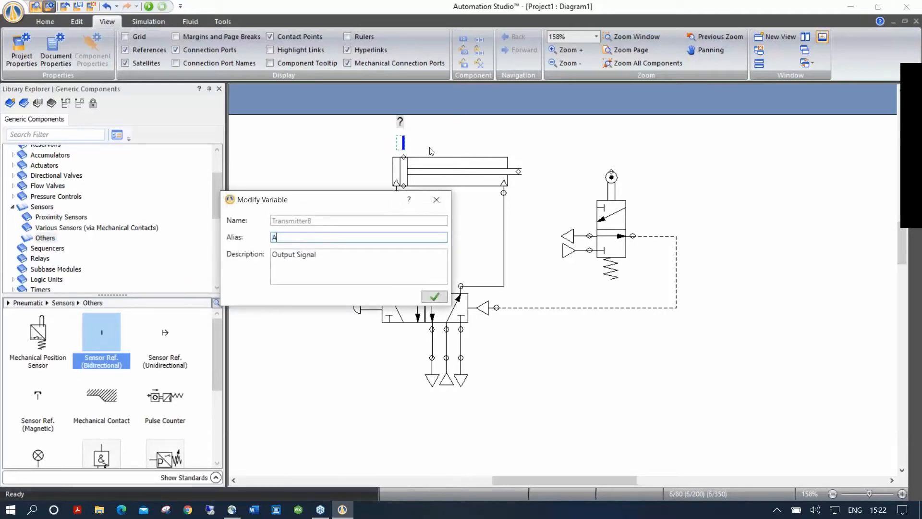
pyautogui.write('0')
pyautogui.press('Return')
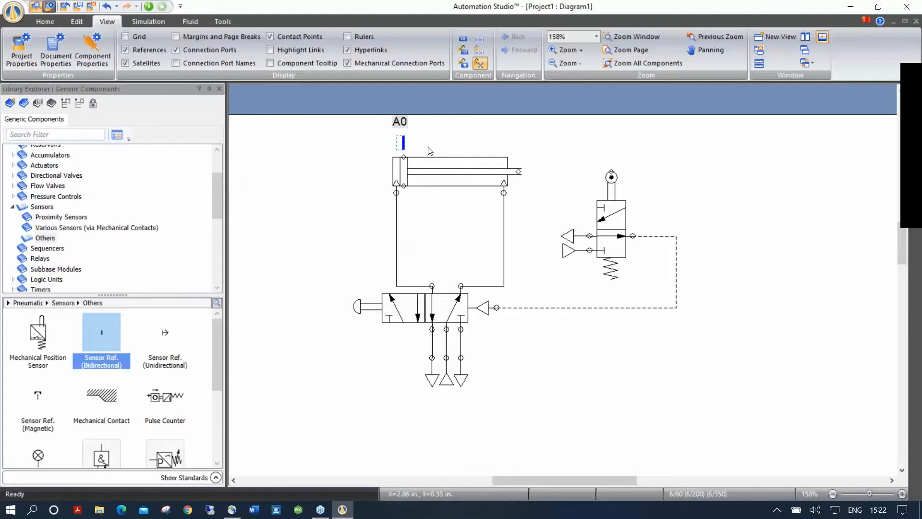
# Place a second Sensor Ref. (Bidirectional) above the cylinder at the piston's extended position with the alias A1
pyautogui.moveTo(100, 338); pyautogui.dragTo(502, 139)
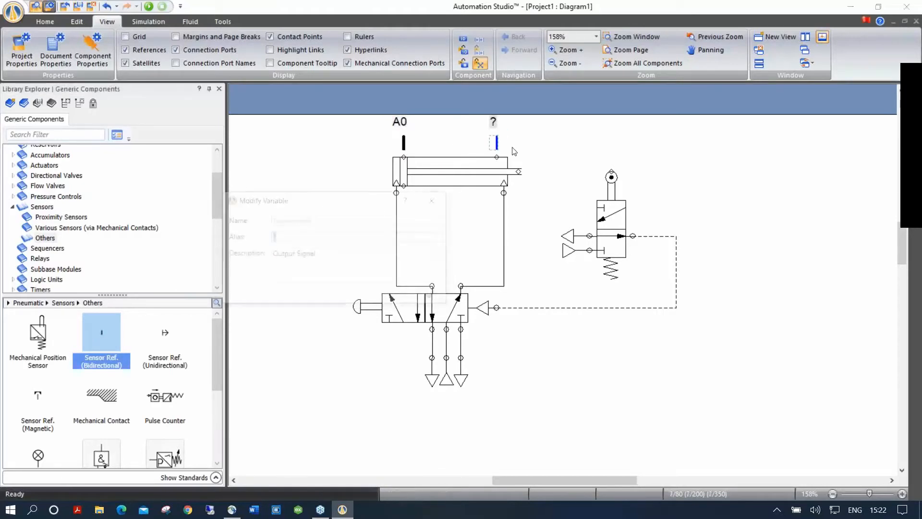
pyautogui.write('A1')
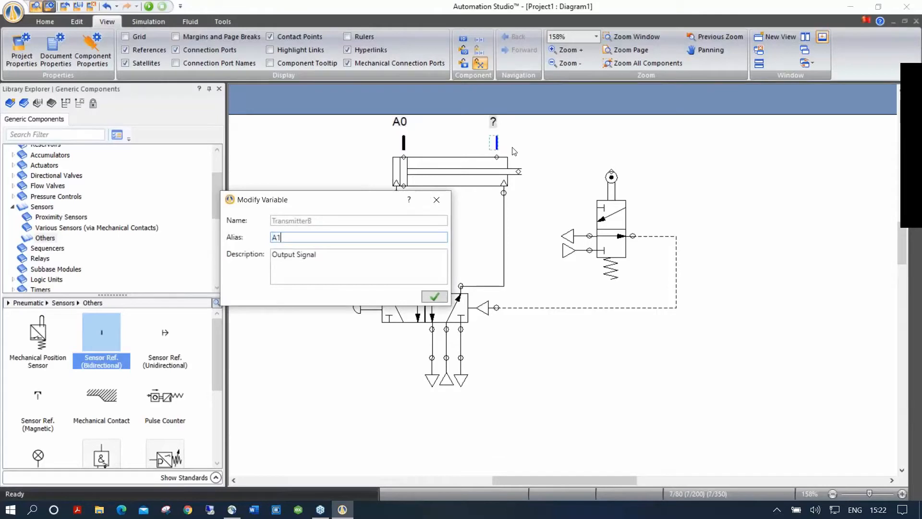
pyautogui.press('Return')
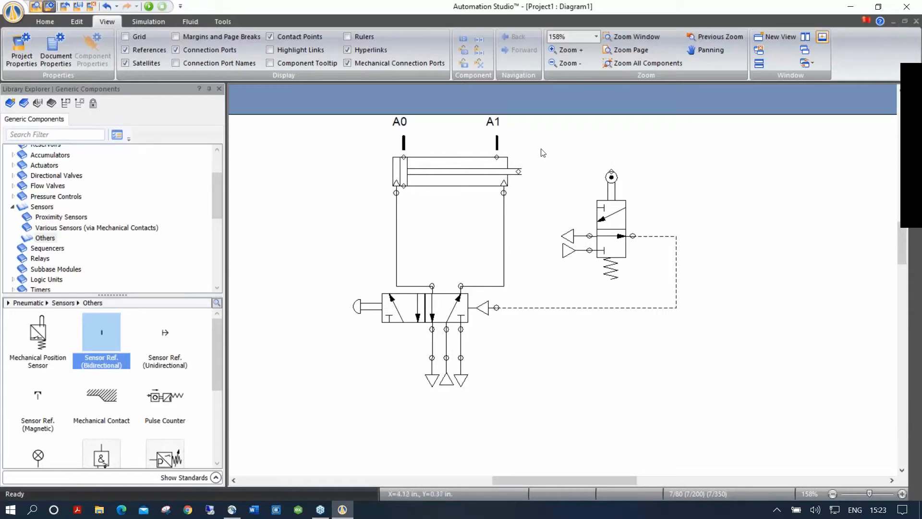
# Group the roller valve with its exhaust and pressure source, and shift the group slightly toward the cylinder
pyautogui.moveTo(665, 294)
pyautogui.mouseDown()
pyautogui.moveTo(671, 306)
pyautogui.moveTo(660, 295)
pyautogui.mouseUp()
pyautogui.rightClick(609, 219)
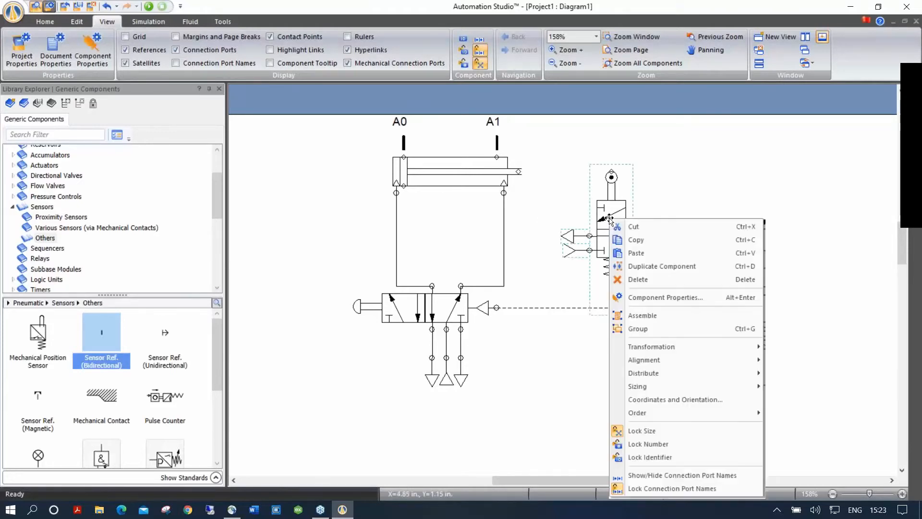
pyautogui.click(638, 328)
pyautogui.moveTo(615, 240)
pyautogui.mouseDown()
pyautogui.moveTo(622, 197)
pyautogui.moveTo(599, 238)
pyautogui.mouseUp()
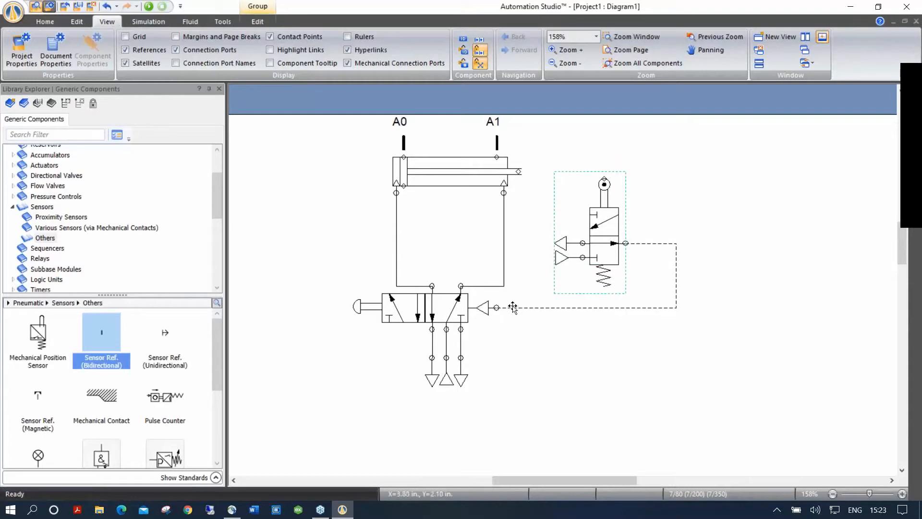
# Apply a Vertical Flip to the roller valve group and move it down level with the 5/2 valve's pilot port
pyautogui.rightClick(604, 232)
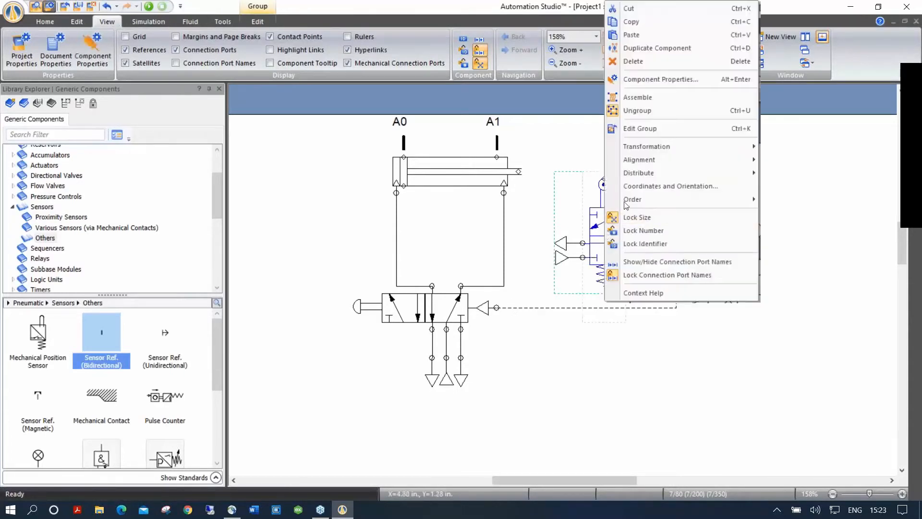
pyautogui.moveTo(649, 148)
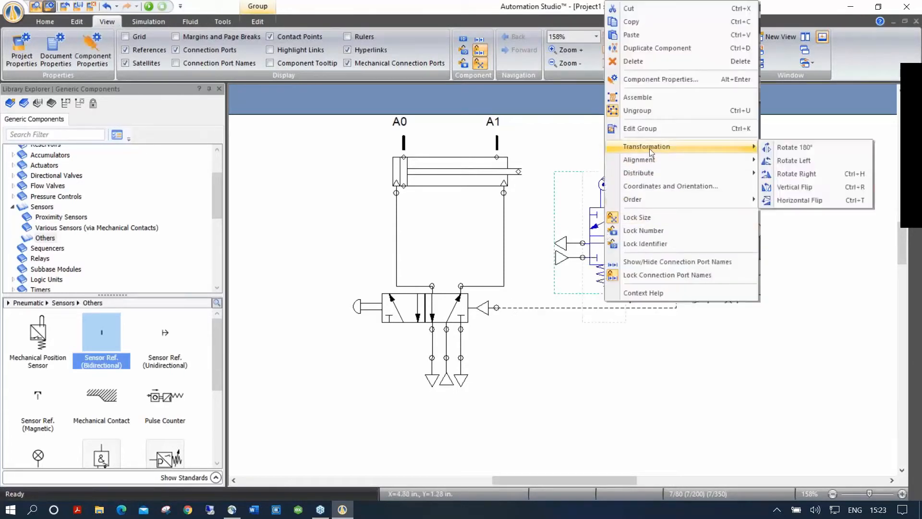
pyautogui.click(796, 190)
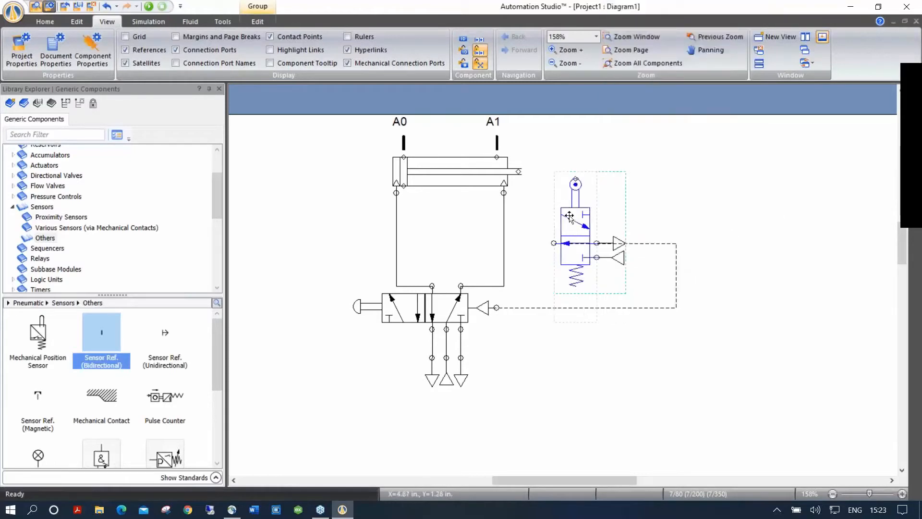
pyautogui.moveTo(575, 218); pyautogui.dragTo(573, 290)
pyautogui.click(499, 394)
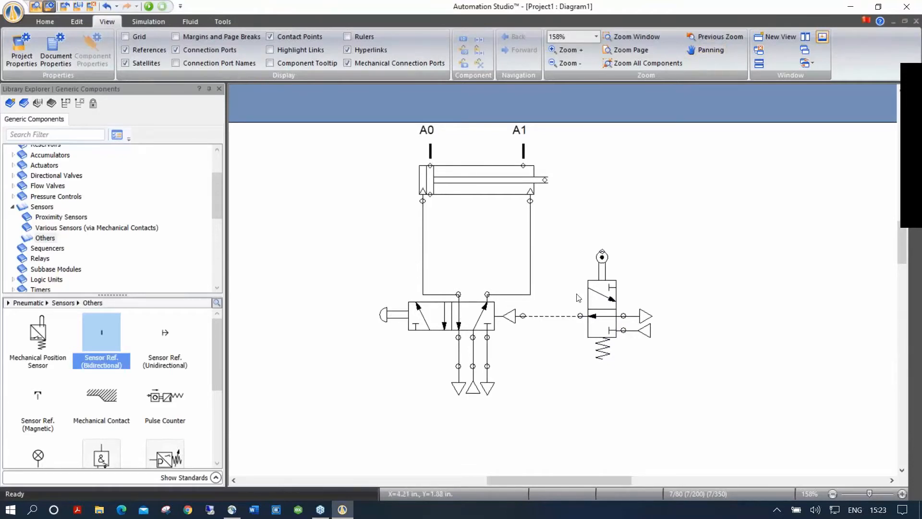
# Replace the push-button command on the 5/2 valve with a pneumatic pilot that has its own connection port
pyautogui.click(411, 316)
pyautogui.doubleClick(411, 316)
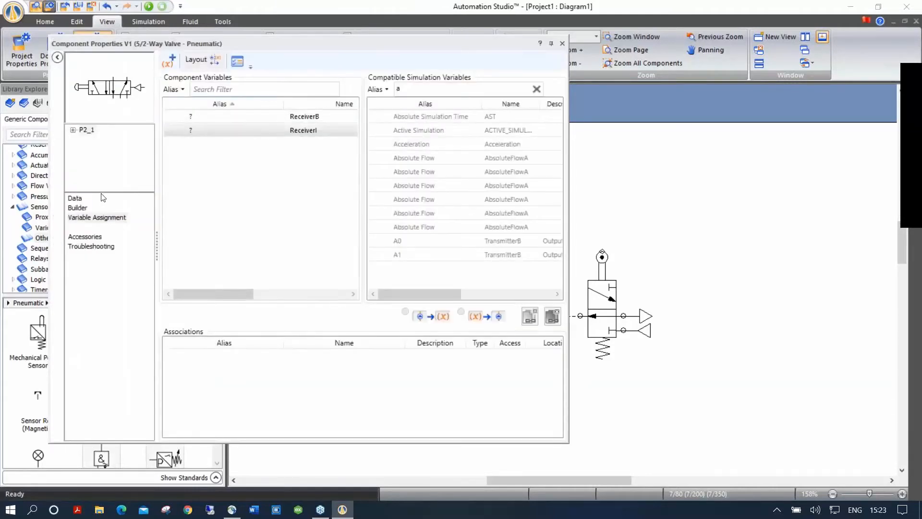
pyautogui.click(77, 207)
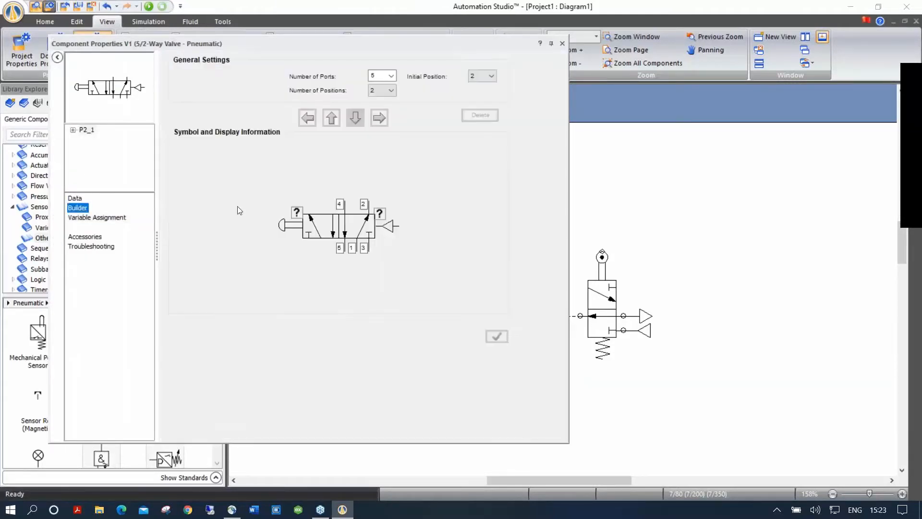
pyautogui.click(285, 226)
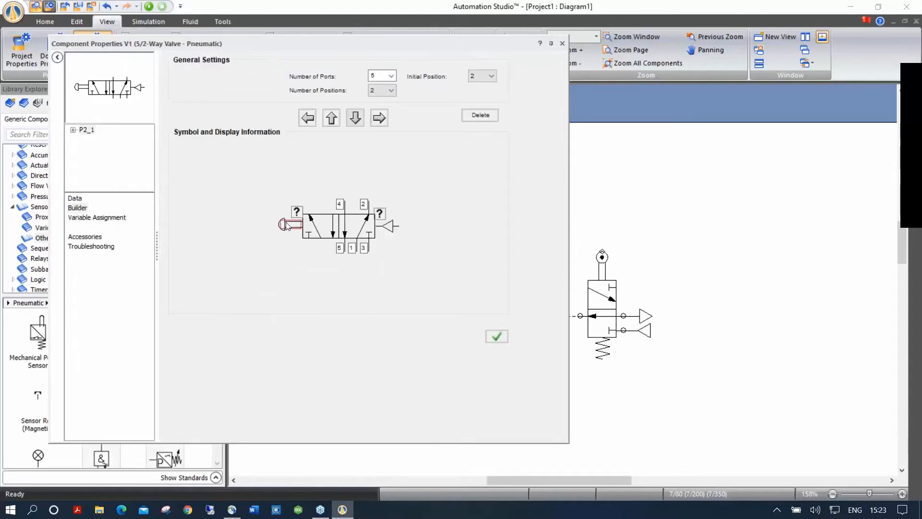
pyautogui.doubleClick(287, 226)
pyautogui.scroll(-3, 141, 233)
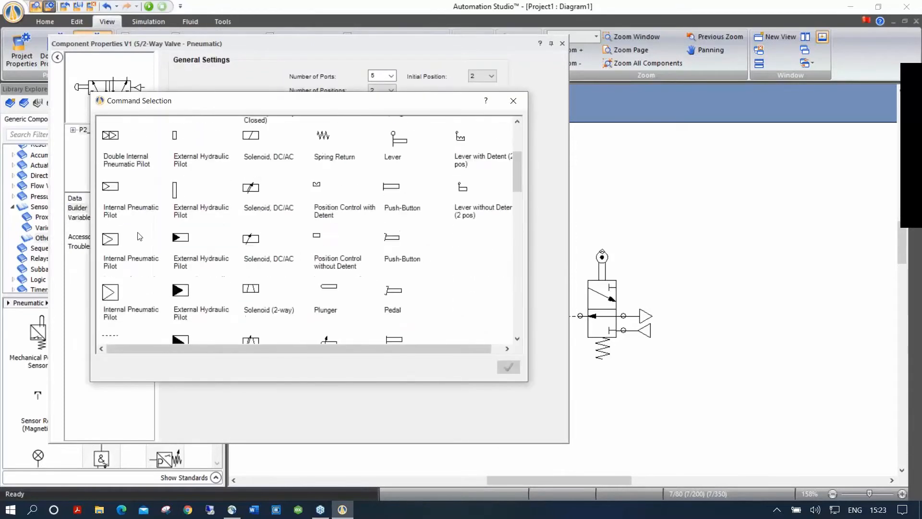
pyautogui.scroll(-2, 140, 237)
pyautogui.doubleClick(110, 321)
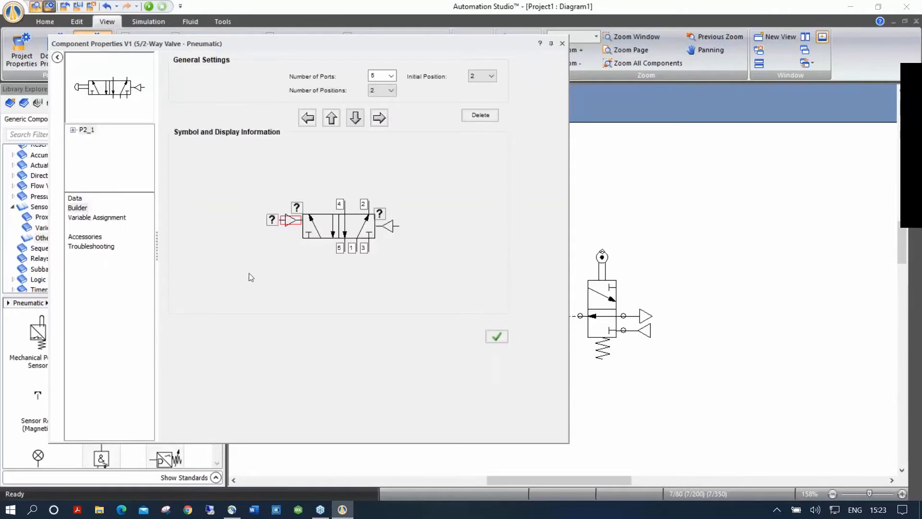
# Shift both pilot commands of the 5/2 valve to the upper position and apply the valve changes
pyautogui.click(356, 121)
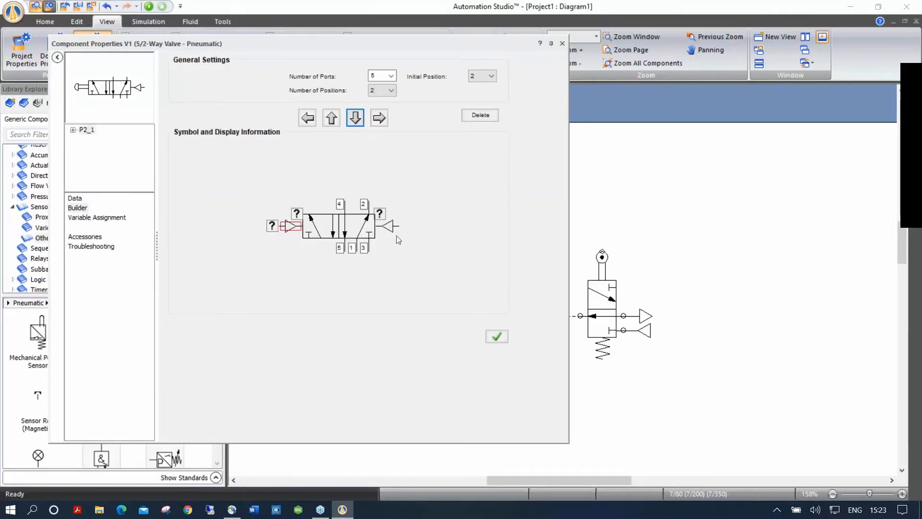
pyautogui.click(332, 118)
pyautogui.click(350, 121)
pyautogui.click(350, 122)
pyautogui.click(285, 222)
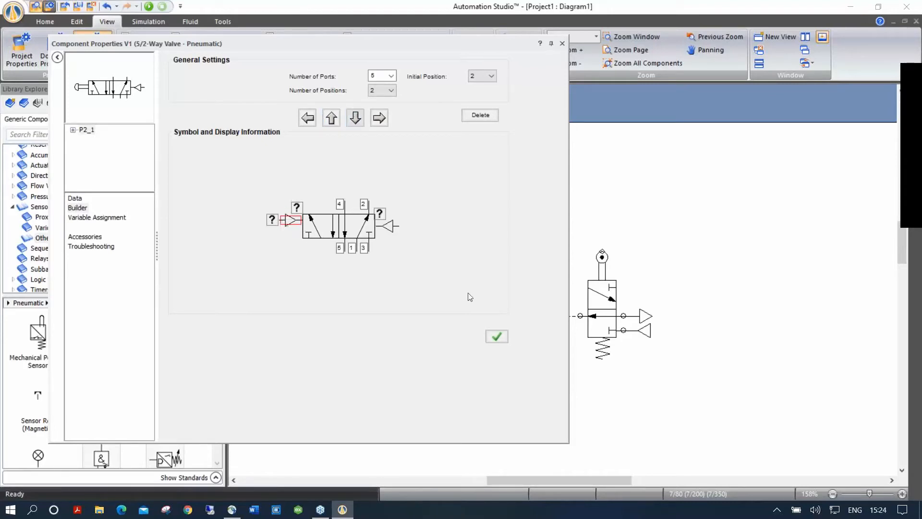
pyautogui.click(388, 225)
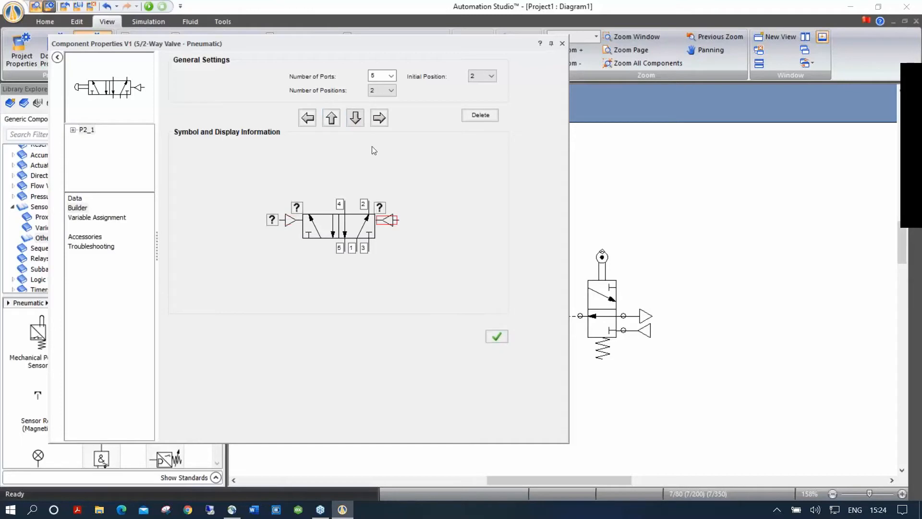
pyautogui.click(497, 335)
pyautogui.click(563, 43)
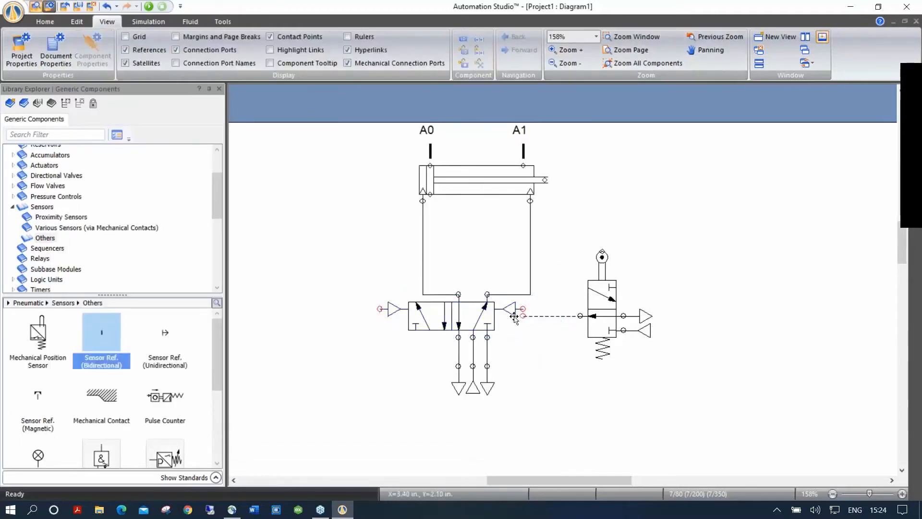
# Move the 5/2 valve down so its right-hand pilot port connects to the dashed line from the roller valve
pyautogui.scroll(3, 513, 316)
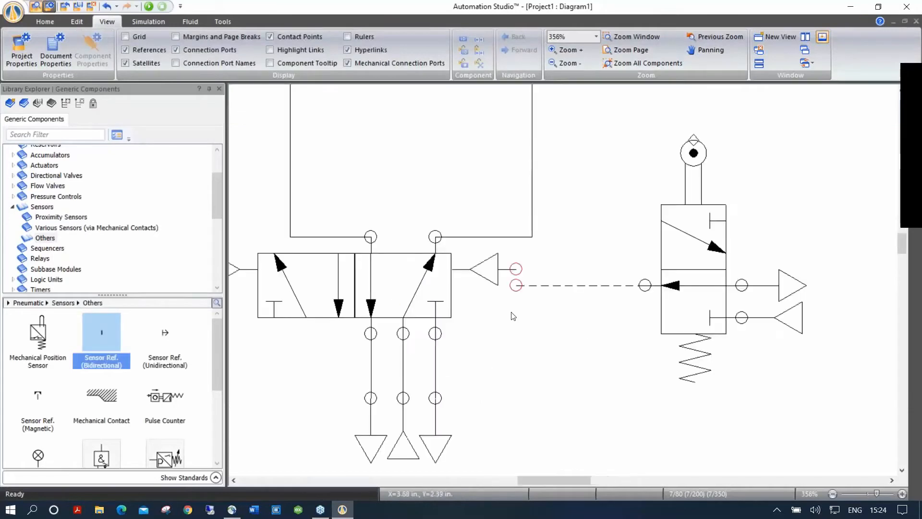
pyautogui.click(424, 298)
pyautogui.moveTo(424, 296); pyautogui.dragTo(425, 312)
pyautogui.click(563, 364)
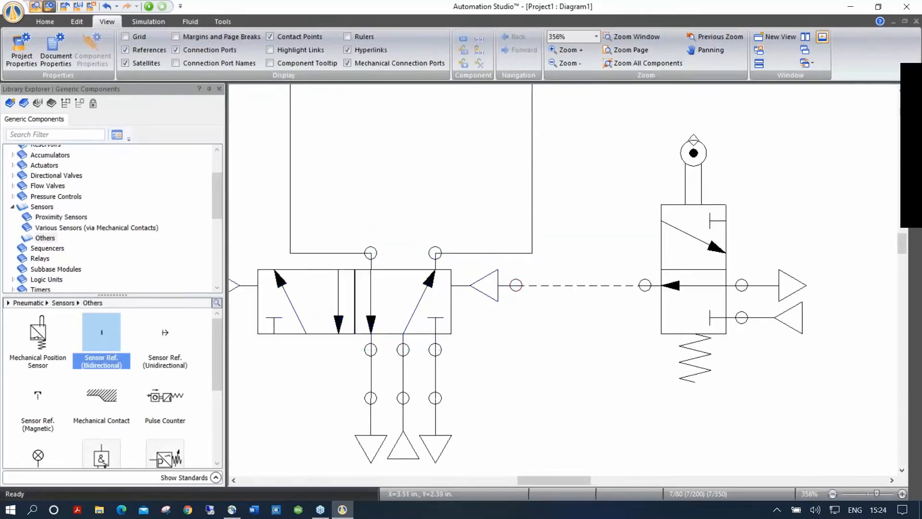
# Copy the roller valve group to the opposite side of the 5/2 valve and mirror the copy horizontally
pyautogui.scroll(-2, 714, 247)
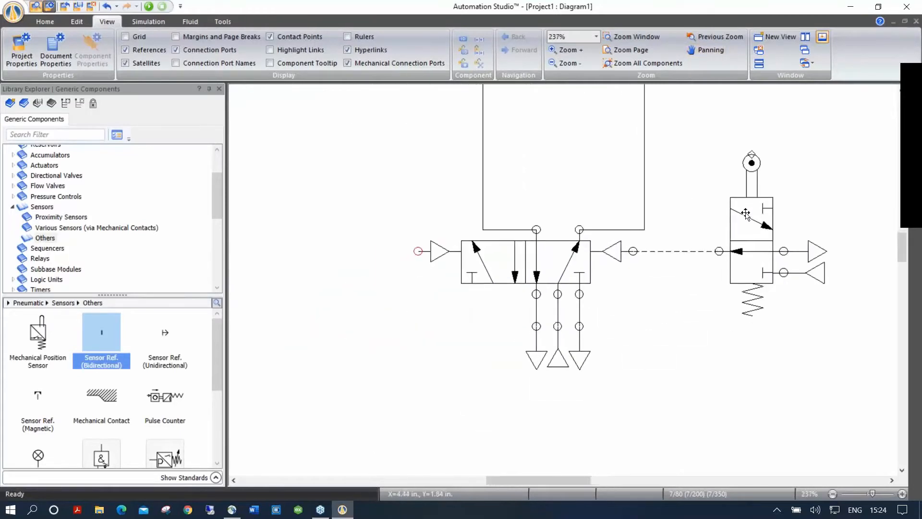
pyautogui.click(757, 216)
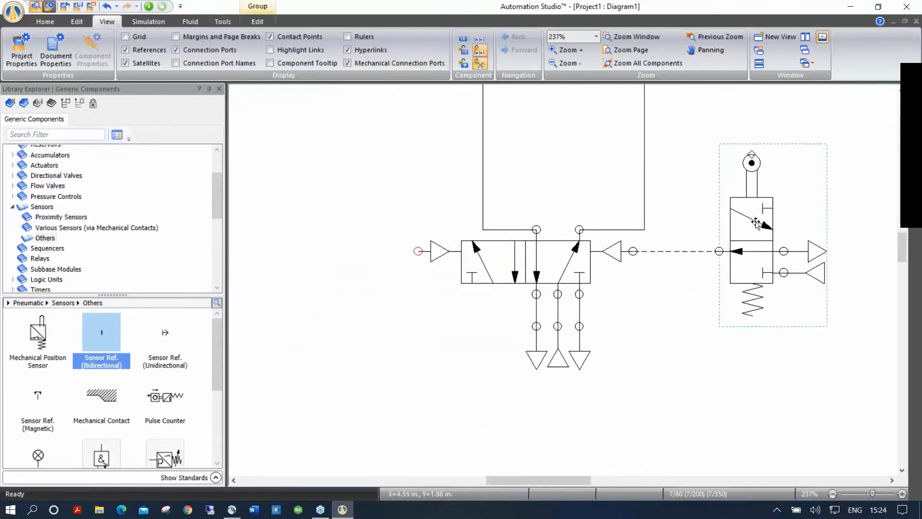
pyautogui.moveTo(759, 223); pyautogui.dragTo(308, 224)
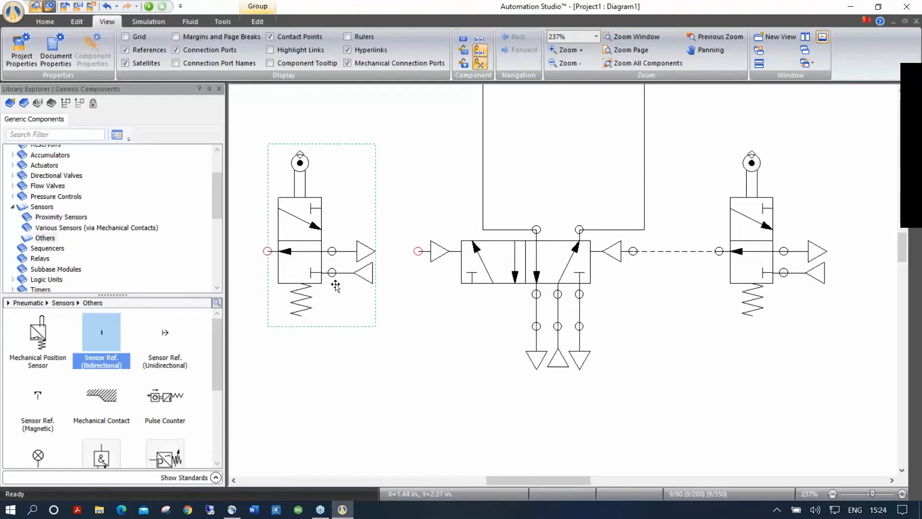
pyautogui.rightClick(308, 229)
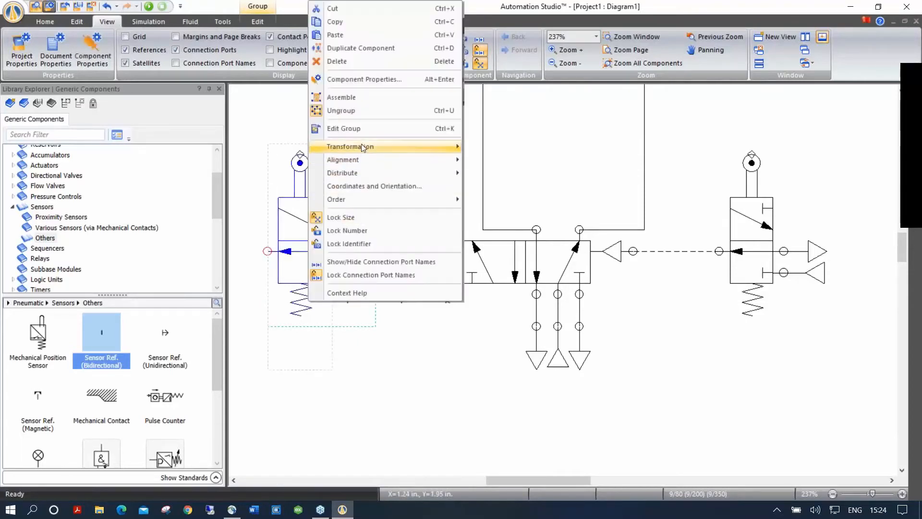
pyautogui.moveTo(361, 147)
pyautogui.click(517, 189)
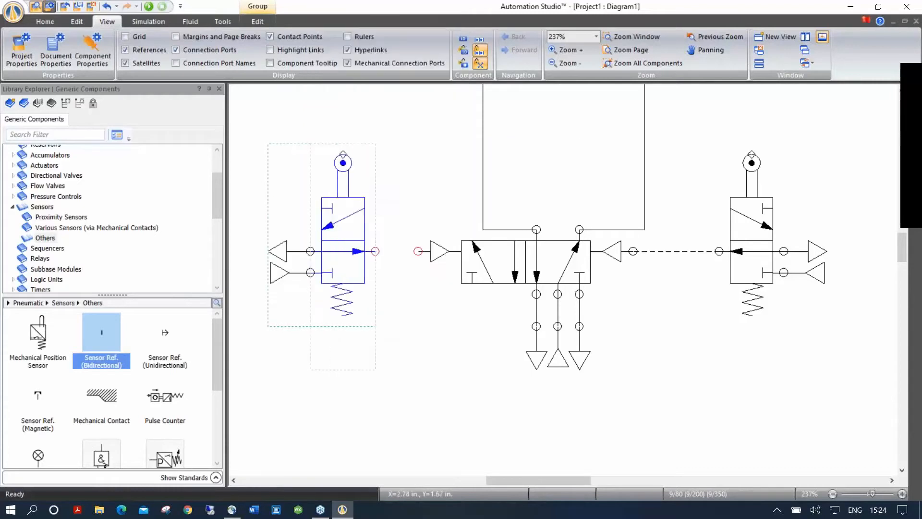
pyautogui.click(421, 337)
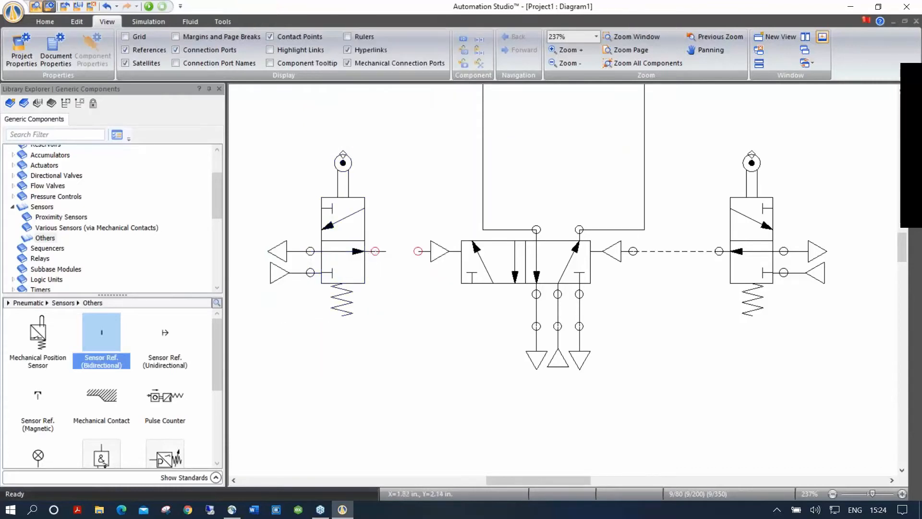
# Connect the copied roller valve to the 5/2 valve's left-hand pilot port and change the line to a dashed pilot line
pyautogui.click(418, 251)
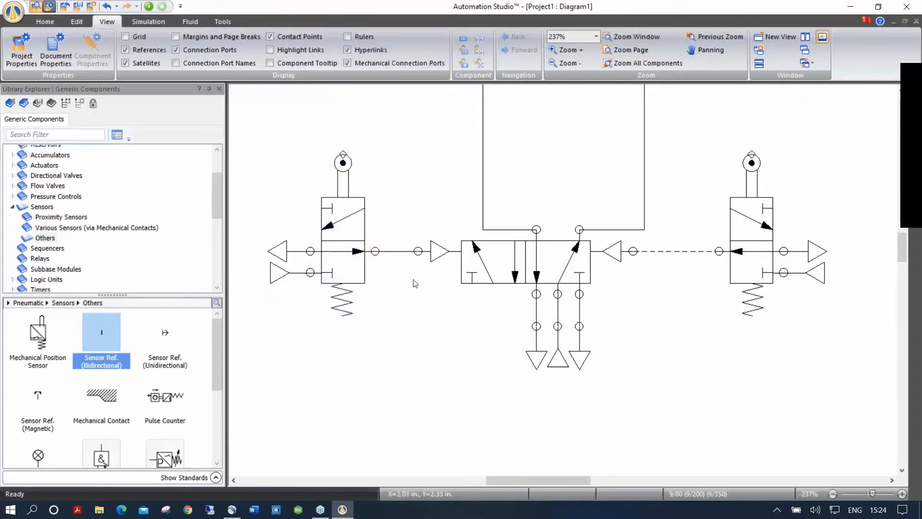
pyautogui.rightClick(394, 252)
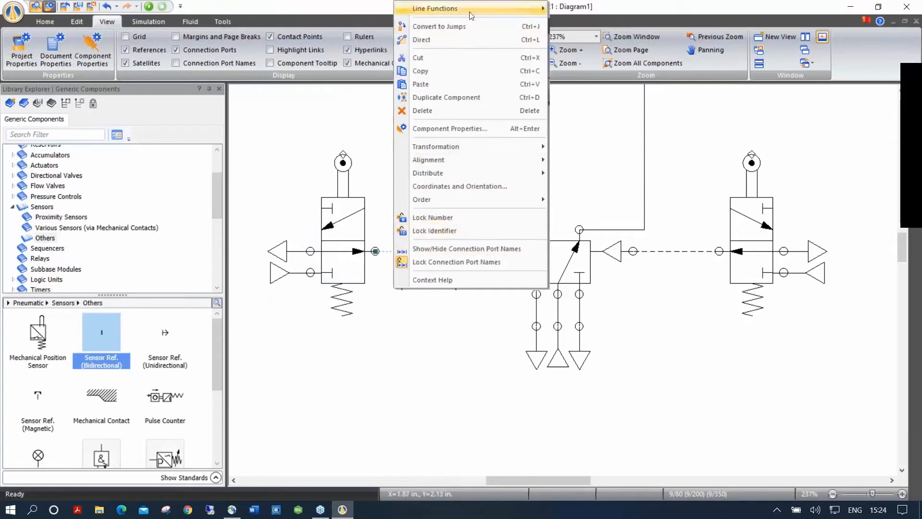
pyautogui.click(583, 23)
pyautogui.click(466, 143)
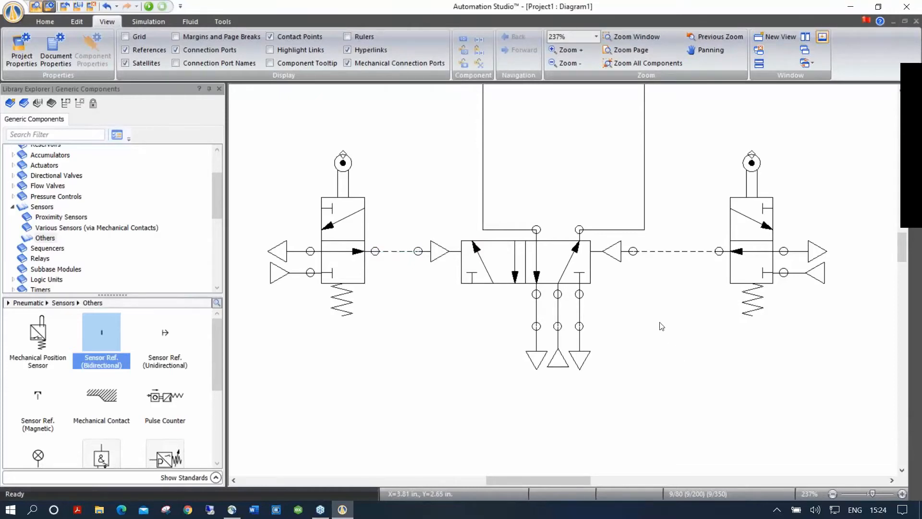
# Move the cylinder with its A0 and A1 position references down closer to the 5/2 valve
pyautogui.scroll(-1, 661, 326)
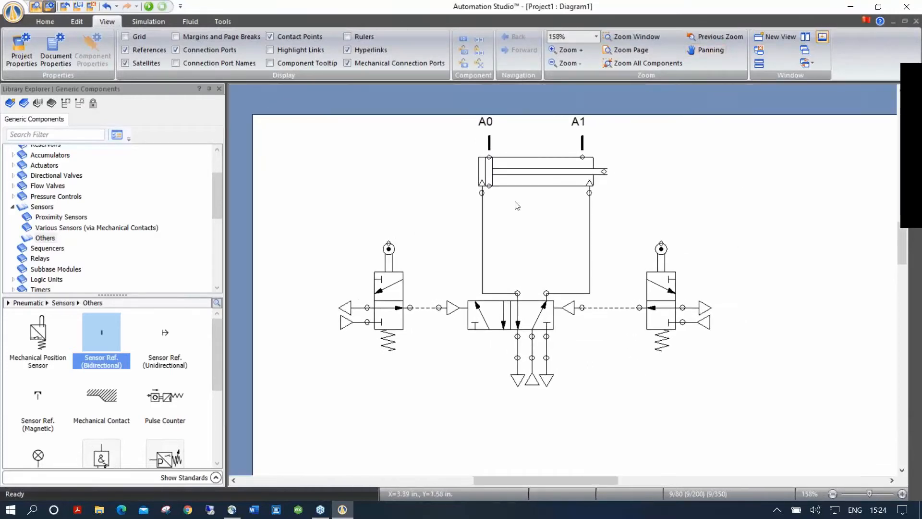
pyautogui.moveTo(540, 174); pyautogui.dragTo(540, 220)
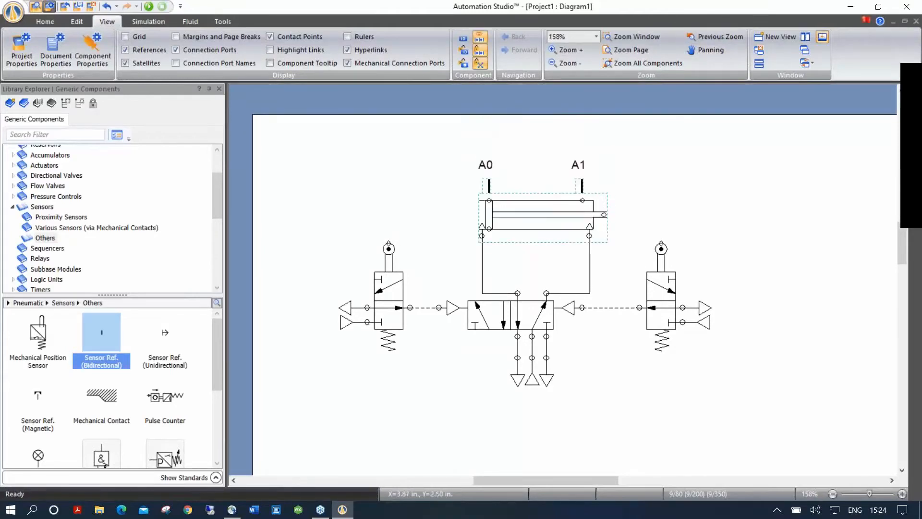
pyautogui.click(615, 376)
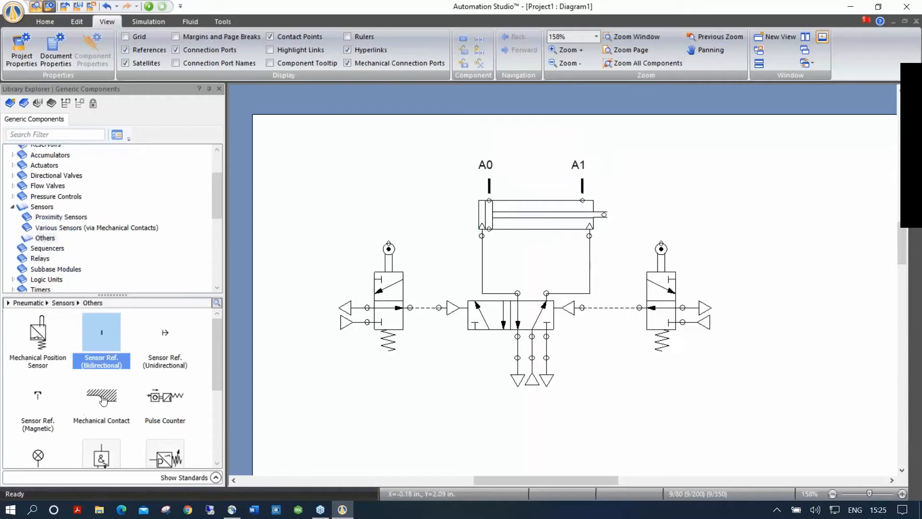
# Add a Mechanical Contact and seat it on the roller of the left-hand 3/2 valve
pyautogui.moveTo(106, 397); pyautogui.dragTo(398, 172)
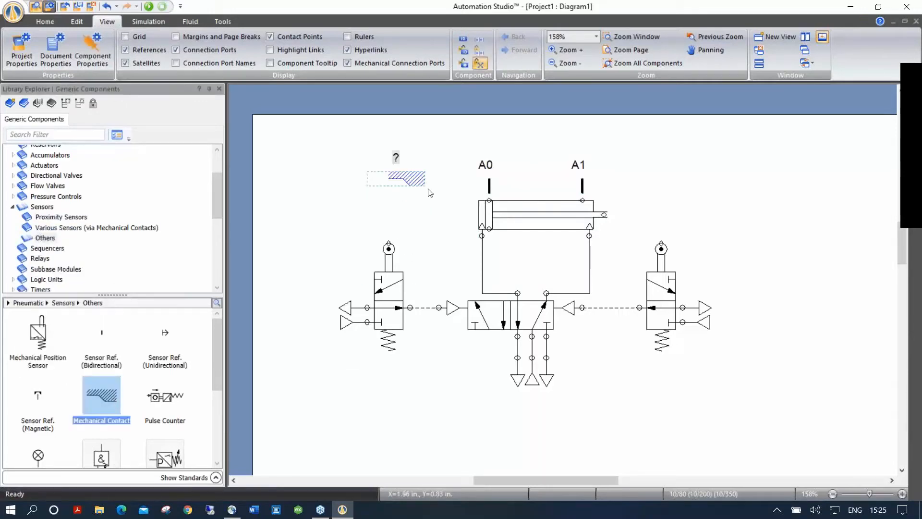
pyautogui.scroll(4, 430, 192)
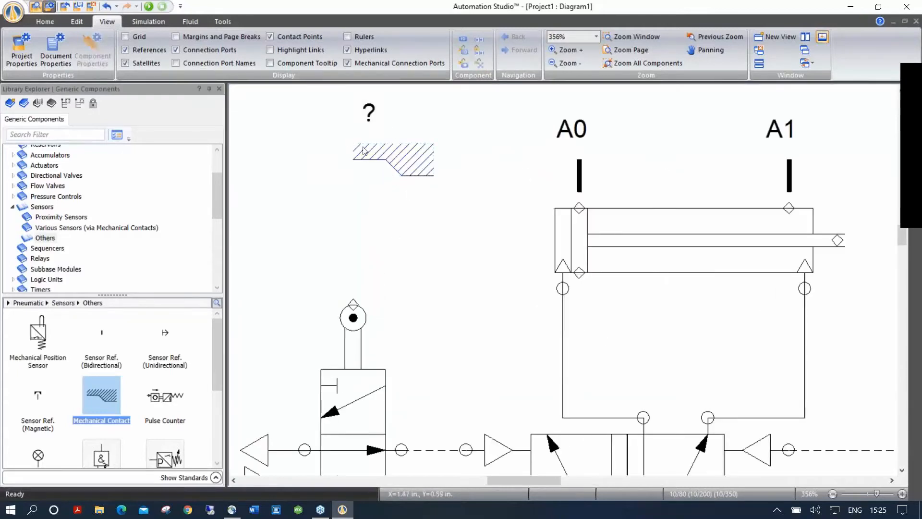
pyautogui.moveTo(412, 168); pyautogui.dragTo(397, 325)
pyautogui.click(463, 317)
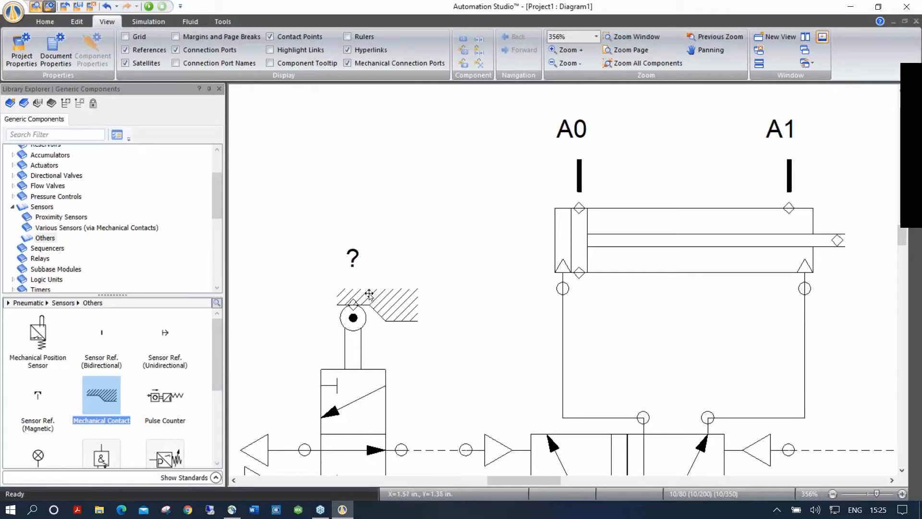
pyautogui.scroll(-1, 422, 305)
pyautogui.moveTo(444, 299); pyautogui.dragTo(396, 267)
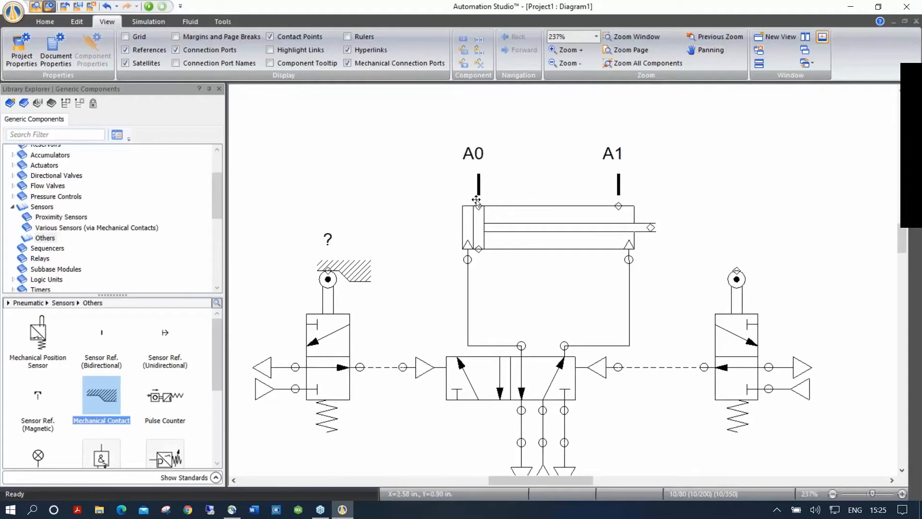
# Assign the left-hand mechanical contact's variable to the A0 position reference
pyautogui.click(365, 271)
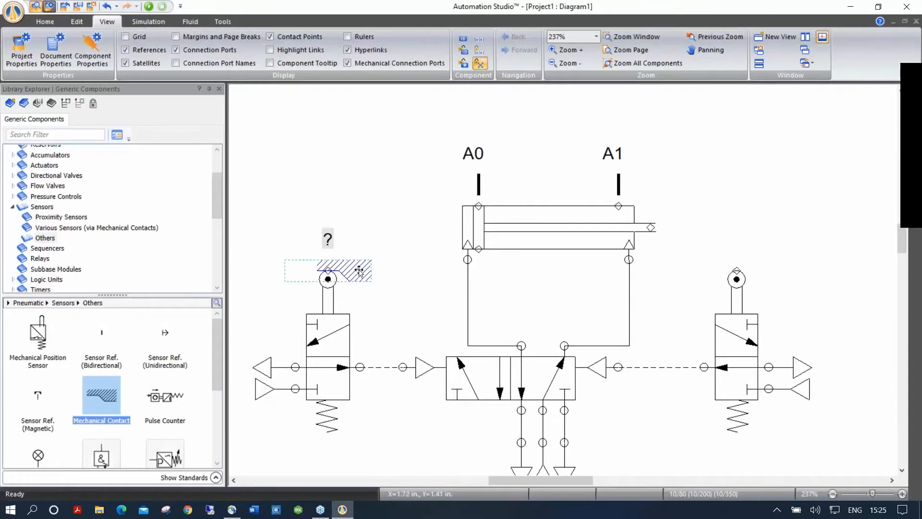
pyautogui.doubleClick(359, 271)
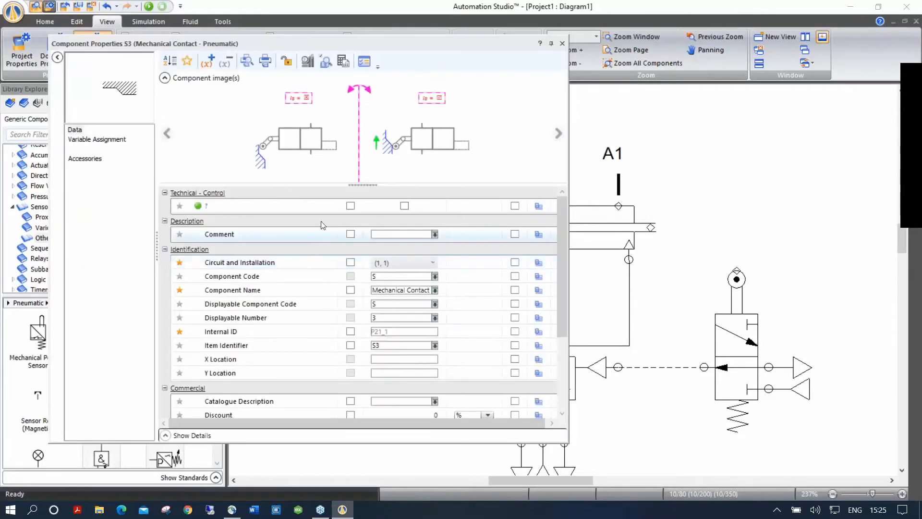
pyautogui.click(102, 140)
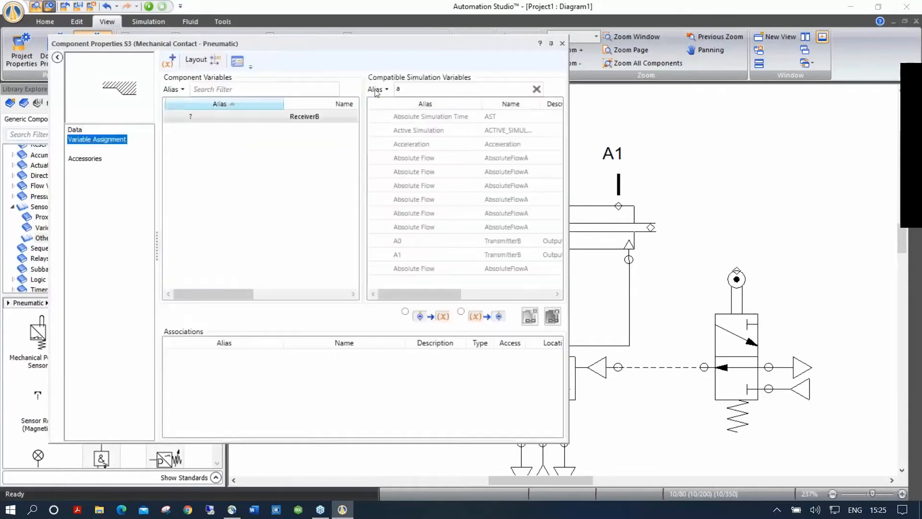
pyautogui.moveTo(418, 88); pyautogui.dragTo(381, 90)
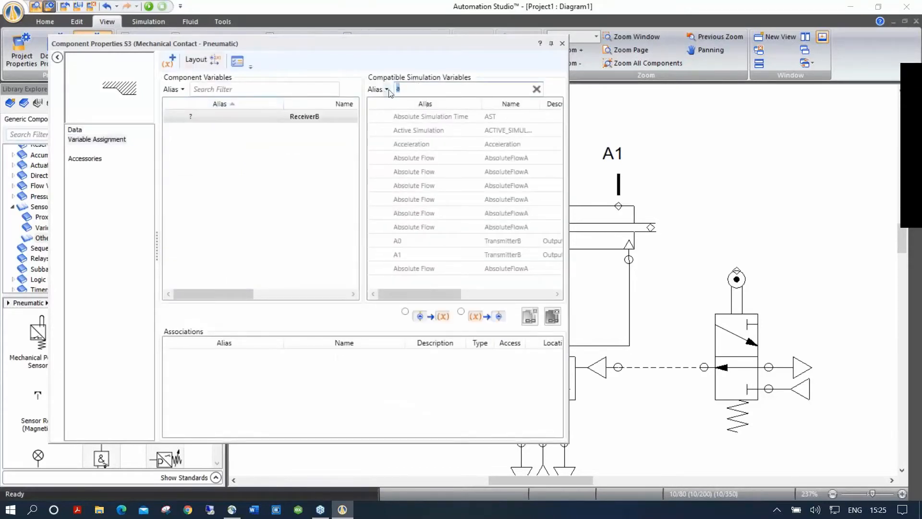
pyautogui.moveTo(403, 51); pyautogui.dragTo(352, 106)
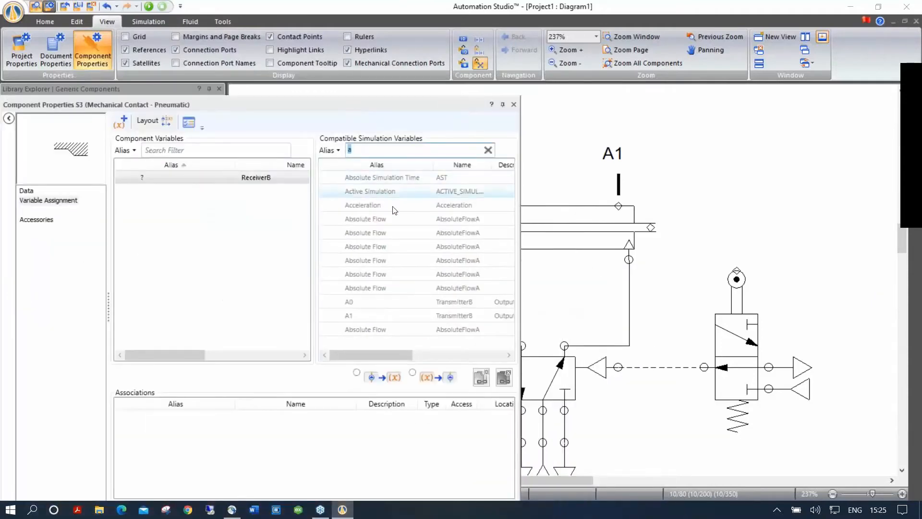
pyautogui.write('0')
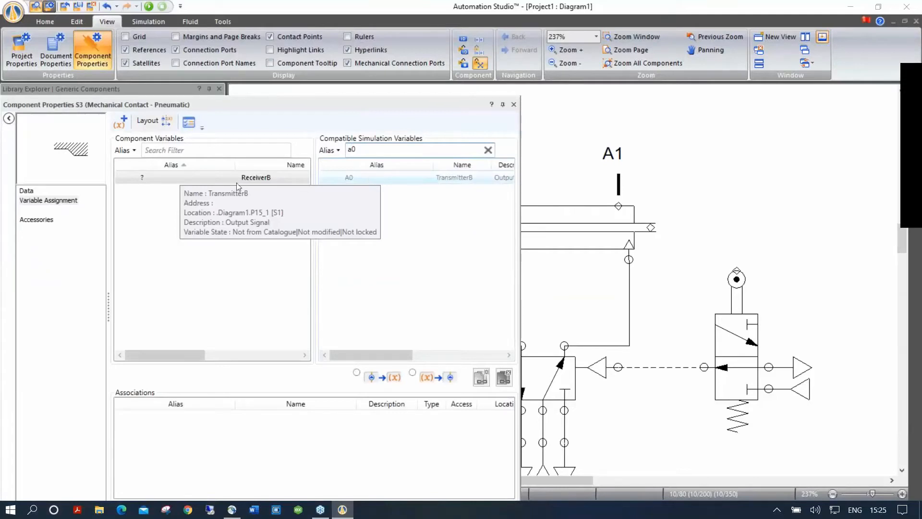
pyautogui.doubleClick(347, 178)
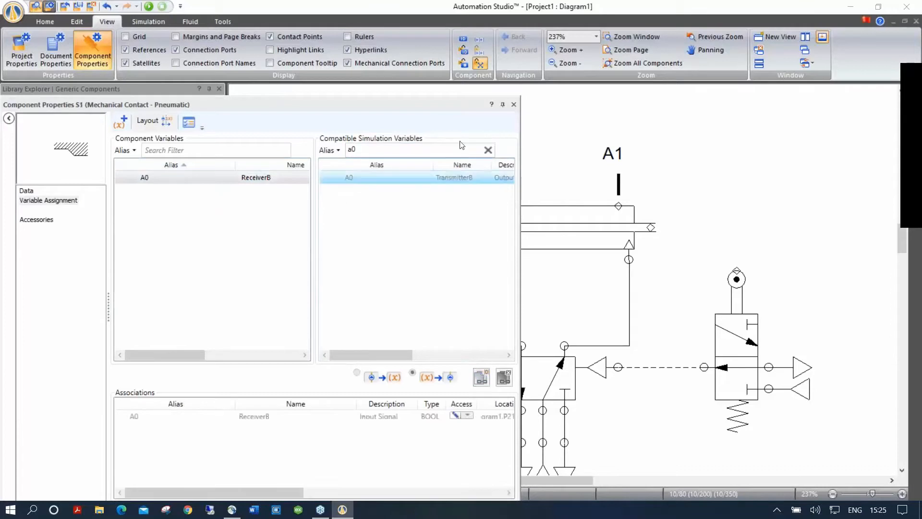
pyautogui.click(513, 104)
pyautogui.click(369, 154)
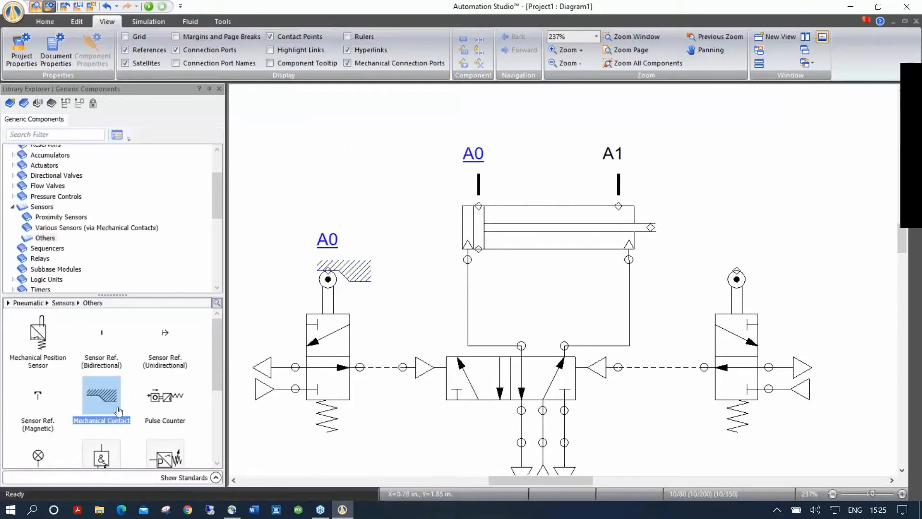
# Place a Mechanical Contact on the right-hand 3/2 valve's roller and assign its variable to the A1 position reference
pyautogui.moveTo(113, 403); pyautogui.dragTo(749, 256)
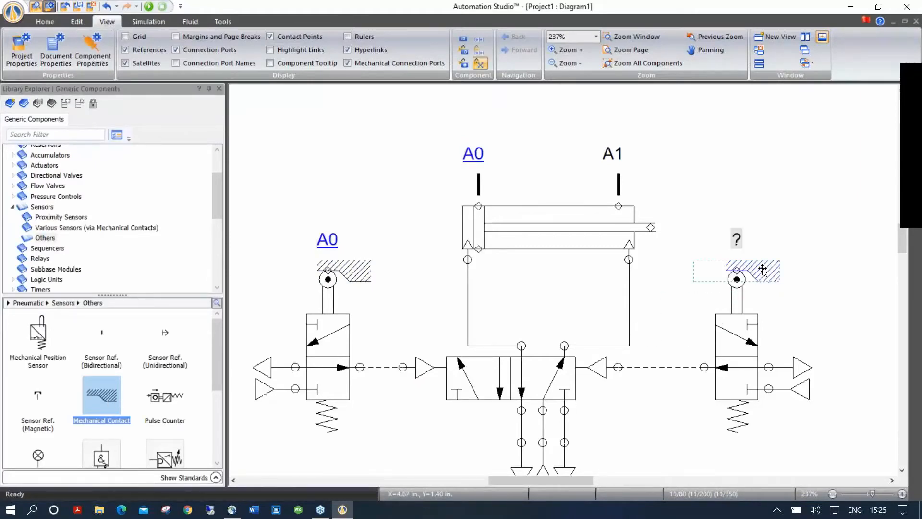
pyautogui.doubleClick(763, 269)
pyautogui.click(368, 149)
pyautogui.write('a0')
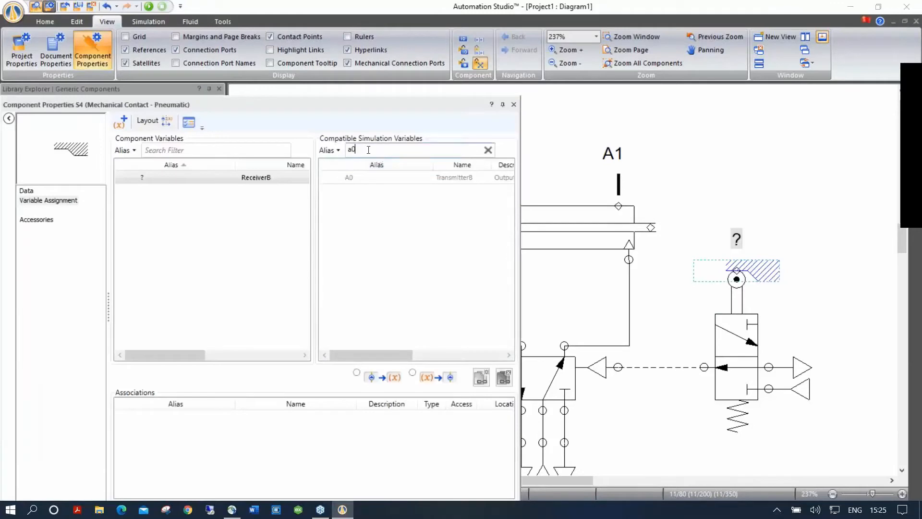
pyautogui.press('BackSpace')
pyautogui.write('1')
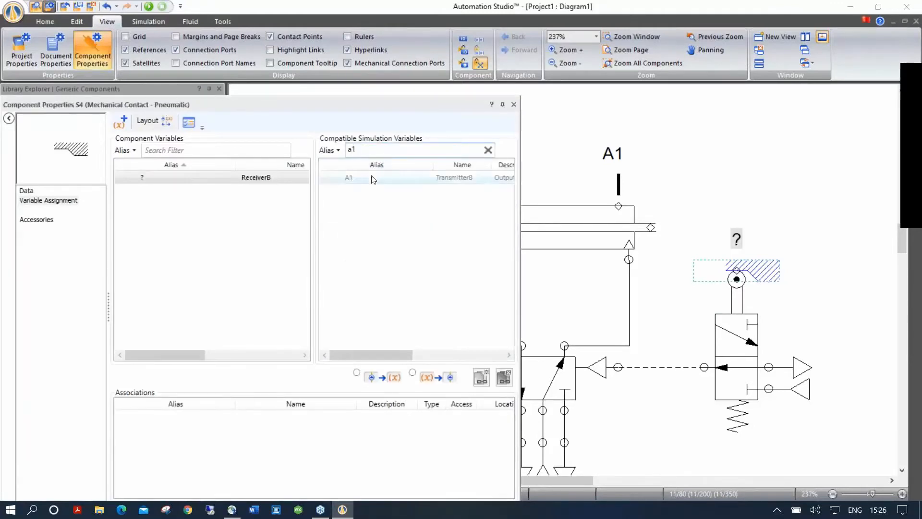
pyautogui.doubleClick(373, 178)
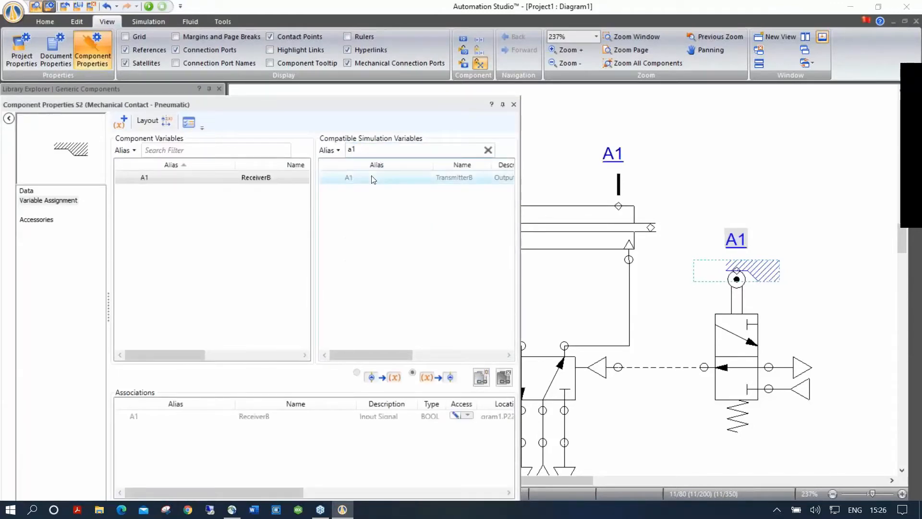
pyautogui.click(513, 104)
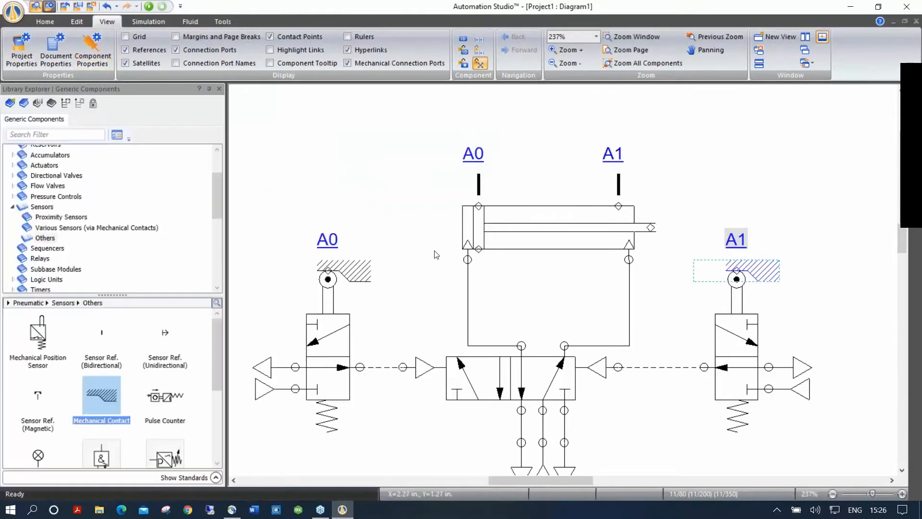
# Simulate the circuit to check how the cylinder moves between A0 and A1, and stop the simulation
pyautogui.scroll(-4, 436, 254)
pyautogui.click(149, 6)
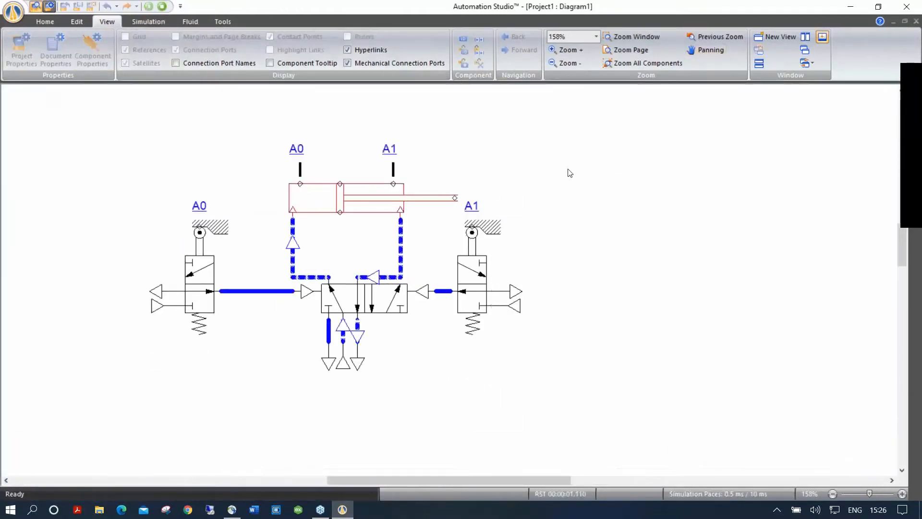
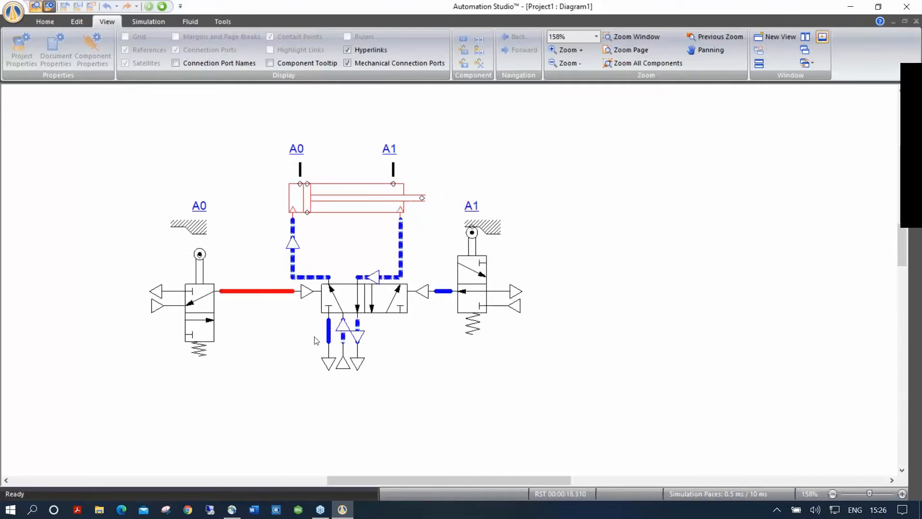
pyautogui.click(162, 8)
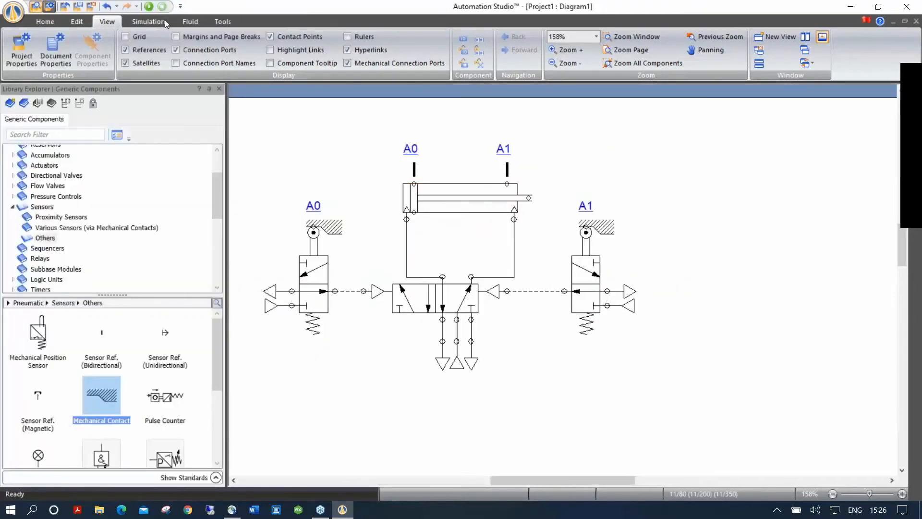
# Move both exhausts of the 5/2 valve up closer to its ports, leaving the pressure source below them
pyautogui.moveTo(461, 418); pyautogui.dragTo(462, 374)
pyautogui.moveTo(446, 313); pyautogui.dragTo(475, 294)
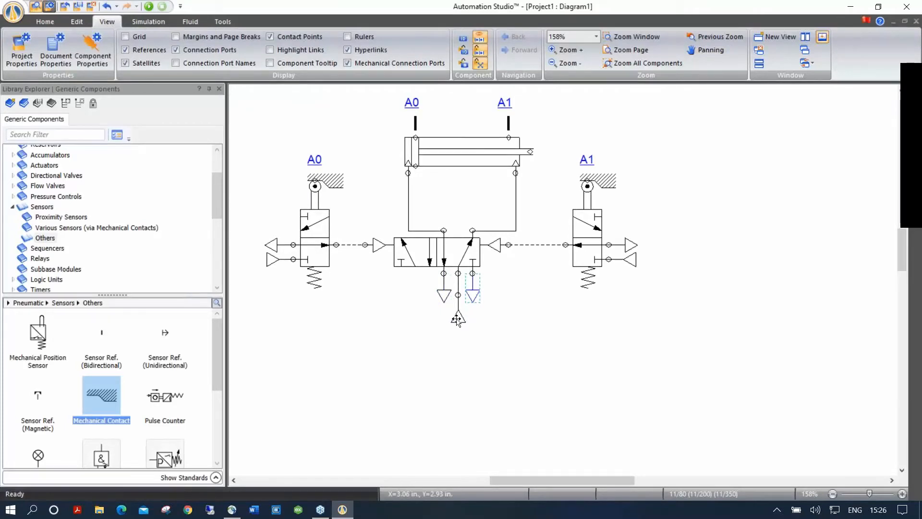
# Add a push-button 3/2-Way Valves NO from the Pneumatic library below the 5/2 valve's pressure source
pyautogui.scroll(2, 44, 182)
pyautogui.click(44, 173)
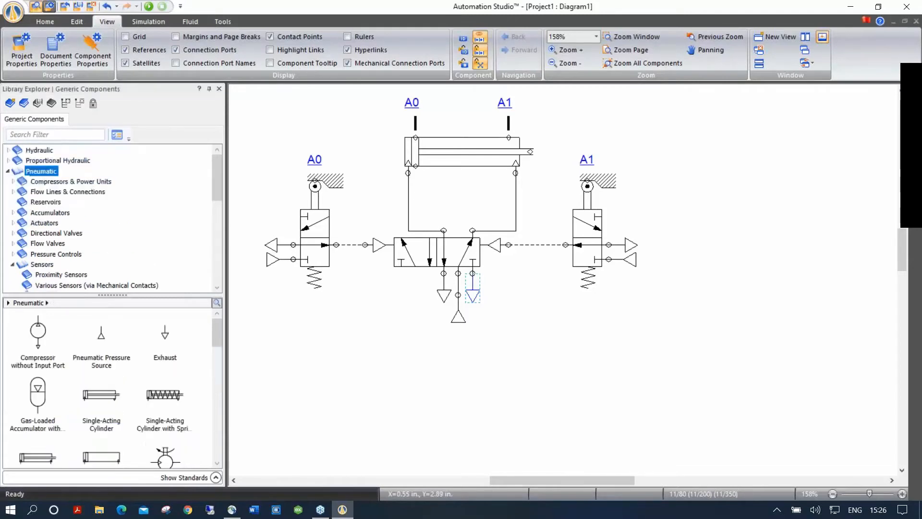
pyautogui.moveTo(214, 340); pyautogui.dragTo(212, 391)
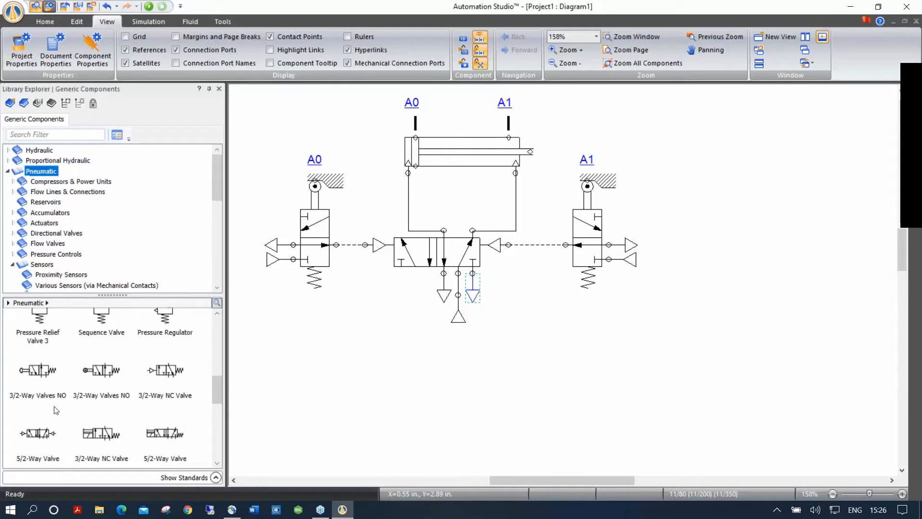
pyautogui.moveTo(42, 377)
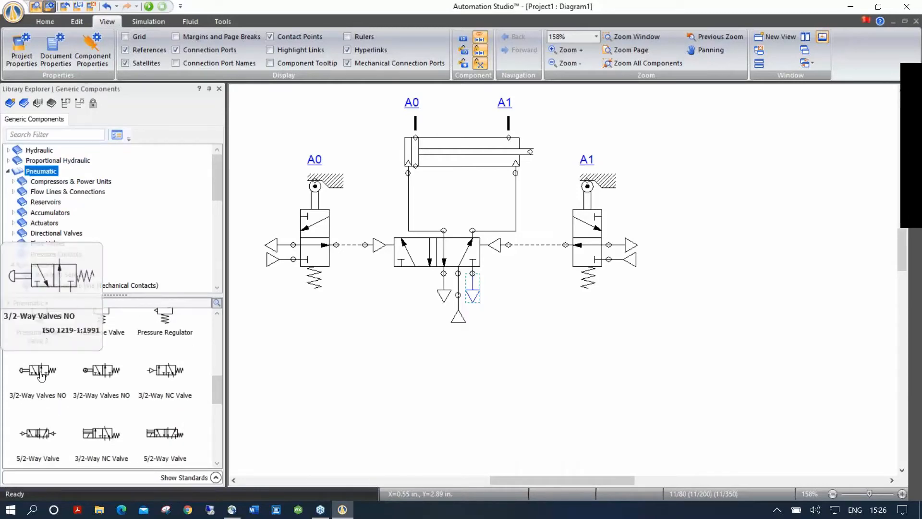
pyautogui.moveTo(42, 377); pyautogui.dragTo(459, 360)
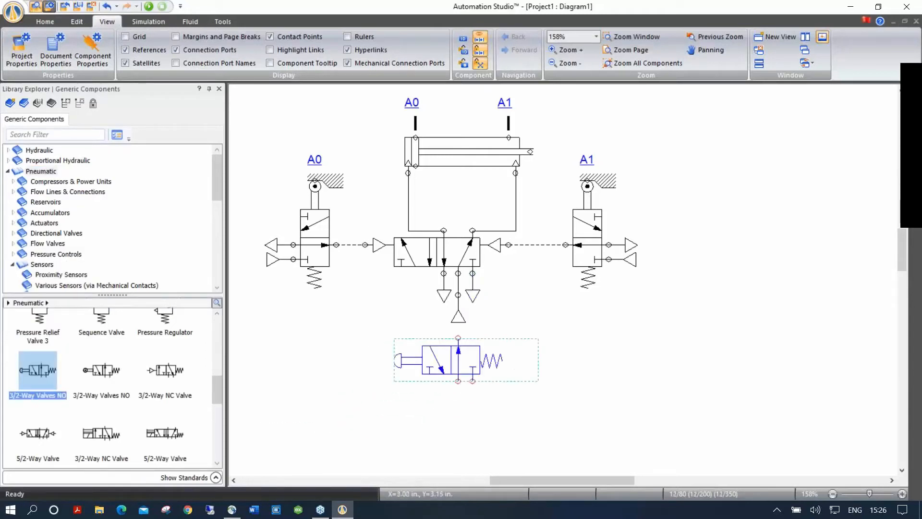
# Move the pressure source to the push-button valve's right lower port and connect the valve's upper port to the 5/2-way valve's supply port
pyautogui.moveTo(458, 314)
pyautogui.mouseDown()
pyautogui.moveTo(474, 337)
pyautogui.moveTo(482, 418)
pyautogui.moveTo(473, 402)
pyautogui.mouseUp()
pyautogui.click(530, 401)
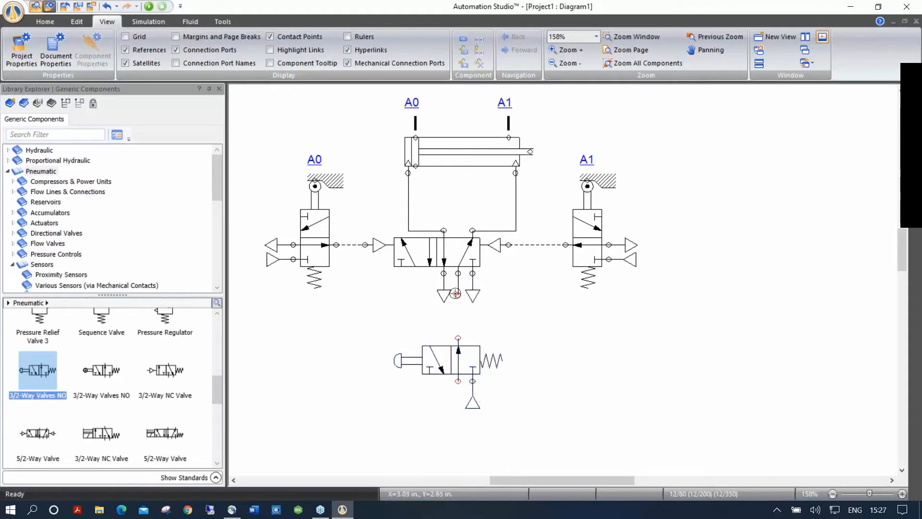
pyautogui.moveTo(458, 294); pyautogui.dragTo(457, 338)
pyautogui.click(505, 353)
# Copy one of the 5/2-way valve's exhausts onto the push-button valve's remaining lower port
pyautogui.moveTo(478, 300); pyautogui.dragTo(465, 406)
pyautogui.click(577, 409)
# Simulate the circuit, actuate the push-button valve several times to test the cylinder, and stop the simulation
pyautogui.click(148, 6)
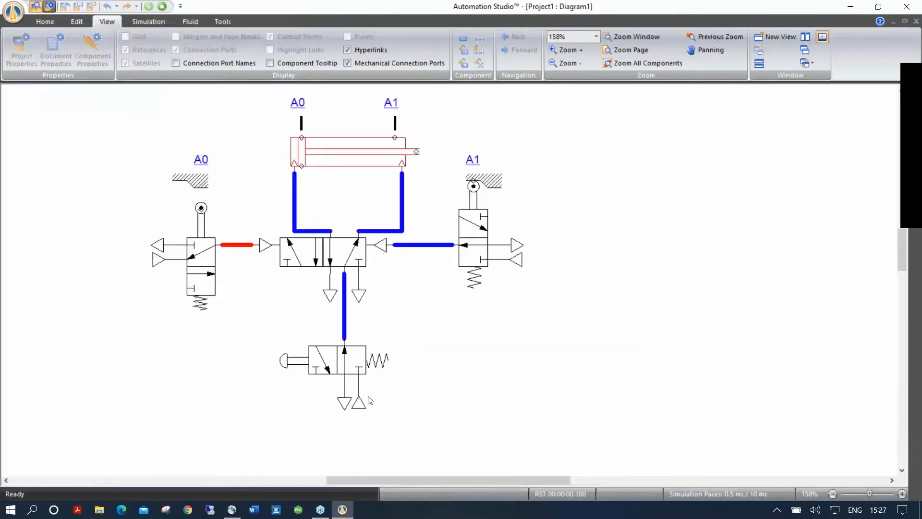
pyautogui.click(290, 370)
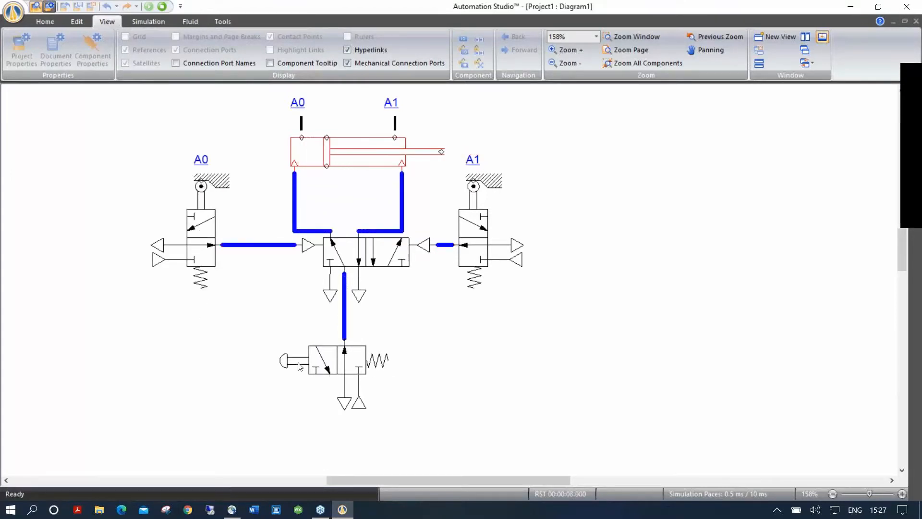
pyautogui.click(284, 361)
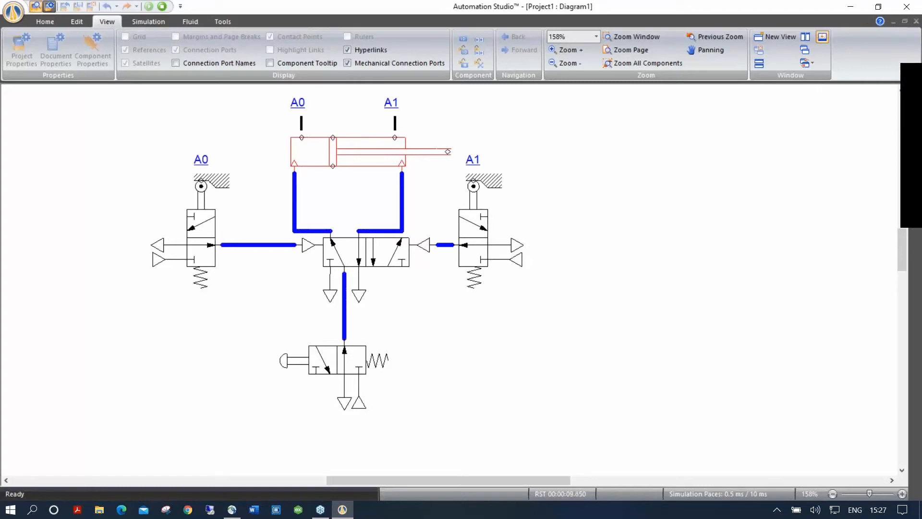
pyautogui.click(285, 361)
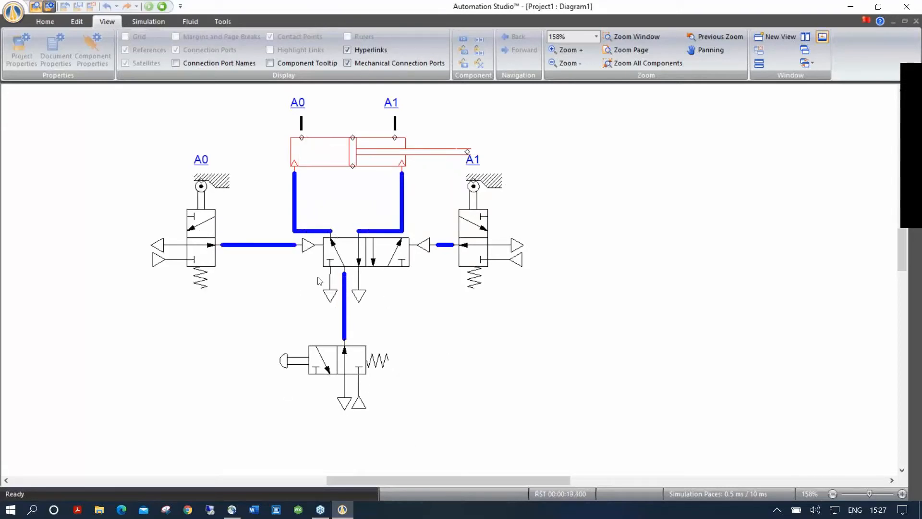
pyautogui.click(165, 7)
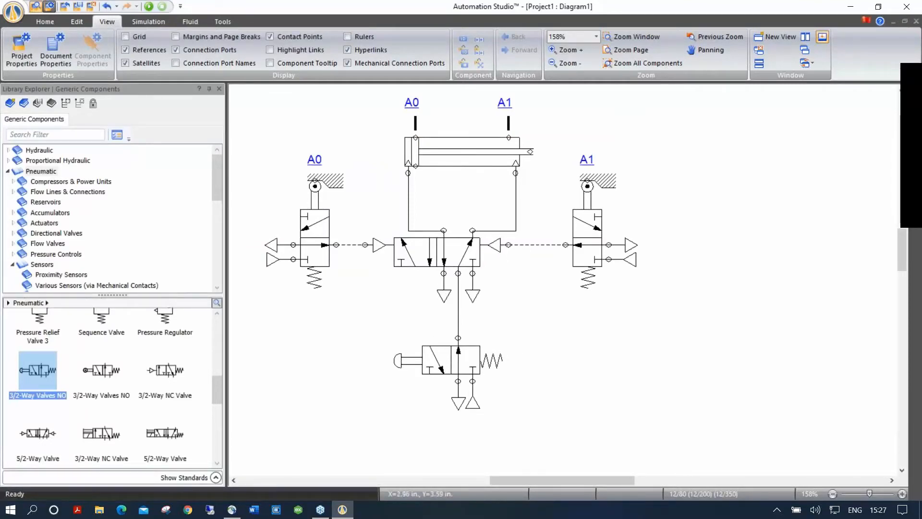
# Review the command types available in the push-button valve's builder and close its properties without changing anything
pyautogui.doubleClick(407, 361)
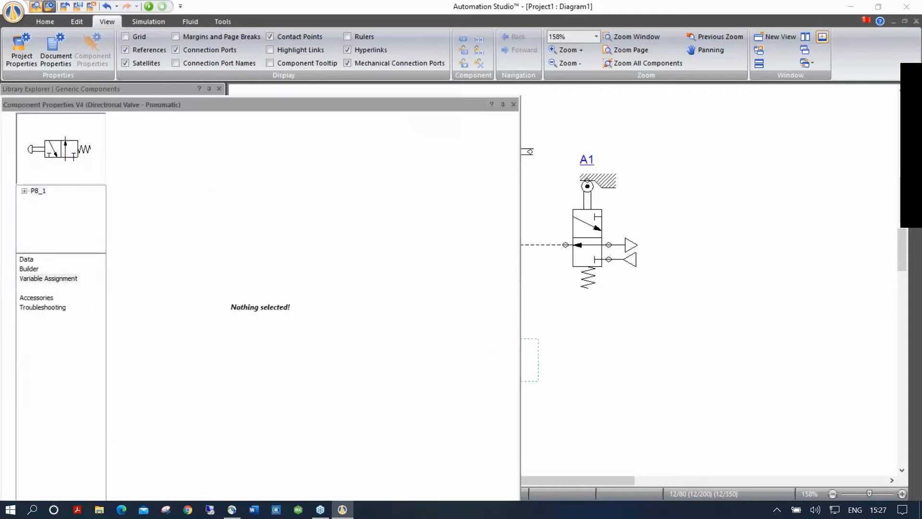
pyautogui.click(30, 268)
pyautogui.doubleClick(249, 290)
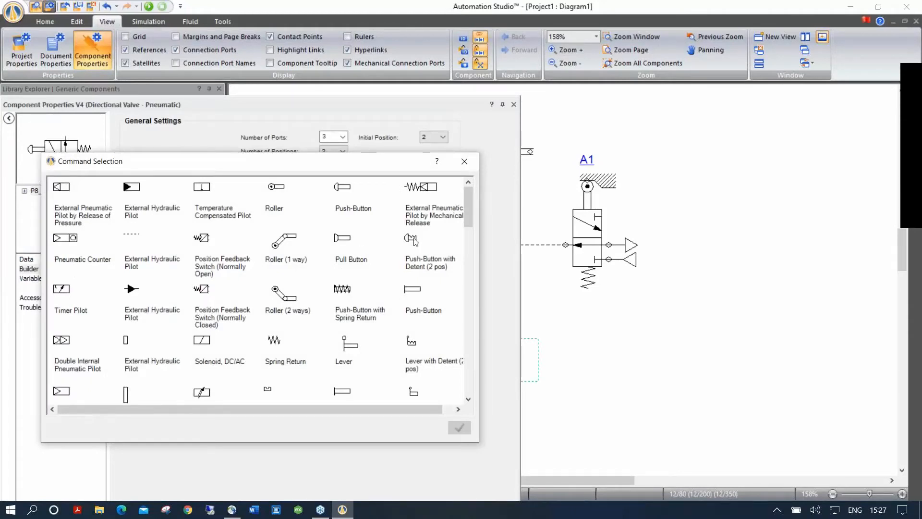
pyautogui.click(463, 162)
pyautogui.click(513, 104)
pyautogui.click(488, 282)
pyautogui.click(596, 350)
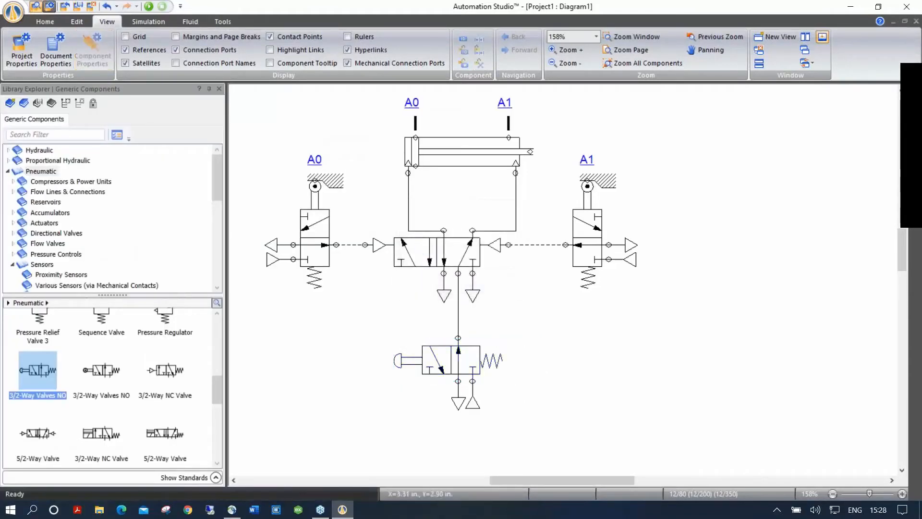
# Run the simulation again and actuate the push-button valve to check how it controls the cylinder's motion
pyautogui.click(149, 6)
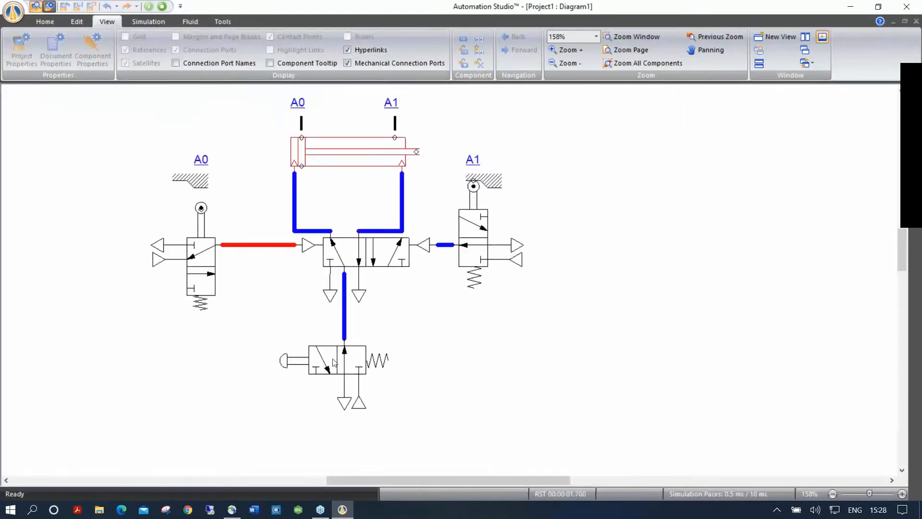
pyautogui.click(293, 366)
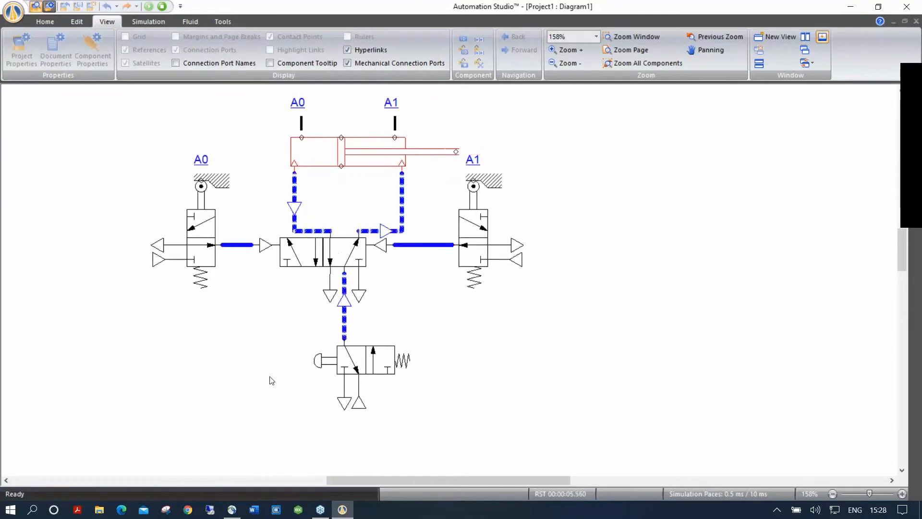
pyautogui.click(306, 363)
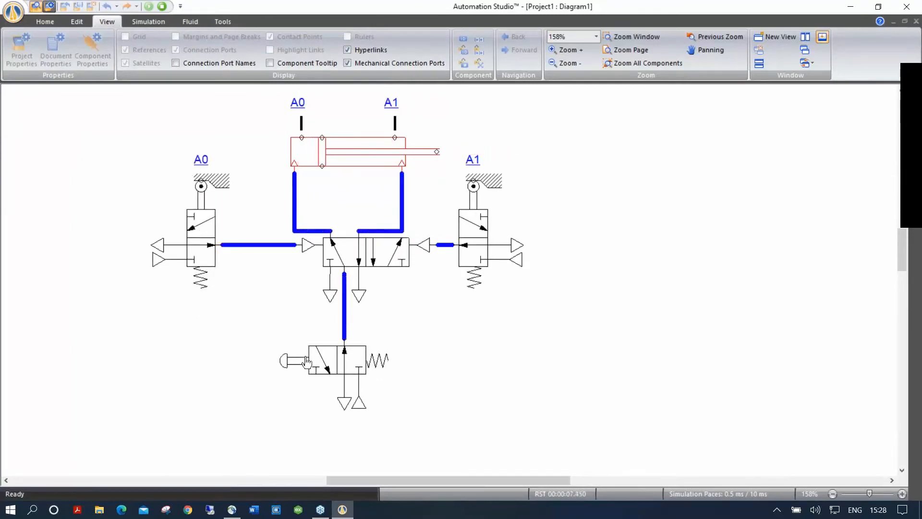
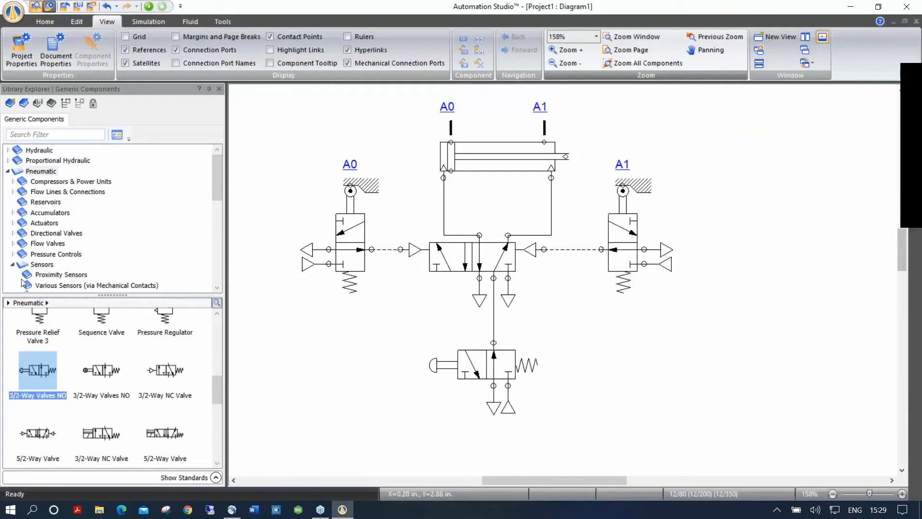
# Browse the Others category of the pneumatic sensors in the Generic Components library and collapse the Sensors category
pyautogui.scroll(-2, 217, 206)
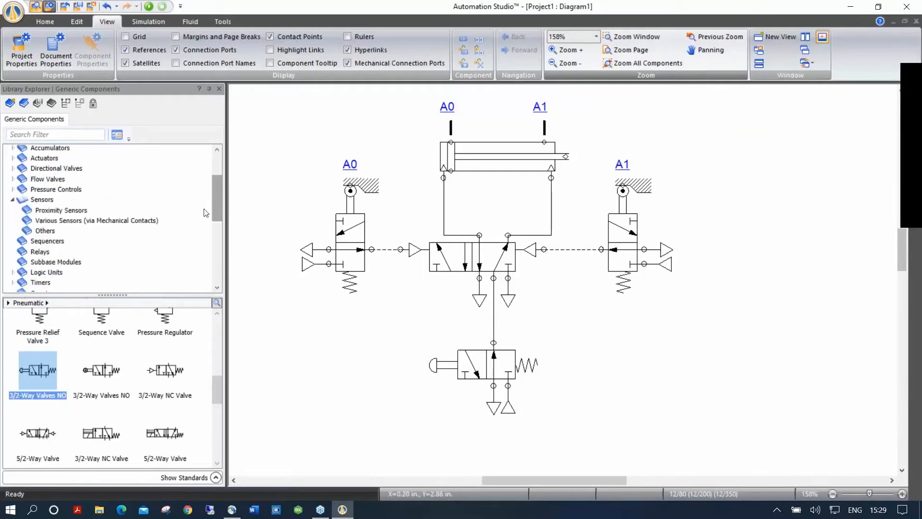
pyautogui.click(46, 231)
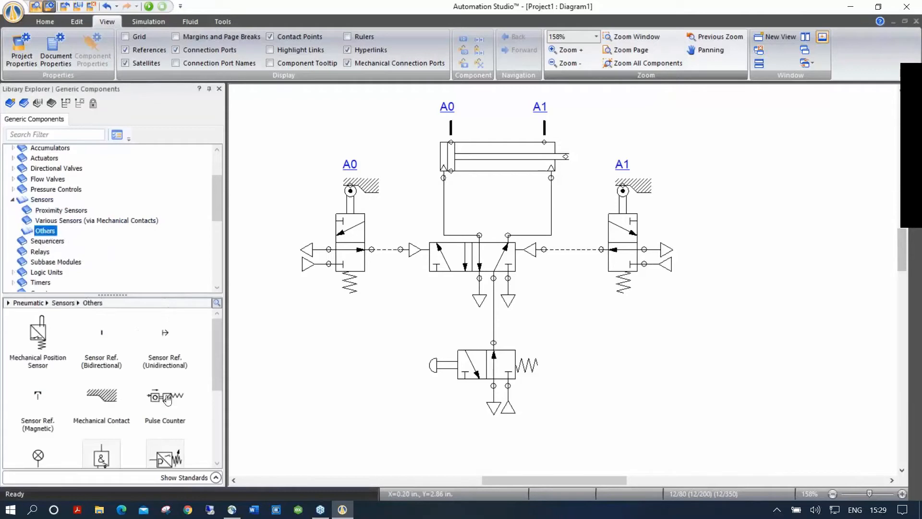
pyautogui.moveTo(215, 353)
pyautogui.mouseDown()
pyautogui.moveTo(218, 418)
pyautogui.moveTo(217, 357)
pyautogui.mouseUp()
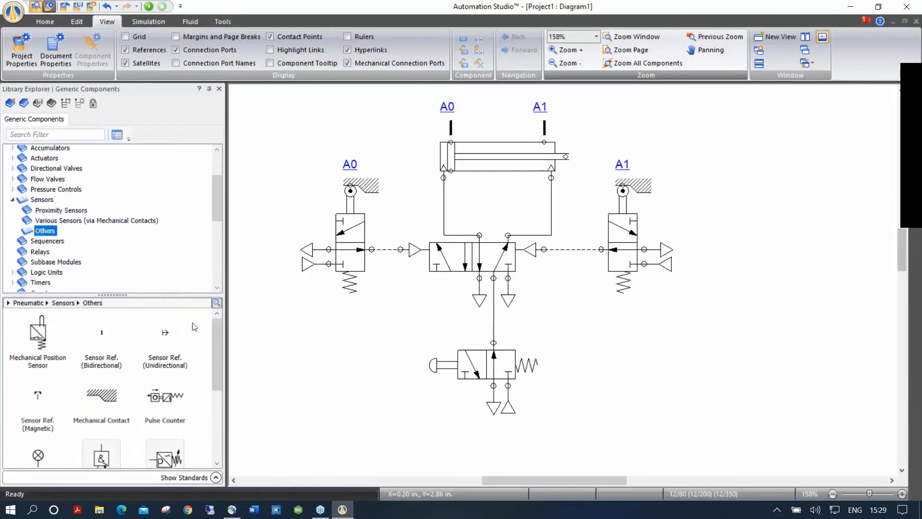
pyautogui.click(12, 202)
pyautogui.scroll(2, 28, 202)
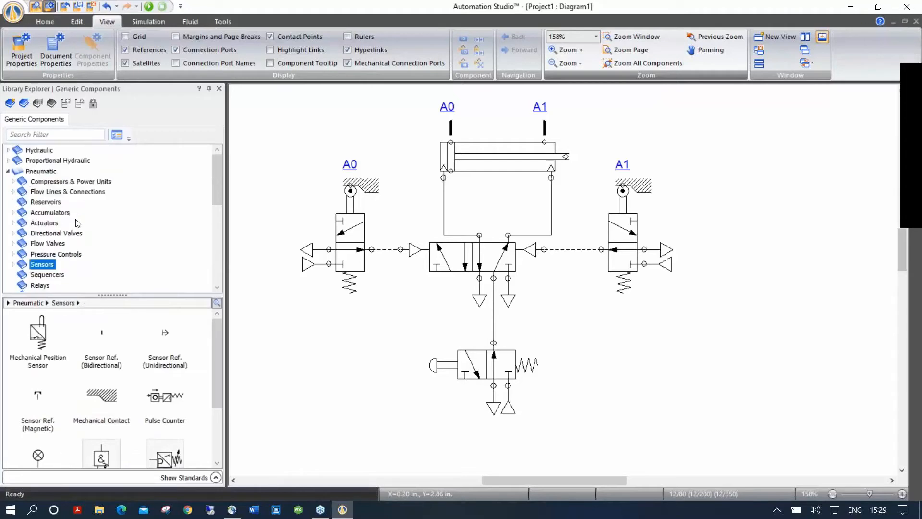
# Create a new component library named Webinar in the Desktop > Training > Pneumatic folder
pyautogui.click(10, 104)
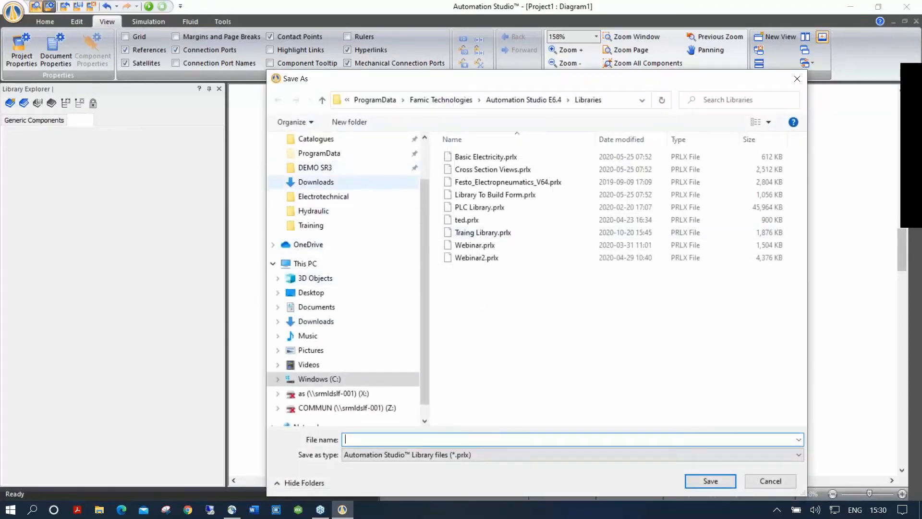
pyautogui.click(313, 292)
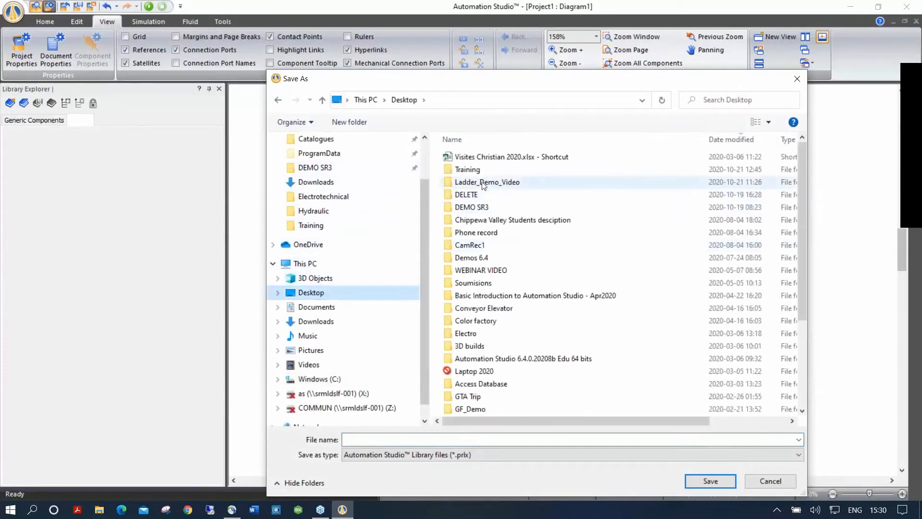
pyautogui.doubleClick(468, 169)
pyautogui.doubleClick(470, 169)
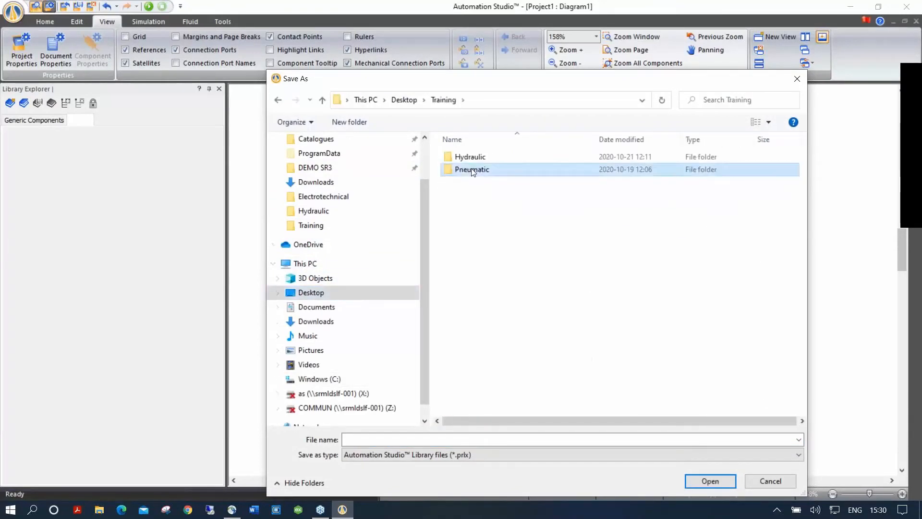
pyautogui.click(378, 440)
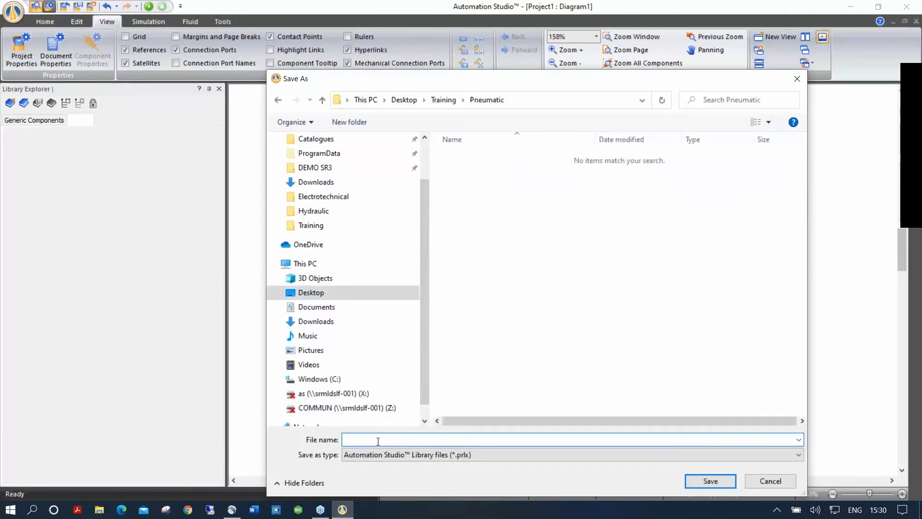
pyautogui.write('Webinar')
pyautogui.click(700, 481)
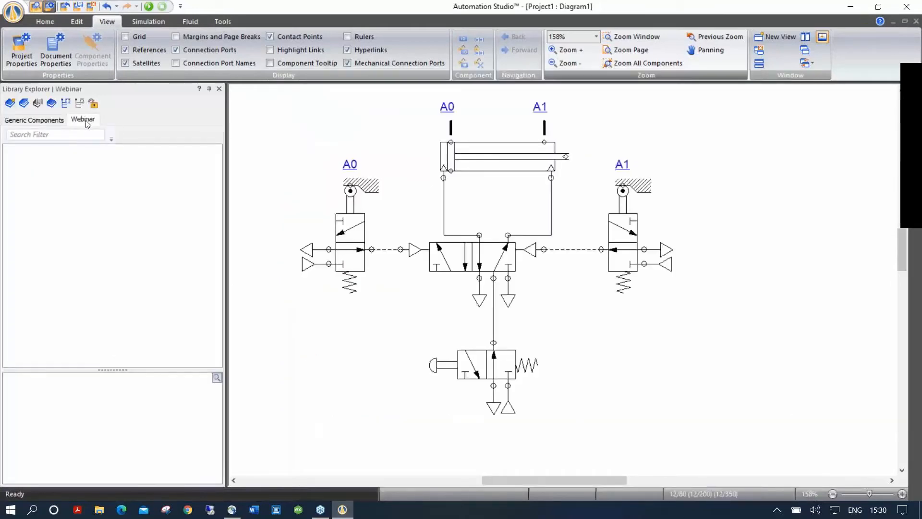
# Compare the Generic Components and Webinar libraries, and view the dialog for opening an existing library without loading one
pyautogui.click(58, 124)
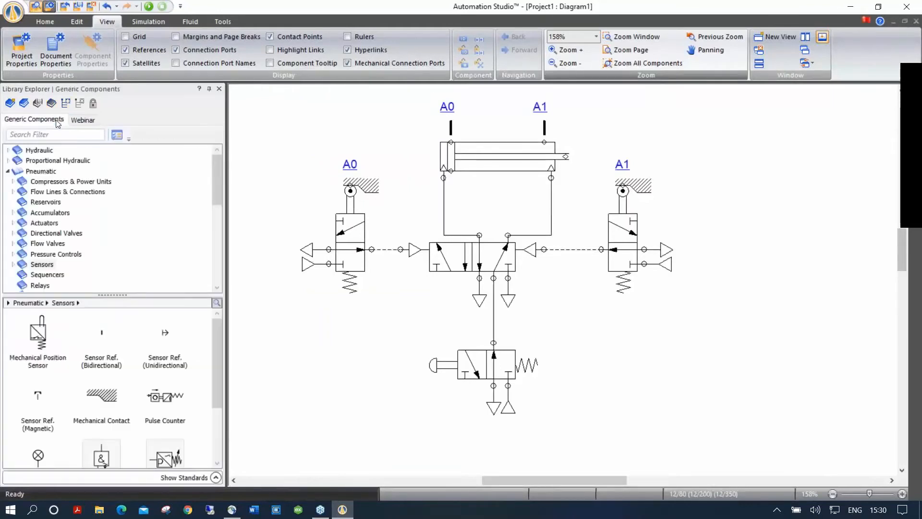
pyautogui.click(80, 121)
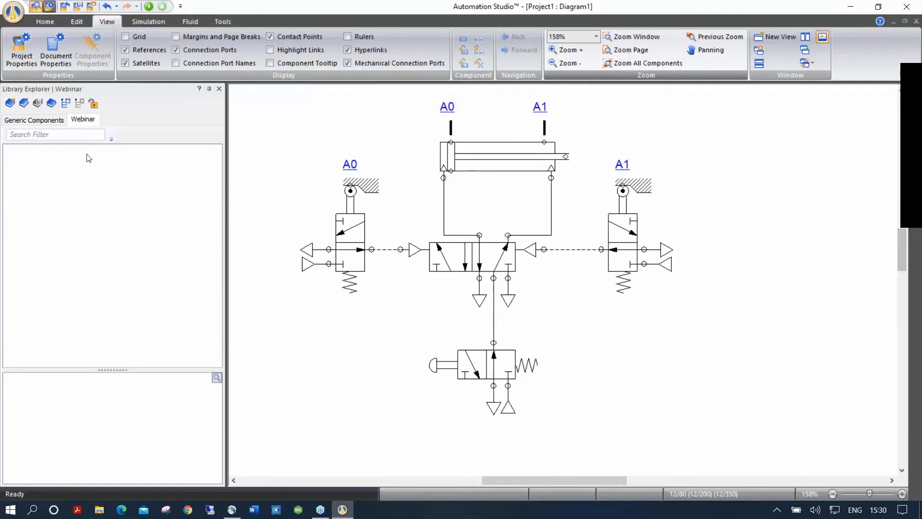
pyautogui.click(26, 107)
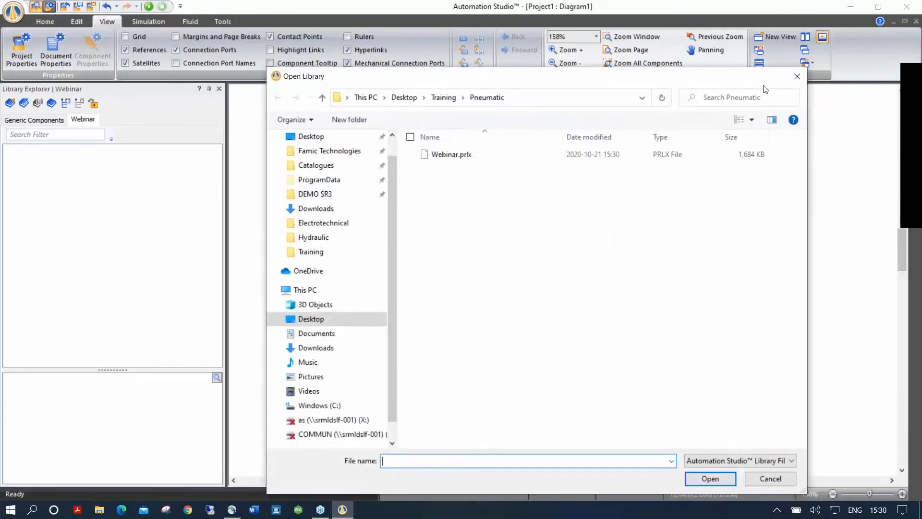
pyautogui.click(797, 77)
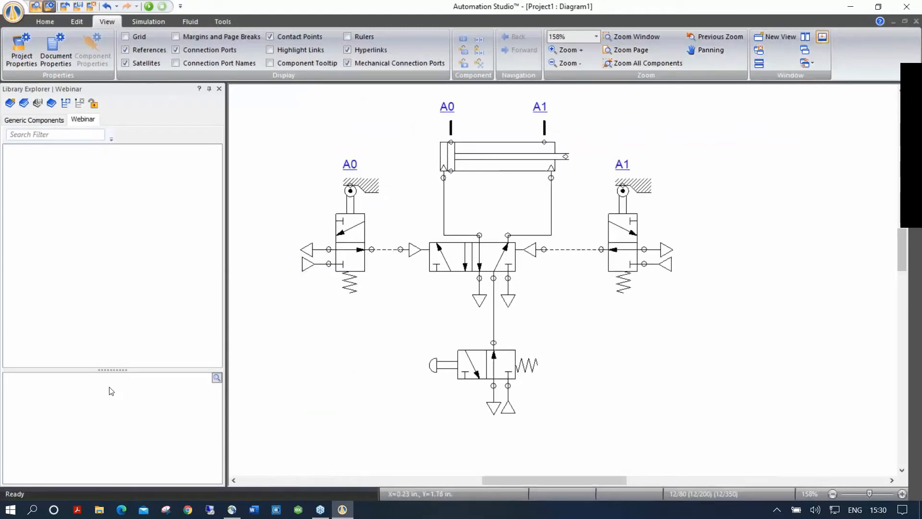
# Add a category to the Webinar library and name it Pneumatic
pyautogui.click(66, 104)
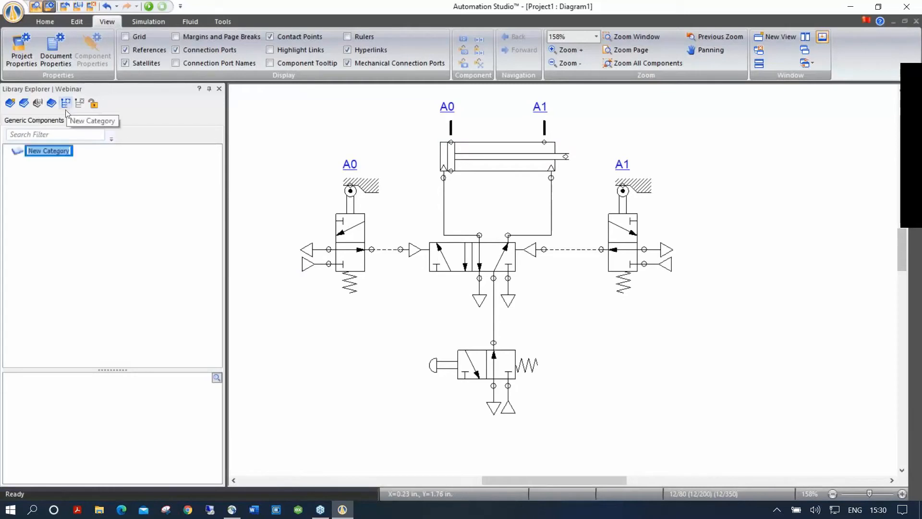
pyautogui.write('Pneumatoc')
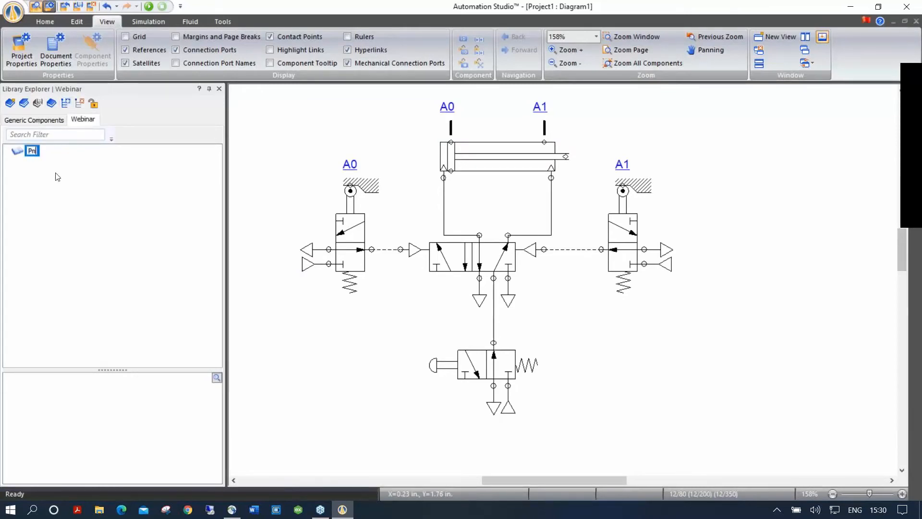
pyautogui.press('Return')
pyautogui.rightClick(56, 154)
pyautogui.click(60, 189)
pyautogui.click(59, 151)
pyautogui.press('BackSpace')
pyautogui.write('ic')
pyautogui.press('Return')
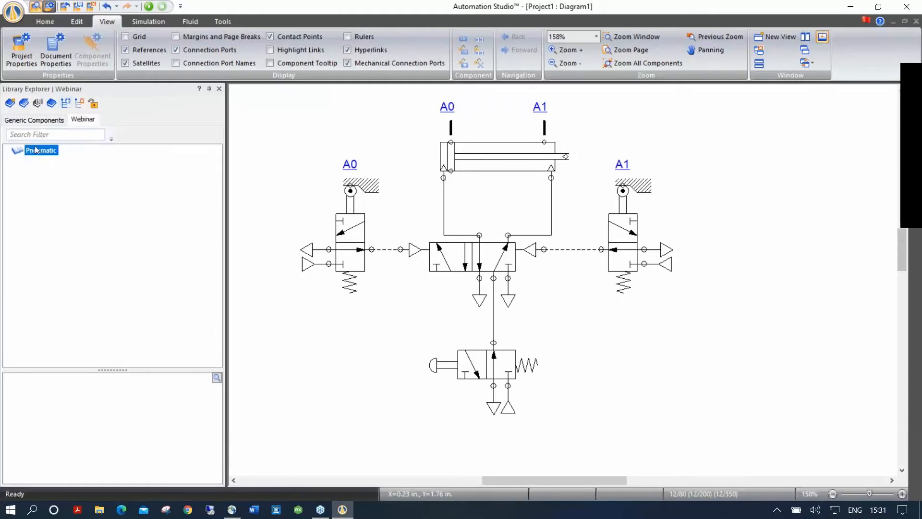
# Add a subcategory named Lab1 under the Pneumatic category
pyautogui.click(66, 103)
pyautogui.write('Lab1')
pyautogui.press('Return')
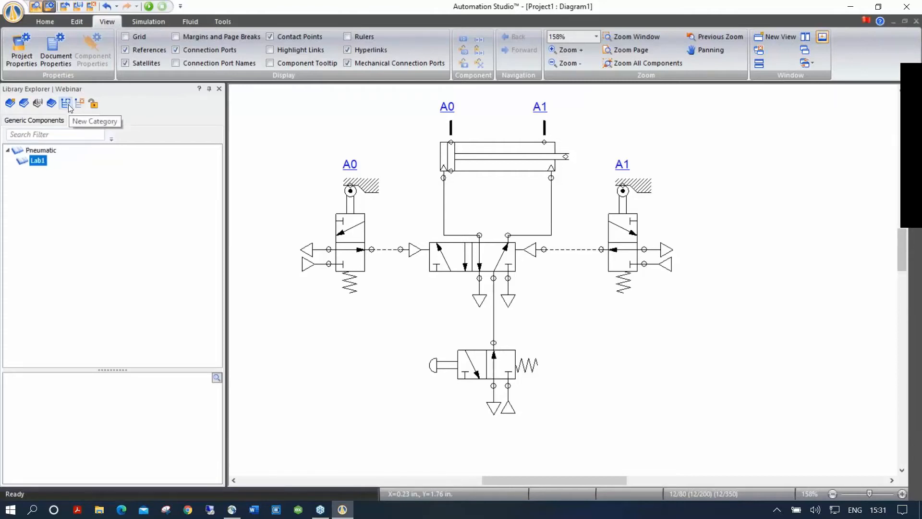
# Add the diagram's double-acting cylinder, 5/2-way valve and push-button directional valve to the Lab1 category
pyautogui.moveTo(110, 370); pyautogui.dragTo(110, 275)
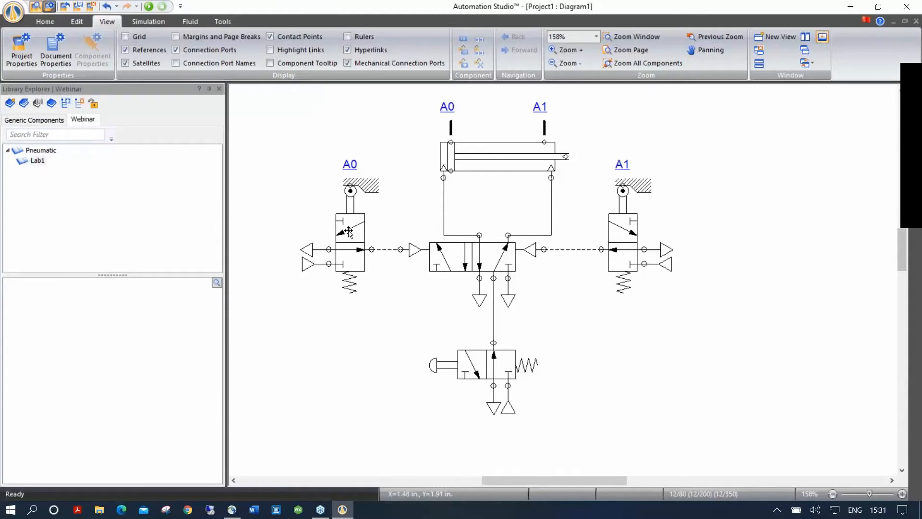
pyautogui.click(456, 159)
pyautogui.moveTo(456, 159); pyautogui.dragTo(86, 339)
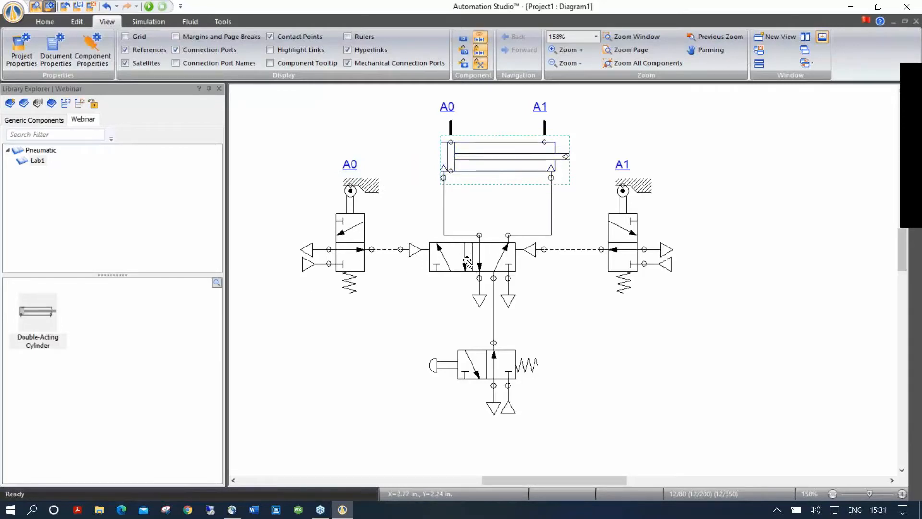
pyautogui.moveTo(465, 262); pyautogui.dragTo(137, 342)
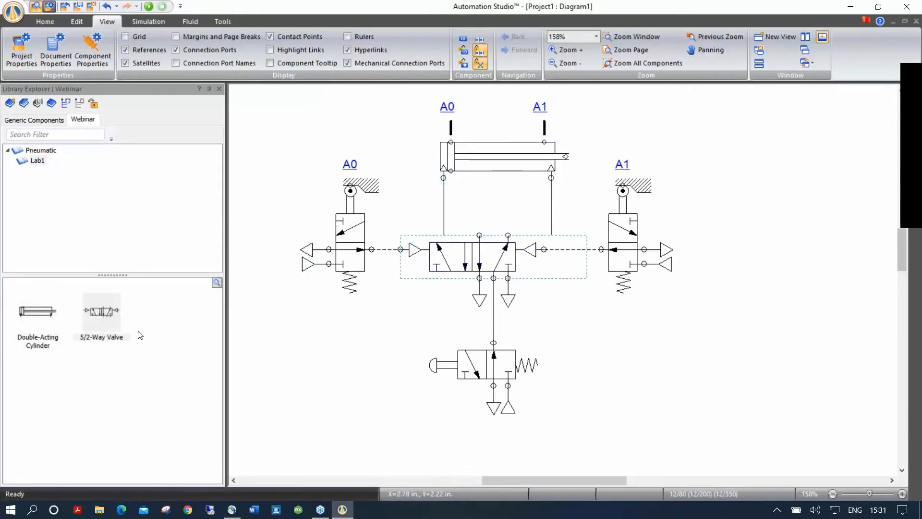
pyautogui.click(454, 367)
pyautogui.moveTo(452, 368); pyautogui.dragTo(153, 332)
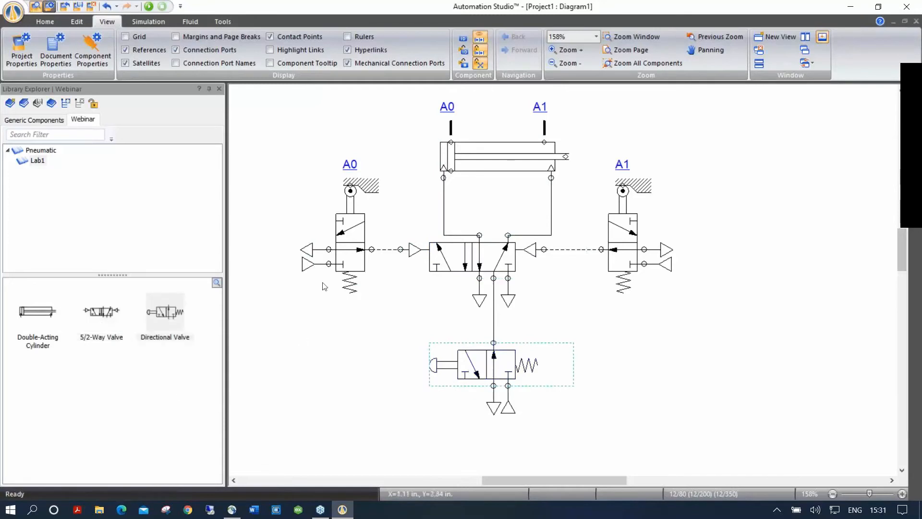
# Add the A0 roller-operated valve group to the Lab1 category and rename the library component 3/2
pyautogui.click(345, 243)
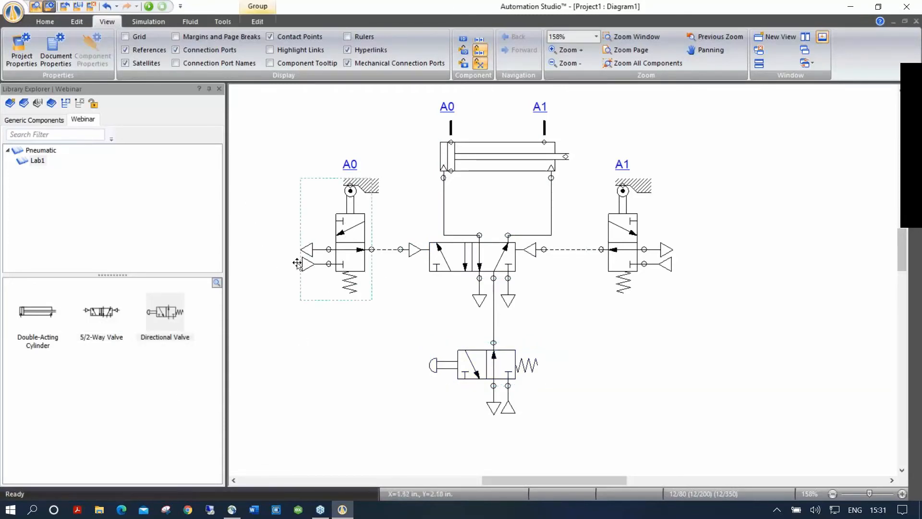
pyautogui.moveTo(346, 236); pyautogui.dragTo(136, 377)
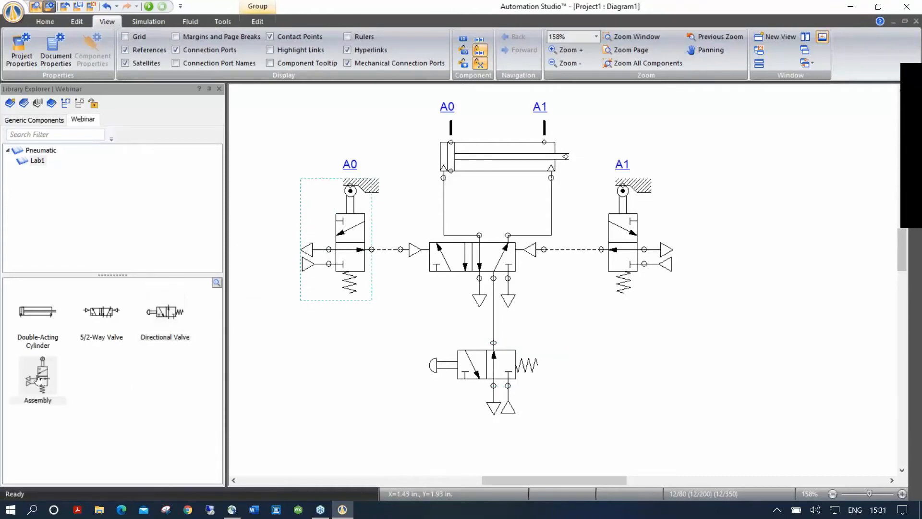
pyautogui.click(29, 398)
pyautogui.rightClick(29, 398)
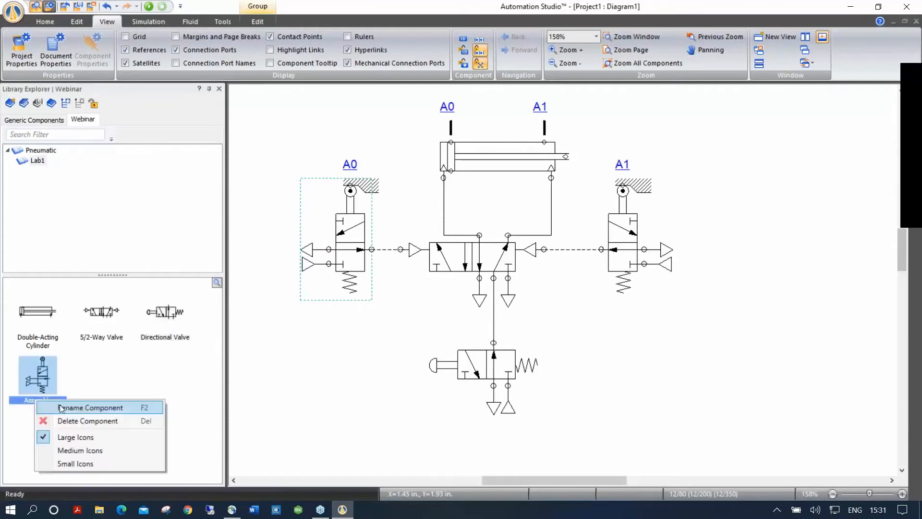
pyautogui.click(72, 406)
pyautogui.write('3/2')
pyautogui.press('Return')
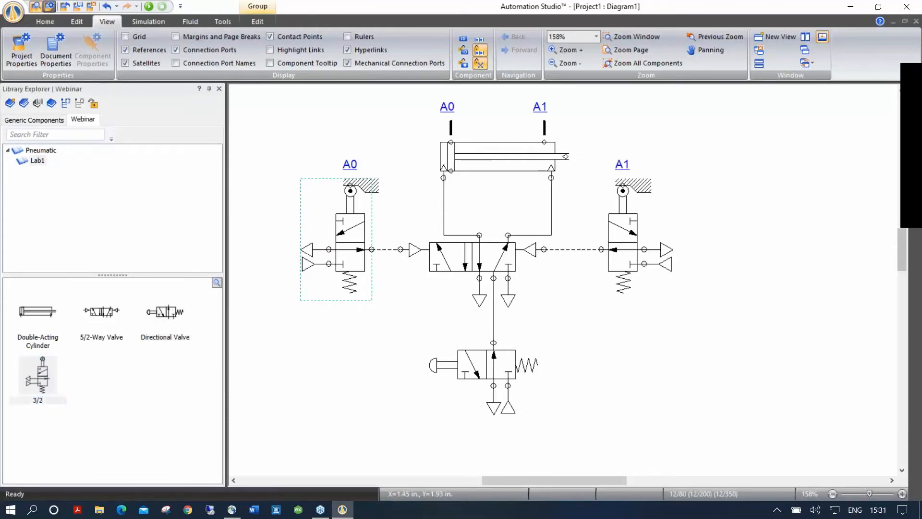
# Group the A0 roller valve with its hatched sensor symbol, add the assembly to Lab1, and ungroup it in the diagram
pyautogui.click(390, 192)
pyautogui.moveTo(249, 136); pyautogui.dragTo(393, 340)
pyautogui.rightClick(340, 220)
pyautogui.click(374, 326)
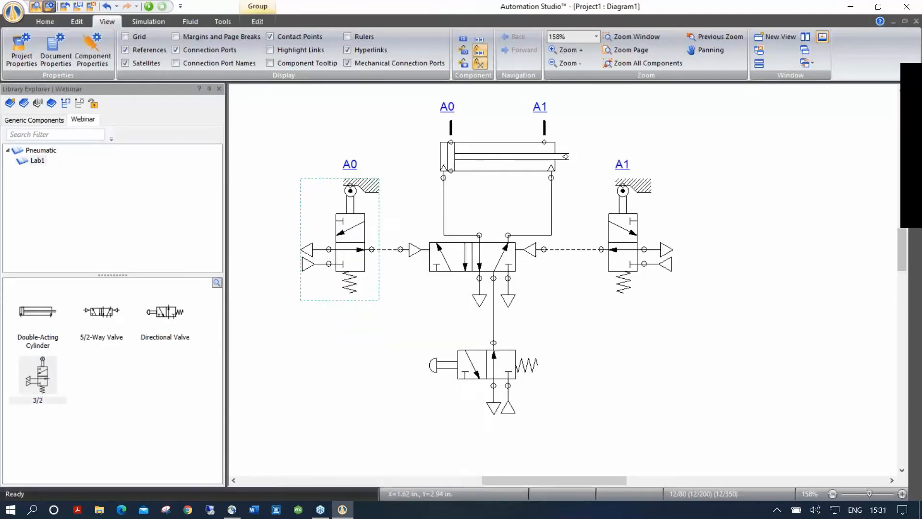
pyautogui.moveTo(350, 249); pyautogui.dragTo(112, 394)
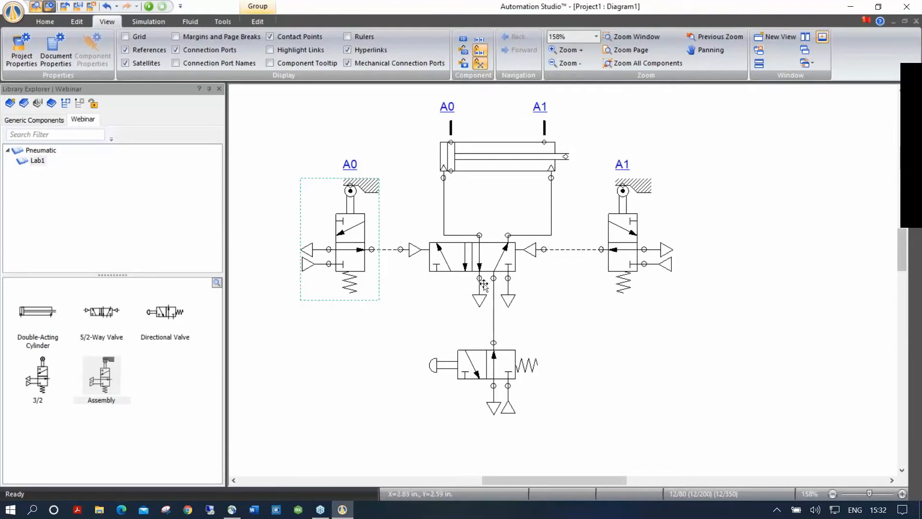
pyautogui.rightClick(358, 228)
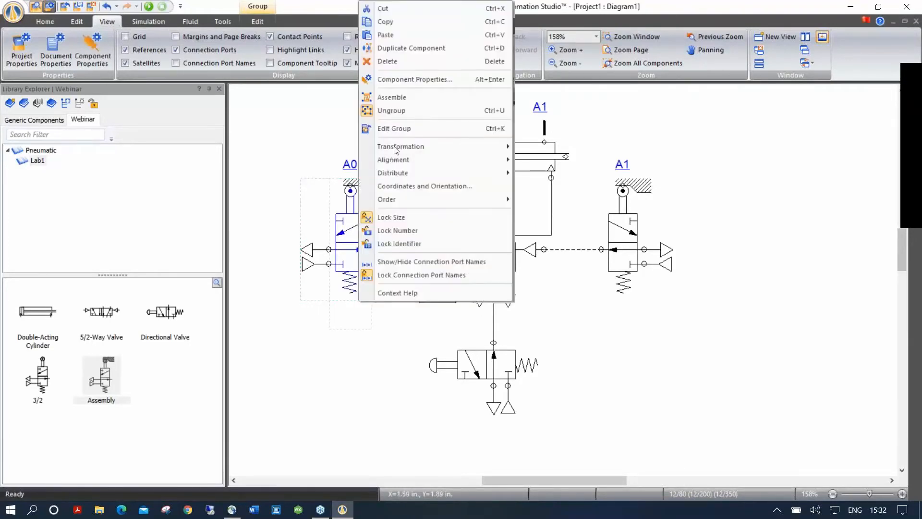
pyautogui.click(391, 111)
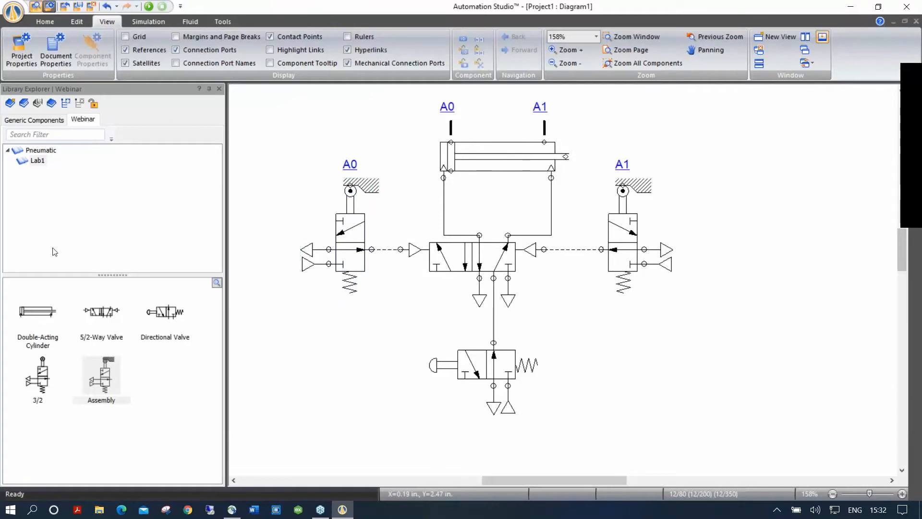
# Add a second subcategory named Parker Trainer under the Pneumatic category
pyautogui.moveTo(38, 381)
pyautogui.click(35, 161)
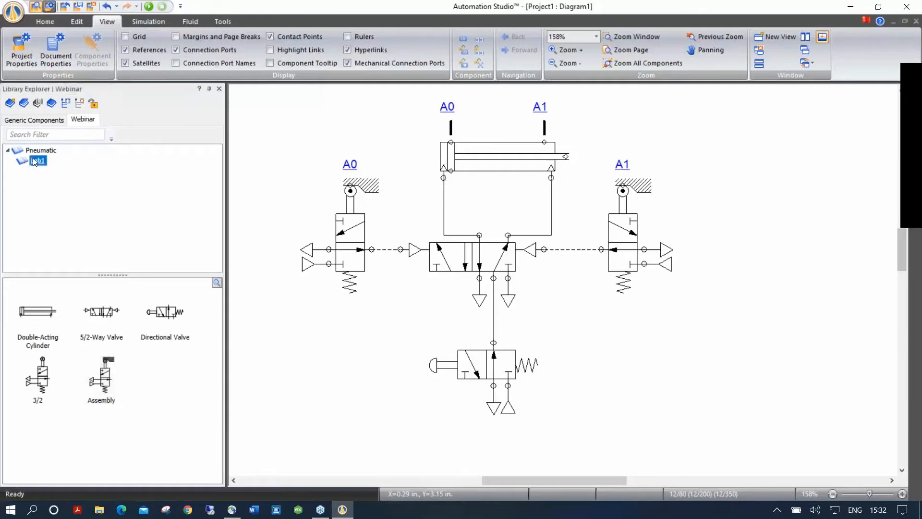
pyautogui.click(41, 150)
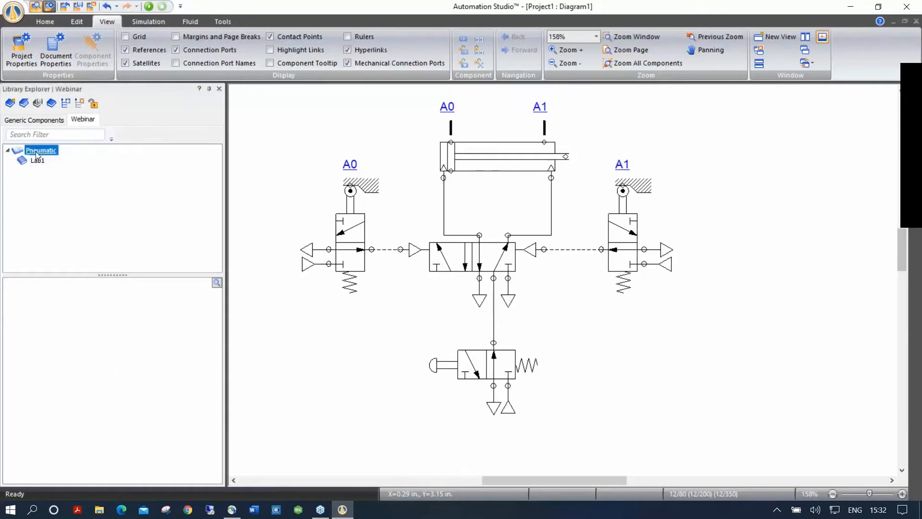
pyautogui.click(65, 104)
pyautogui.write('Parker t')
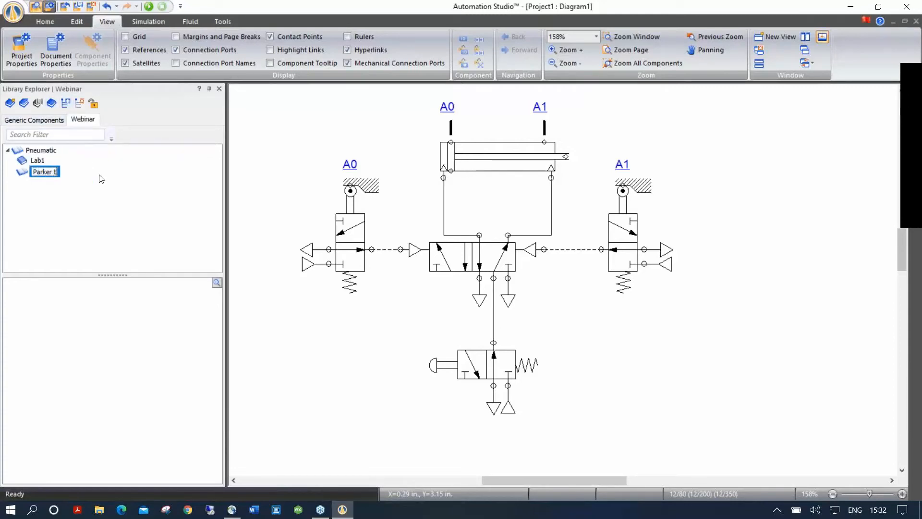
pyautogui.write('Trainer')
pyautogui.press('Return')
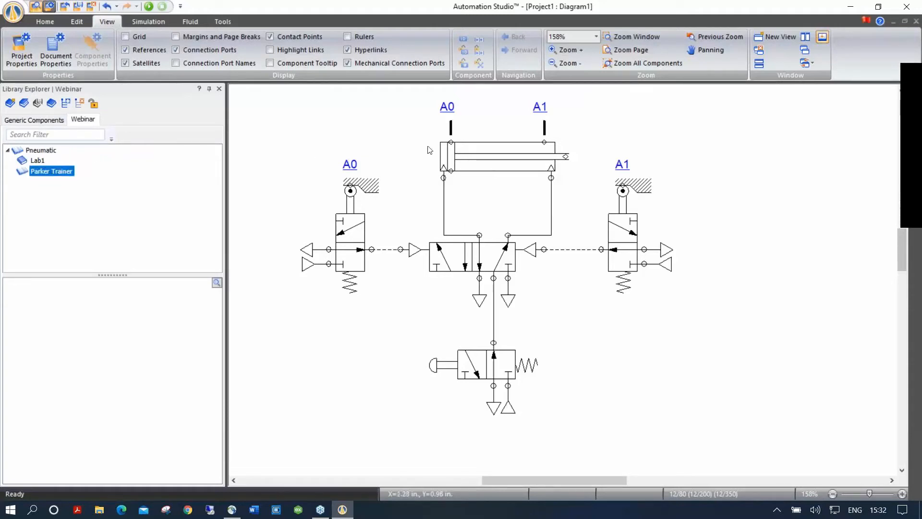
# Set the double-acting cylinder's component name to PA-A and display that name on the diagram
pyautogui.click(484, 152)
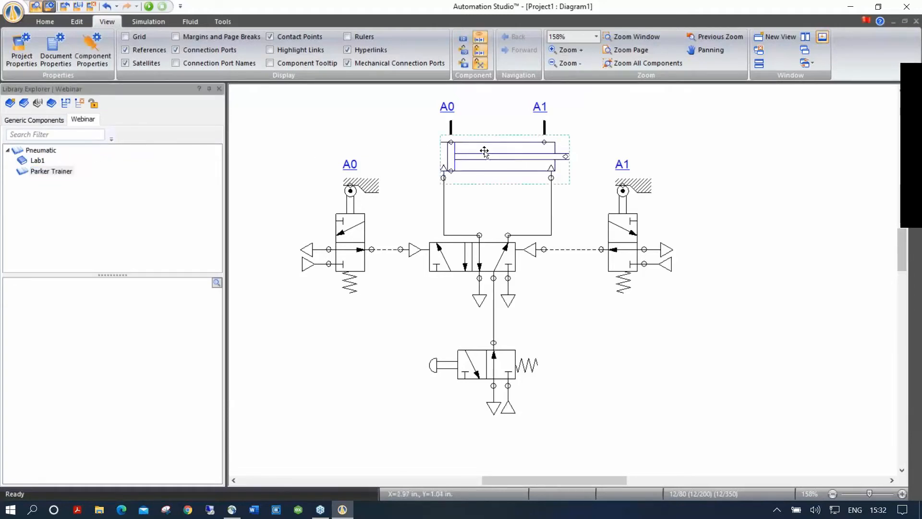
pyautogui.click(92, 51)
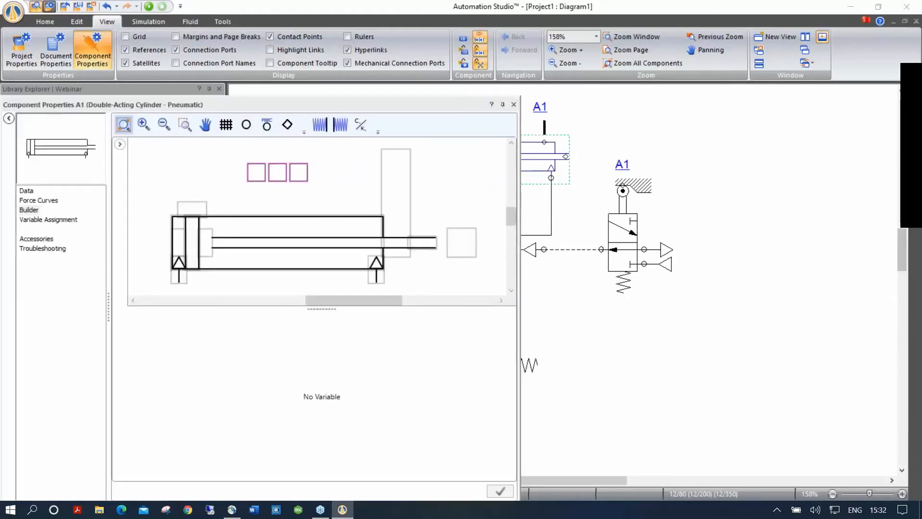
pyautogui.click(26, 191)
pyautogui.moveTo(288, 105); pyautogui.dragTo(307, 42)
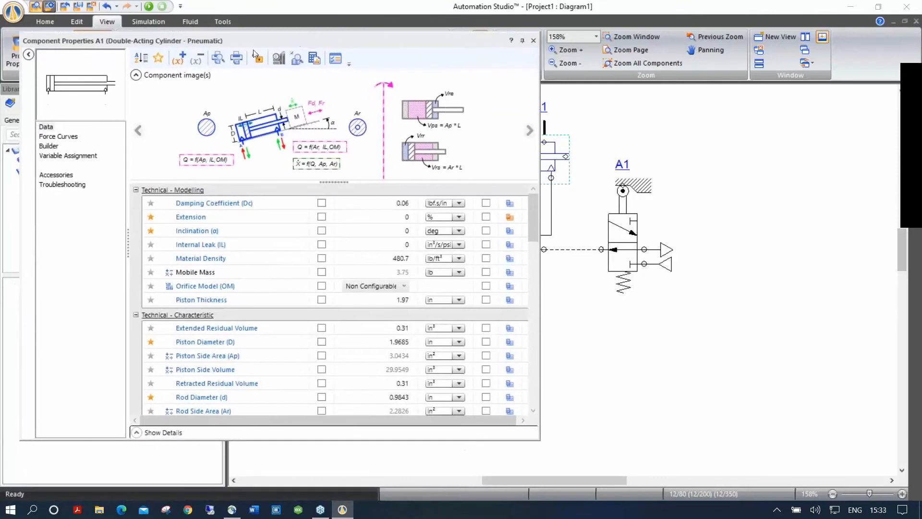
pyautogui.click(158, 58)
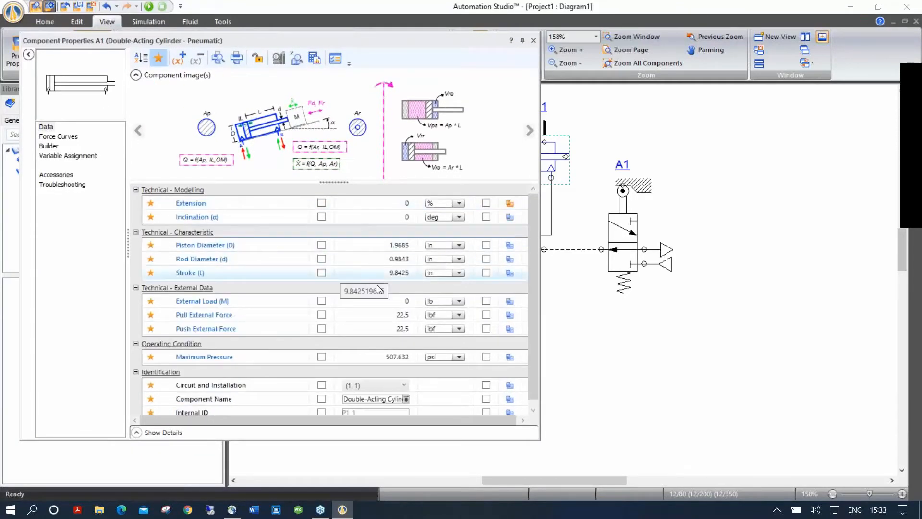
pyautogui.moveTo(345, 399); pyautogui.dragTo(495, 407)
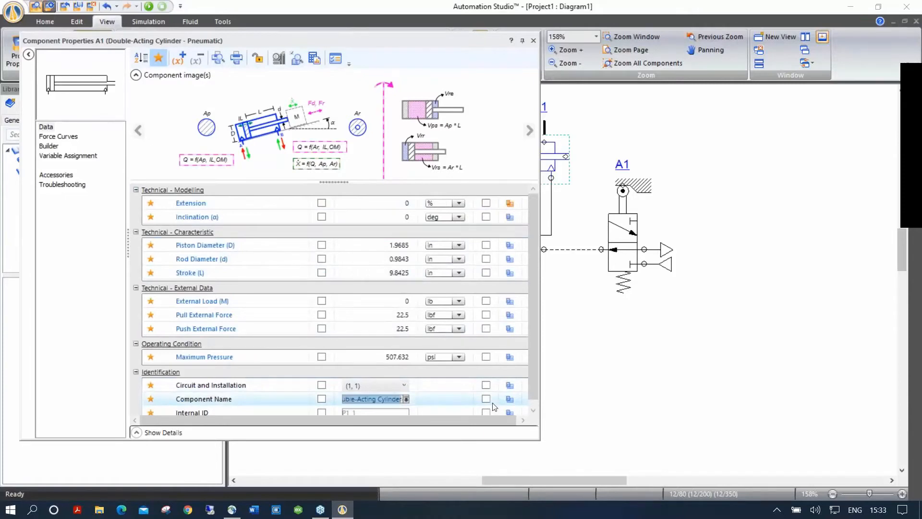
pyautogui.write('P')
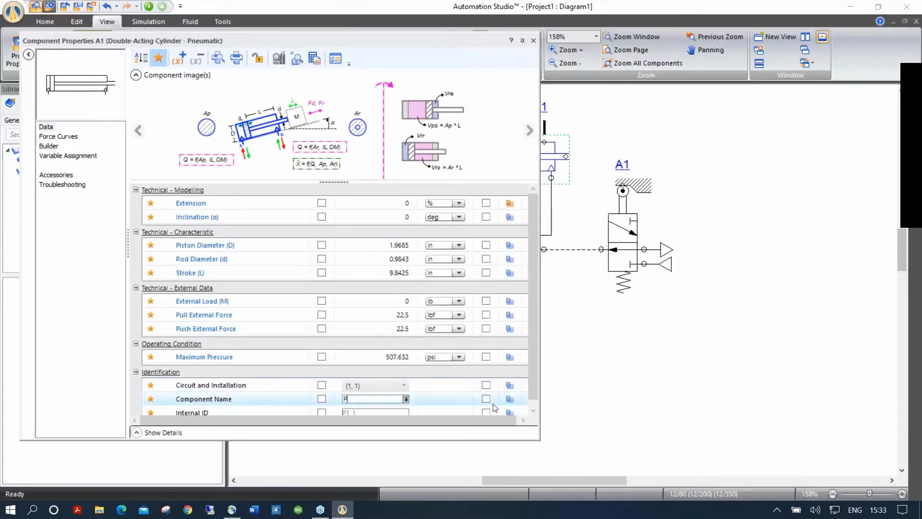
pyautogui.write('A-A')
pyautogui.click(321, 400)
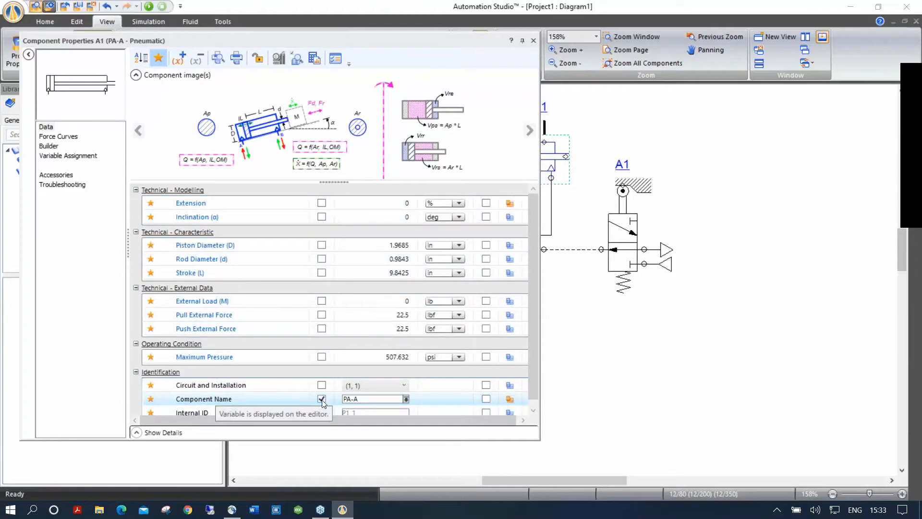
pyautogui.click(533, 41)
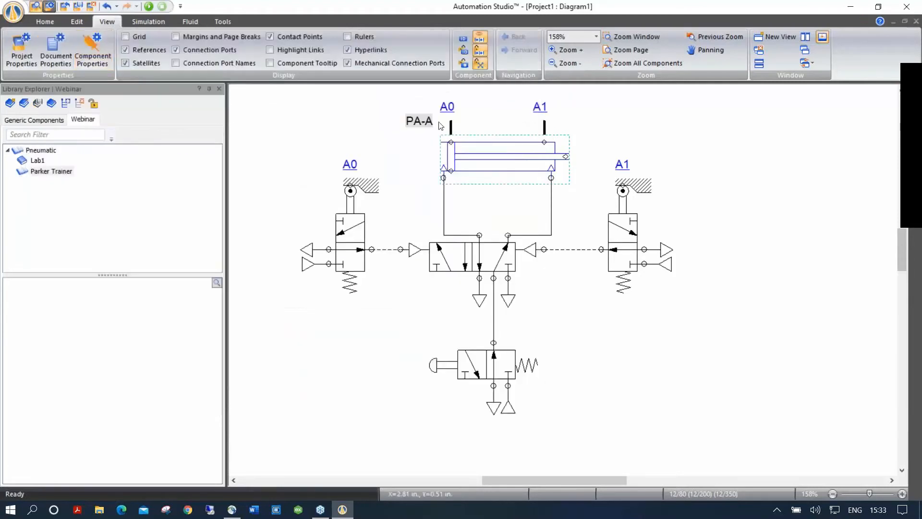
# With the cylinder moved clear of the circuit, place its PA-A label centred above it and format the label bold, green, size 11
pyautogui.moveTo(414, 124); pyautogui.dragTo(793, 226)
pyautogui.moveTo(719, 351); pyautogui.dragTo(719, 350)
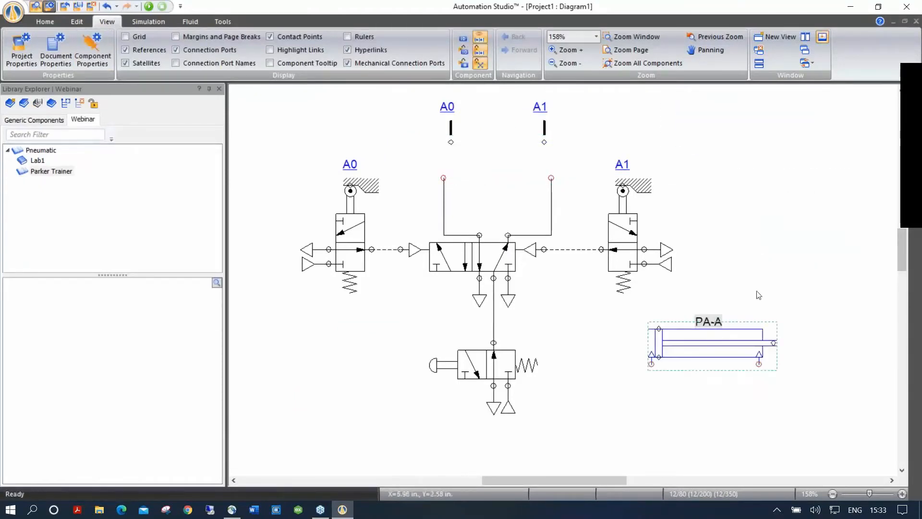
pyautogui.click(709, 321)
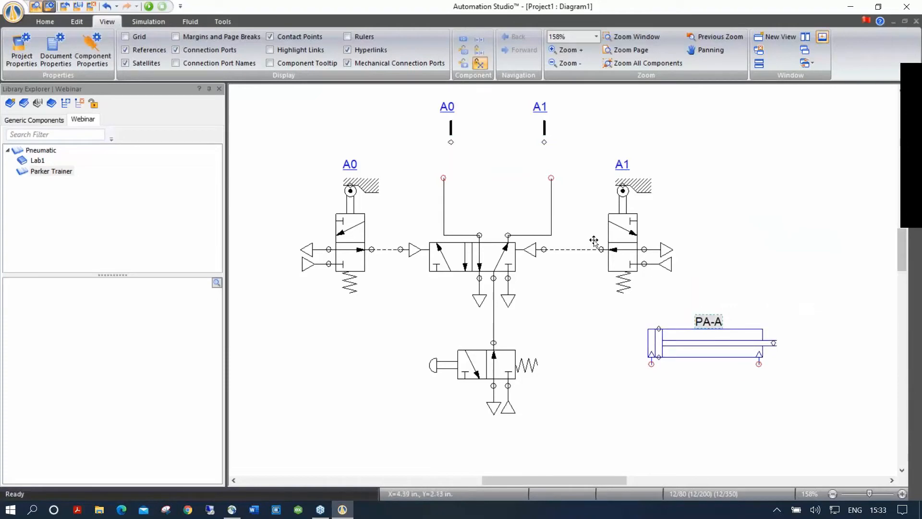
pyautogui.click(82, 22)
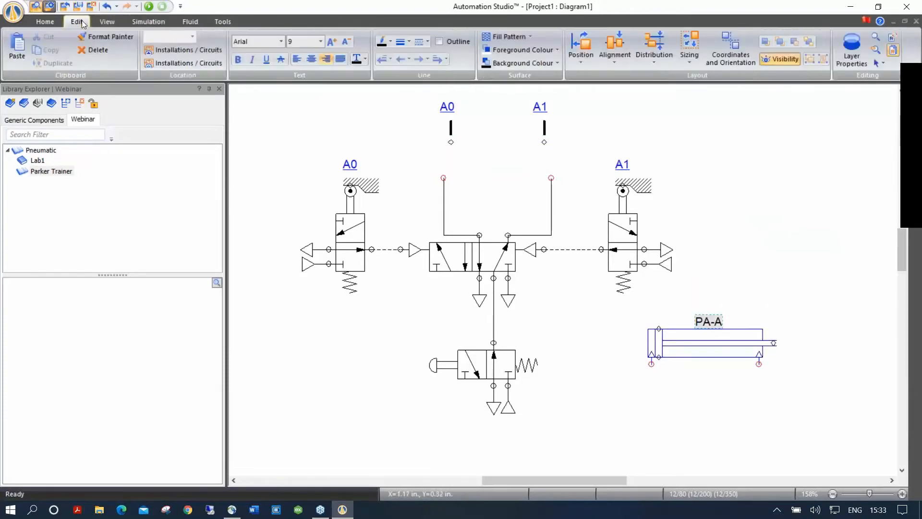
pyautogui.click(332, 42)
pyautogui.click(332, 41)
pyautogui.hotkey('ctrl', 'b')
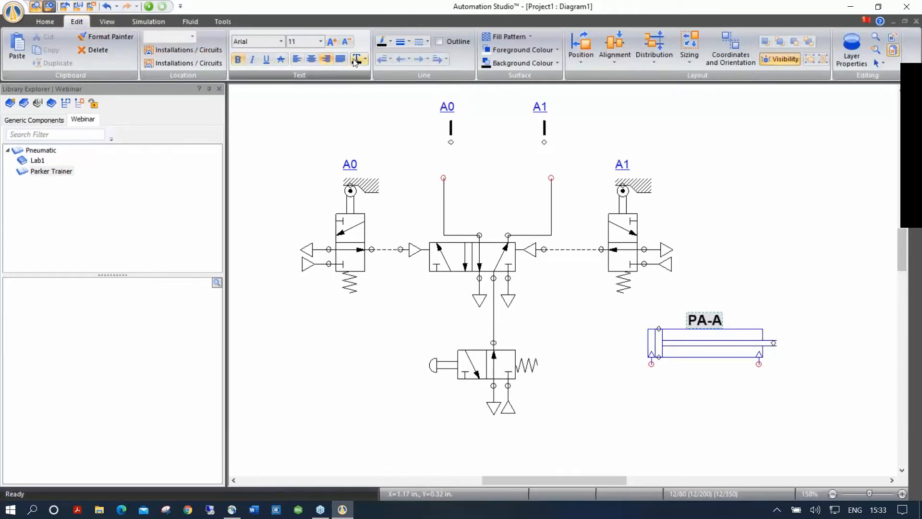
pyautogui.click(355, 60)
pyautogui.click(408, 149)
# Return the labelled cylinder to its connections in the circuit and add it to the Parker Trainer category
pyautogui.click(750, 291)
pyautogui.moveTo(718, 347); pyautogui.dragTo(509, 168)
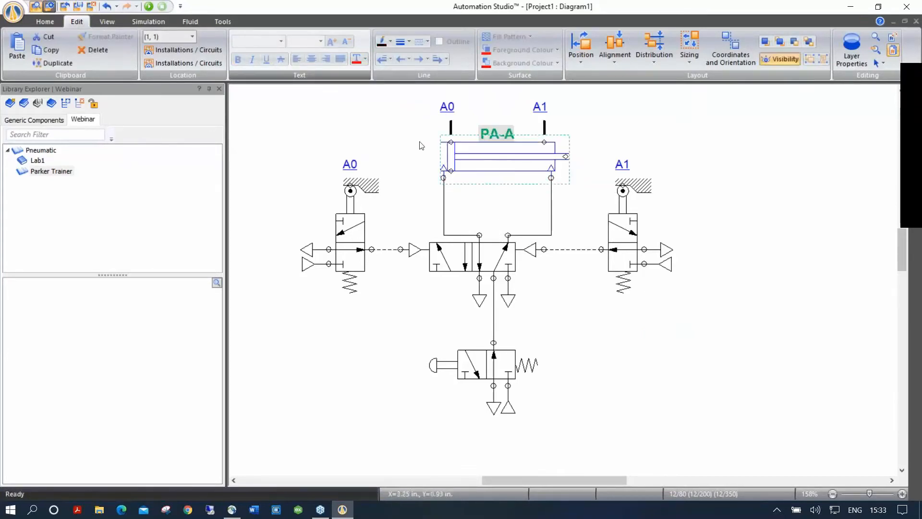
pyautogui.moveTo(490, 154); pyautogui.dragTo(115, 335)
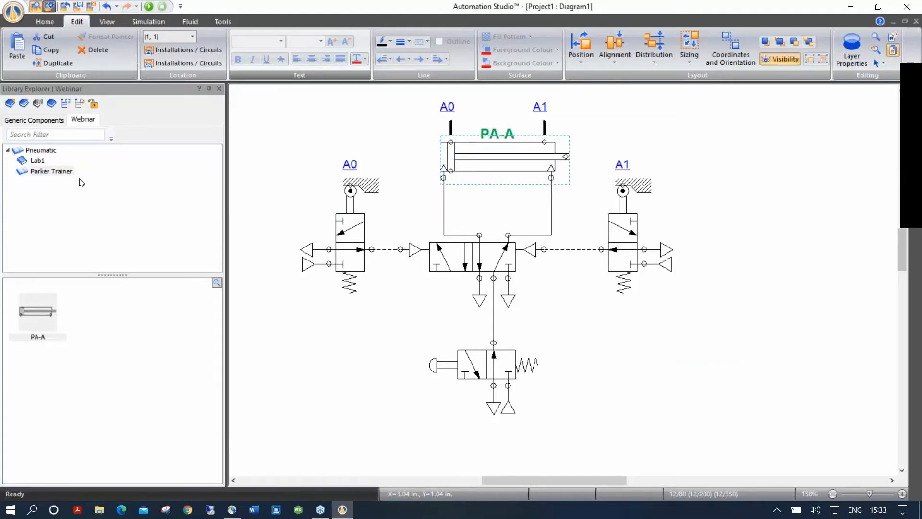
# Open the existing 6.4 .prlx library from the DEMO SR3 Libraries folder and show its Pictures category
pyautogui.click(24, 103)
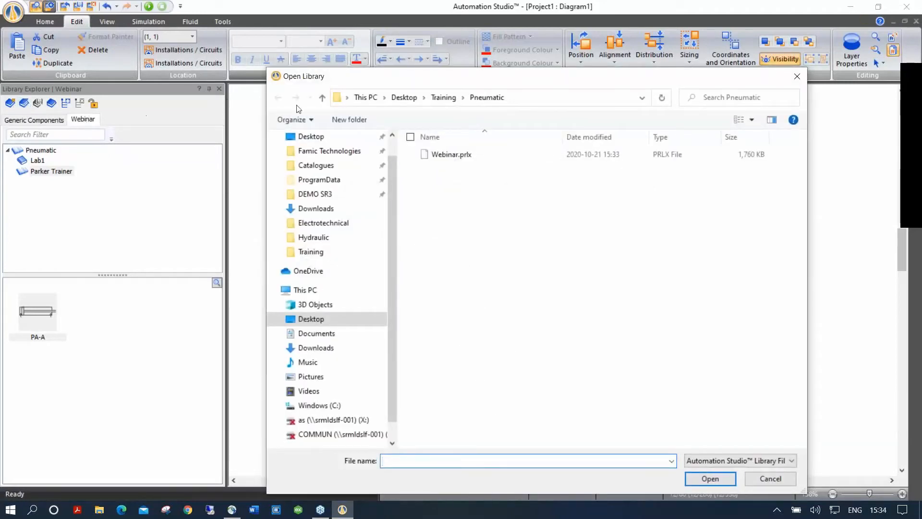
pyautogui.click(331, 193)
pyautogui.click(453, 171)
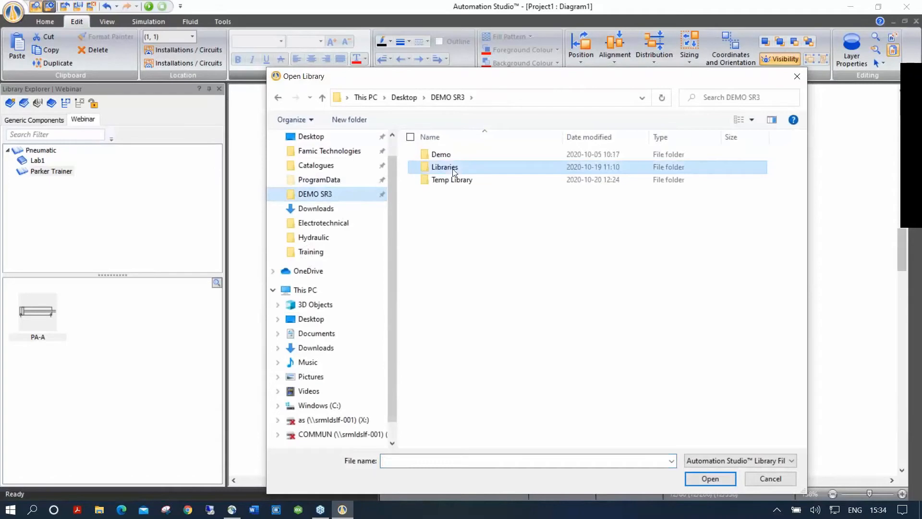
pyautogui.doubleClick(454, 171)
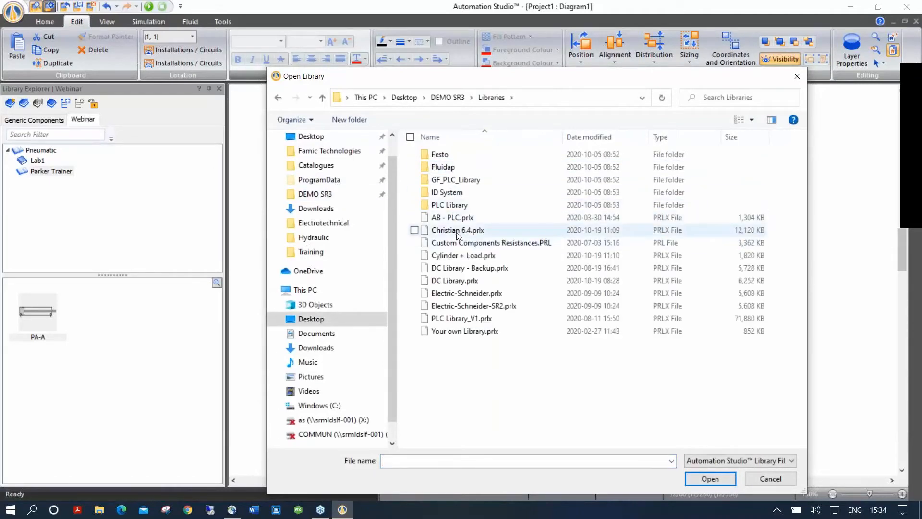
pyautogui.doubleClick(458, 230)
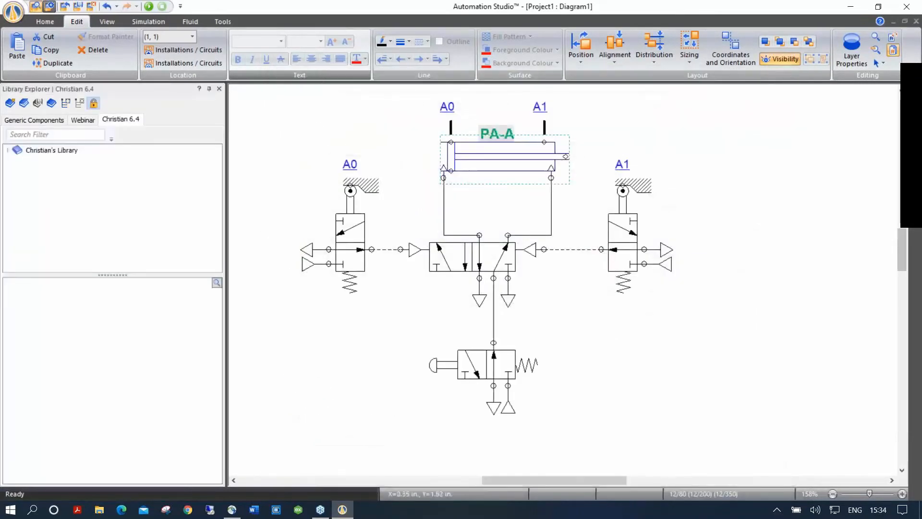
pyautogui.click(8, 151)
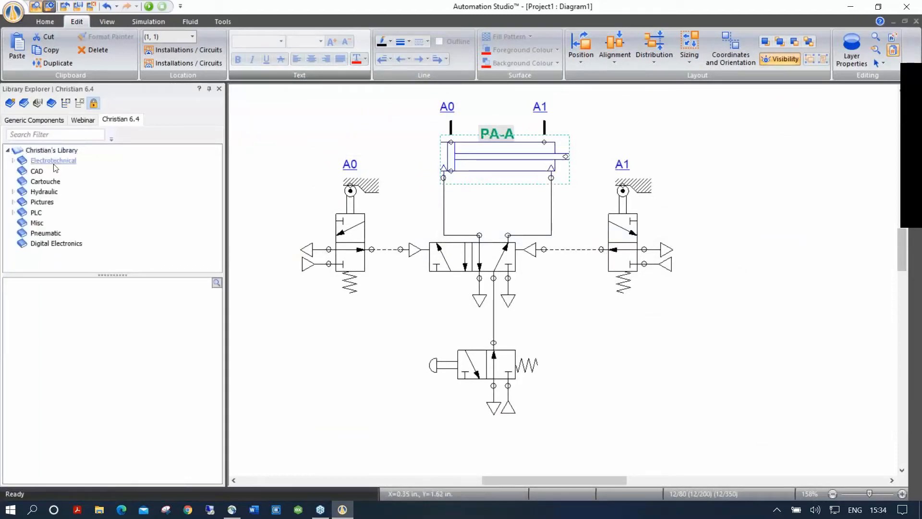
pyautogui.doubleClick(50, 202)
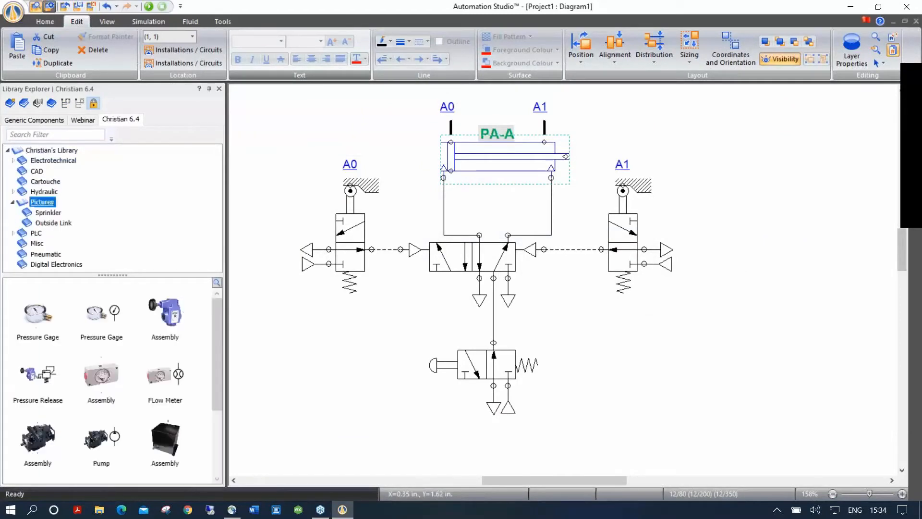
# Insert the picture-and-symbol Pressure Gage, Flow Meter and Pump into the empty diagram area beside the circuit, with the pump below the flow meter
pyautogui.click(607, 376)
pyautogui.moveTo(668, 348); pyautogui.dragTo(442, 150)
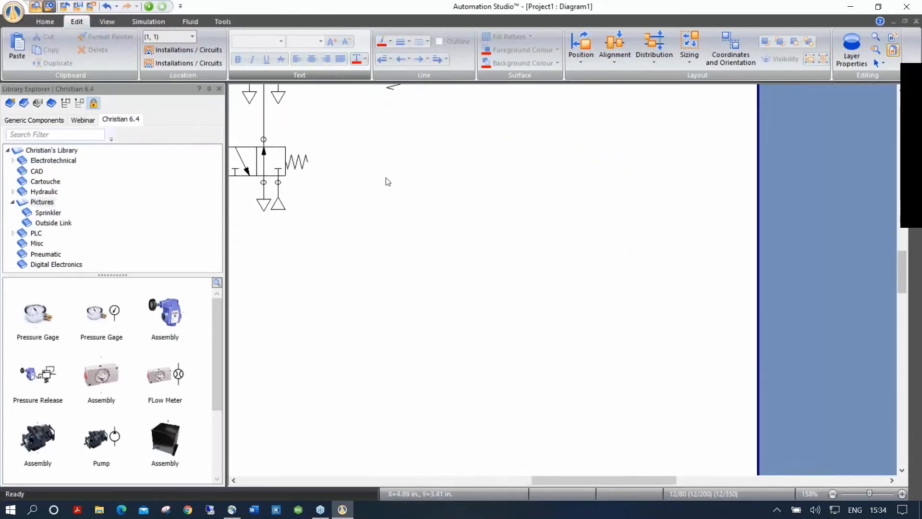
pyautogui.moveTo(110, 316); pyautogui.dragTo(548, 166)
pyautogui.moveTo(158, 384); pyautogui.dragTo(600, 228)
pyautogui.moveTo(108, 437); pyautogui.dragTo(580, 288)
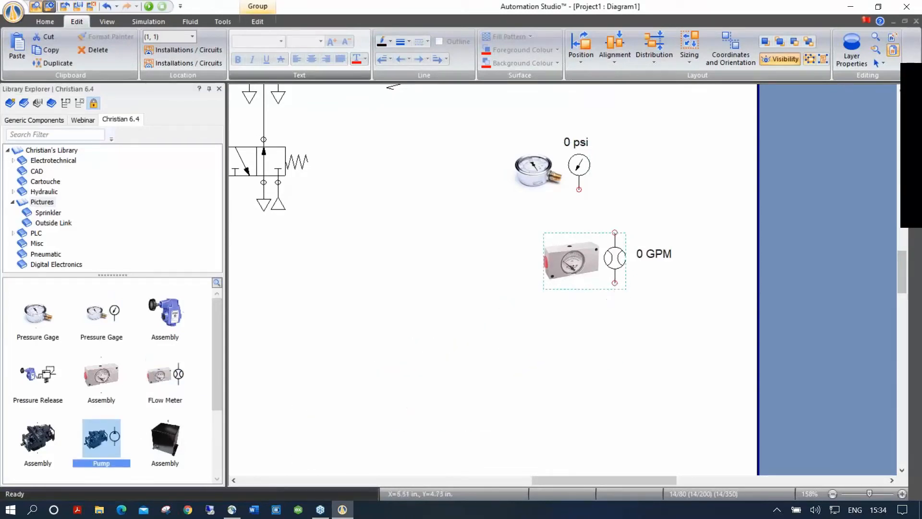
pyautogui.click(464, 322)
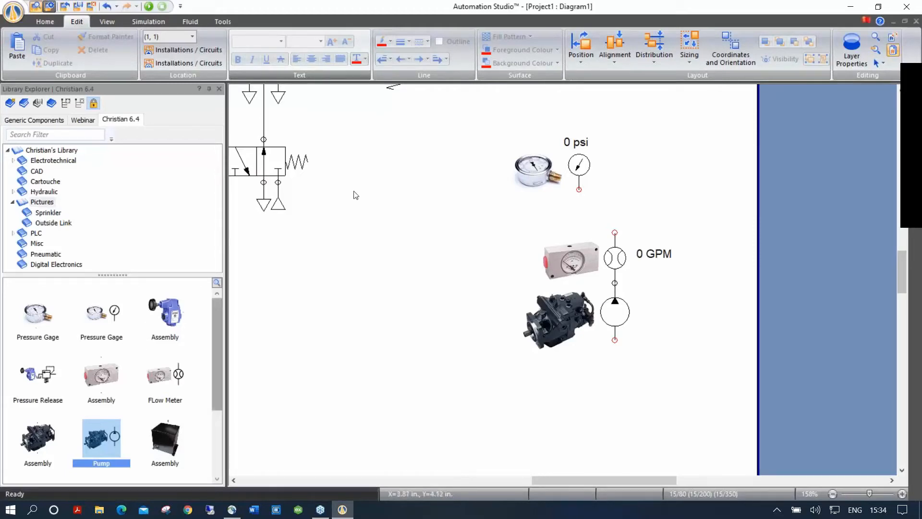
# Delete the gage, flow meter and pump from the diagram and place a copy of the labelled PA-A cylinder beside the circuit
pyautogui.moveTo(673, 401); pyautogui.dragTo(469, 120)
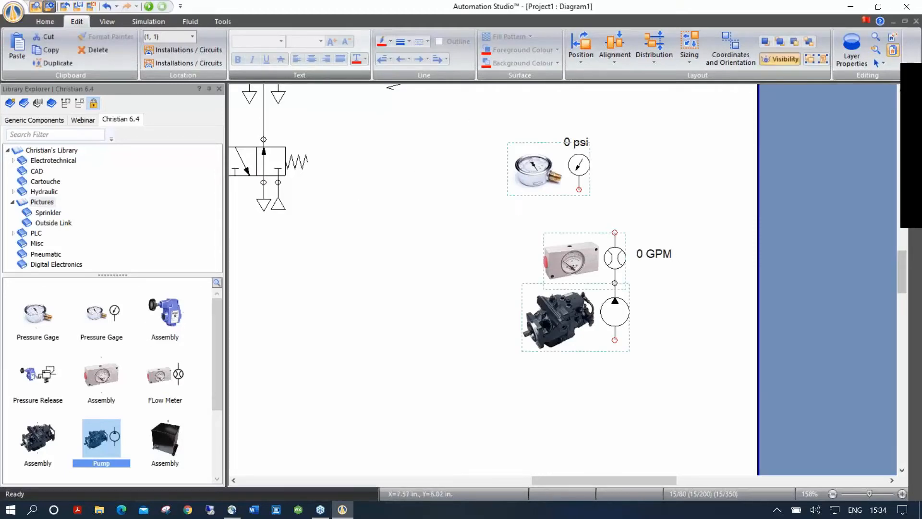
pyautogui.press('Delete')
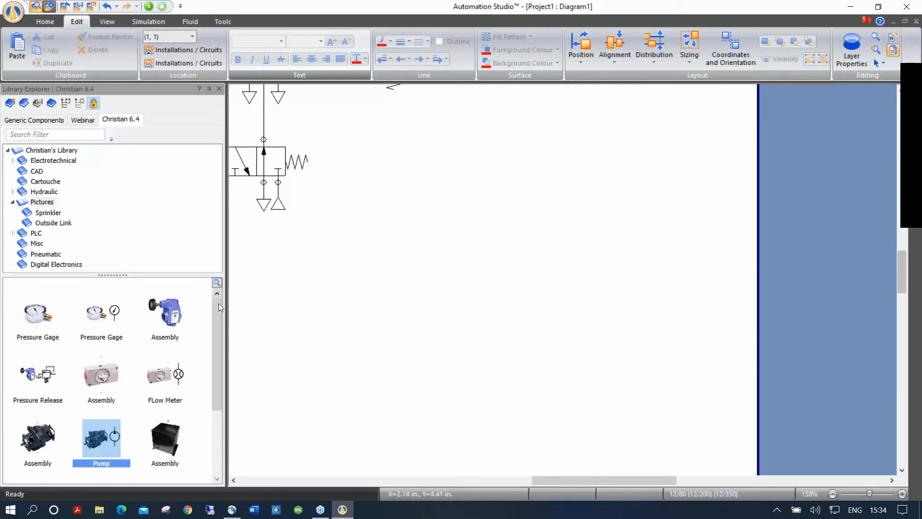
pyautogui.scroll(2, 339, 203)
pyautogui.scroll(3, 321, 180)
pyautogui.moveTo(288, 159); pyautogui.dragTo(573, 404)
pyautogui.click(524, 301)
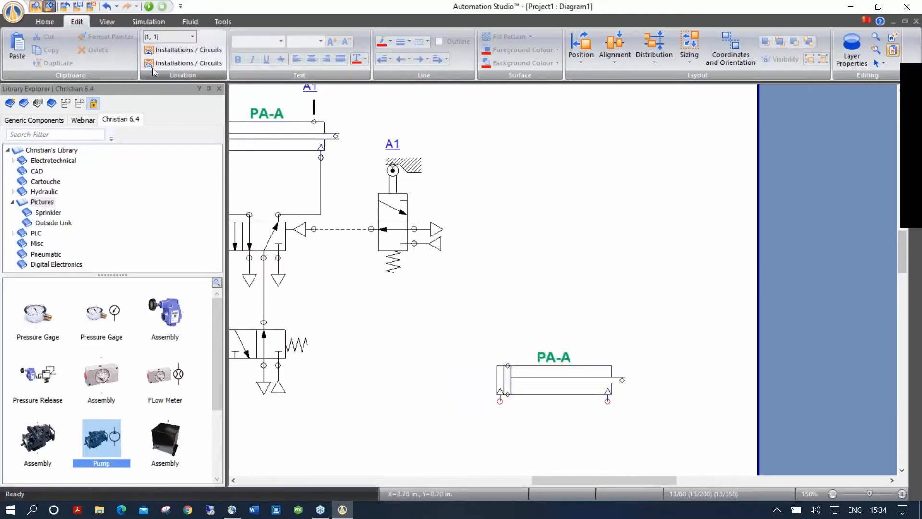
# Insert the image Cylinder Picture.jpg from the Desktop into the empty area above the copied PA-A cylinder
pyautogui.click(48, 24)
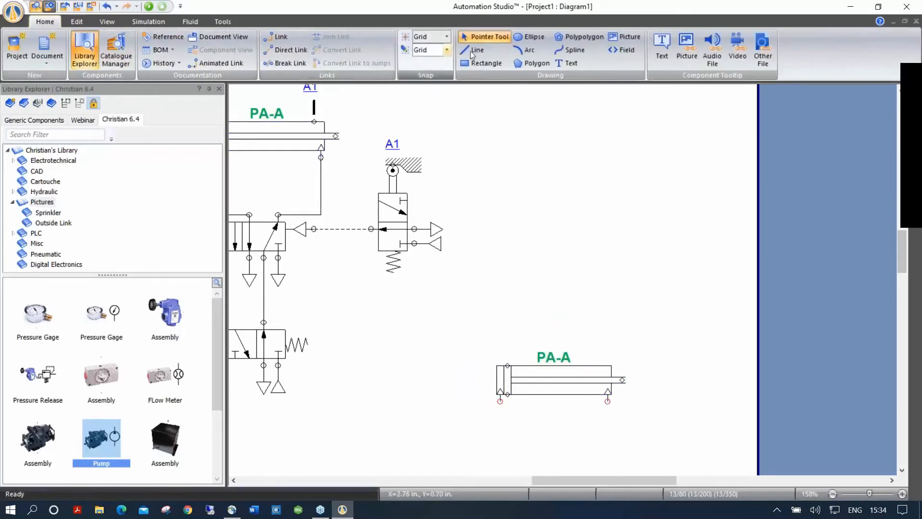
pyautogui.click(624, 39)
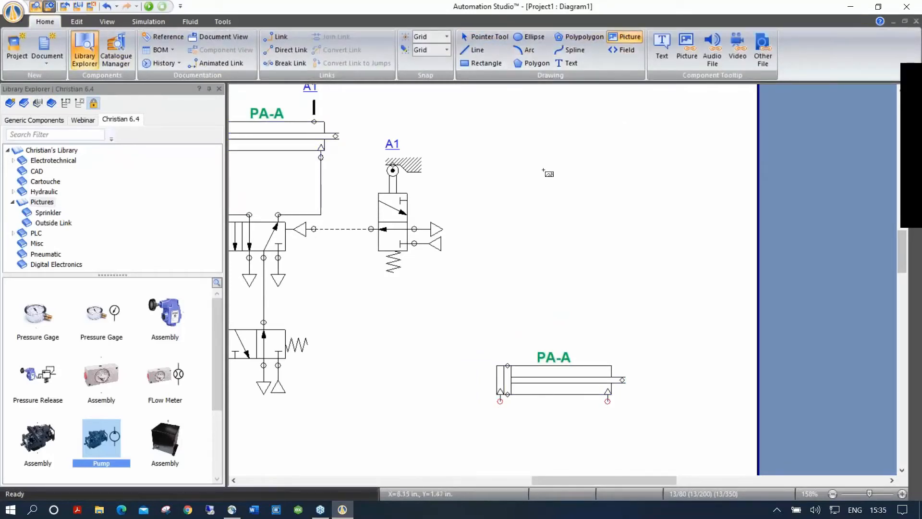
pyautogui.moveTo(500, 222); pyautogui.dragTo(565, 280)
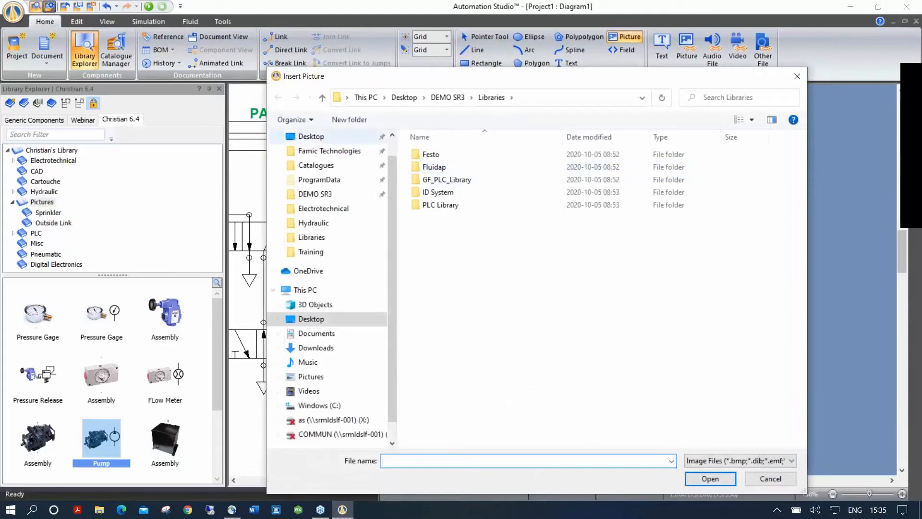
pyautogui.click(317, 138)
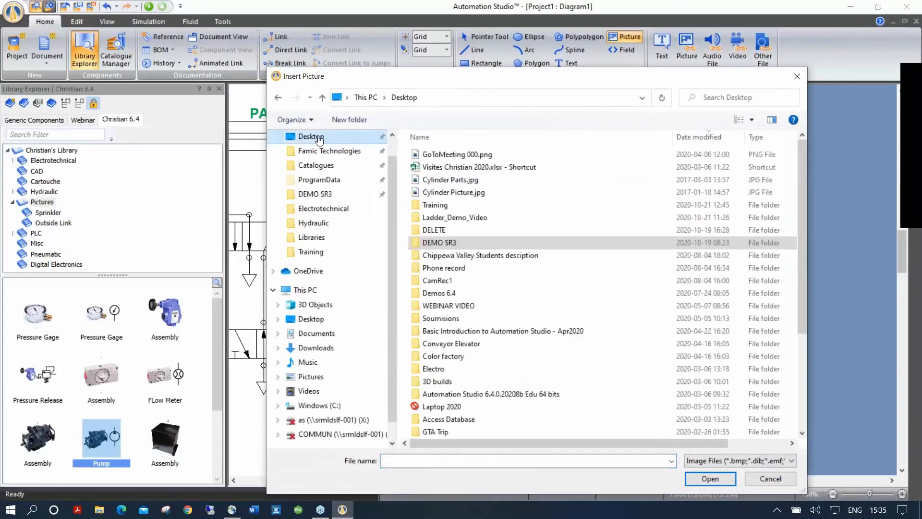
pyautogui.click(452, 193)
pyautogui.doubleClick(452, 192)
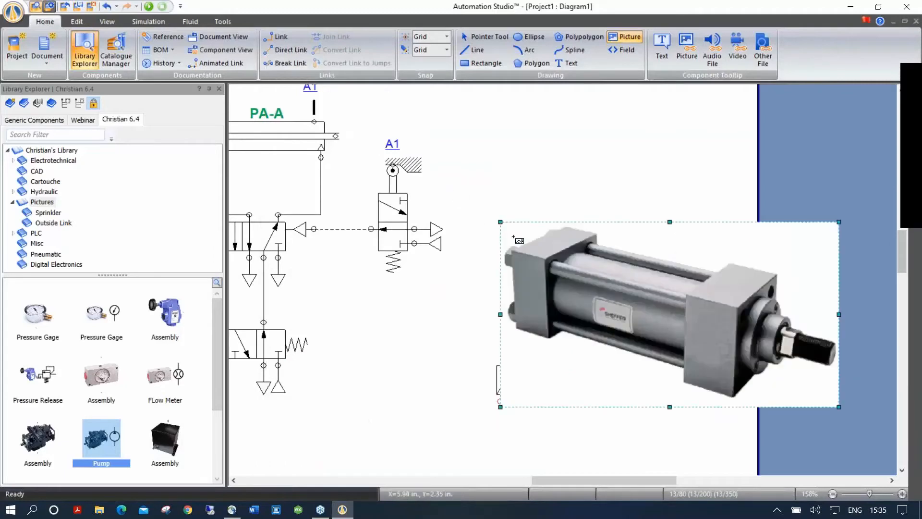
# Shrink the cylinder picture to about the symbol's width, place it above the PA-A label and group it with the copied cylinder
pyautogui.moveTo(500, 222); pyautogui.dragTo(744, 356)
pyautogui.moveTo(800, 393); pyautogui.dragTo(594, 331)
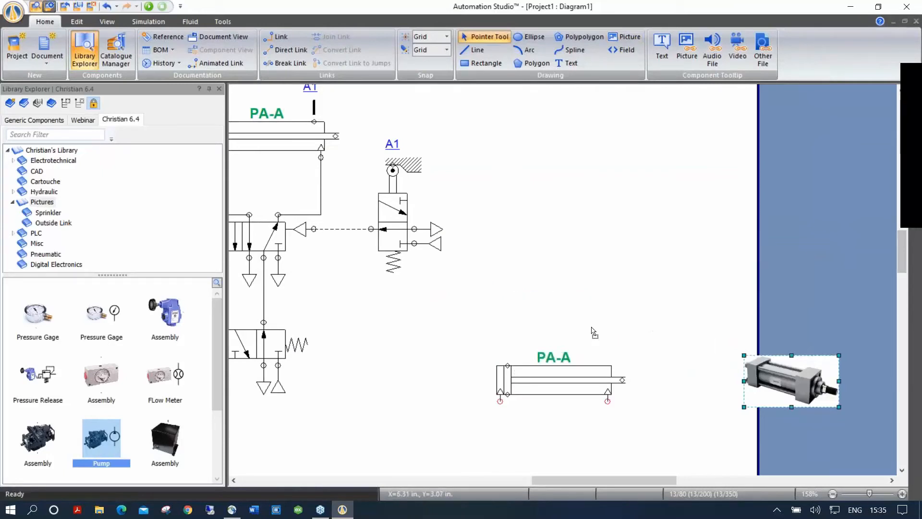
pyautogui.moveTo(482, 281); pyautogui.dragTo(635, 428)
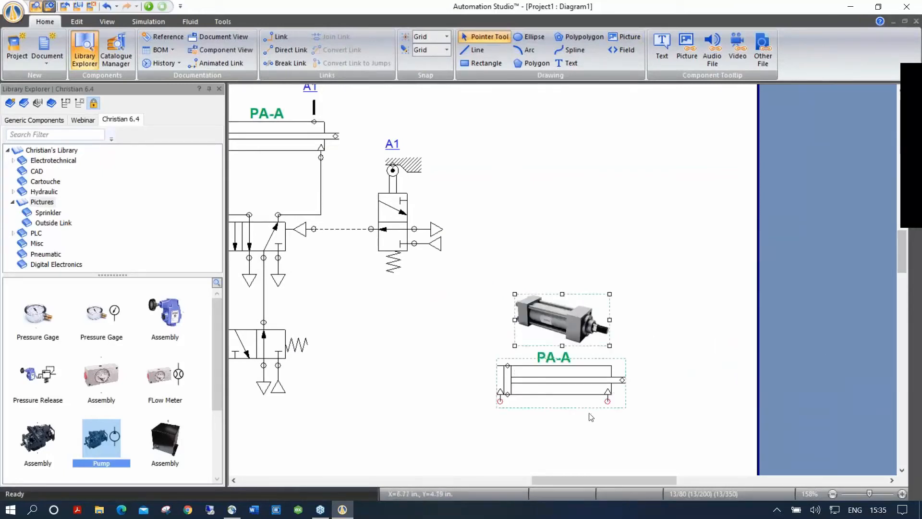
pyautogui.rightClick(570, 383)
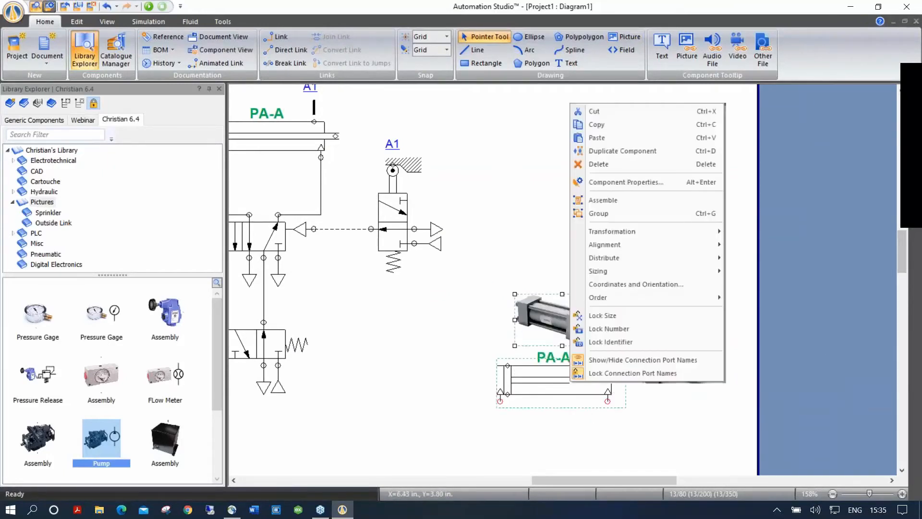
pyautogui.click(607, 217)
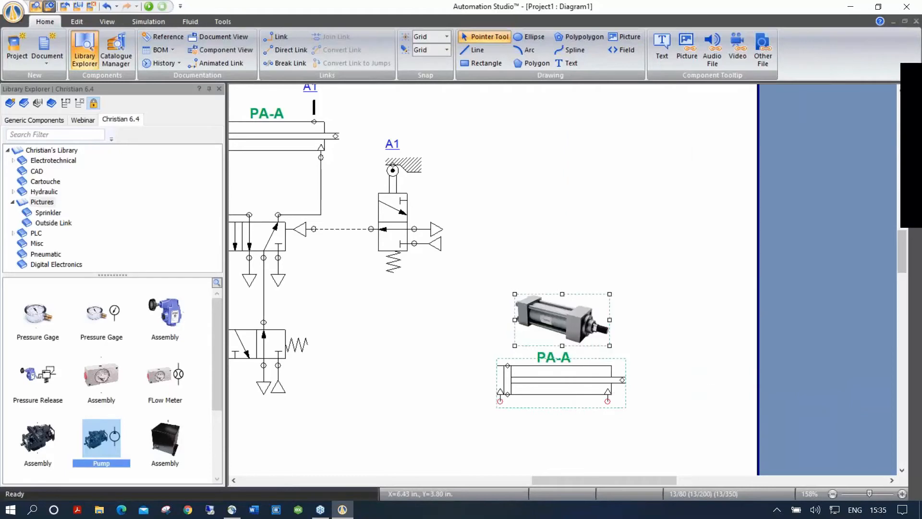
# Add the grouped picture and cylinder to the Webinar library's Parker Trainer category and delete the group from the diagram
pyautogui.click(93, 123)
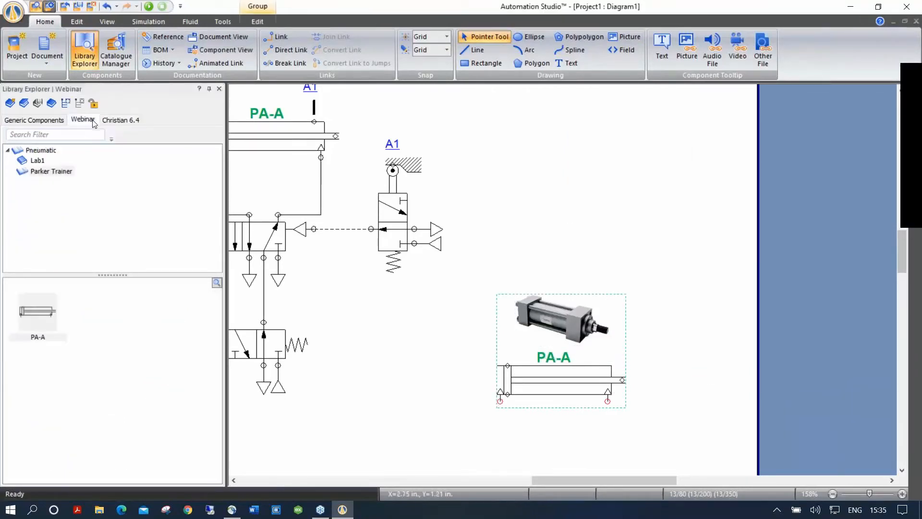
pyautogui.moveTo(545, 319); pyautogui.dragTo(101, 312)
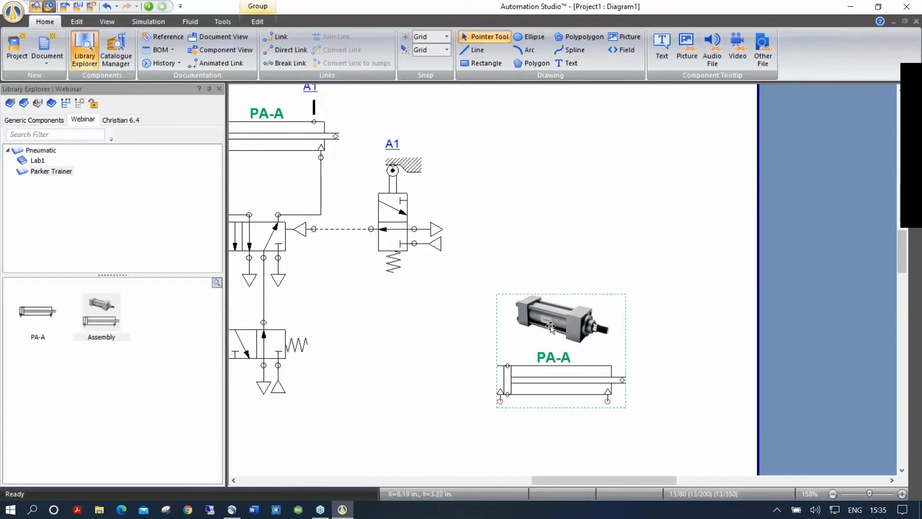
pyautogui.press('Delete')
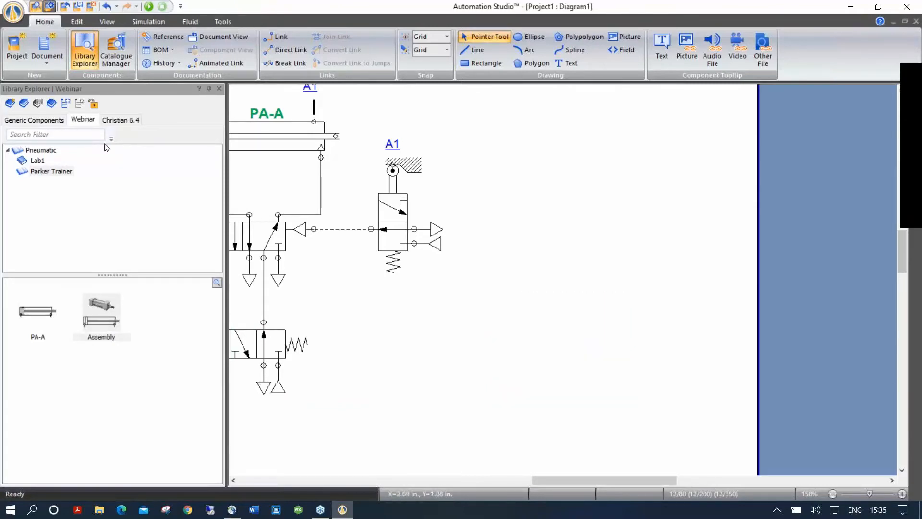
# Insert the 6411-00 assembly from the 6.4 library's Pneumatic category into the empty area beside the circuit
pyautogui.click(128, 121)
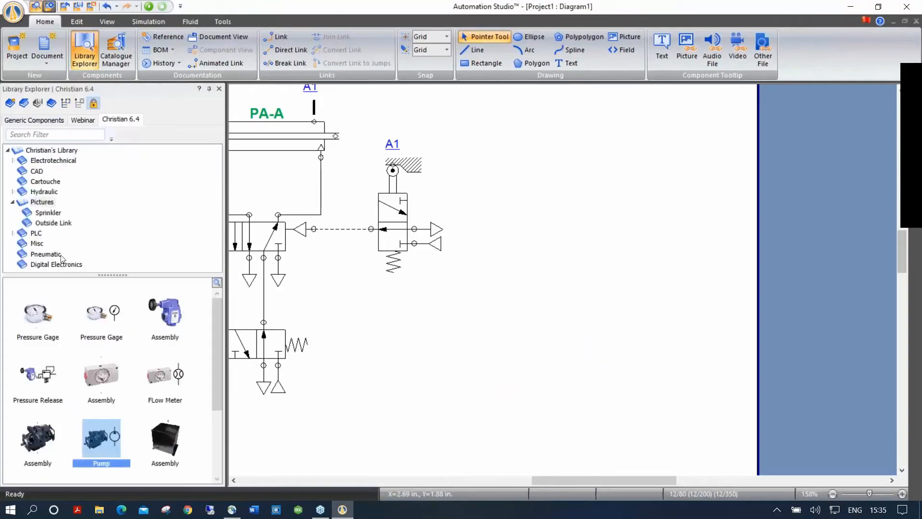
pyautogui.click(45, 254)
pyautogui.moveTo(165, 377); pyautogui.dragTo(509, 427)
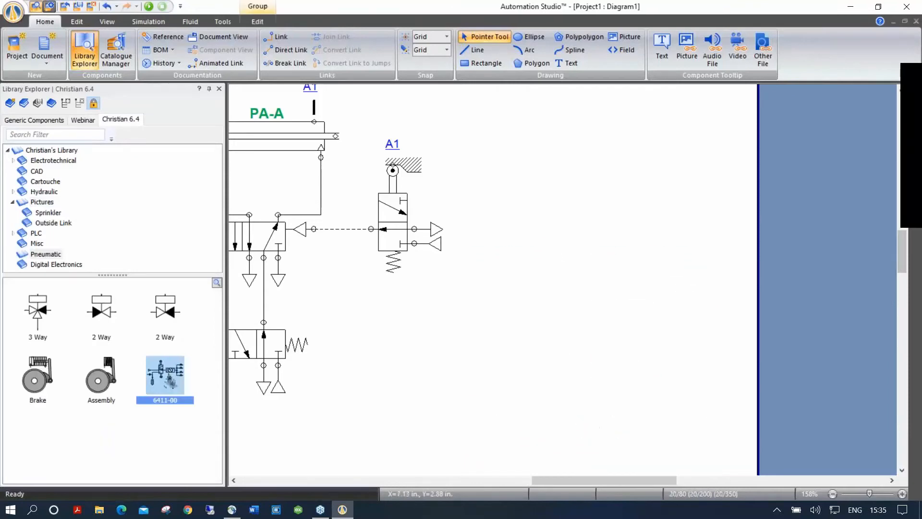
# Examine the 6411-00 assembly's equipment picture up close and compare it with the symbols grouped around it
pyautogui.scroll(2, 676, 397)
pyautogui.scroll(2, 677, 396)
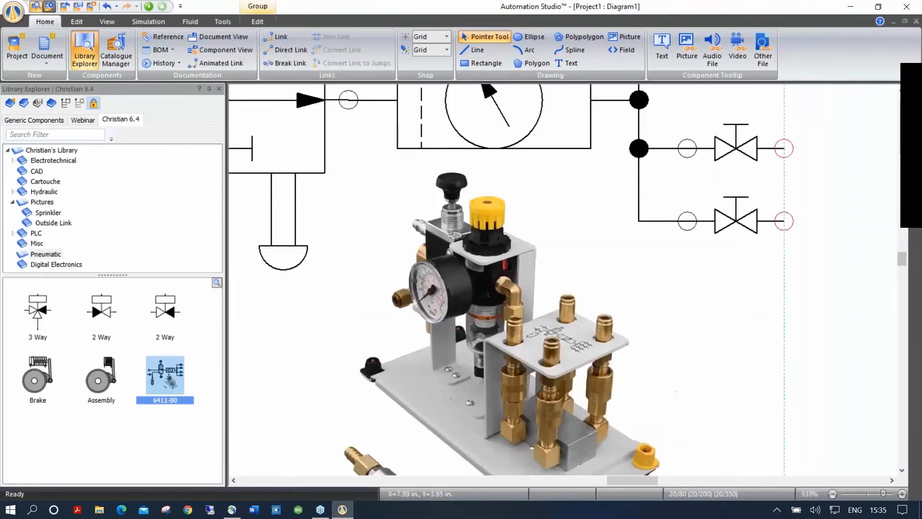
pyautogui.moveTo(683, 384); pyautogui.dragTo(716, 317)
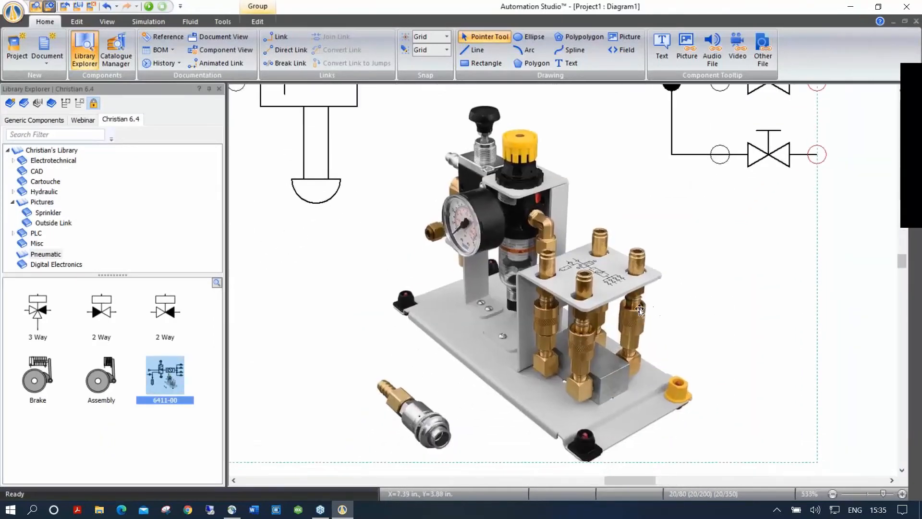
pyautogui.scroll(1, 640, 312)
pyautogui.scroll(-1, 640, 312)
pyautogui.scroll(2, 590, 283)
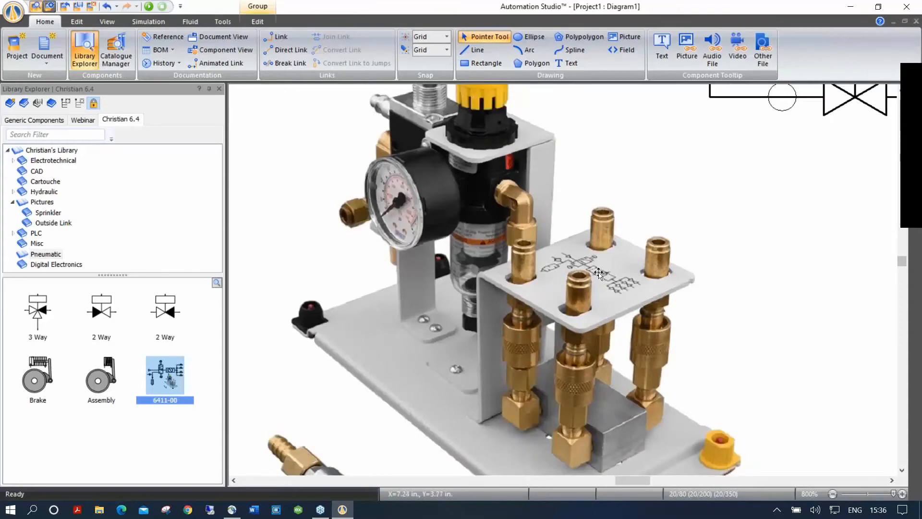
pyautogui.scroll(-6, 577, 257)
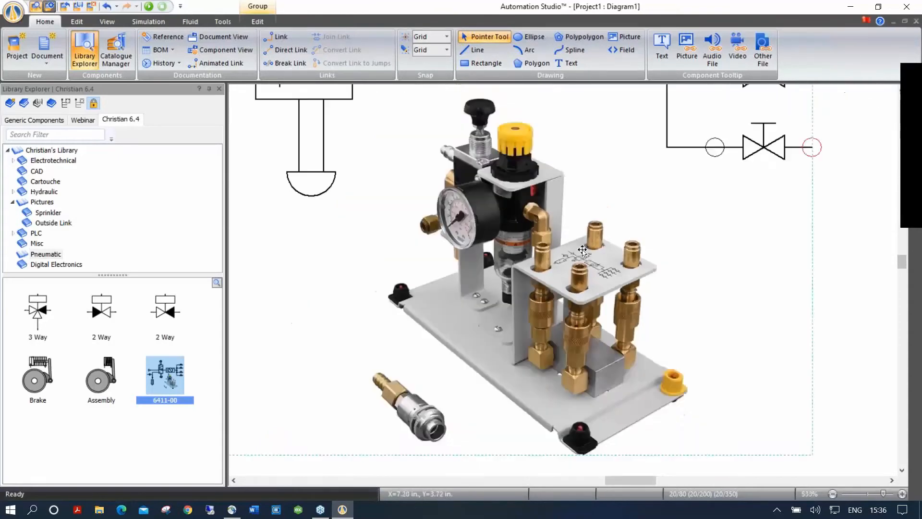
pyautogui.moveTo(699, 213); pyautogui.dragTo(720, 317)
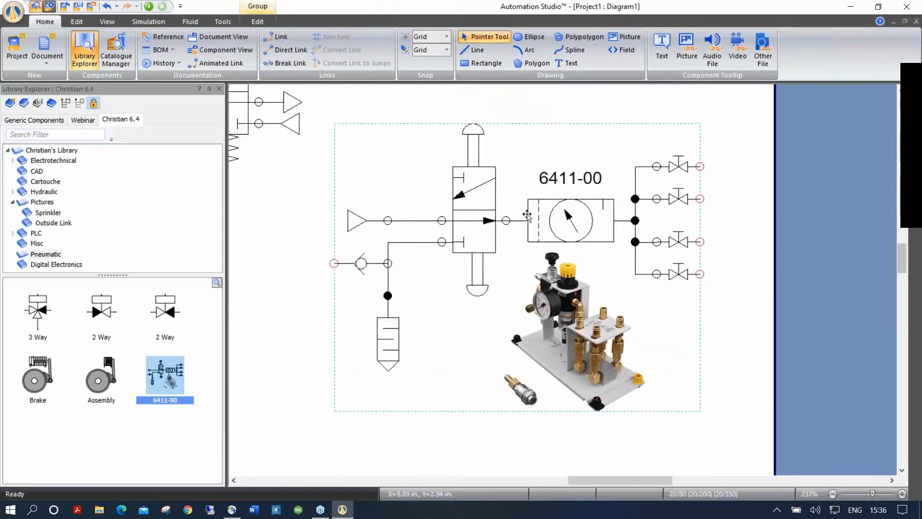
# Run the simulation, shift the 6411-00 assembly's manual valve to its other position and back, and stop the simulation
pyautogui.click(148, 7)
pyautogui.click(364, 156)
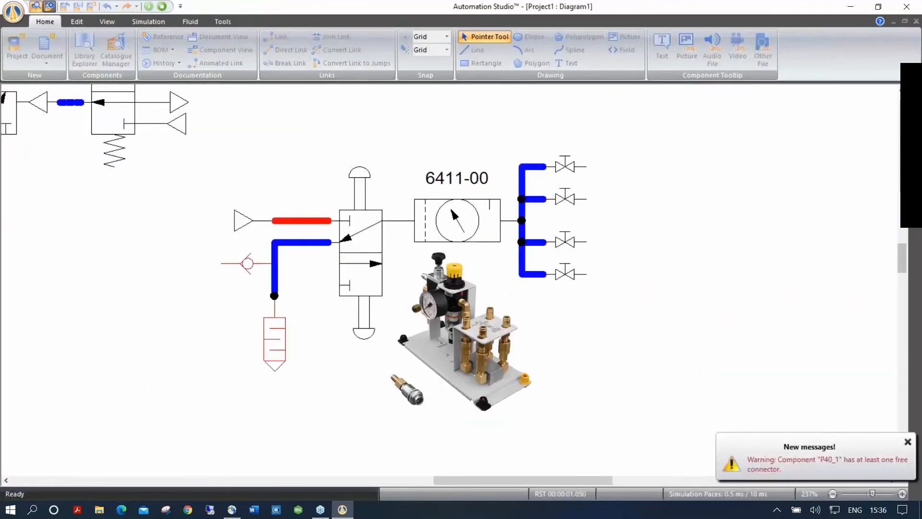
pyautogui.click(364, 288)
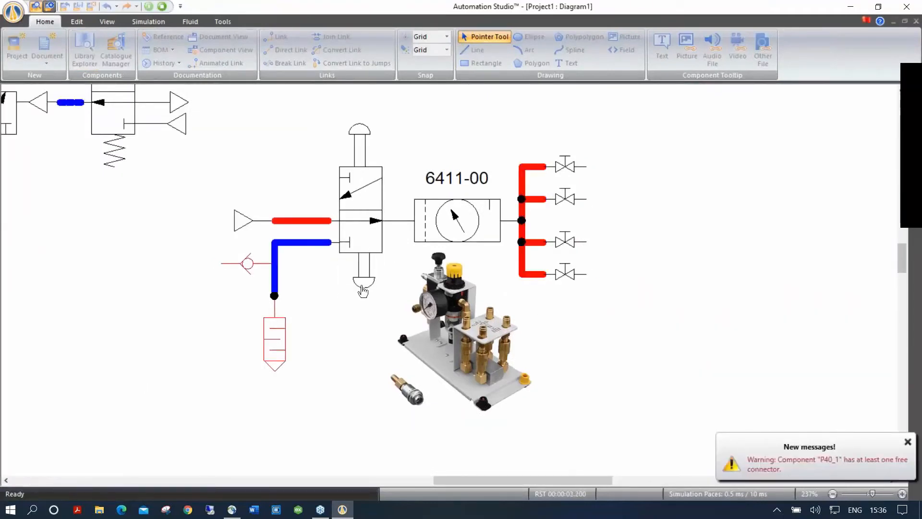
pyautogui.click(163, 6)
# Add the 6411-00 assembly to the Webinar library's Parker Trainer category and delete it from the diagram
pyautogui.click(84, 53)
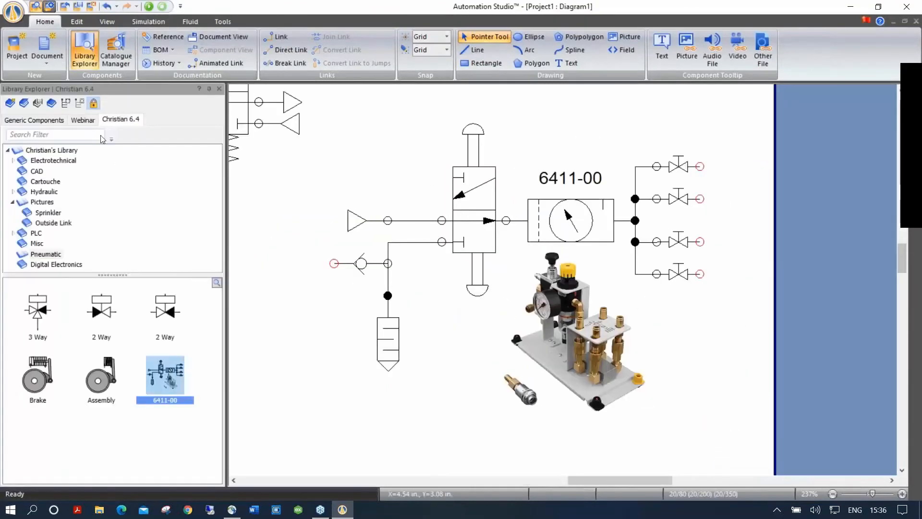
pyautogui.click(89, 121)
pyautogui.moveTo(102, 312); pyautogui.dragTo(168, 373)
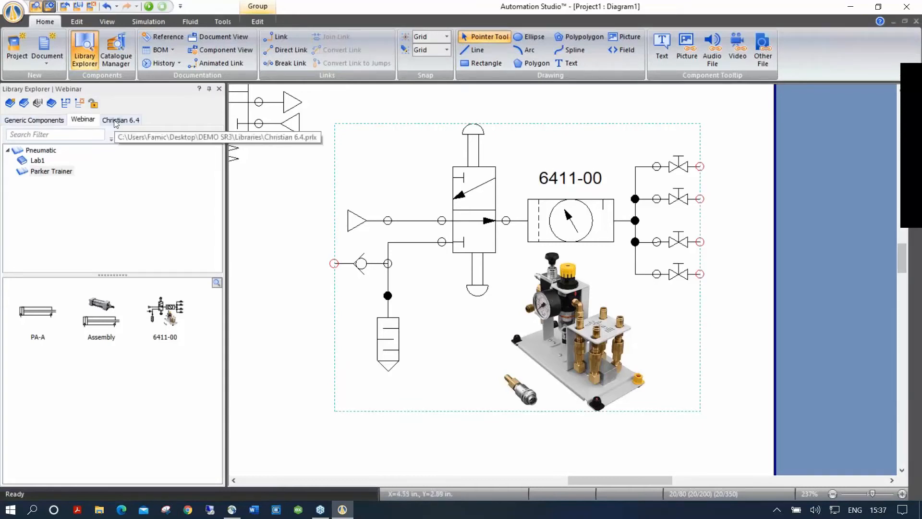
pyautogui.click(477, 211)
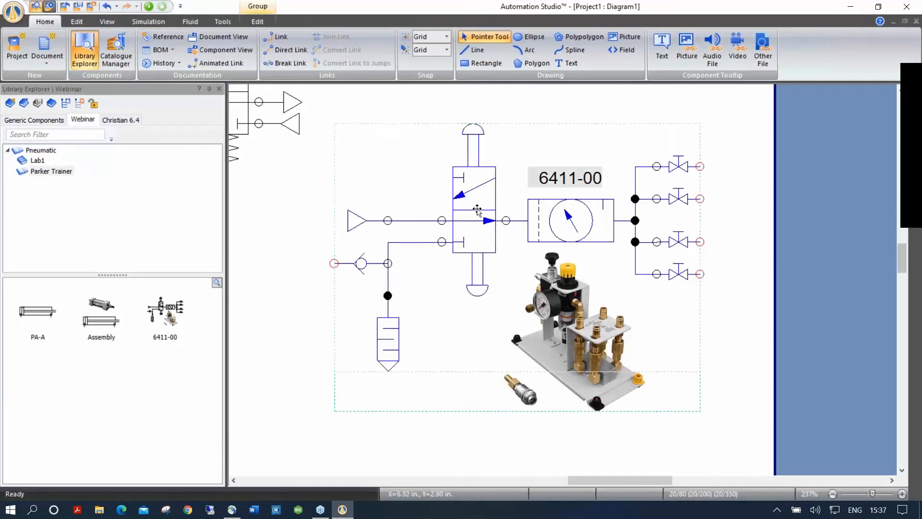
pyautogui.press('Delete')
# Delete the A0 and A1 roller-operated valves on both sides of the circuit together with their supplies and exhausts
pyautogui.moveTo(342, 212); pyautogui.dragTo(679, 361)
pyautogui.rightClick(553, 308)
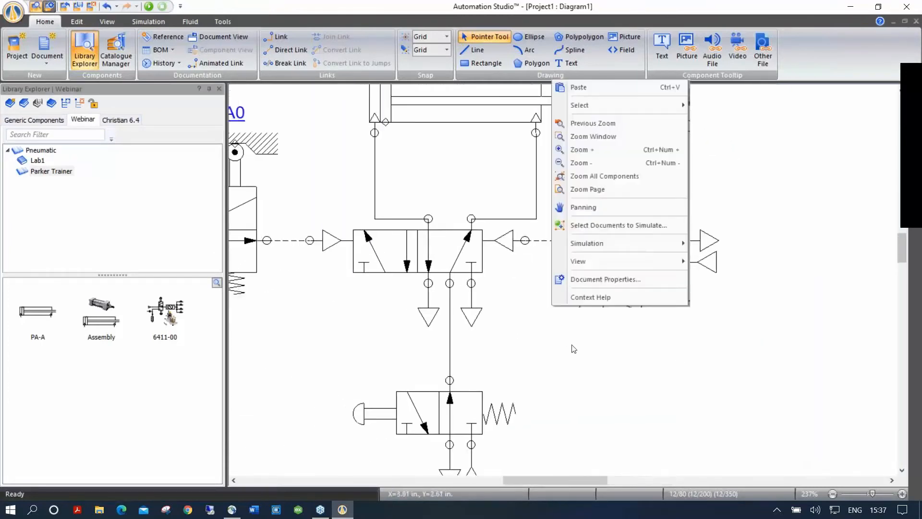
pyautogui.click(604, 175)
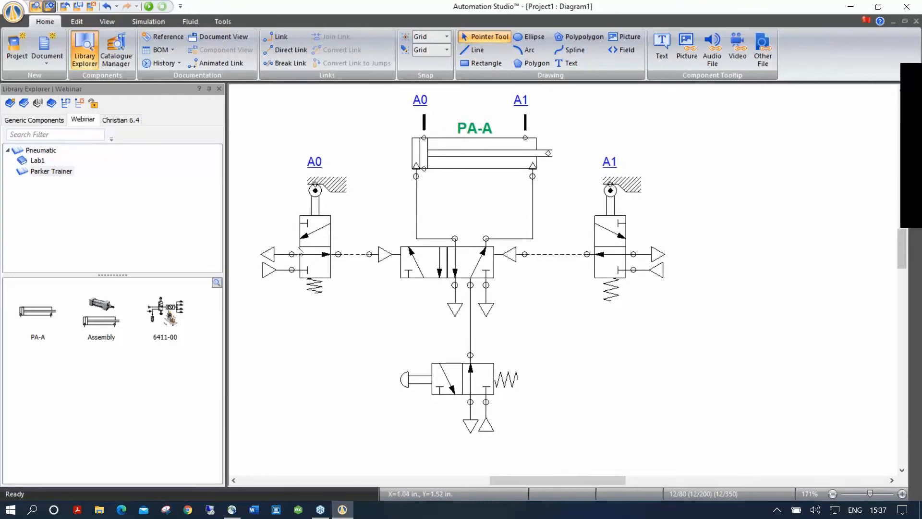
pyautogui.moveTo(376, 352); pyautogui.dragTo(388, 354)
pyautogui.press('Delete')
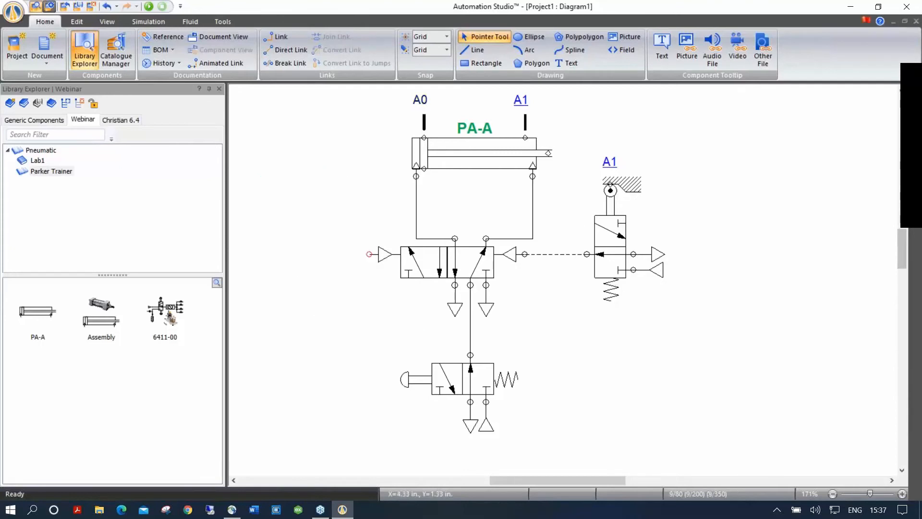
pyautogui.moveTo(566, 119); pyautogui.dragTo(728, 411)
pyautogui.press('Delete')
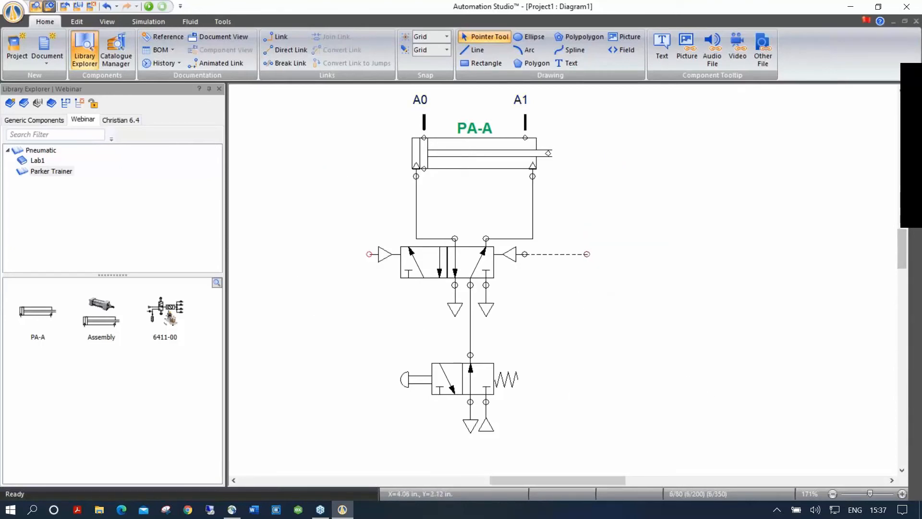
# Remove the push-button valve with its links and exhaust, and attach its pressure source directly to the 5/2-way valve's supply port
pyautogui.click(470, 336)
pyautogui.press('Delete')
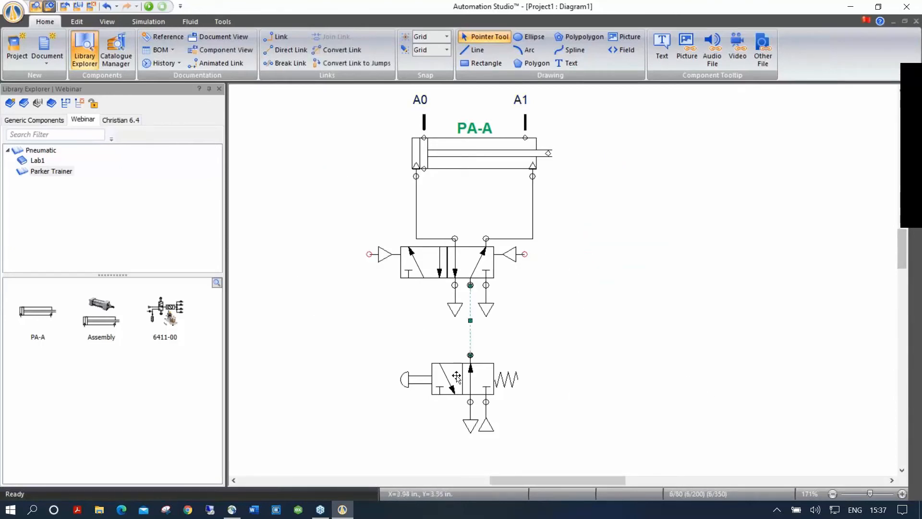
pyautogui.click(464, 370)
pyautogui.press('Delete')
pyautogui.moveTo(484, 428); pyautogui.dragTo(470, 321)
pyautogui.click(470, 420)
pyautogui.press('Delete')
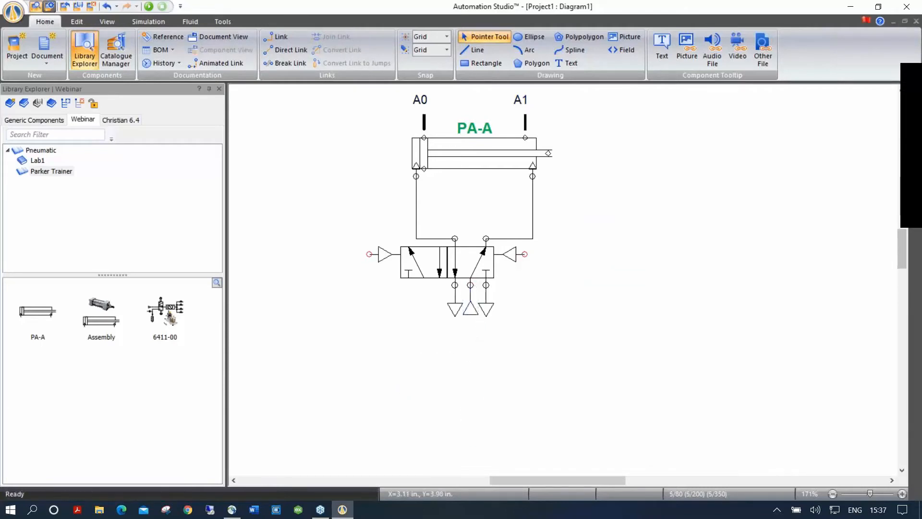
# In the 5/2-way valve's builder, replace the pneumatic pilot on the left end with a Solenoid, DC/AC command
pyautogui.moveTo(591, 194); pyautogui.dragTo(555, 222)
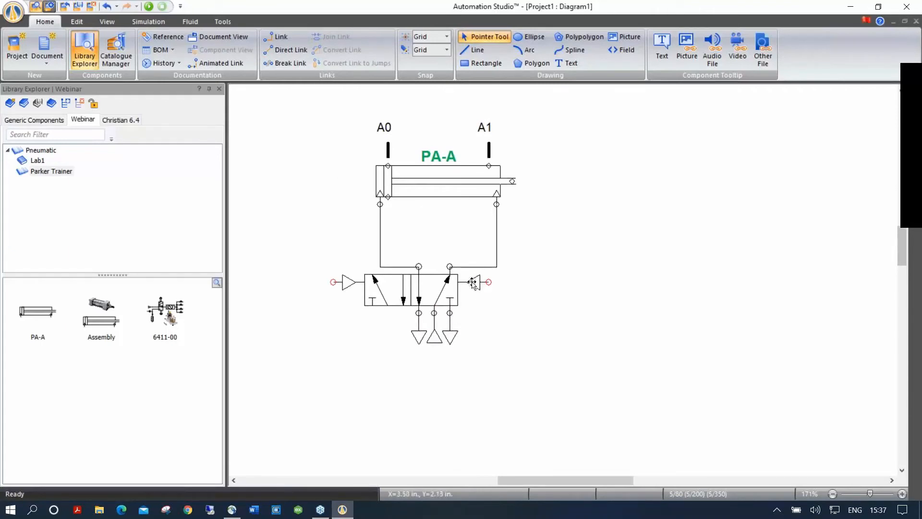
pyautogui.doubleClick(423, 285)
pyautogui.click(50, 205)
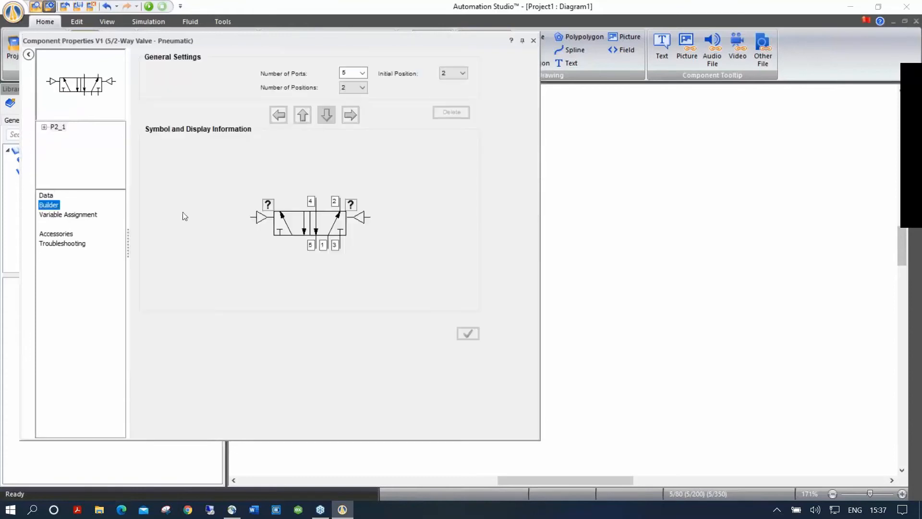
pyautogui.click(264, 218)
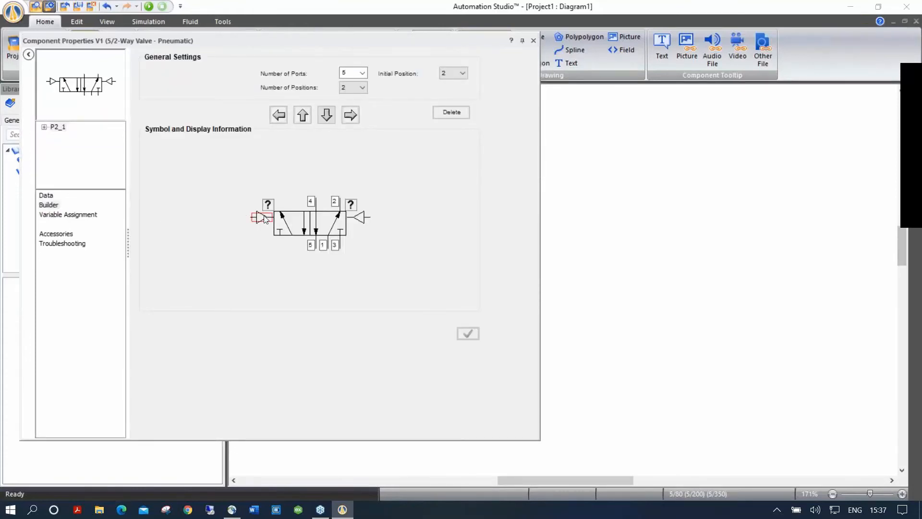
pyautogui.doubleClick(266, 219)
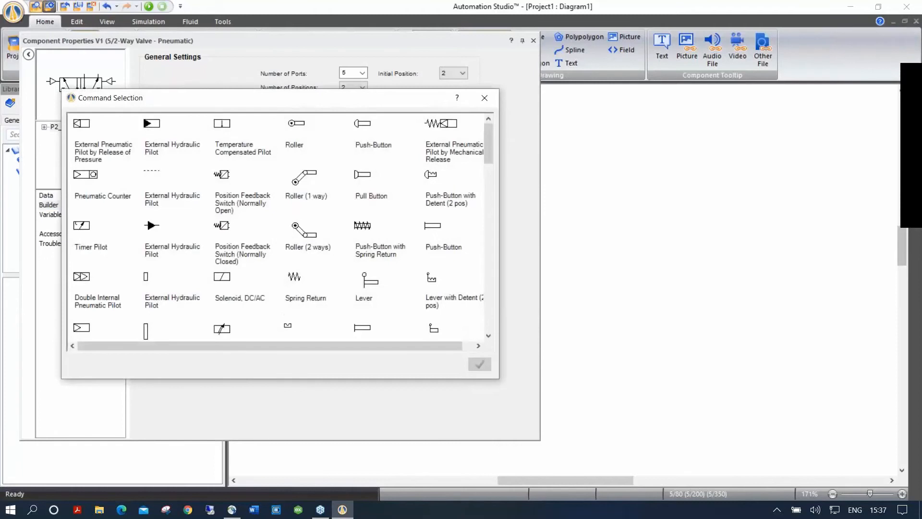
pyautogui.scroll(-1, 276, 226)
pyautogui.doubleClick(223, 207)
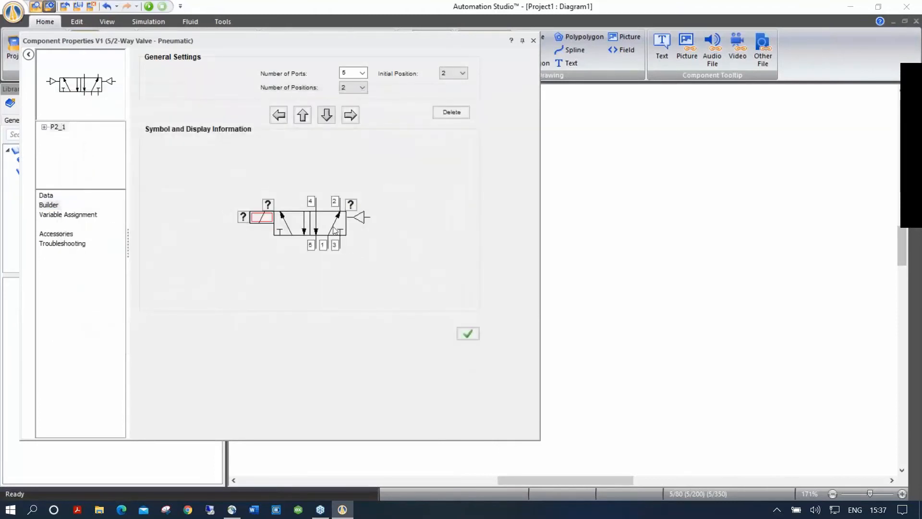
# Replace the valve's right-hand pneumatic pilot with a Solenoid, DC/AC command and apply the new configuration to the diagram
pyautogui.doubleClick(360, 220)
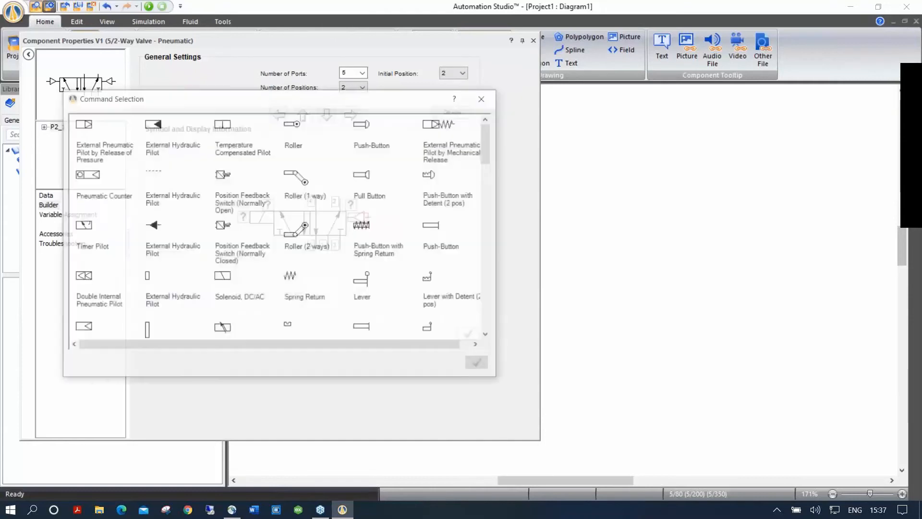
pyautogui.doubleClick(221, 276)
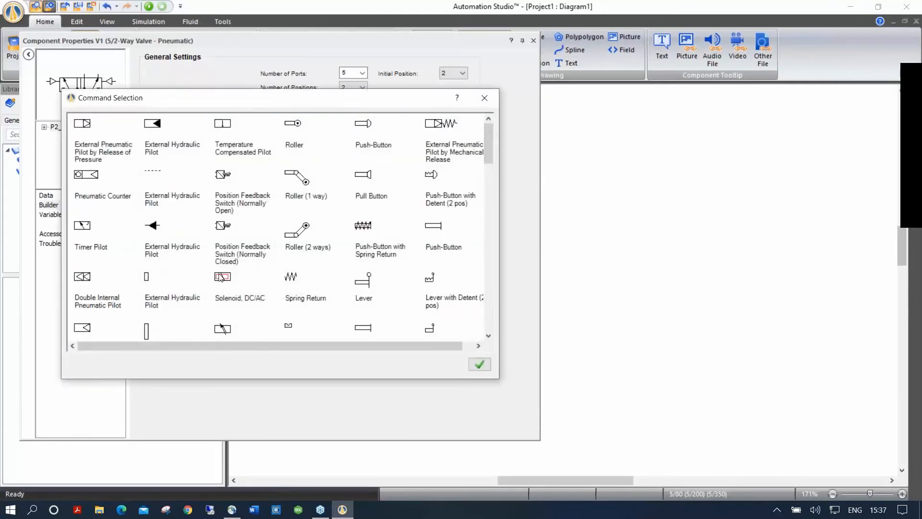
pyautogui.click(467, 333)
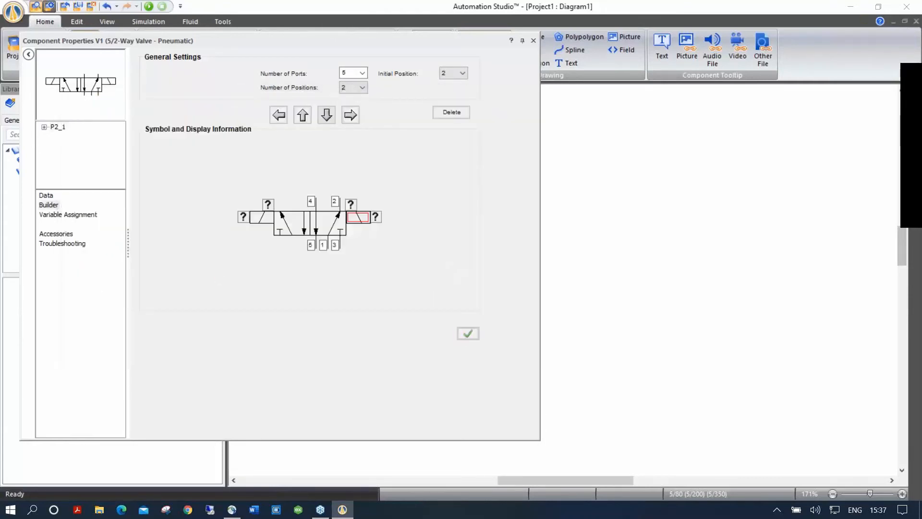
pyautogui.click(533, 41)
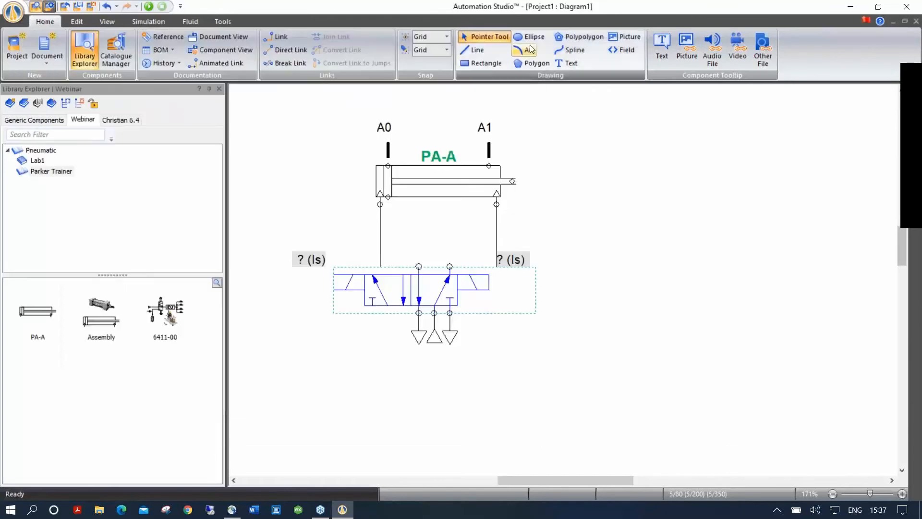
# Move both unassigned solenoid labels to just beneath their solenoids on the 5/2-way valve
pyautogui.click(610, 270)
pyautogui.moveTo(513, 261); pyautogui.dragTo(487, 308)
pyautogui.moveTo(310, 260); pyautogui.dragTo(342, 308)
pyautogui.click(537, 348)
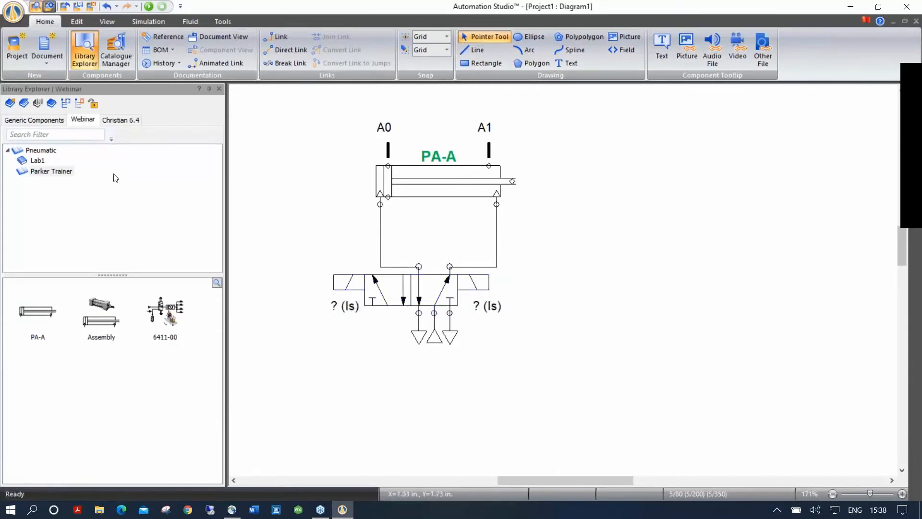
# Add the solenoid-operated 5/2-way valve to the Webinar library's Lab1 category
pyautogui.click(44, 163)
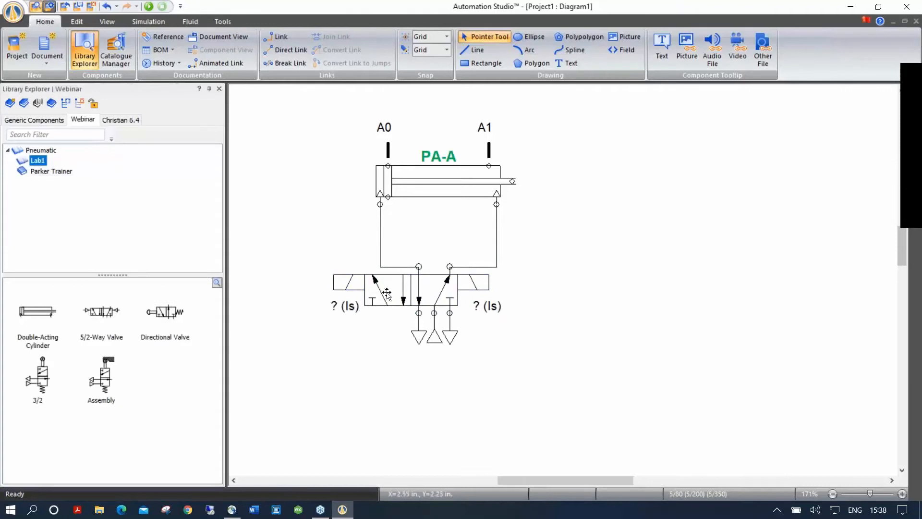
pyautogui.moveTo(407, 298); pyautogui.dragTo(161, 381)
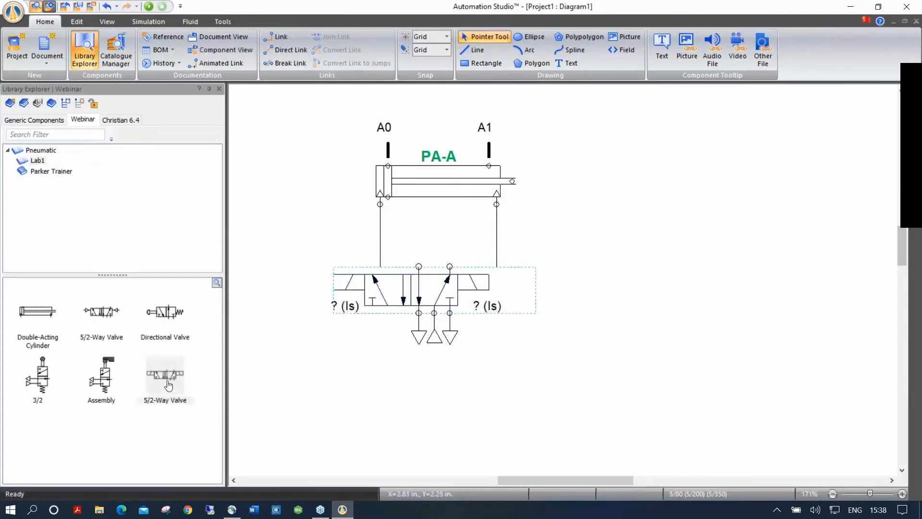
pyautogui.moveTo(168, 384)
pyautogui.click(363, 379)
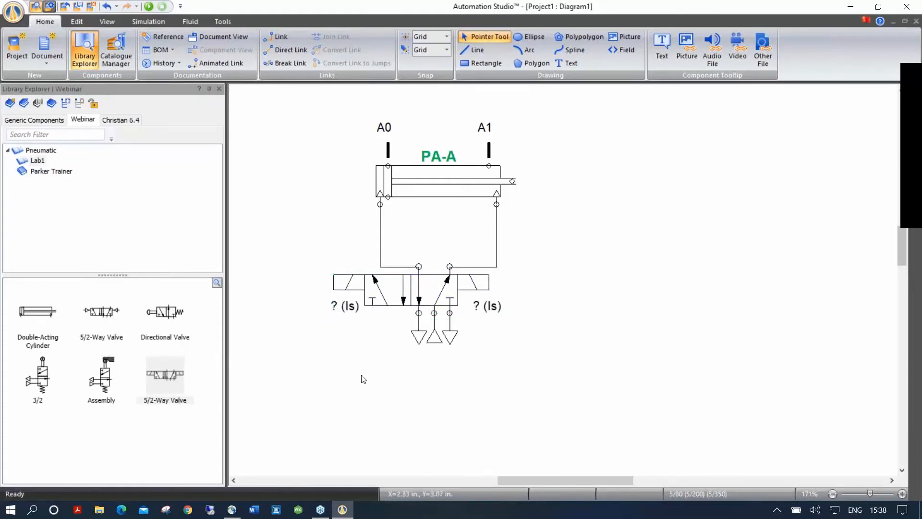
# Place a 24-volt power supply and a Common (0 Volts) from the generic Electrical Control (JIC Standard) components beside the pneumatic circuit
pyautogui.hscroll(3, 557, 233)
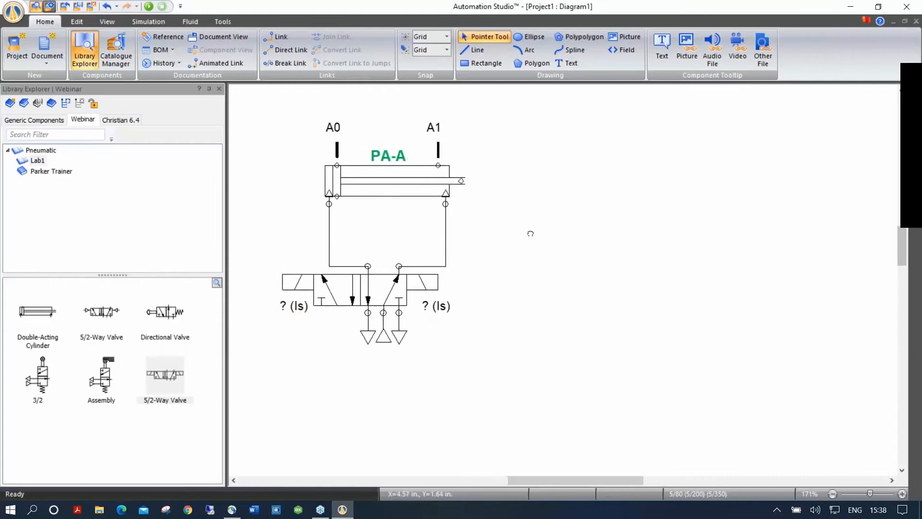
pyautogui.click(34, 119)
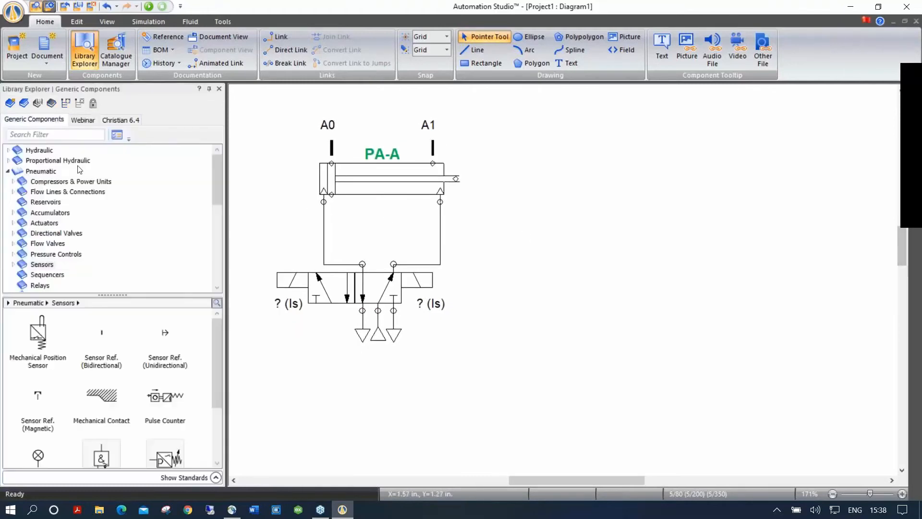
pyautogui.click(8, 171)
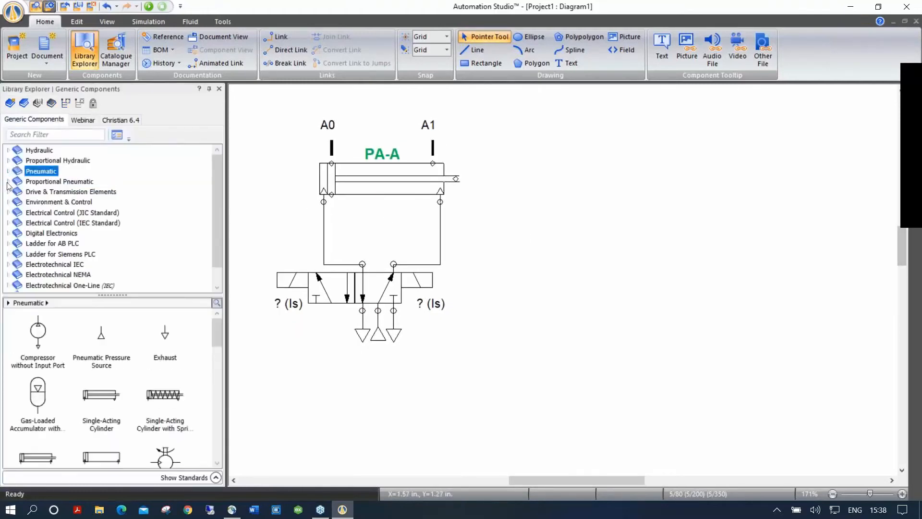
pyautogui.click(51, 213)
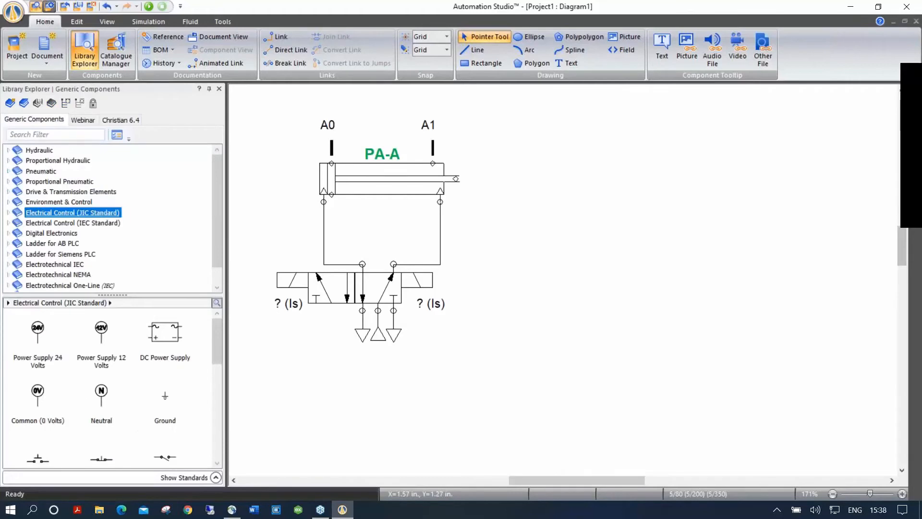
pyautogui.moveTo(44, 339); pyautogui.dragTo(576, 171)
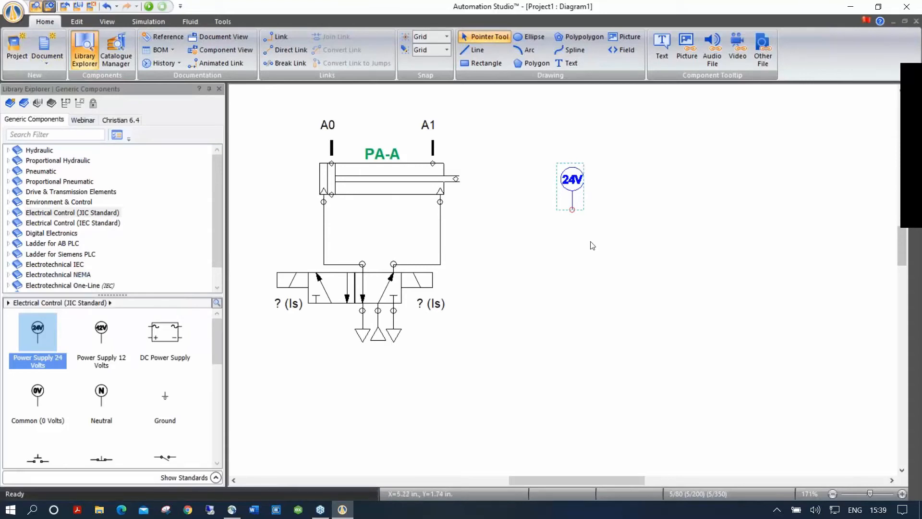
pyautogui.moveTo(44, 393); pyautogui.dragTo(797, 165)
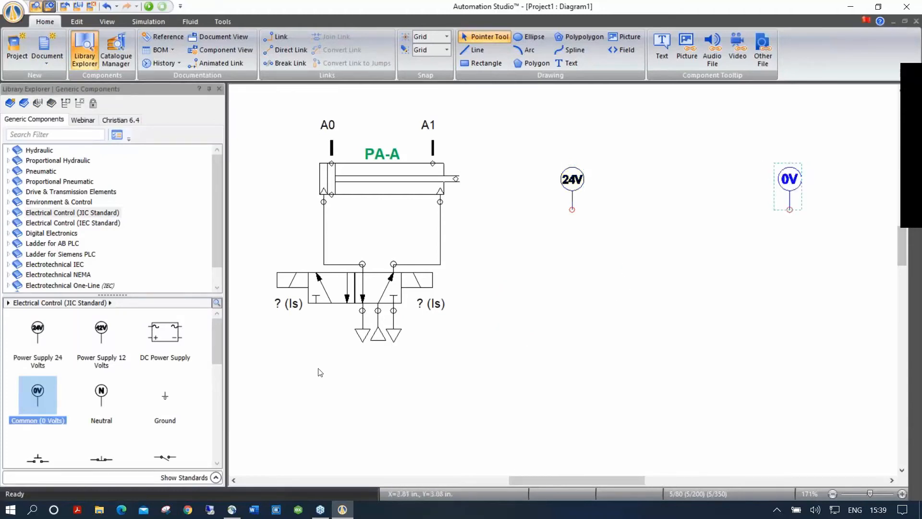
# Place a normally open push-button with the alias Start next to the 24V supply, and shift the supply slightly left
pyautogui.scroll(-1, 213, 347)
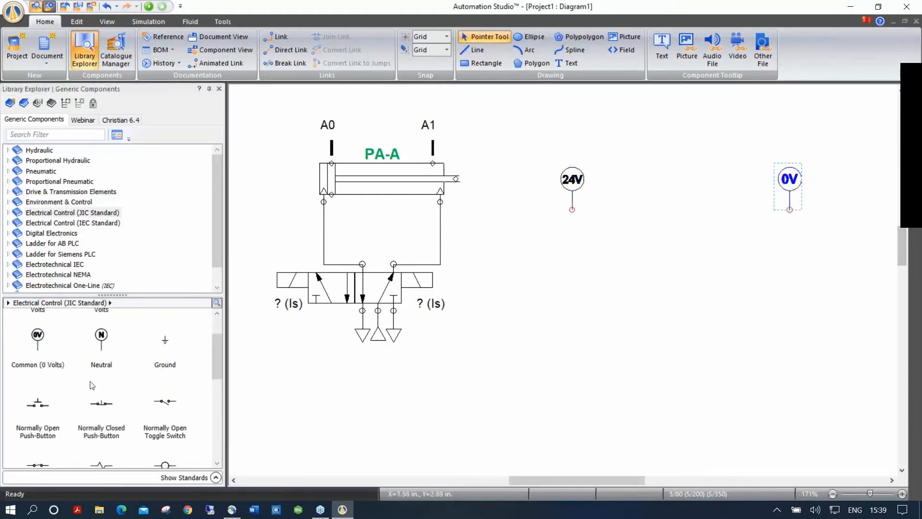
pyautogui.moveTo(32, 408); pyautogui.dragTo(613, 198)
pyautogui.write('Start')
pyautogui.press('Return')
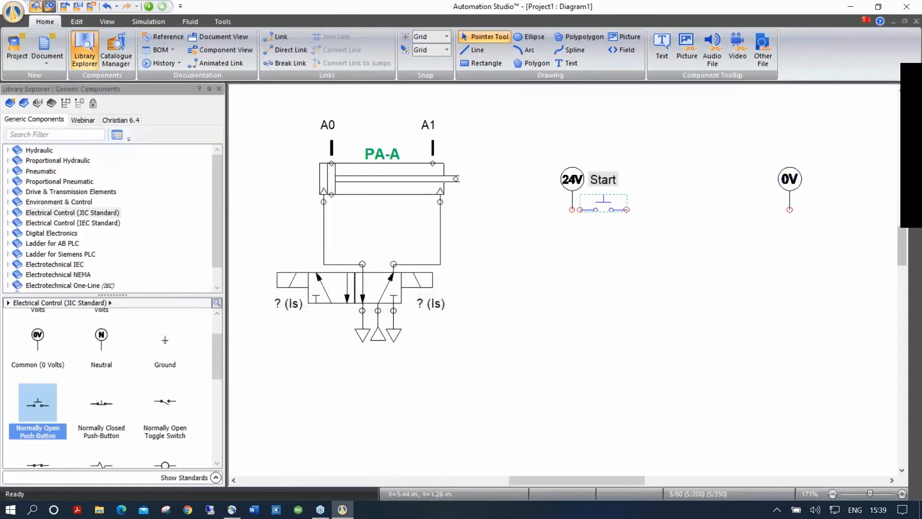
pyautogui.moveTo(568, 180); pyautogui.dragTo(560, 180)
pyautogui.click(645, 269)
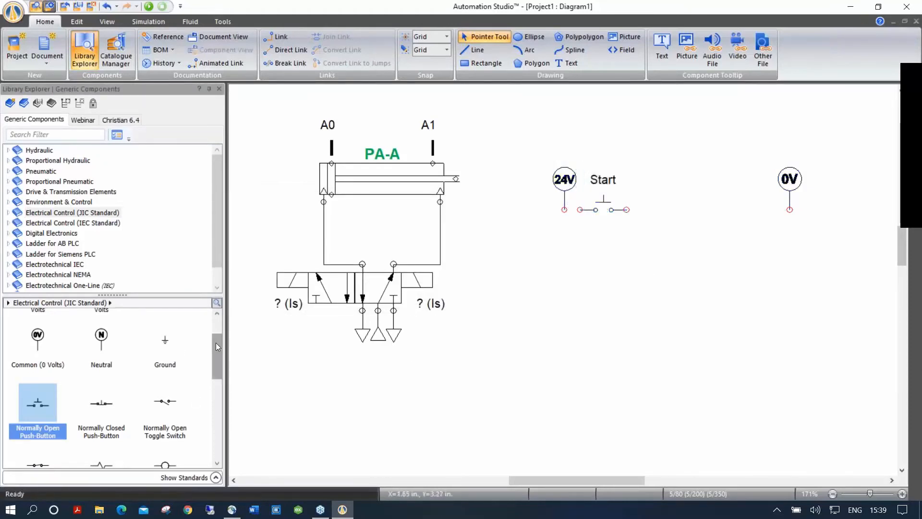
# Place a coil with the alias Cr1 beside the 0V common, in line with the Start push-button
pyautogui.moveTo(215, 342); pyautogui.dragTo(214, 375)
pyautogui.moveTo(165, 340); pyautogui.dragTo(763, 206)
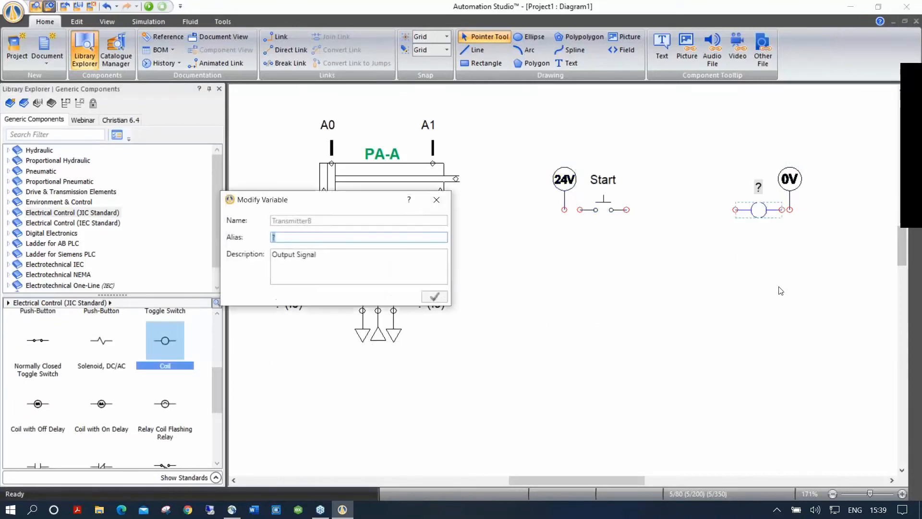
pyautogui.write('Cr1')
pyautogui.press('Return')
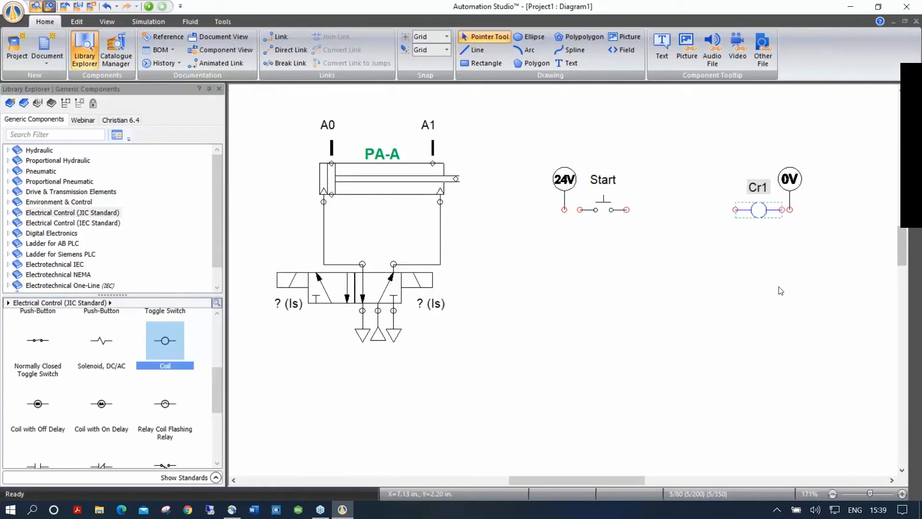
# Wire the first rung from the 24V supply through the Start push-button and the Cr1 coil to the 0V common
pyautogui.moveTo(626, 210); pyautogui.dragTo(735, 208)
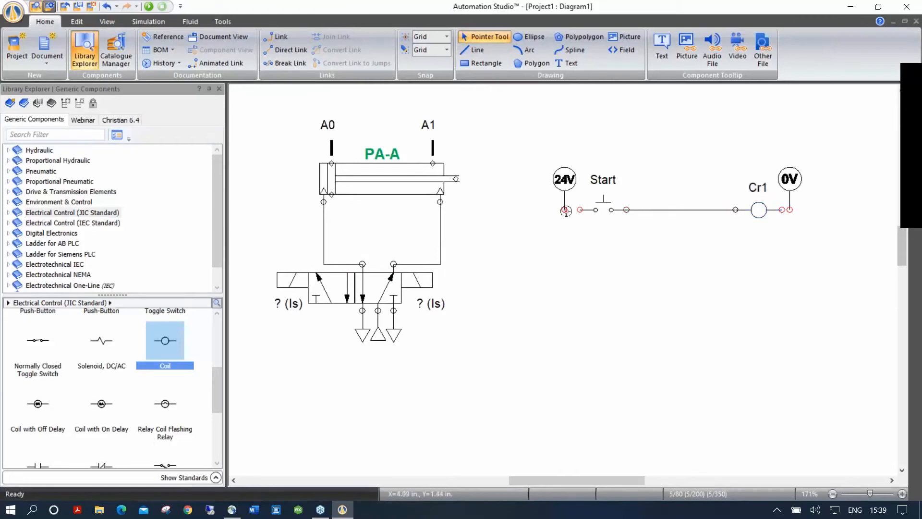
pyautogui.moveTo(781, 210); pyautogui.dragTo(790, 210)
pyautogui.moveTo(558, 183); pyautogui.dragTo(548, 184)
# Place a normally open contact below the Start push-button and associate it with the Cr1 coil variable
pyautogui.moveTo(218, 384); pyautogui.dragTo(217, 413)
pyautogui.moveTo(38, 366); pyautogui.dragTo(606, 260)
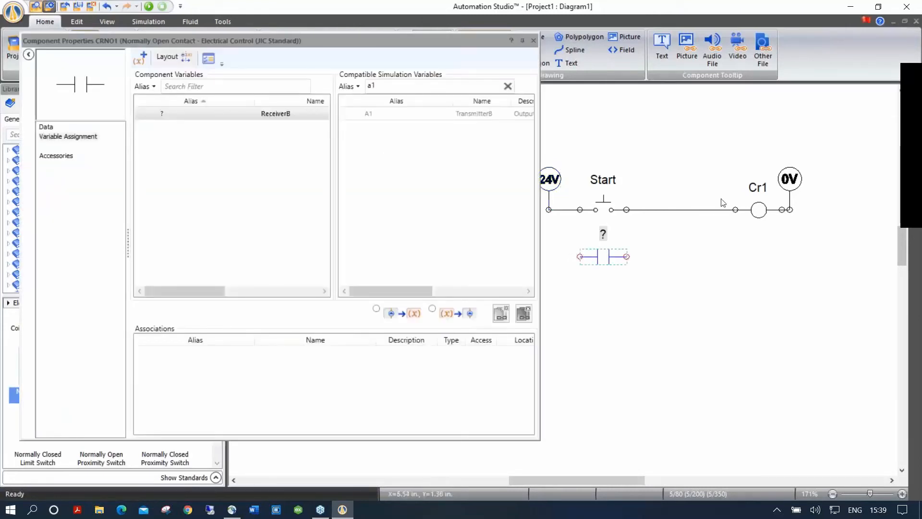
pyautogui.click(373, 85)
pyautogui.hotkey('ctrl', 'a')
pyautogui.write('c')
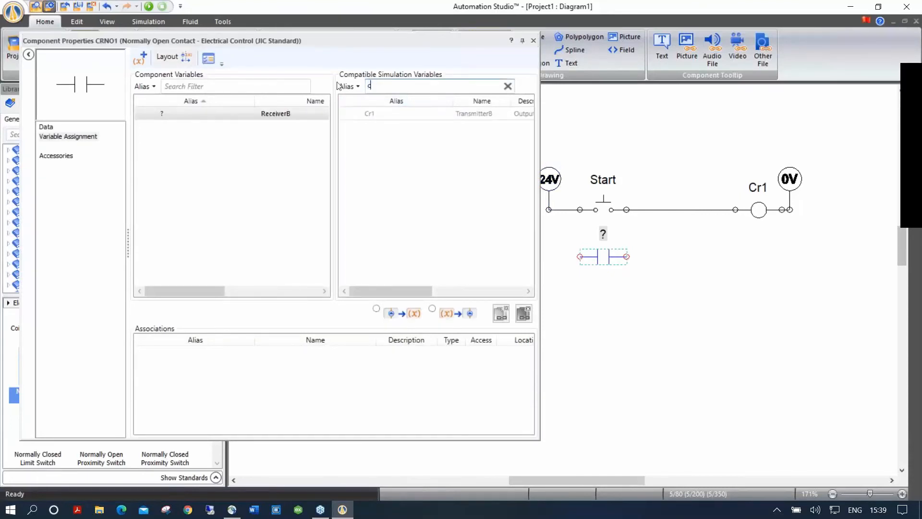
pyautogui.doubleClick(374, 112)
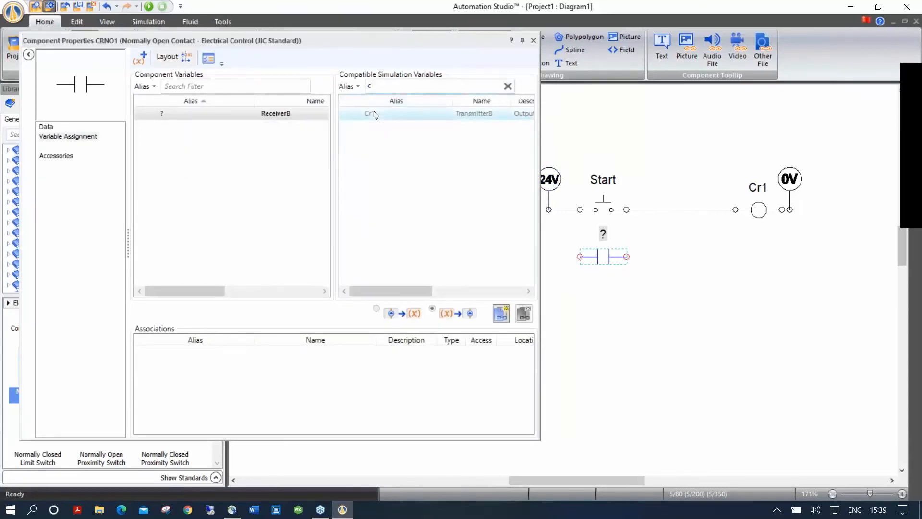
pyautogui.click(533, 41)
pyautogui.click(669, 276)
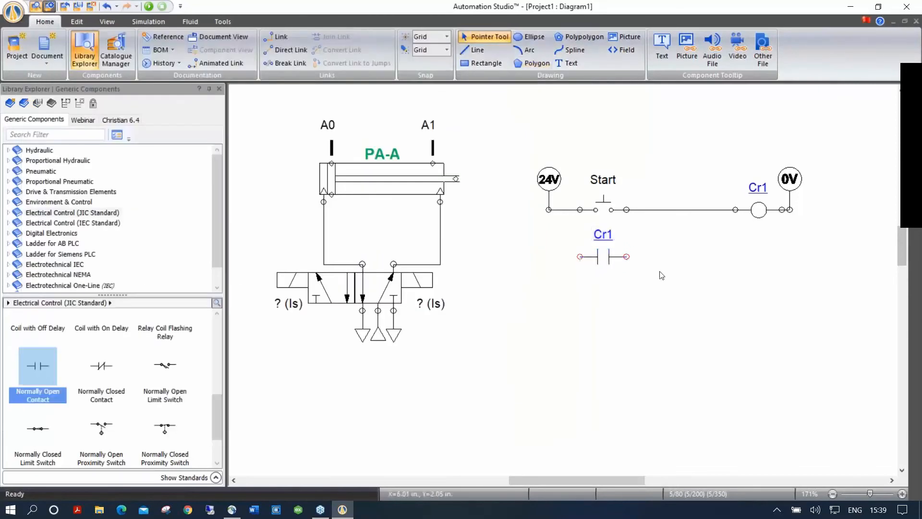
# Wire the Cr1 contact in parallel with the Start push-button and shift the 0V common slightly right
pyautogui.moveTo(580, 210); pyautogui.dragTo(580, 256)
pyautogui.moveTo(625, 211); pyautogui.dragTo(626, 256)
pyautogui.moveTo(789, 179); pyautogui.dragTo(796, 179)
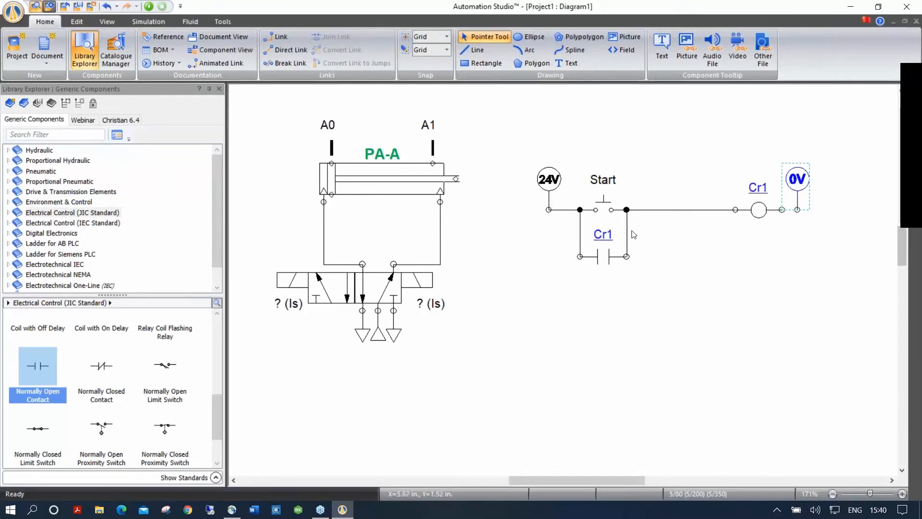
# Copy the Cr1 contact below the original as a second rung and connect its left end to the 24V supply
pyautogui.click(604, 257)
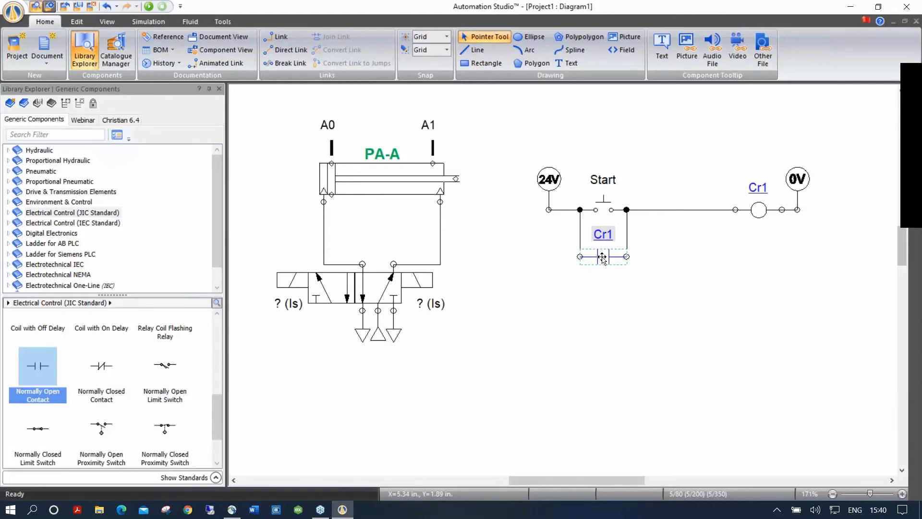
pyautogui.moveTo(602, 257); pyautogui.dragTo(603, 311)
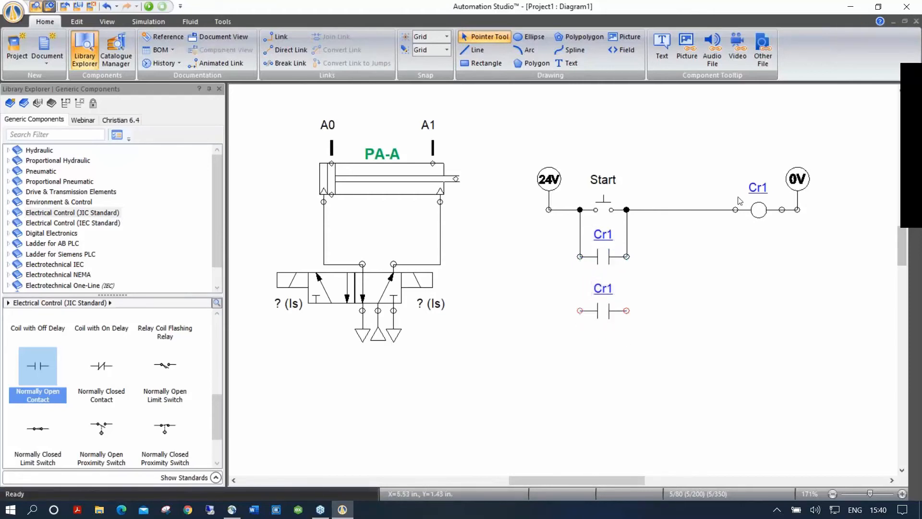
pyautogui.moveTo(579, 311); pyautogui.dragTo(548, 210)
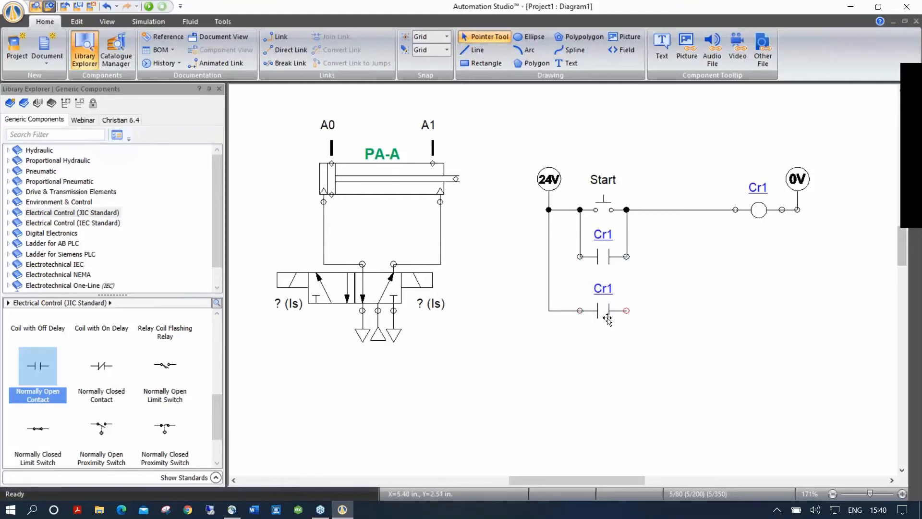
# Place a Solenoid, DC/AC with the alias A+ in line with the second rung's Cr1 contact, below the Cr1 coil
pyautogui.moveTo(219, 416); pyautogui.dragTo(213, 381)
pyautogui.moveTo(101, 375); pyautogui.dragTo(763, 305)
pyautogui.write('A+')
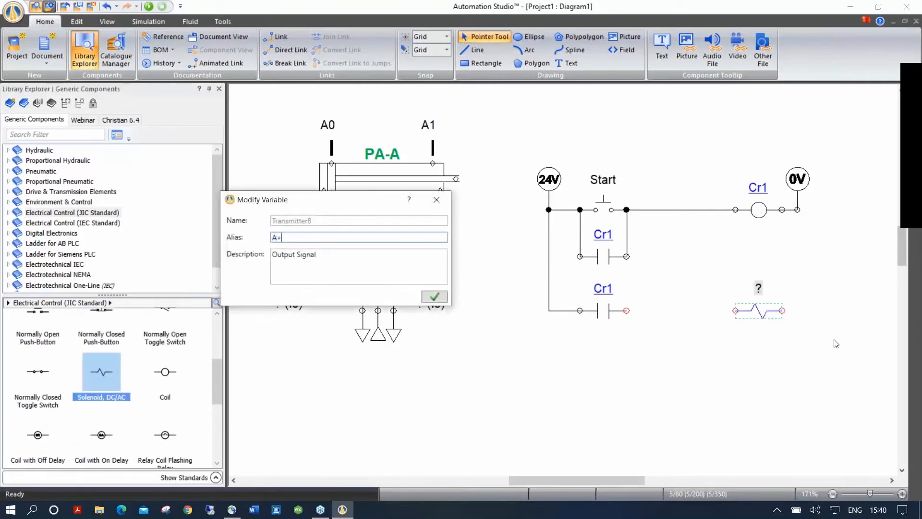
pyautogui.press('Return')
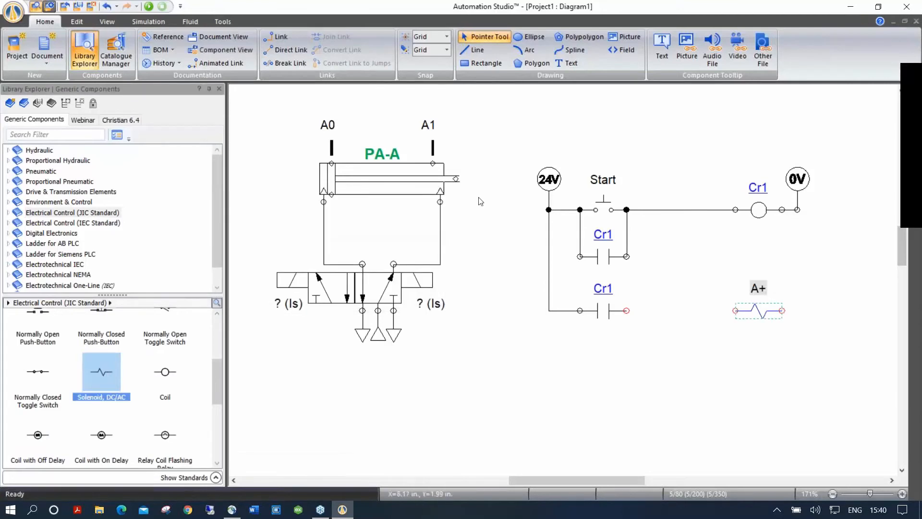
# Wire the second rung from its Cr1 contact through the A+ solenoid to the 0V common
pyautogui.moveTo(627, 311)
pyautogui.mouseDown()
pyautogui.moveTo(734, 311)
pyautogui.moveTo(798, 209)
pyautogui.mouseUp()
pyautogui.moveTo(759, 311)
pyautogui.mouseDown()
pyautogui.moveTo(750, 265)
pyautogui.moveTo(771, 323)
pyautogui.mouseUp()
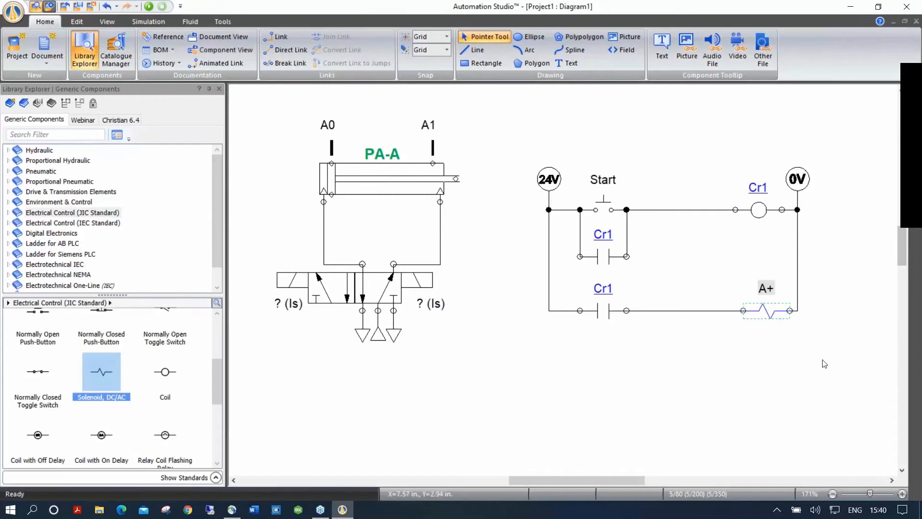
pyautogui.click(850, 356)
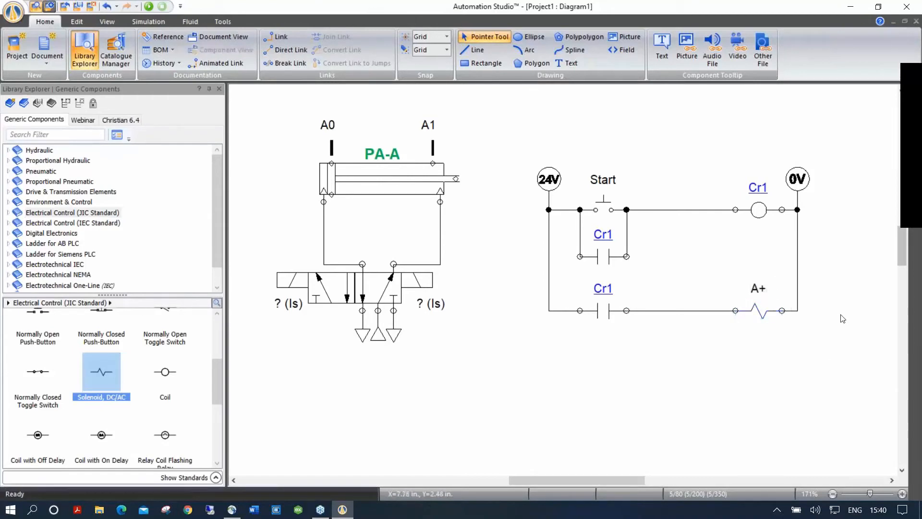
# Simulate the circuit, actuate the Start push-button to check the rungs and the valve, and stop the simulation
pyautogui.click(148, 9)
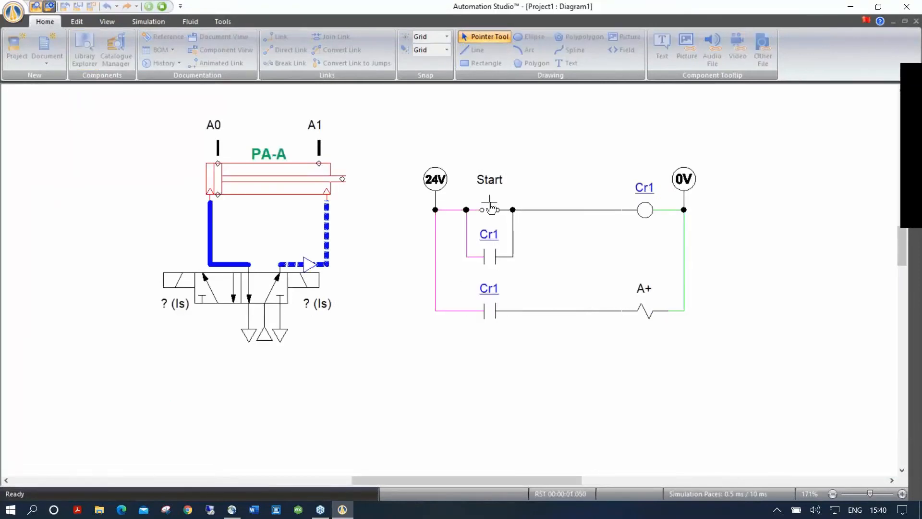
pyautogui.click(489, 208)
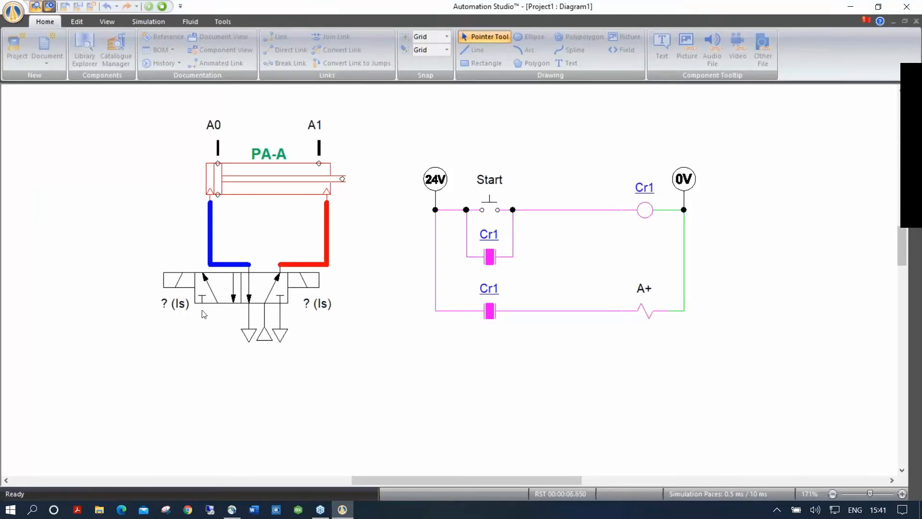
pyautogui.click(163, 6)
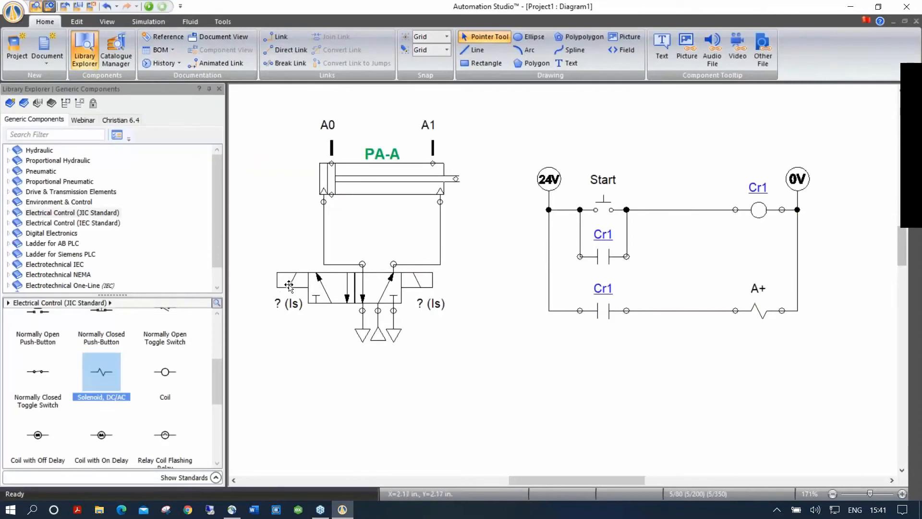
# Associate the left solenoid of the 5/2-way valve with the A+ output variable
pyautogui.click(289, 285)
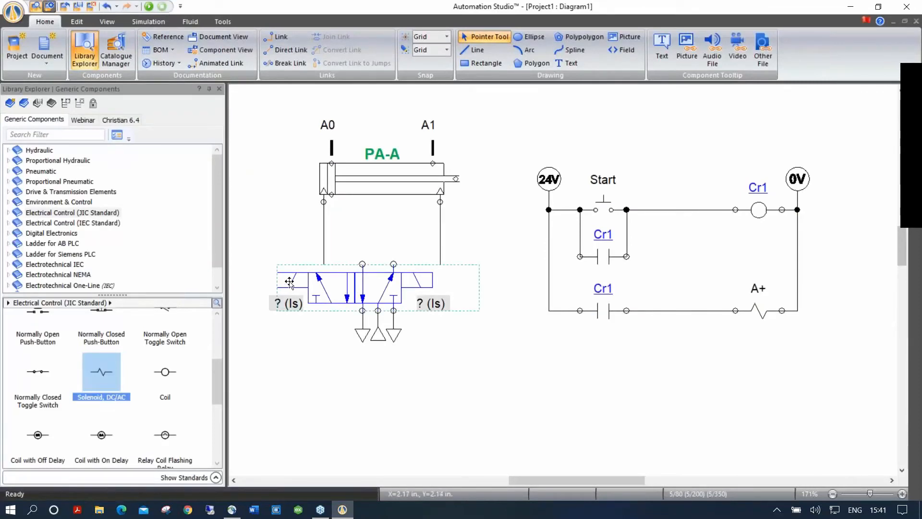
pyautogui.doubleClick(289, 282)
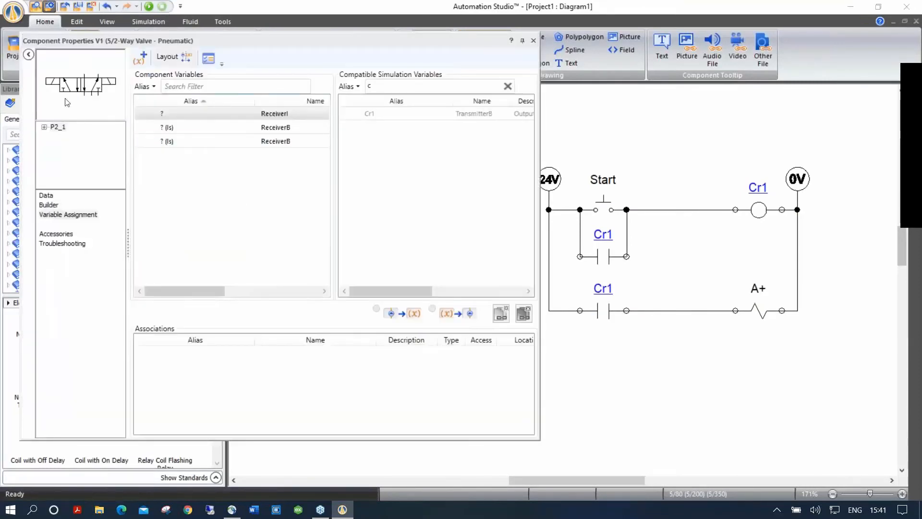
pyautogui.click(54, 85)
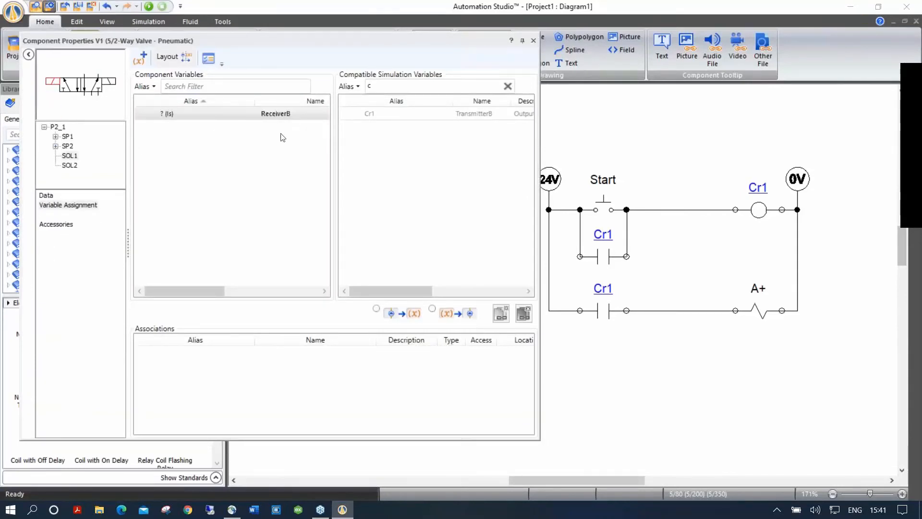
pyautogui.moveTo(376, 87); pyautogui.dragTo(363, 87)
pyautogui.press('BackSpace')
pyautogui.write('a')
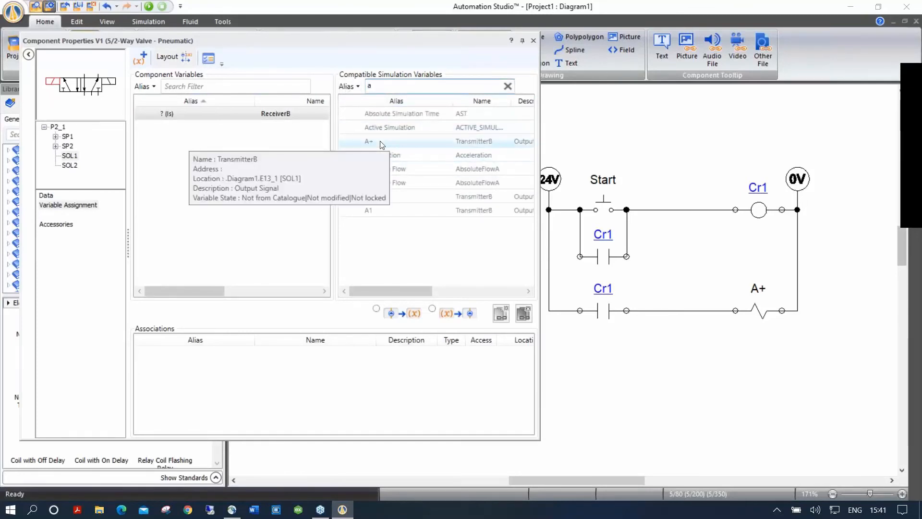
pyautogui.doubleClick(382, 144)
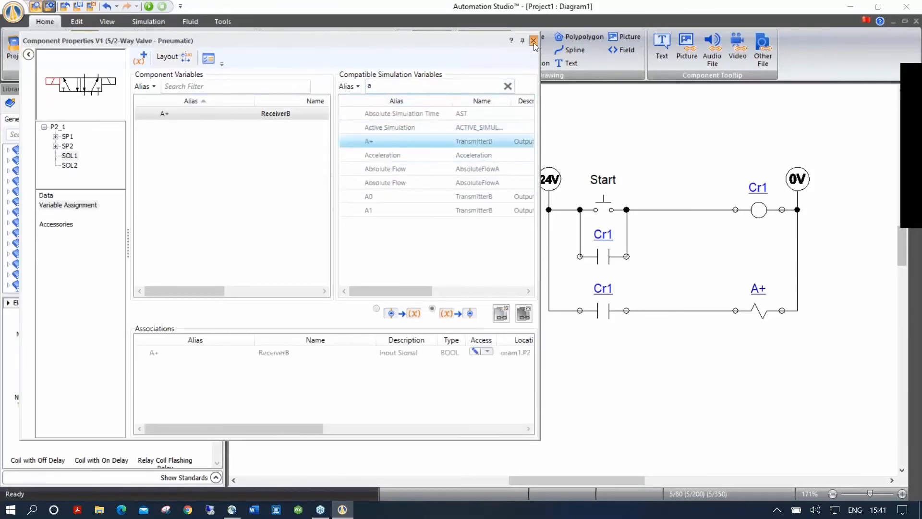
pyautogui.click(533, 41)
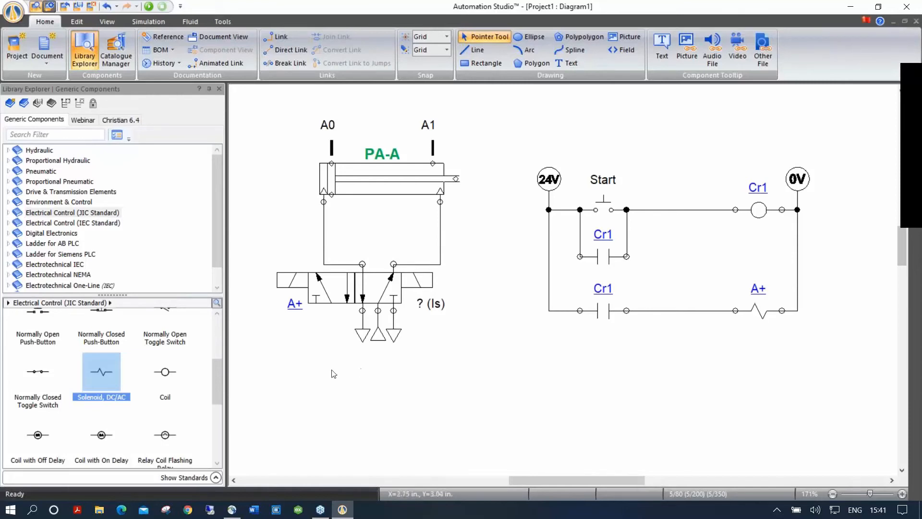
# Place a Normally Open Limit Switch as a third rung, associate it with A1, and connect its left end to the 24V line
pyautogui.moveTo(218, 373); pyautogui.dragTo(209, 402)
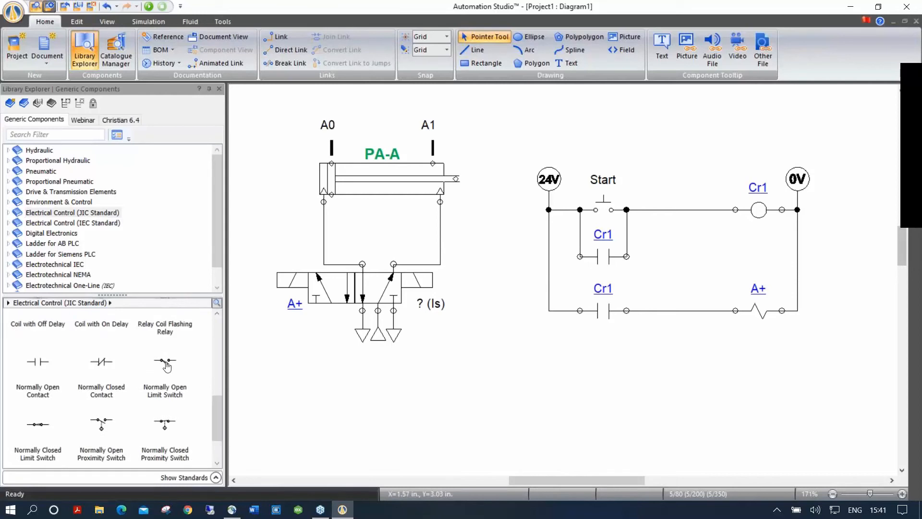
pyautogui.moveTo(166, 365); pyautogui.dragTo(607, 365)
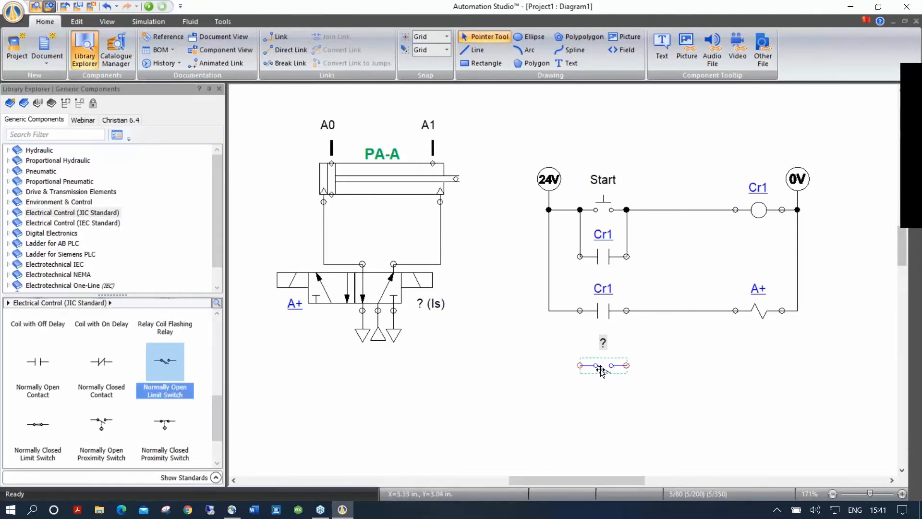
pyautogui.doubleClick(600, 369)
pyautogui.click(384, 85)
pyautogui.write('a')
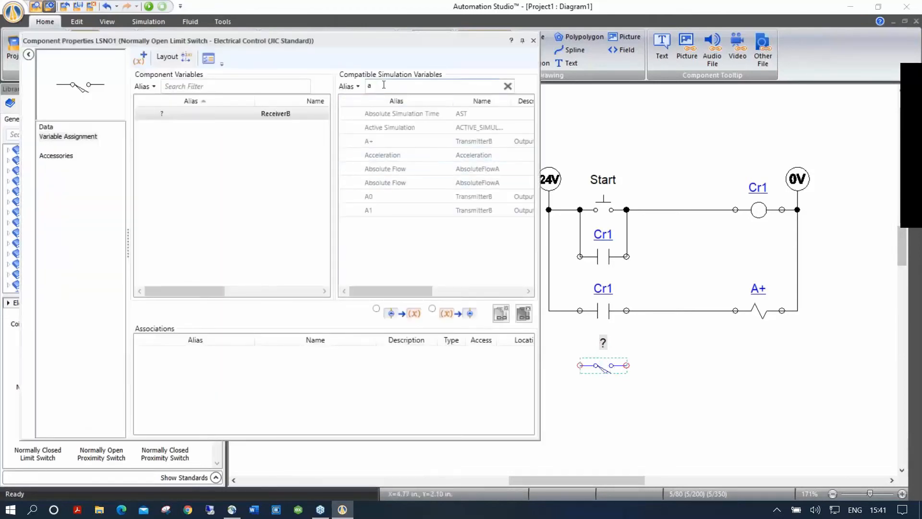
pyautogui.doubleClick(383, 211)
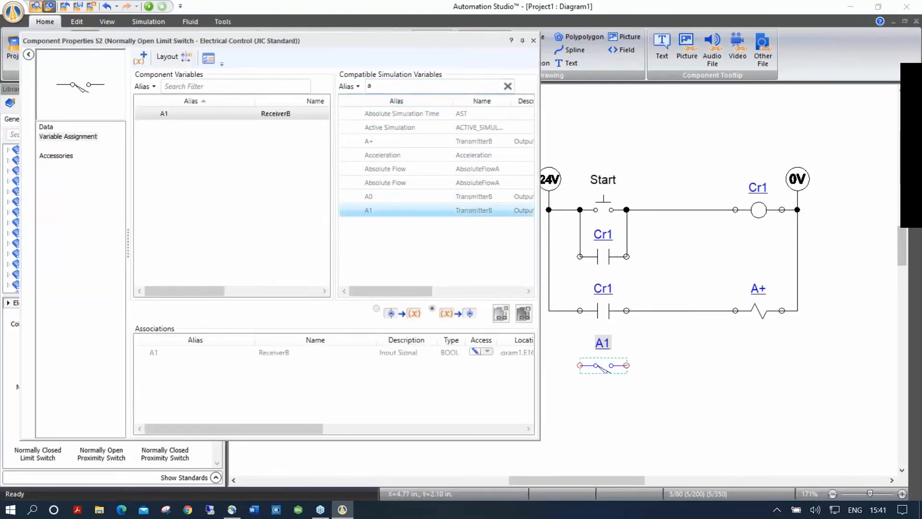
pyautogui.click(534, 40)
pyautogui.moveTo(580, 365)
pyautogui.mouseDown()
pyautogui.moveTo(550, 364)
pyautogui.moveTo(552, 317)
pyautogui.mouseUp()
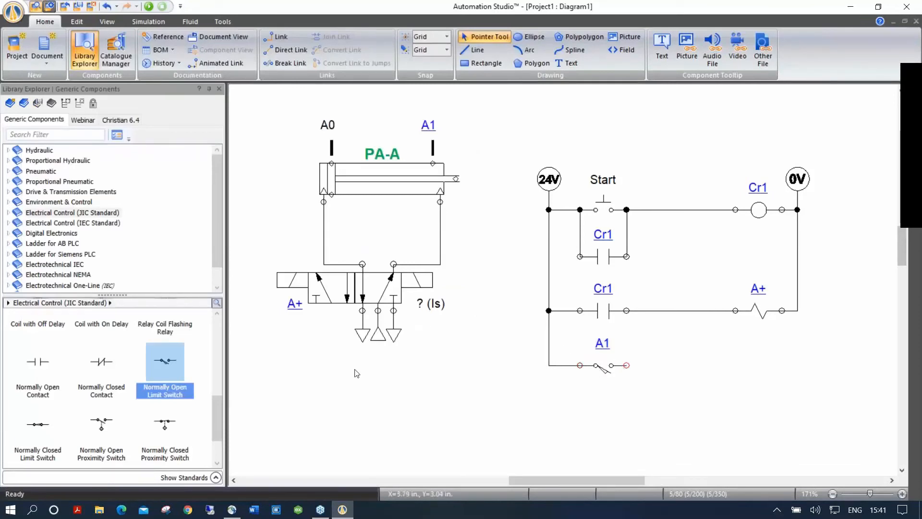
# Place a Solenoid, DC/AC with the alias A- on the third rung and wire the rung through it to 0V
pyautogui.moveTo(220, 414); pyautogui.dragTo(218, 369)
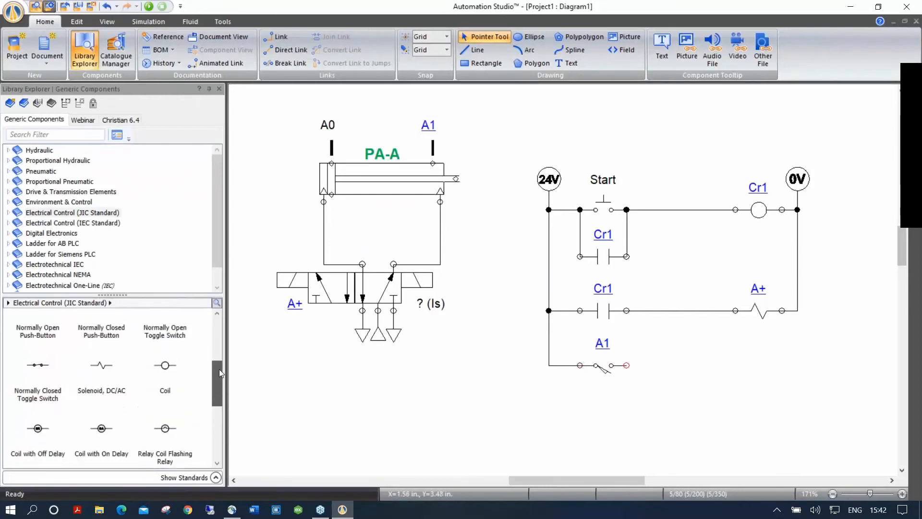
pyautogui.moveTo(102, 405); pyautogui.dragTo(788, 349)
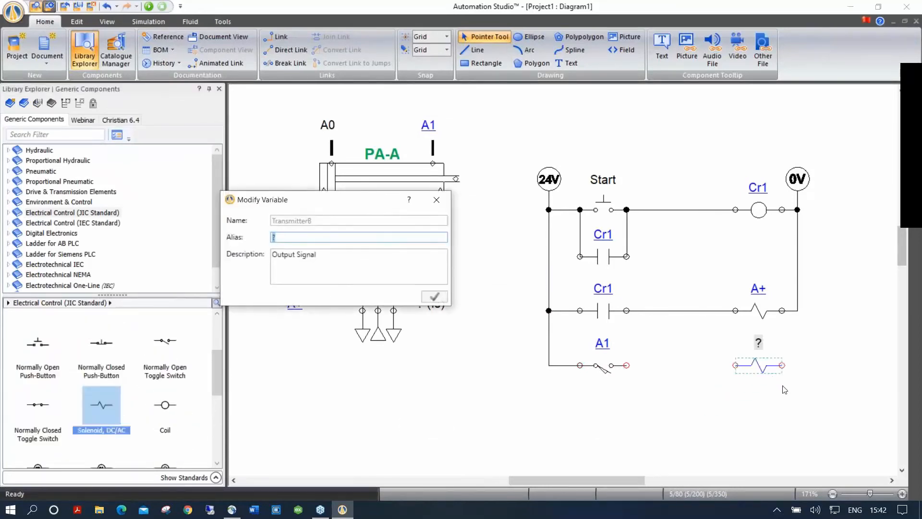
pyautogui.write('A-')
pyautogui.press('Return')
pyautogui.moveTo(626, 365); pyautogui.dragTo(798, 310)
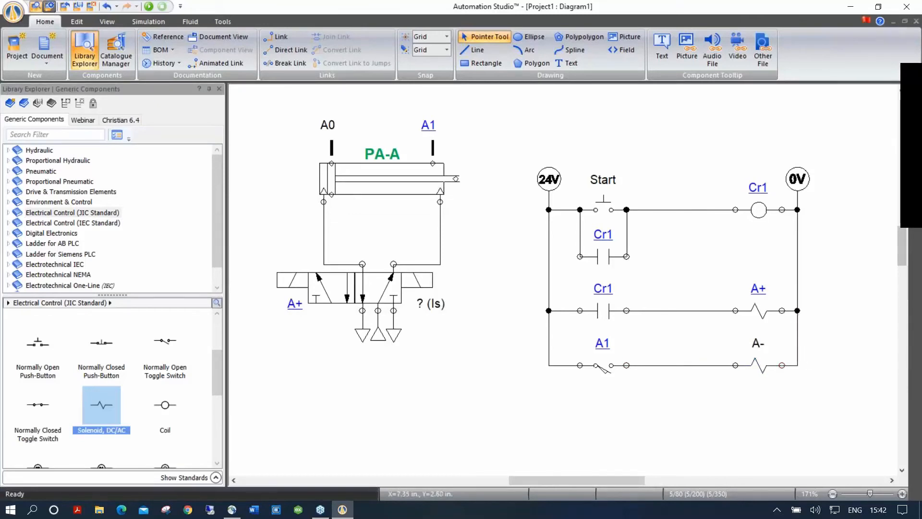
# Associate the right solenoid of the 5/2-way valve with the A- output variable
pyautogui.click(149, 6)
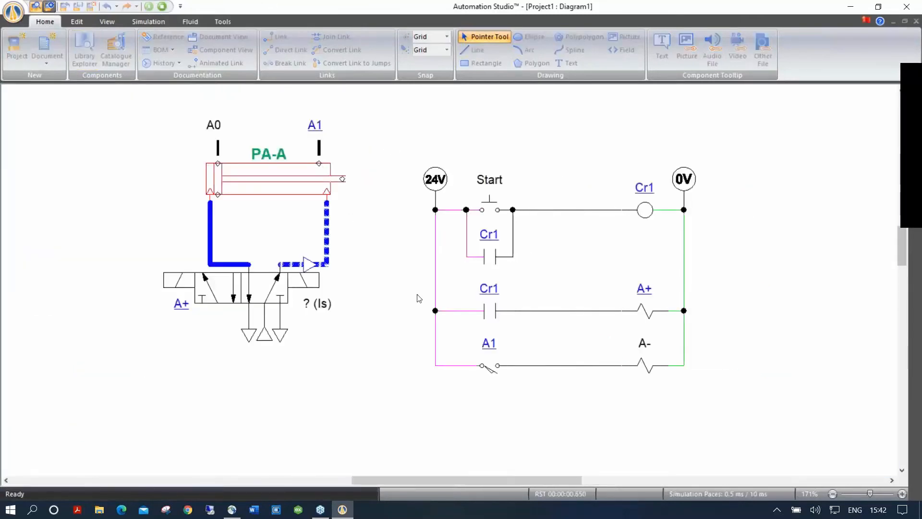
pyautogui.click(163, 6)
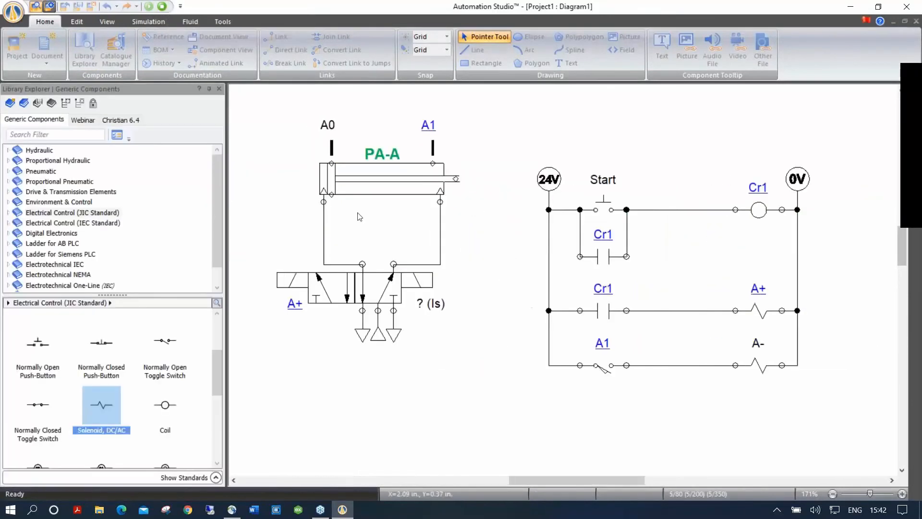
pyautogui.click(424, 280)
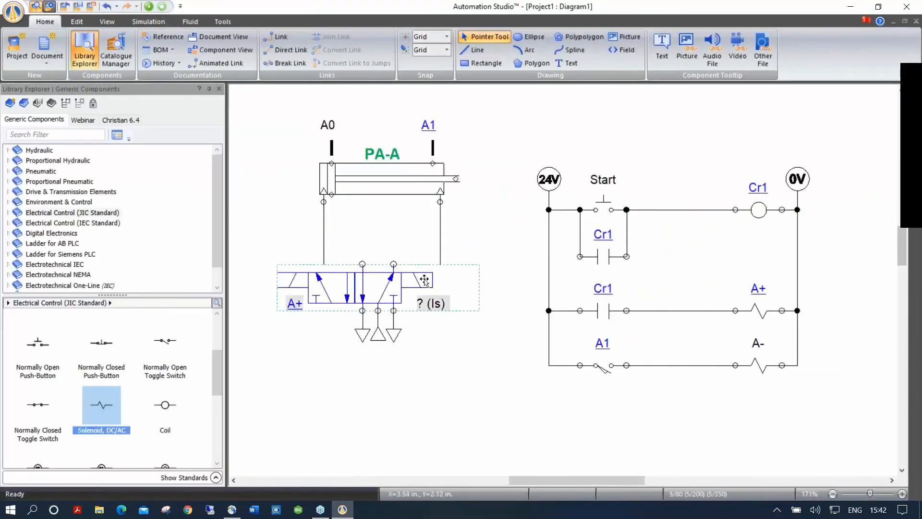
pyautogui.doubleClick(424, 281)
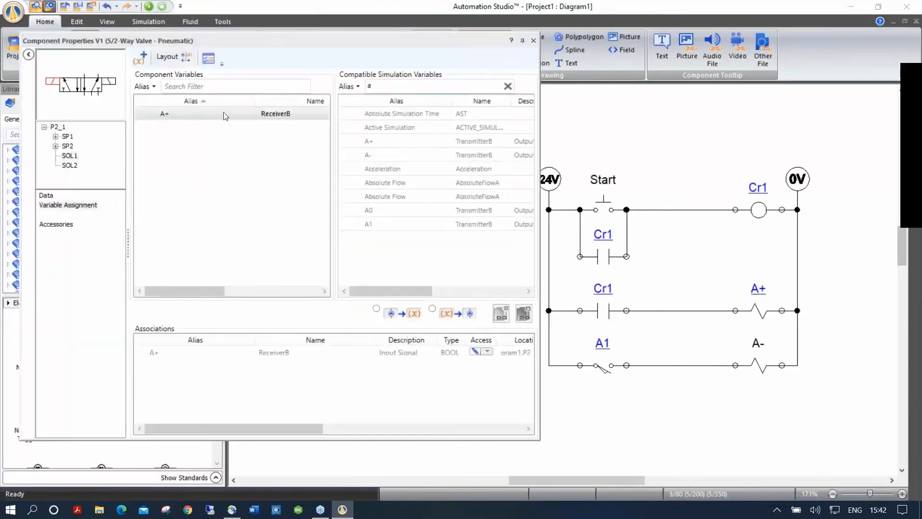
pyautogui.click(109, 83)
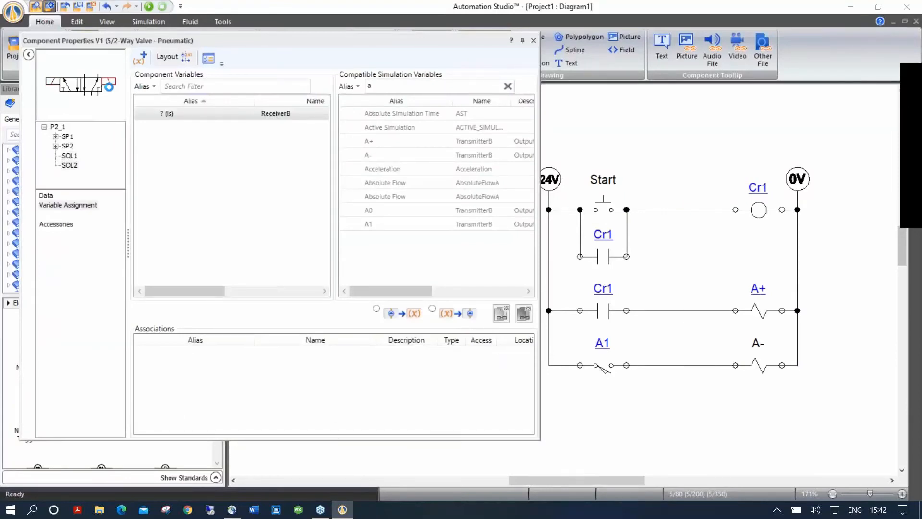
pyautogui.doubleClick(376, 156)
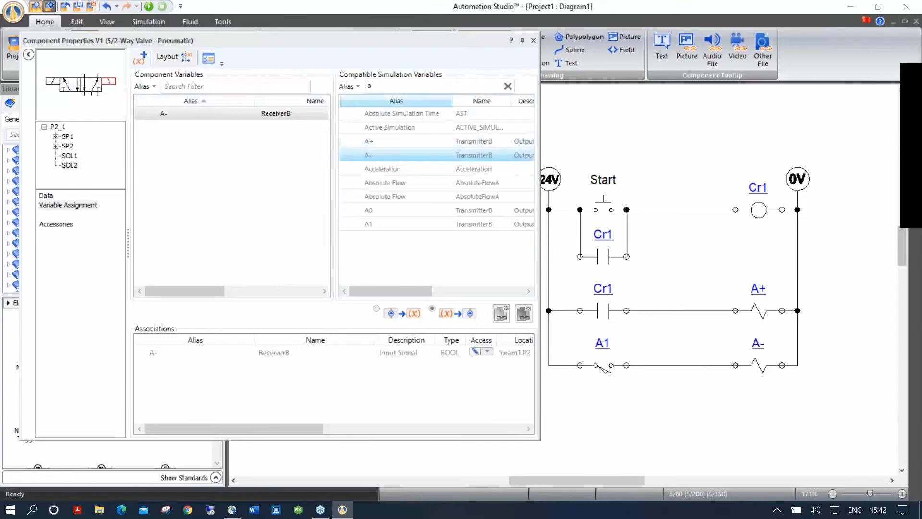
pyautogui.click(533, 40)
pyautogui.click(494, 171)
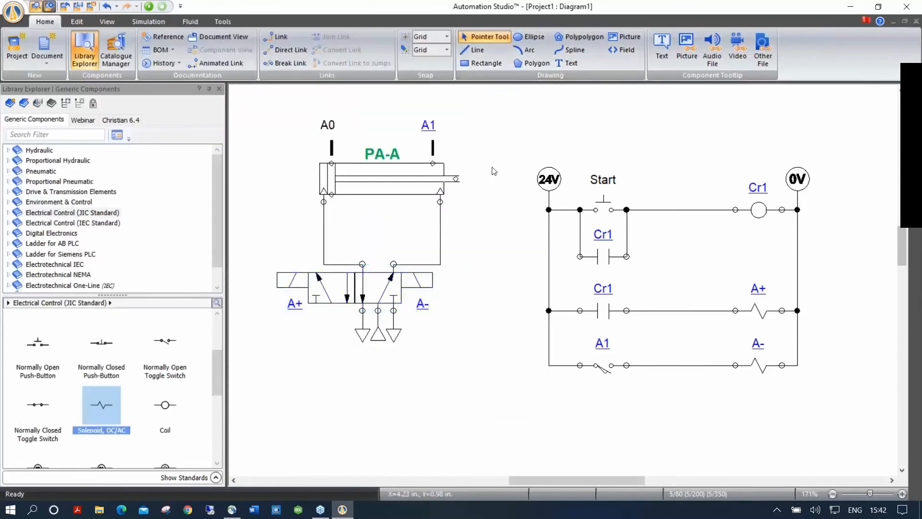
# Simulate the circuit with both solenoids linked, actuate Start to check the cylinder's movement, and stop the simulation
pyautogui.click(148, 7)
pyautogui.click(483, 207)
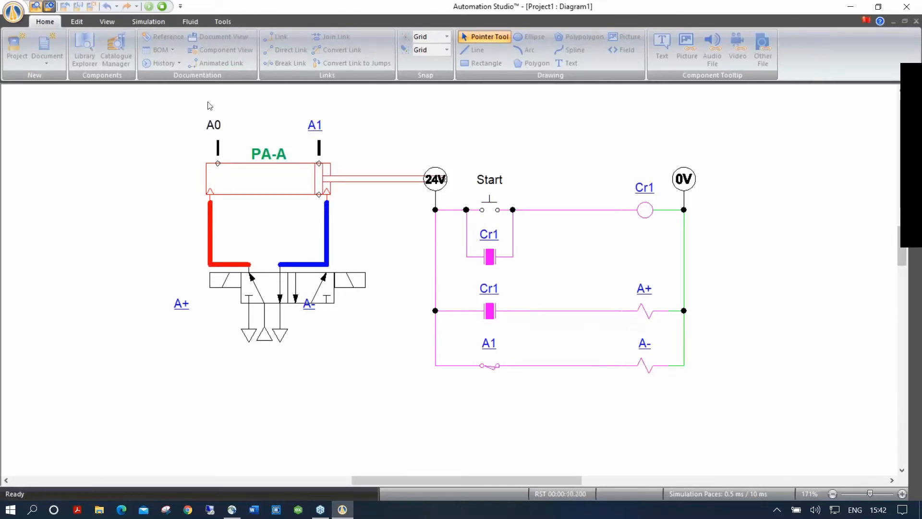
pyautogui.click(163, 7)
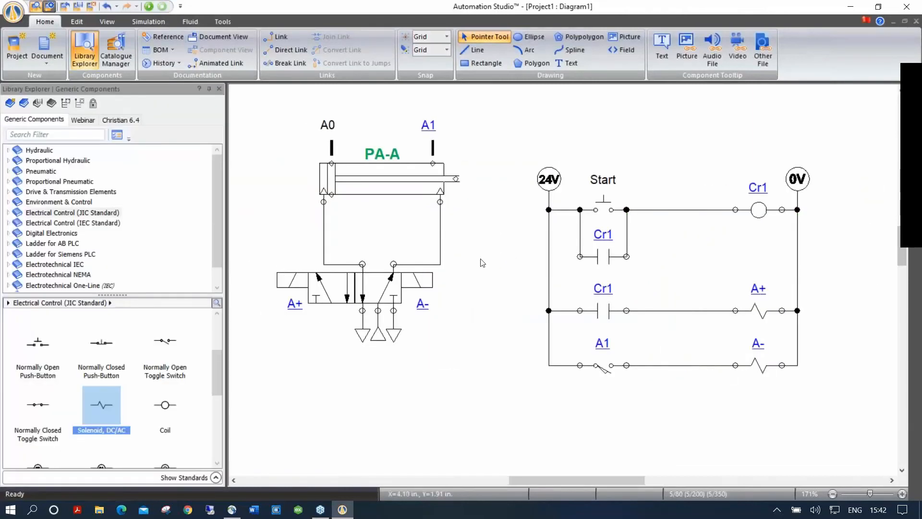
# Move the whole pneumatic circuit, cylinder and valve included, slightly left, away from the electrical circuit
pyautogui.moveTo(246, 100); pyautogui.dragTo(473, 407)
pyautogui.click(263, 102)
pyautogui.moveTo(261, 98); pyautogui.dragTo(496, 423)
pyautogui.moveTo(407, 293); pyautogui.dragTo(374, 292)
pyautogui.click(471, 387)
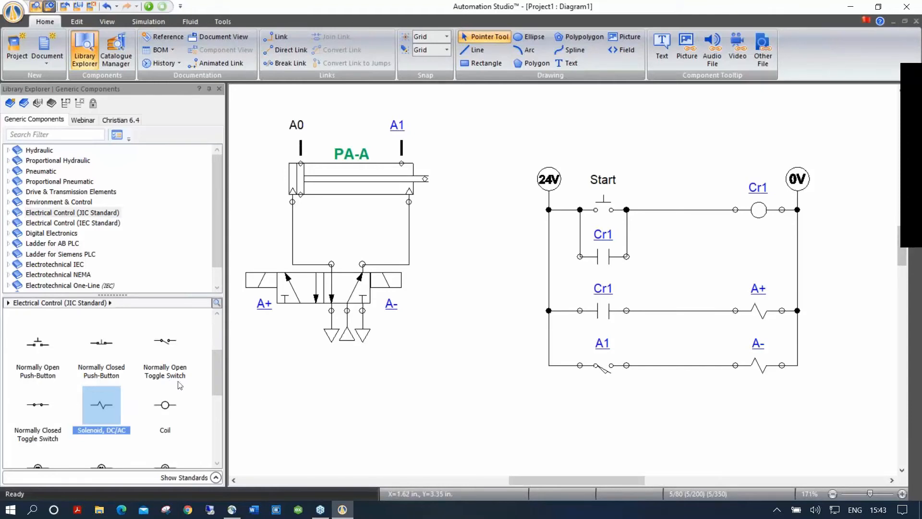
# Insert a Normally Open Limit Switch between the Cr1 contact and A+ solenoid on the second rung and associate it with A0
pyautogui.moveTo(214, 367); pyautogui.dragTo(202, 424)
pyautogui.click(167, 318)
pyautogui.moveTo(166, 318); pyautogui.dragTo(682, 310)
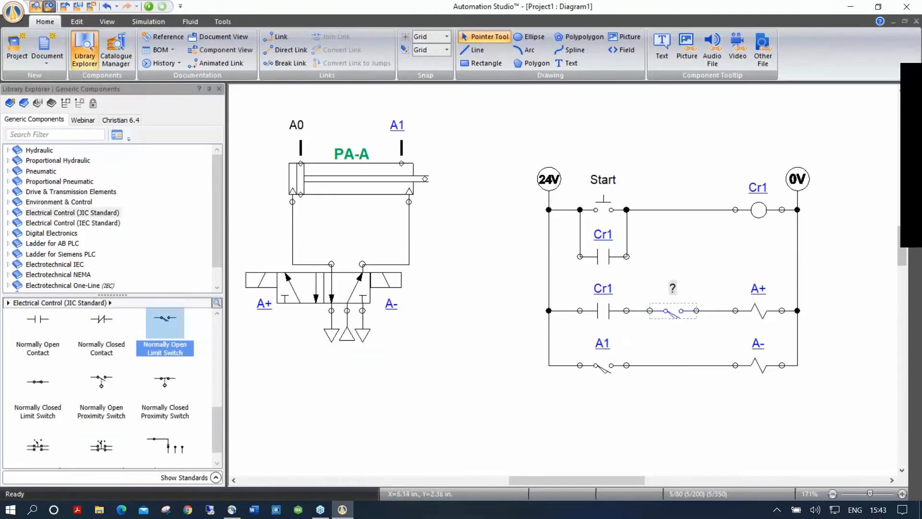
pyautogui.doubleClick(674, 313)
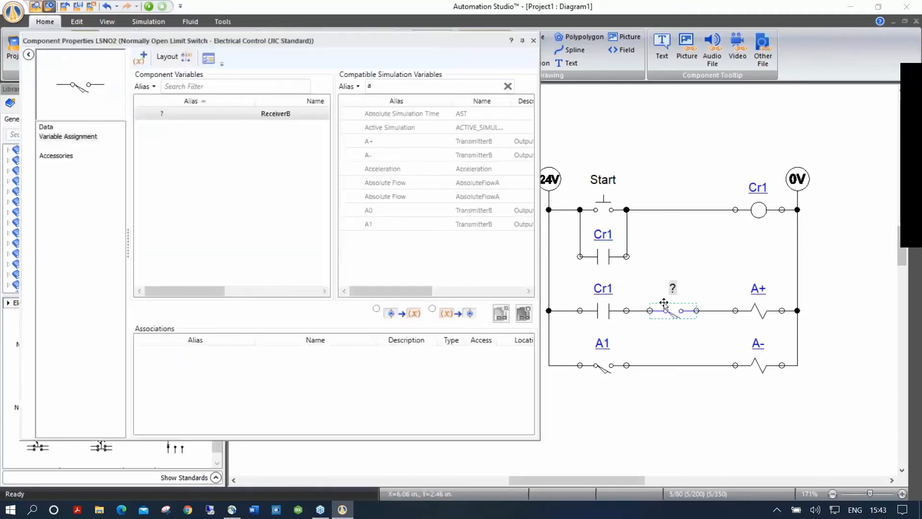
pyautogui.doubleClick(370, 210)
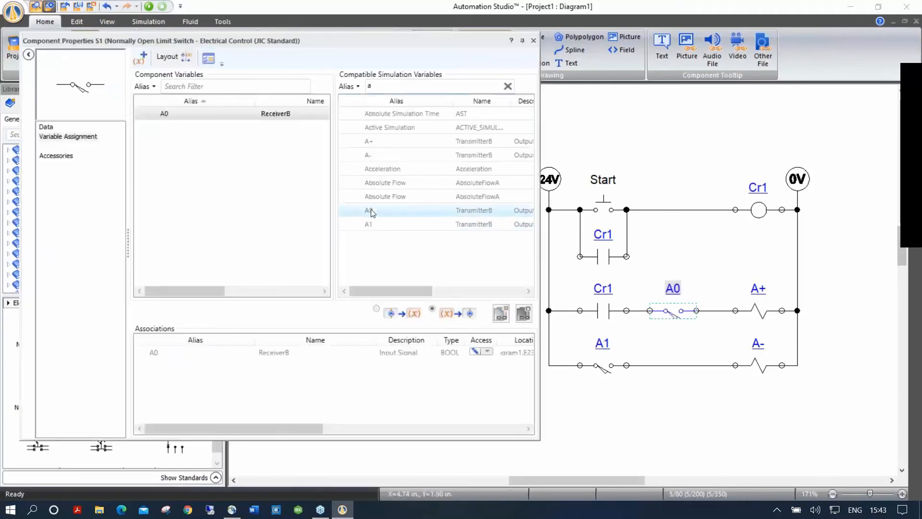
pyautogui.click(533, 40)
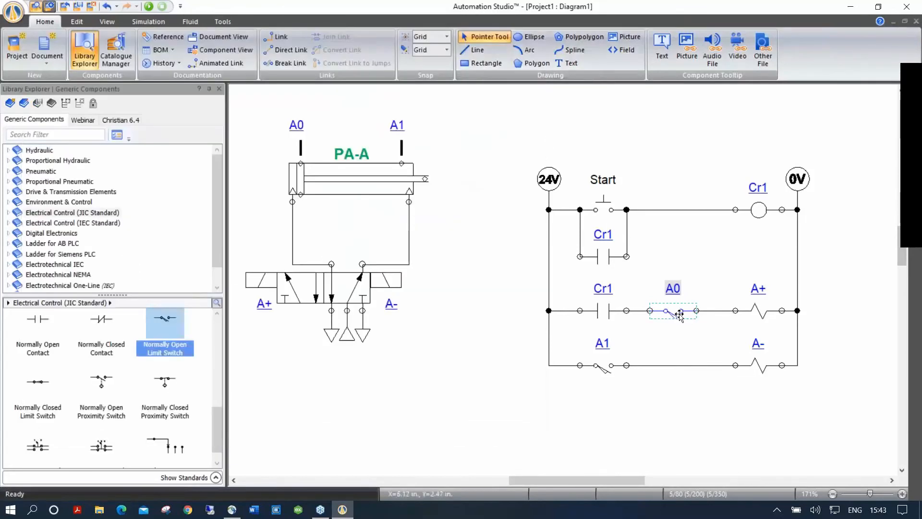
pyautogui.click(672, 373)
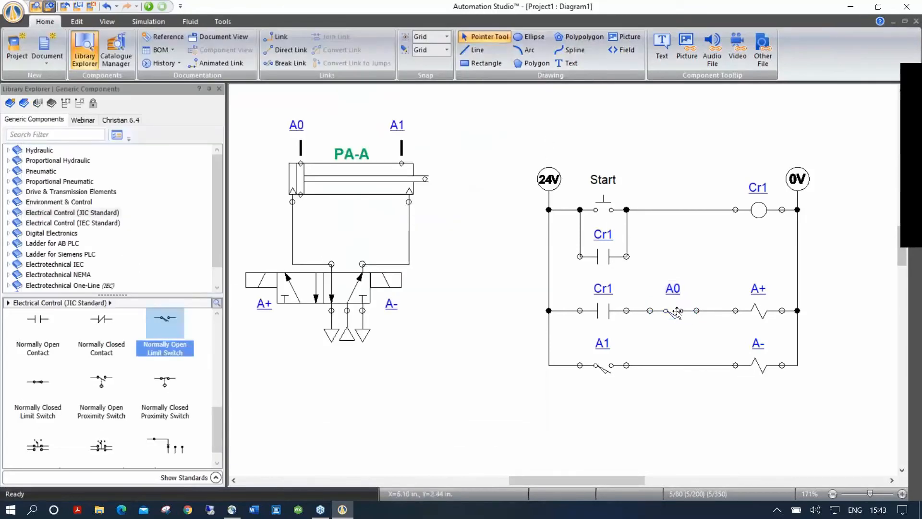
# Simulate the circuit with the A0 limit switch in place, actuate Start to check the cylinder's cycling, and stop the simulation
pyautogui.click(149, 7)
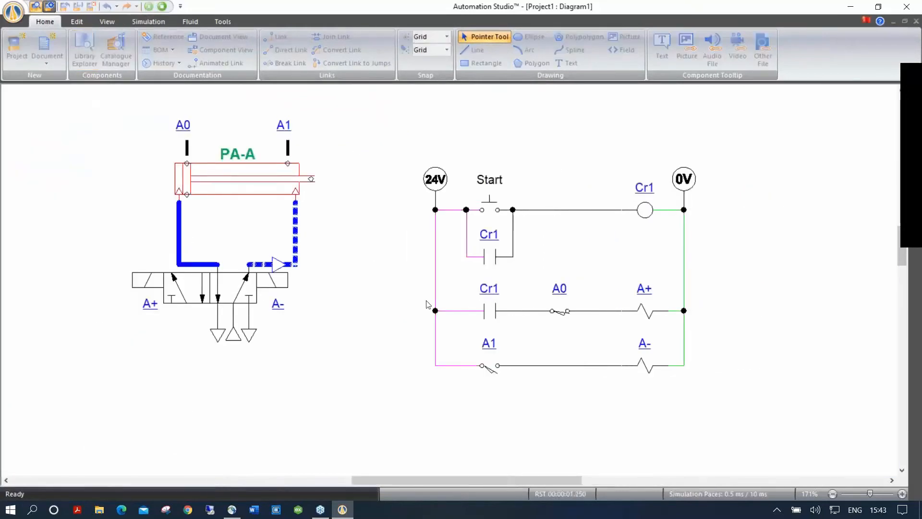
pyautogui.click(489, 206)
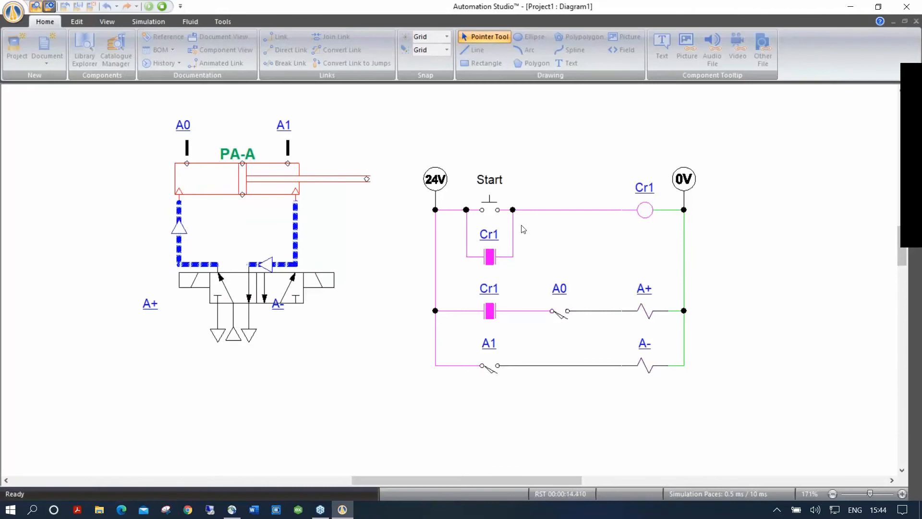
pyautogui.click(162, 7)
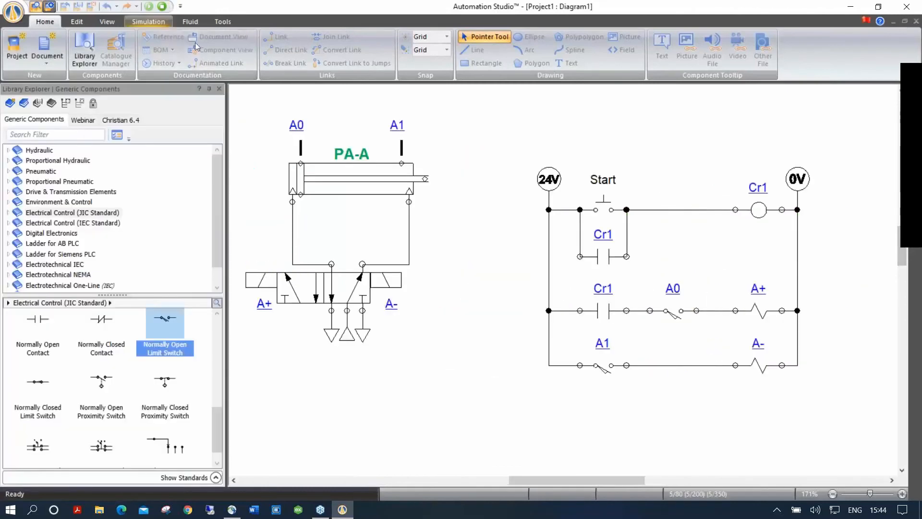
# Insert a normally closed pushbutton aliased Stop between Start and the Cr1 coil on the first rung, and simulate the circuit
pyautogui.moveTo(217, 423); pyautogui.dragTo(221, 332)
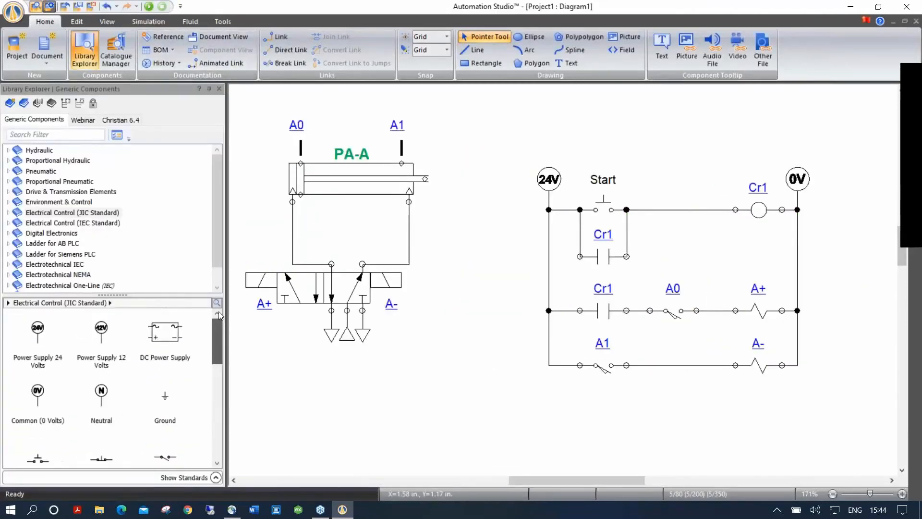
pyautogui.moveTo(102, 459); pyautogui.dragTo(675, 211)
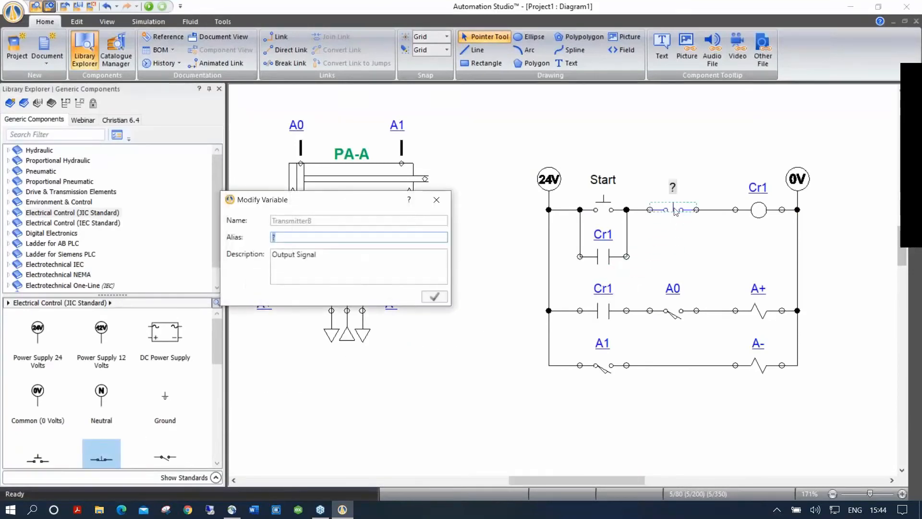
pyautogui.write('Stop')
pyautogui.press('Return')
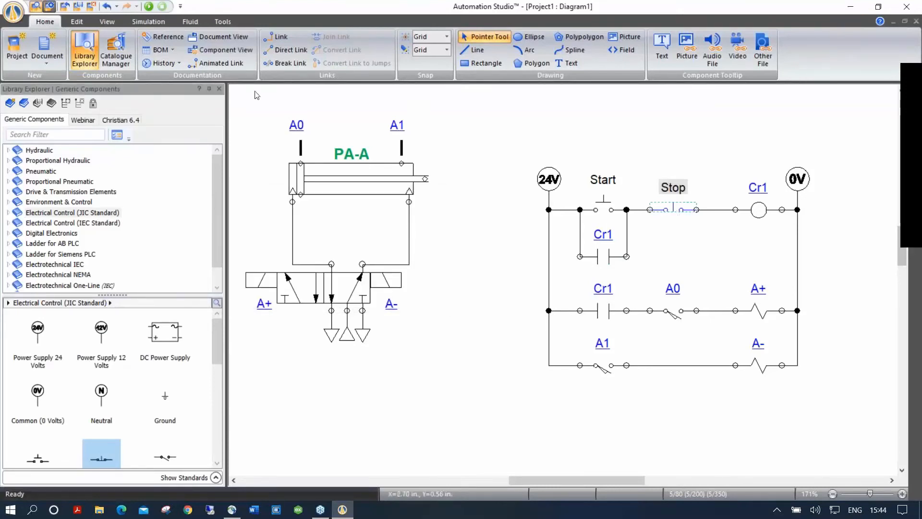
pyautogui.click(149, 7)
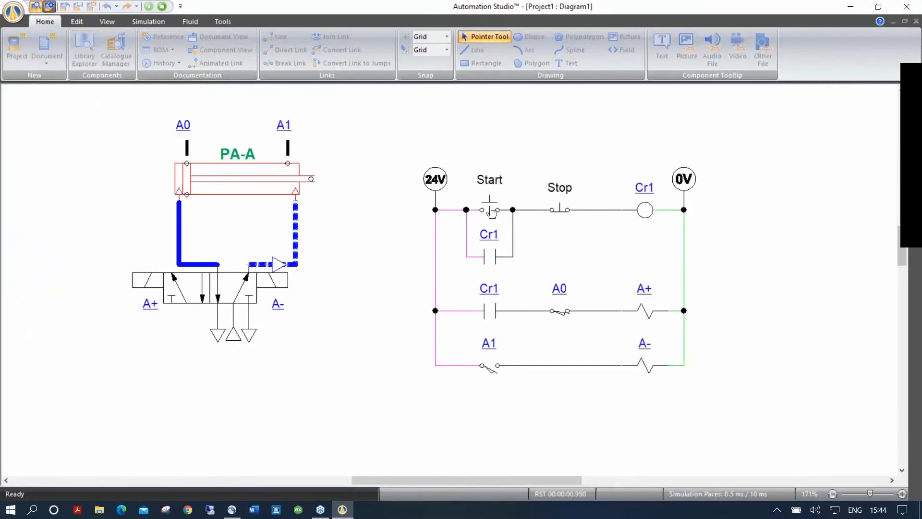
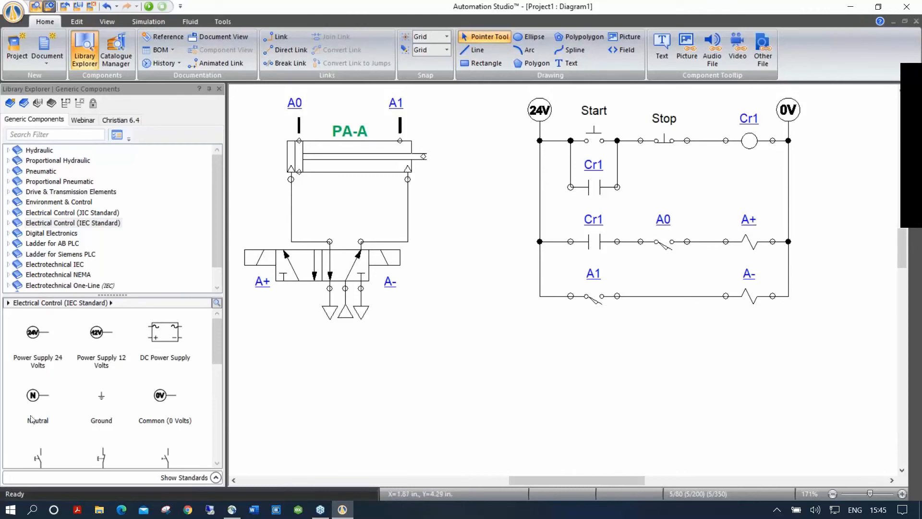
# Place a Pressure Indicator from the Pneumatic Measuring Instruments library beside the cylinder, near its A0 end
pyautogui.moveTo(218, 342)
pyautogui.mouseDown()
pyautogui.moveTo(214, 443)
pyautogui.moveTo(223, 329)
pyautogui.mouseUp()
pyautogui.moveTo(419, 345); pyautogui.dragTo(441, 347)
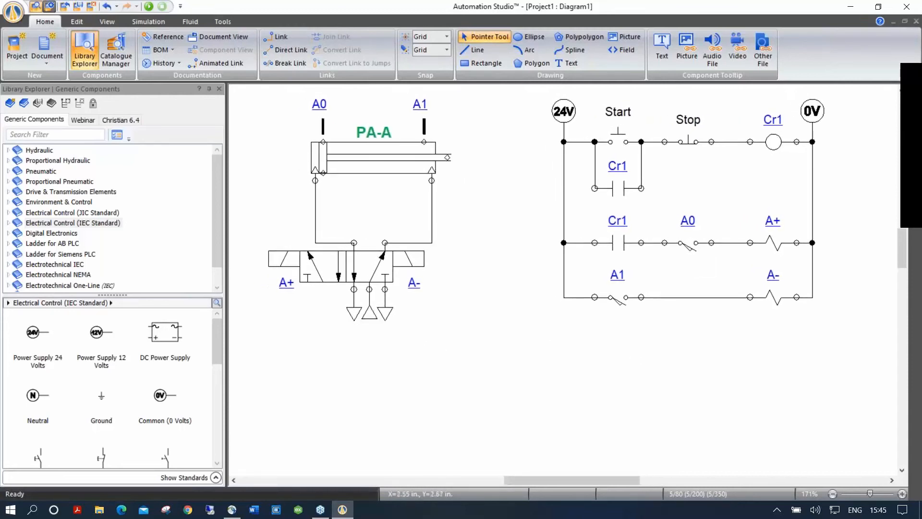
pyautogui.click(8, 171)
pyautogui.scroll(-1, 85, 269)
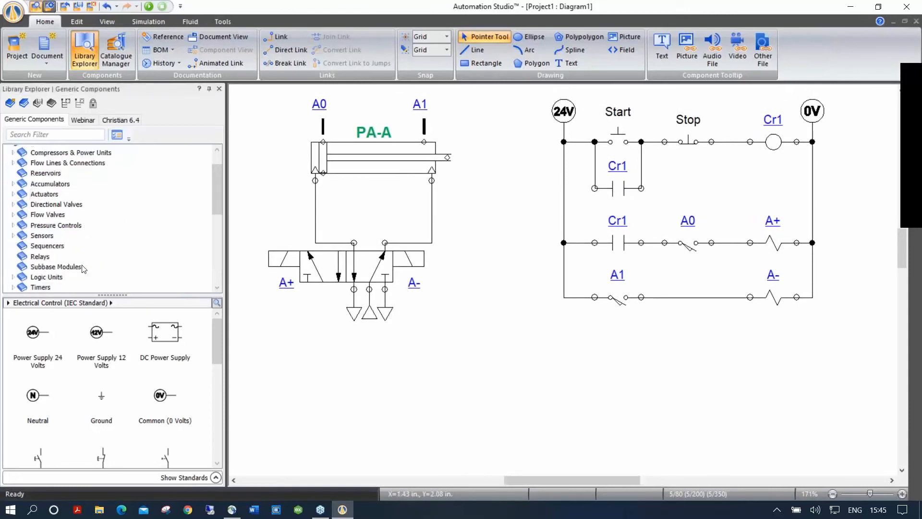
pyautogui.scroll(-1, 79, 270)
pyautogui.scroll(-1, 95, 272)
pyautogui.scroll(-1, 76, 272)
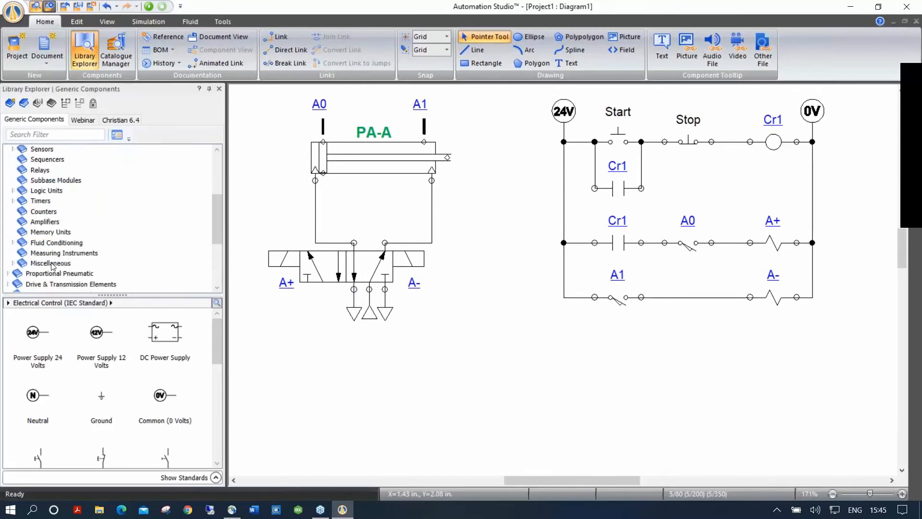
pyautogui.click(64, 253)
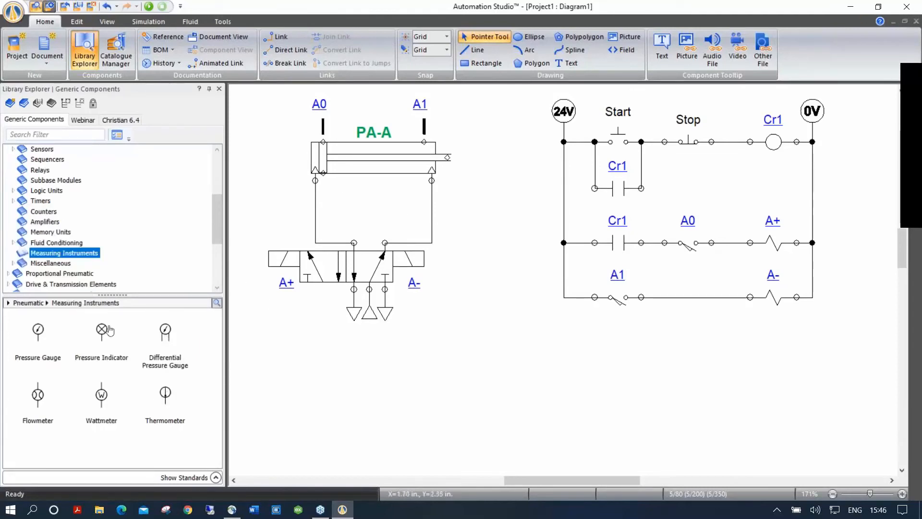
pyautogui.moveTo(101, 335); pyautogui.dragTo(260, 179)
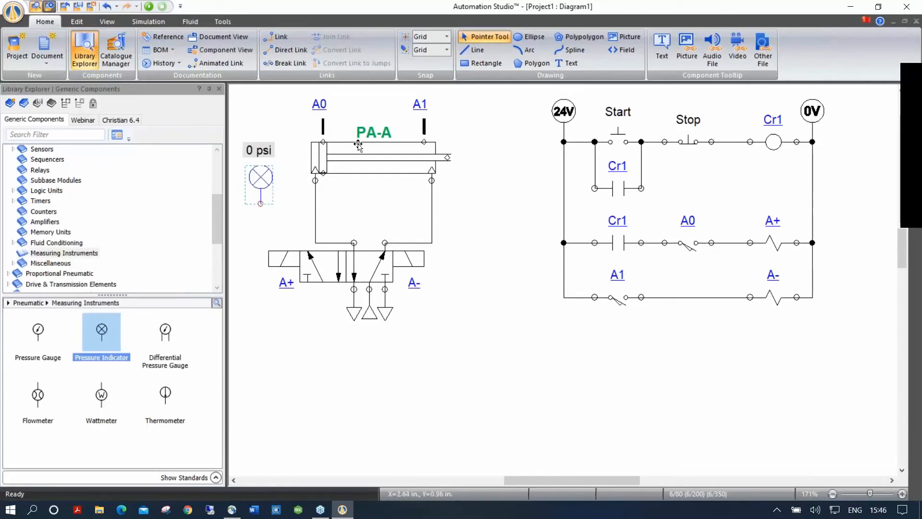
# Rotate the pressure indicator so its port faces the circuit and connect it to the line feeding the cylinder's A0 end
pyautogui.rightClick(260, 189)
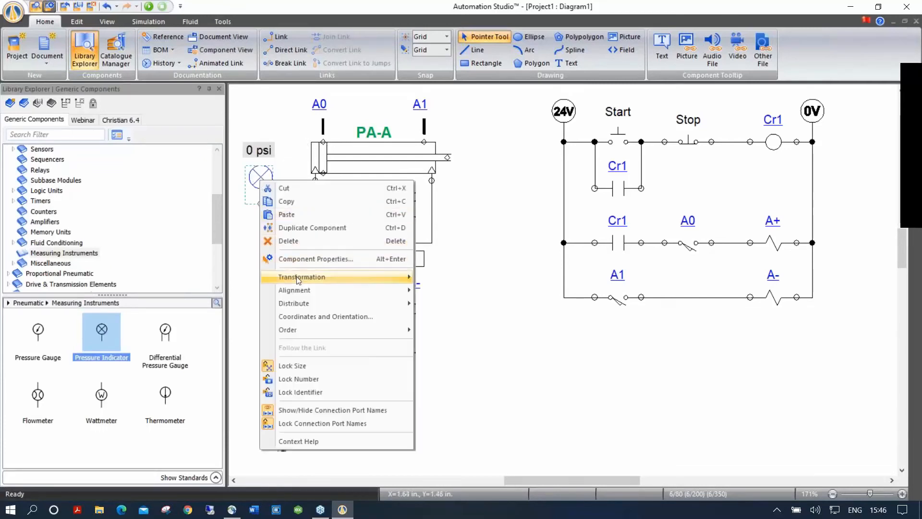
pyautogui.moveTo(297, 279)
pyautogui.click(448, 289)
pyautogui.moveTo(264, 170); pyautogui.dragTo(297, 209)
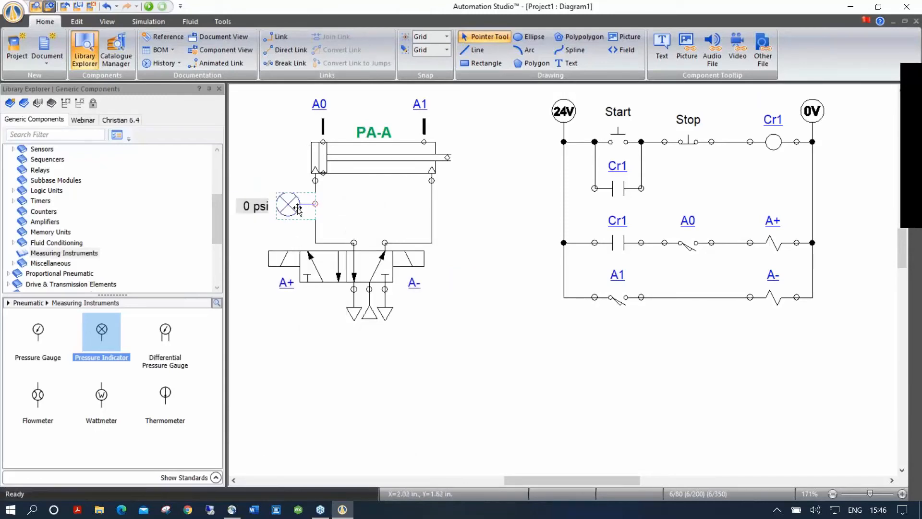
pyautogui.moveTo(289, 204)
pyautogui.mouseDown()
pyautogui.moveTo(281, 205)
pyautogui.moveTo(289, 205)
pyautogui.mouseUp()
pyautogui.click(263, 164)
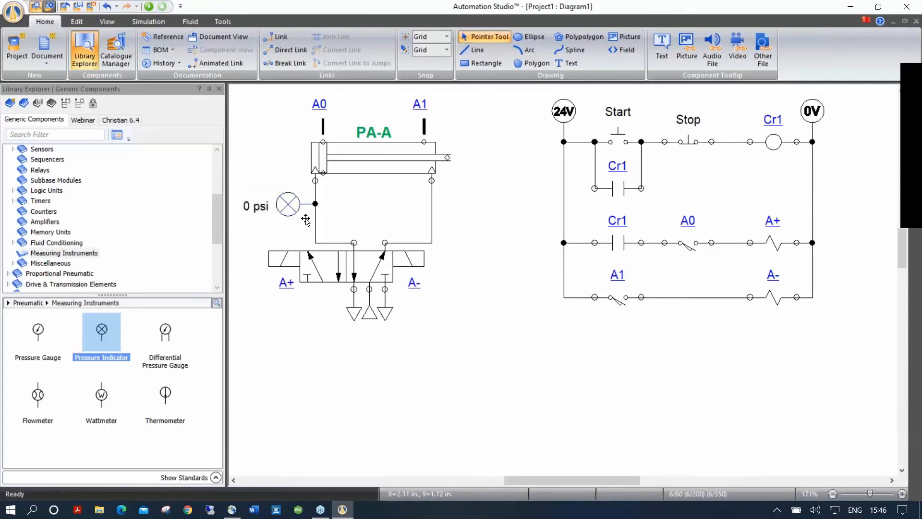
# Review the pressure indicator's properties, simulate the circuit with Start actuated to check the pressure reading, and stop the simulation
pyautogui.doubleClick(288, 204)
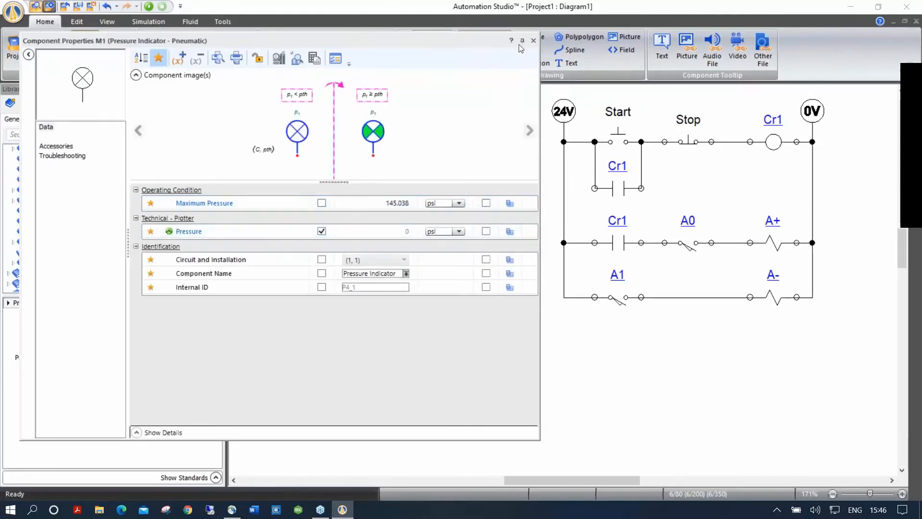
pyautogui.click(533, 40)
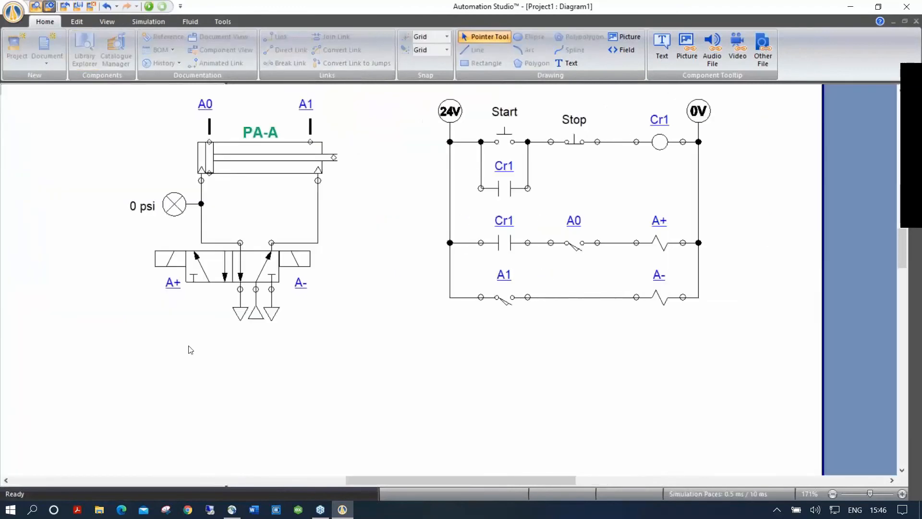
pyautogui.click(504, 140)
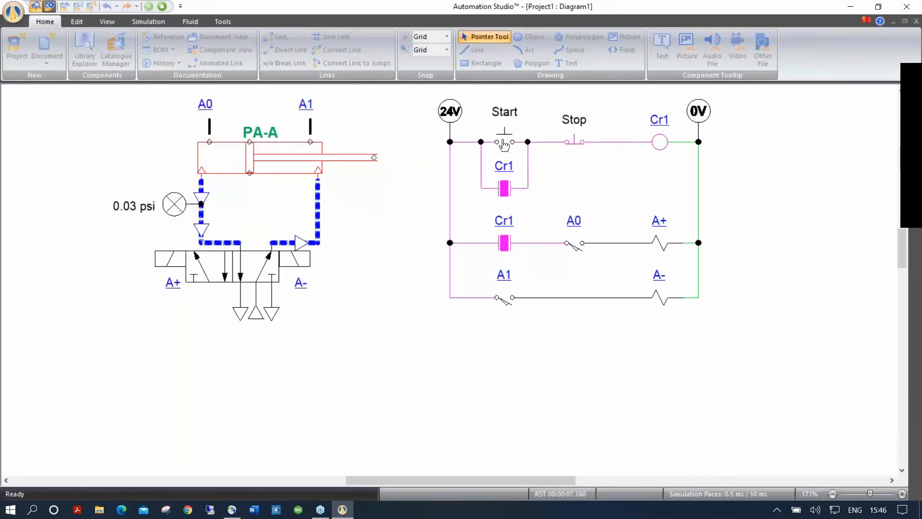
pyautogui.click(164, 6)
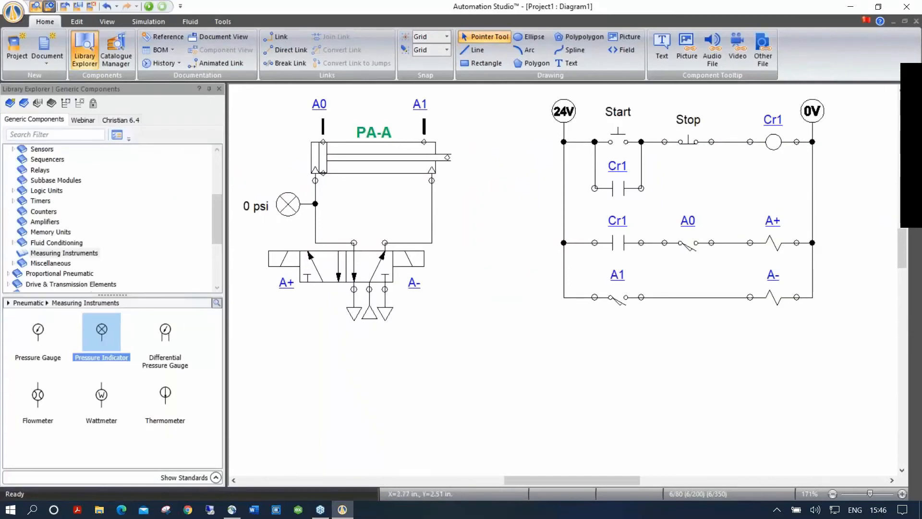
# Examine the units available for the pressure indicator's Pressure reading and close its properties
pyautogui.doubleClick(286, 203)
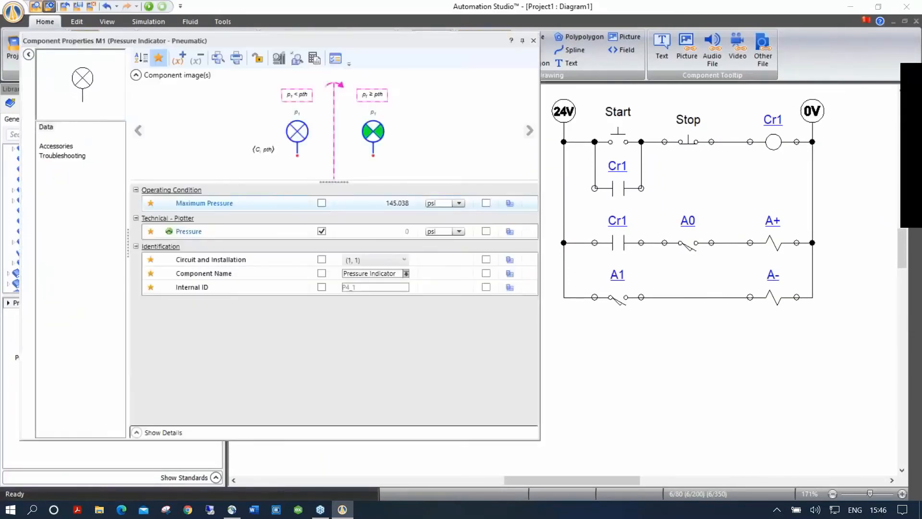
pyautogui.click(457, 232)
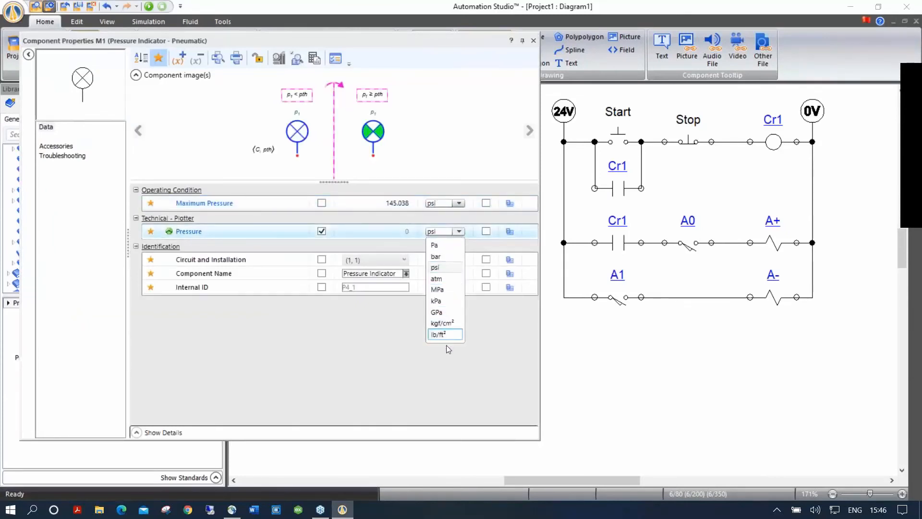
pyautogui.click(534, 42)
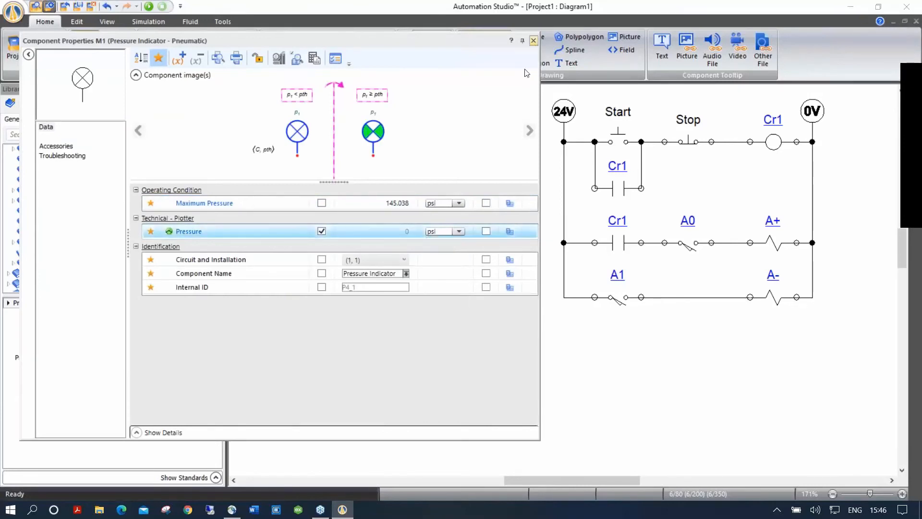
pyautogui.click(531, 42)
# Set the PA-A cylinder's stroke to 30 cm, and switch the stroke unit back to inches
pyautogui.click(374, 161)
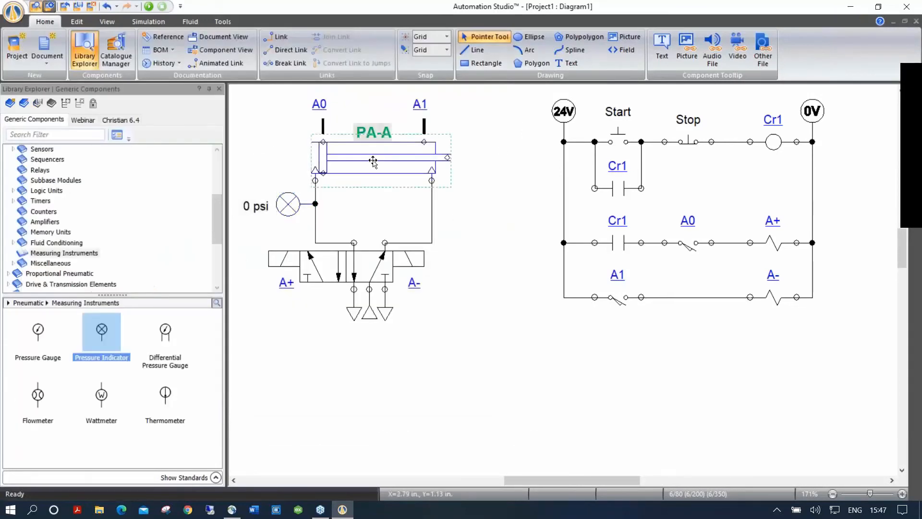
pyautogui.doubleClick(373, 161)
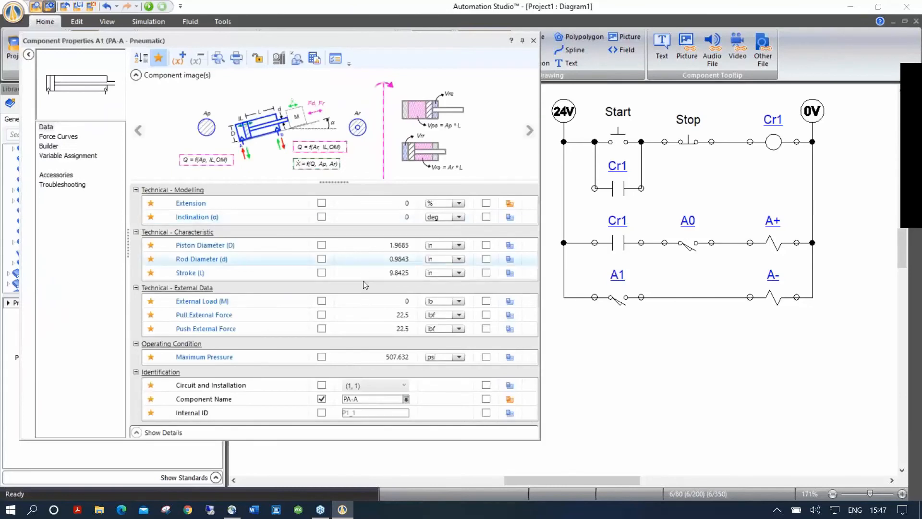
pyautogui.click(382, 273)
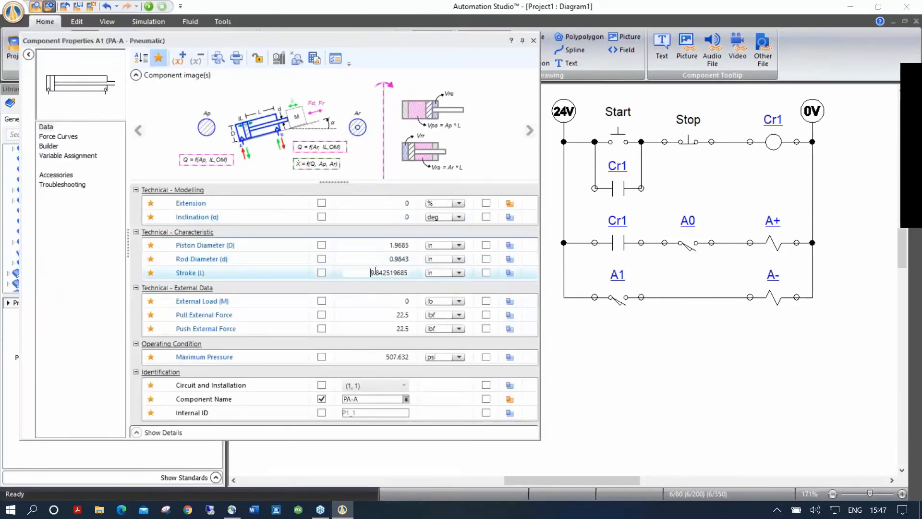
pyautogui.click(435, 274)
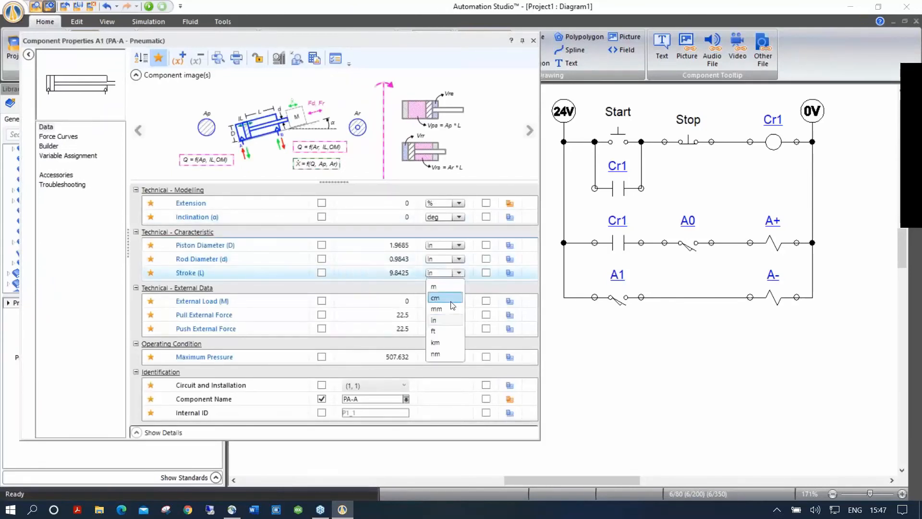
pyautogui.click(446, 299)
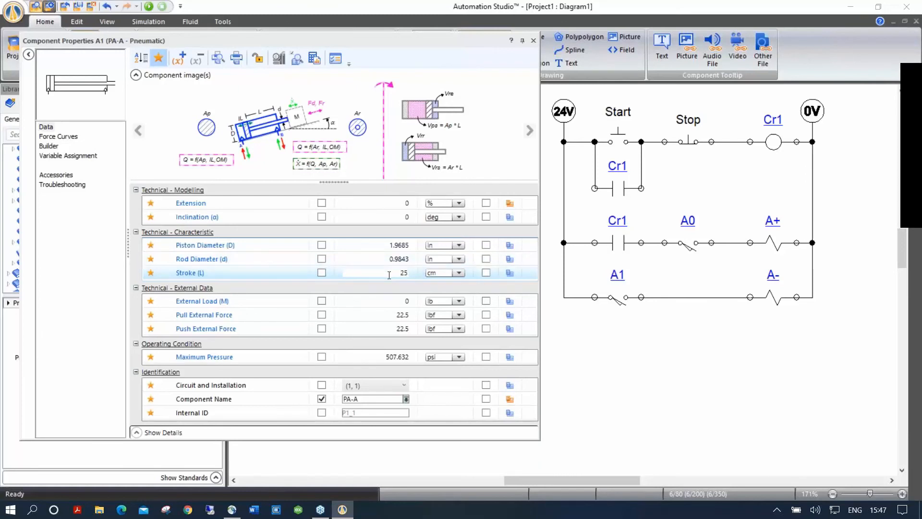
pyautogui.moveTo(396, 275); pyautogui.dragTo(429, 278)
pyautogui.write('30')
pyautogui.click(458, 273)
pyautogui.click(435, 320)
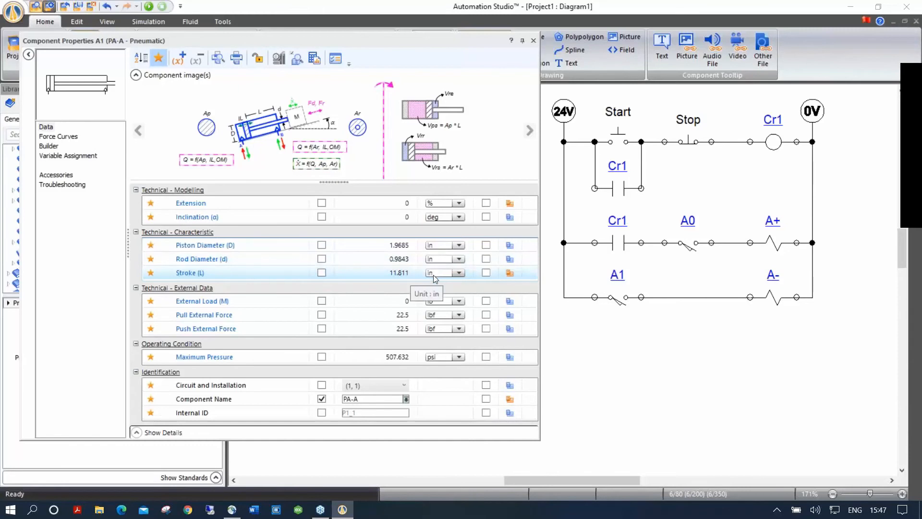
pyautogui.click(533, 41)
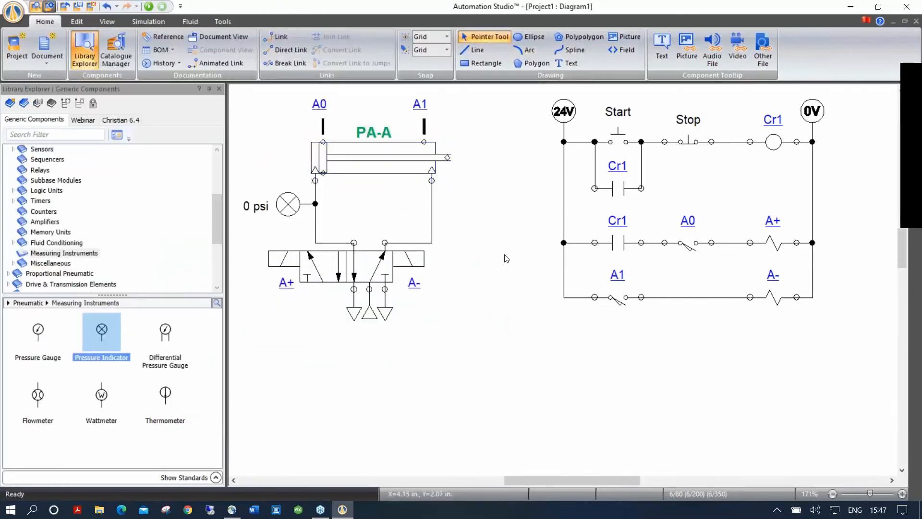
# Delete the entire electrical control circuit, keeping only the pneumatic circuit on the diagram
pyautogui.moveTo(484, 258); pyautogui.dragTo(500, 270)
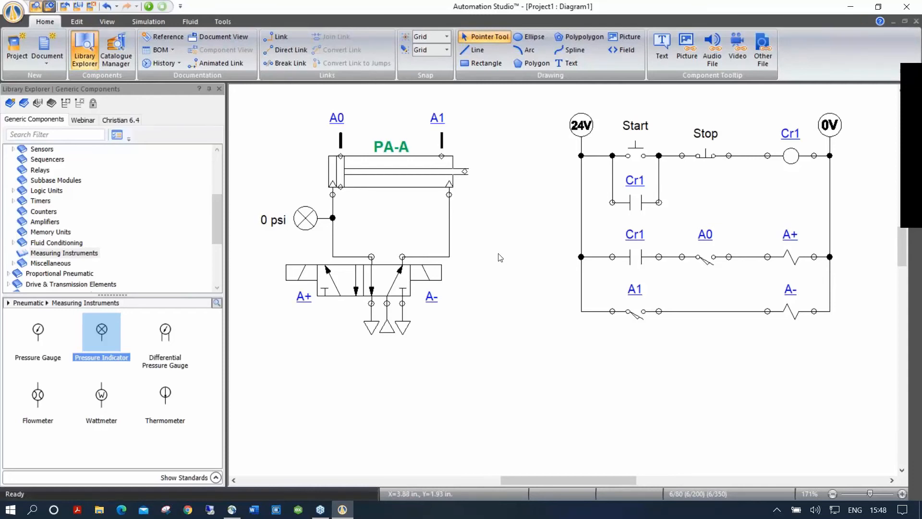
pyautogui.scroll(-2, 500, 258)
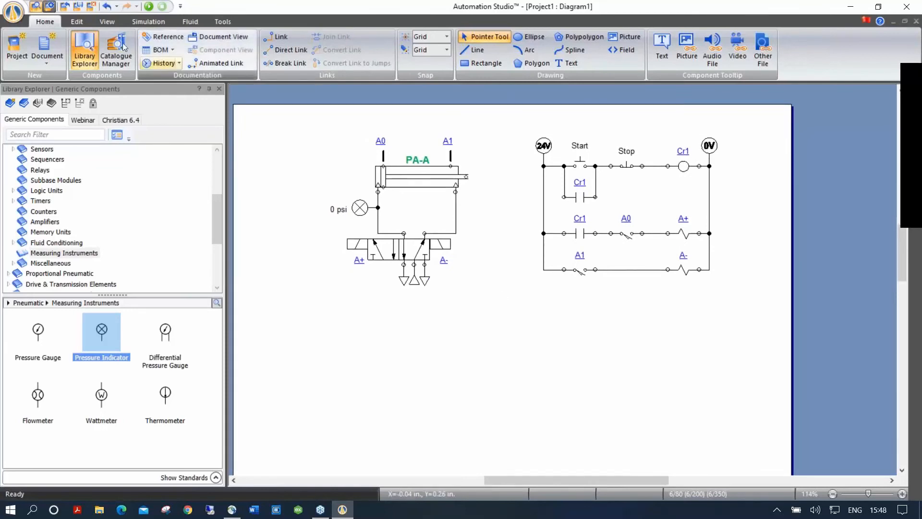
pyautogui.moveTo(506, 120); pyautogui.dragTo(735, 322)
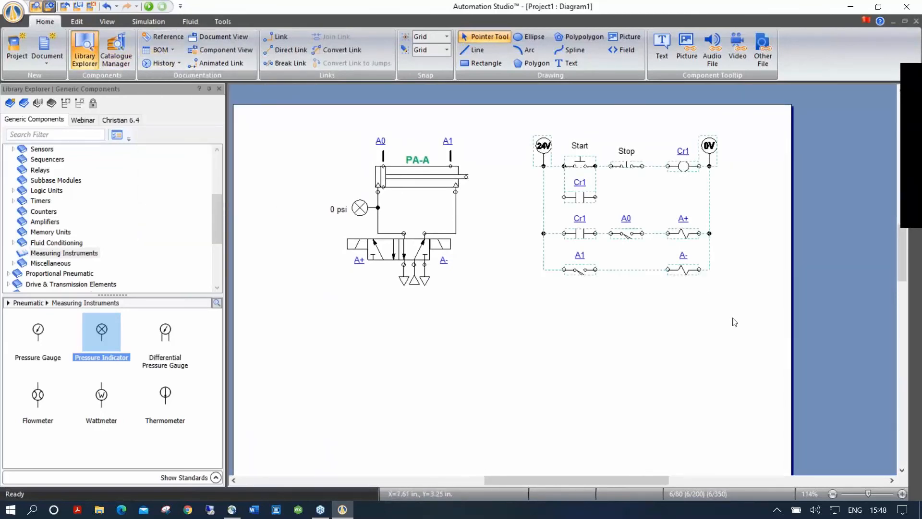
pyautogui.press('Delete')
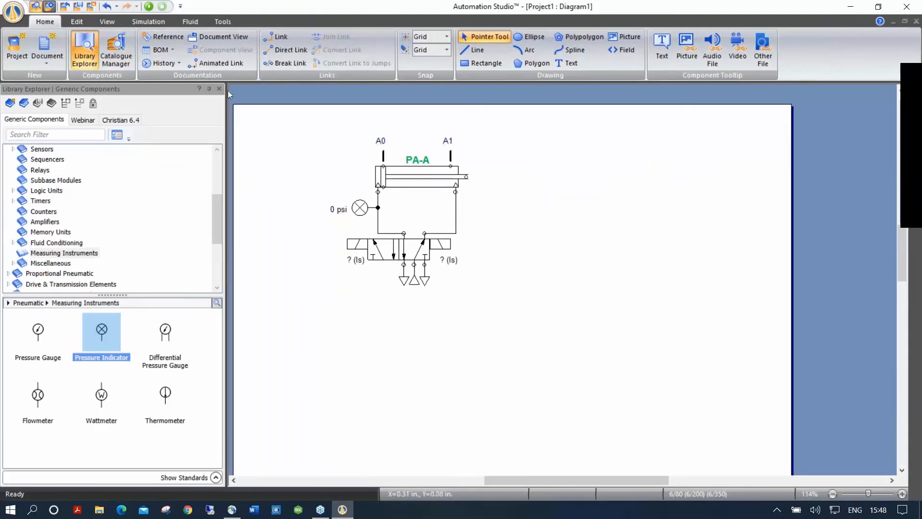
# Insert a bill of materials table on the diagram and position it beside the pneumatic circuit, within the page's upper corner
pyautogui.click(158, 49)
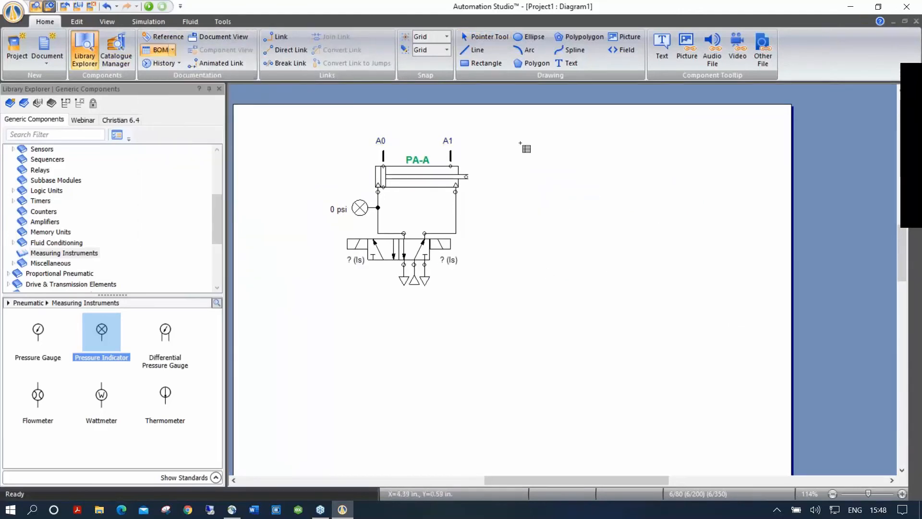
pyautogui.click(556, 173)
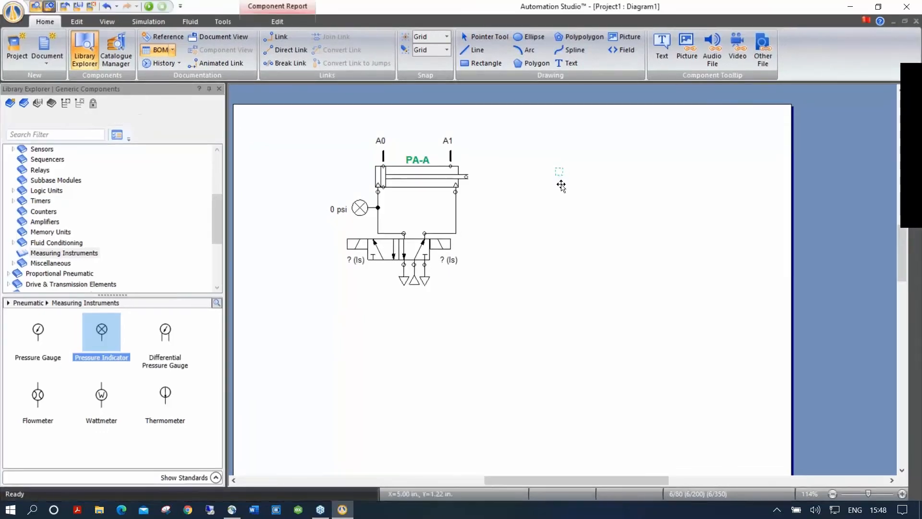
pyautogui.click(561, 185)
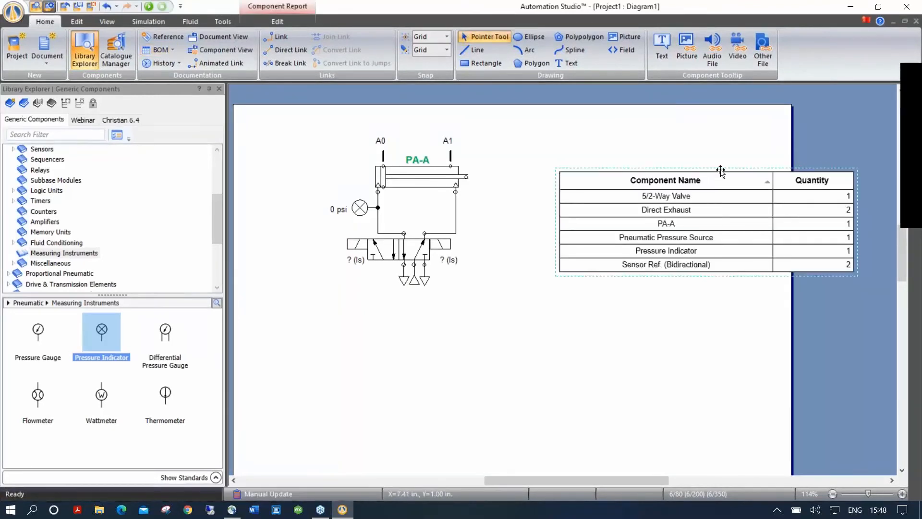
pyautogui.moveTo(725, 171); pyautogui.dragTo(652, 112)
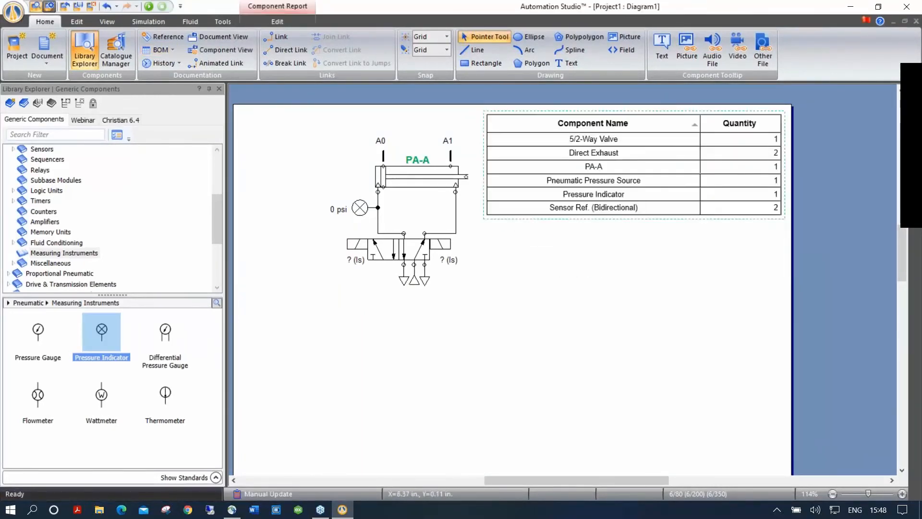
# Sort the bill of materials by Quantity in ascending order and narrow its Component Name and Quantity columns
pyautogui.rightClick(652, 113)
pyautogui.click(700, 359)
pyautogui.click(610, 166)
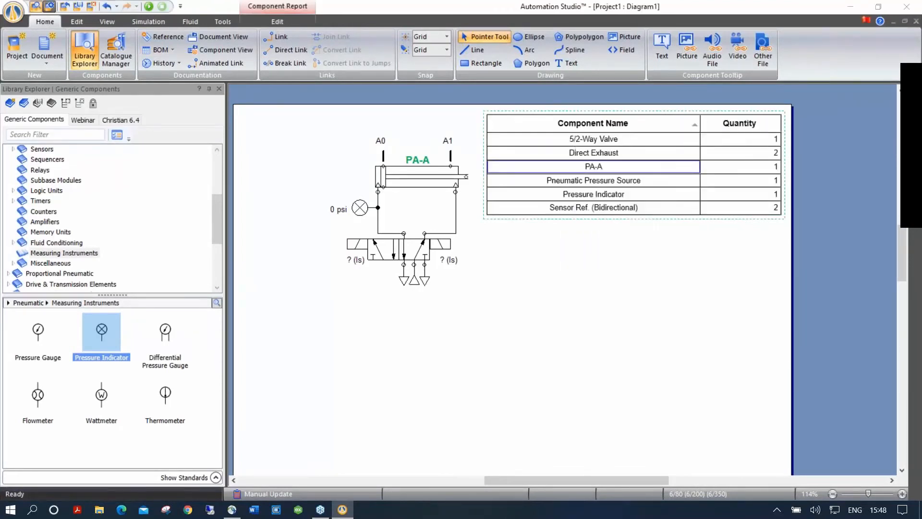
pyautogui.click(740, 124)
pyautogui.moveTo(700, 125); pyautogui.dragTo(622, 126)
pyautogui.moveTo(702, 120); pyautogui.dragTo(673, 120)
pyautogui.moveTo(648, 123); pyautogui.dragTo(706, 121)
pyautogui.click(588, 263)
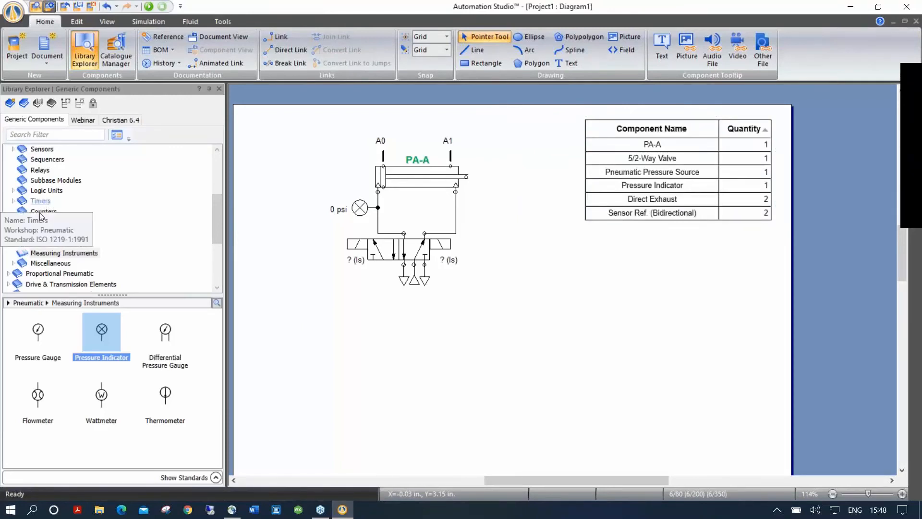
# Add a pneumatic Spring Loaded Check Valve beside the circuit to test the bill of materials update, and delete the valve
pyautogui.click(13, 191)
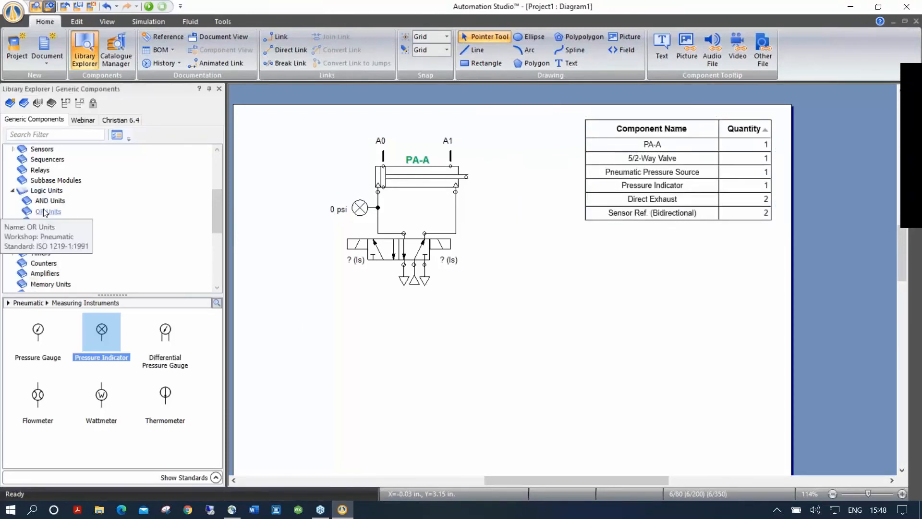
pyautogui.click(42, 212)
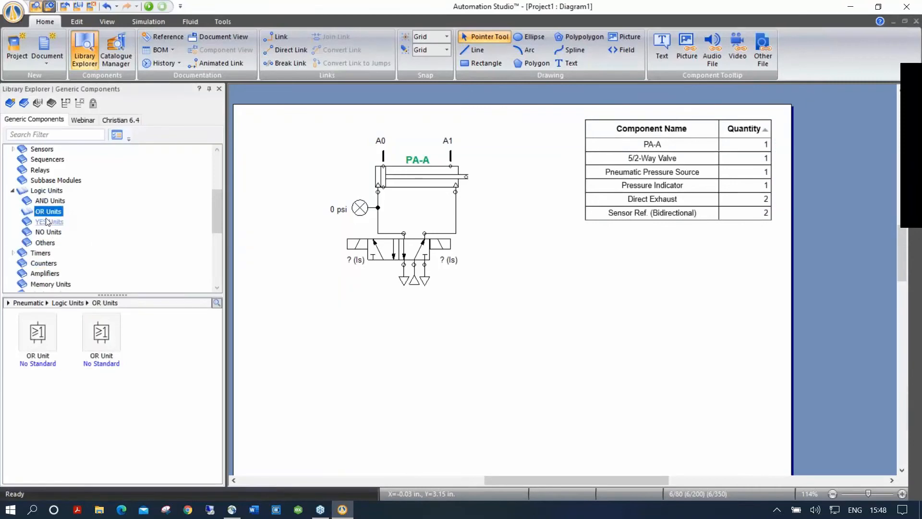
pyautogui.scroll(1, 46, 218)
pyautogui.click(13, 157)
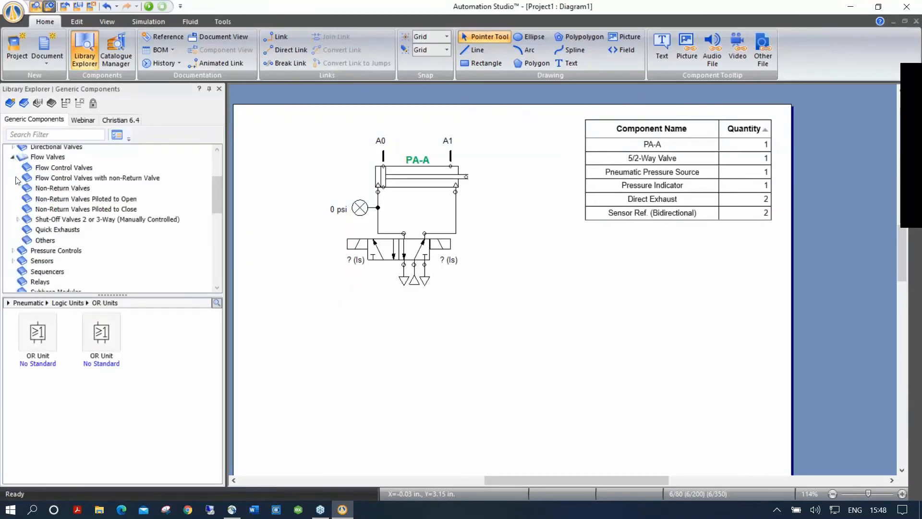
pyautogui.click(62, 187)
pyautogui.moveTo(103, 336); pyautogui.dragTo(519, 254)
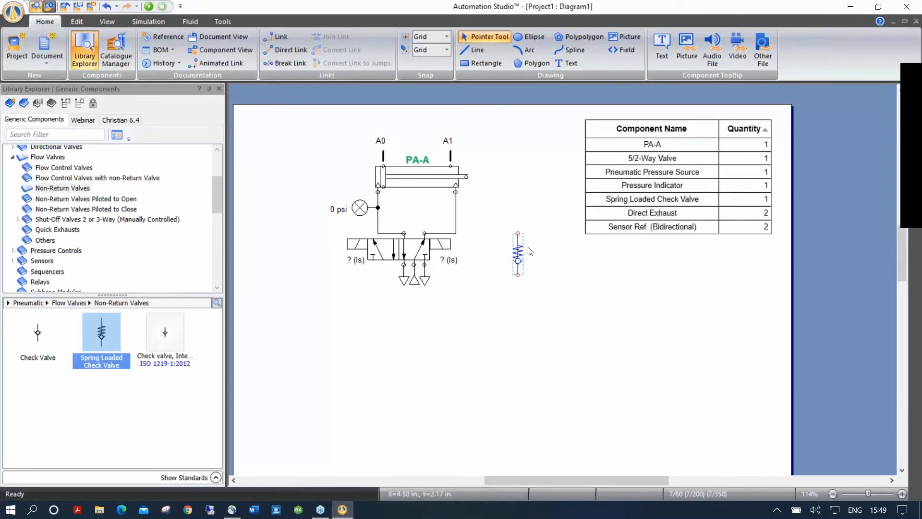
pyautogui.press('Delete')
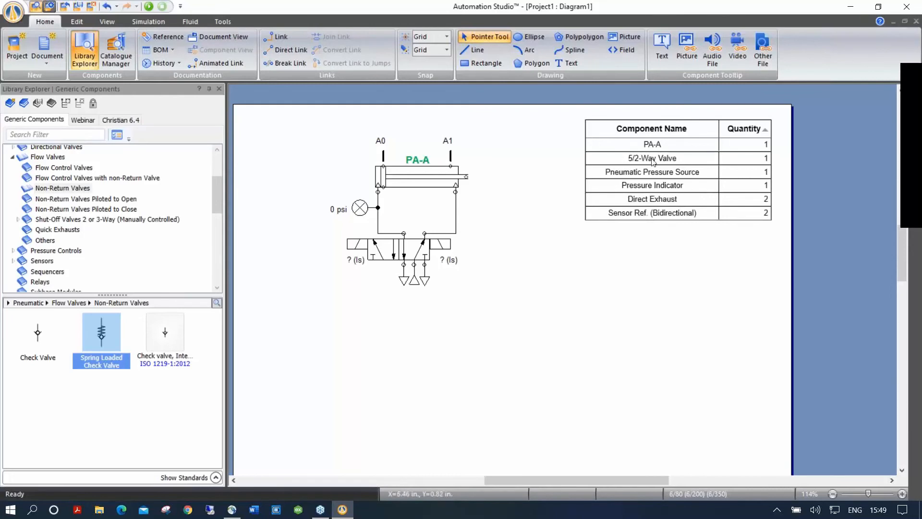
# Delete the entire pneumatic circuit, keeping only the bill of materials table on the diagram
pyautogui.moveTo(282, 124); pyautogui.dragTo(515, 317)
pyautogui.press('Delete')
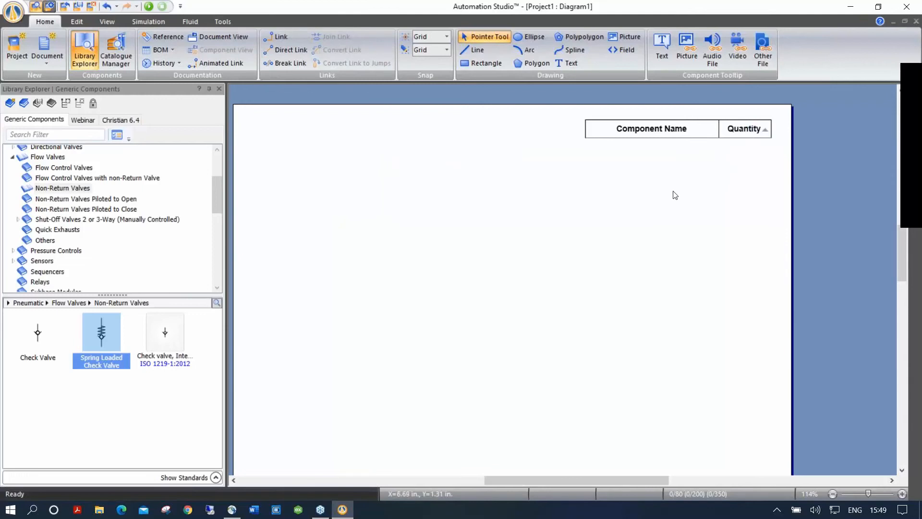
pyautogui.moveTo(492, 235); pyautogui.dragTo(500, 219)
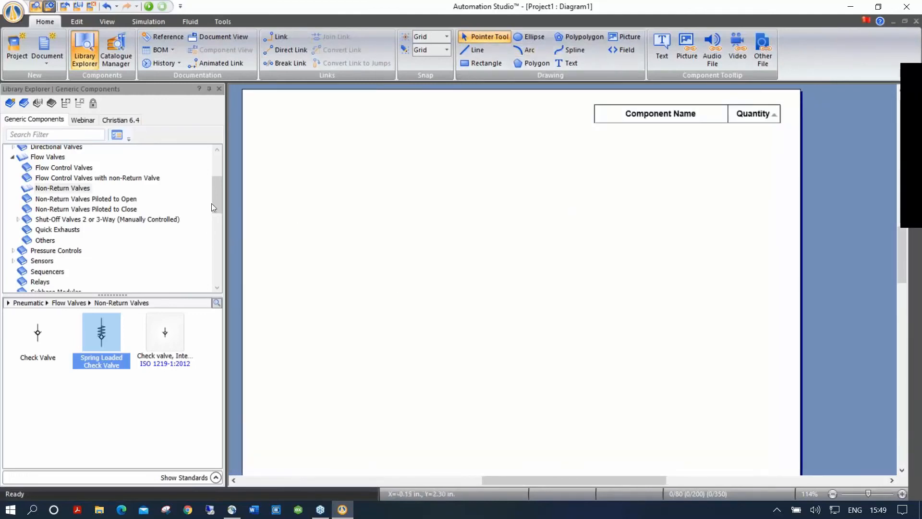
pyautogui.scroll(3, 211, 203)
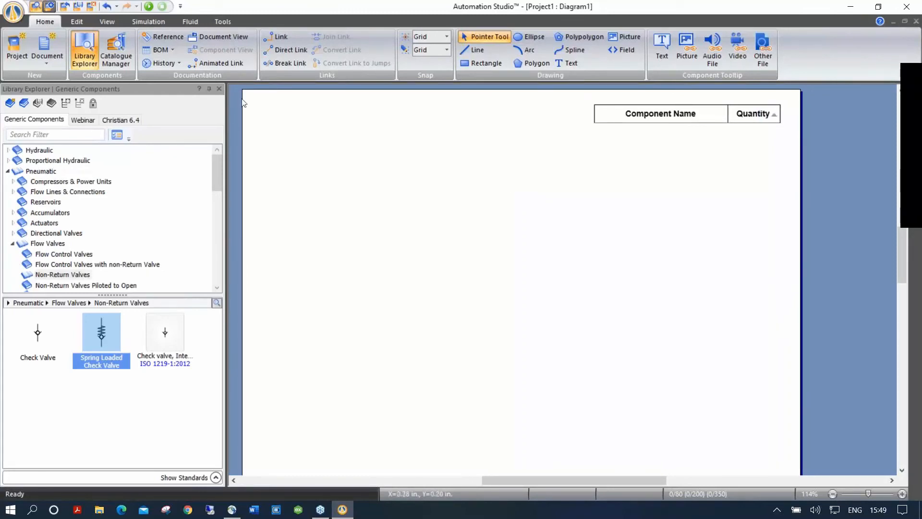
# Save the project as a project template named WEBINAR-PN
pyautogui.click(22, 16)
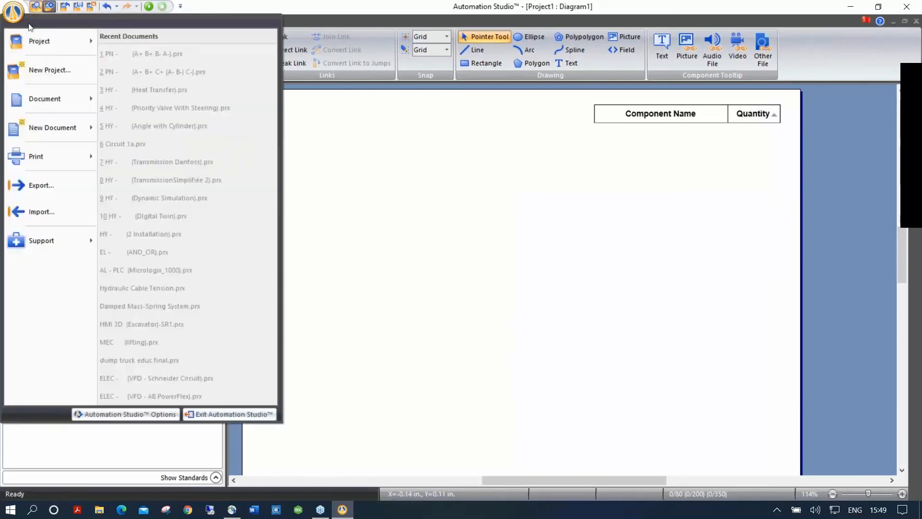
pyautogui.moveTo(41, 35)
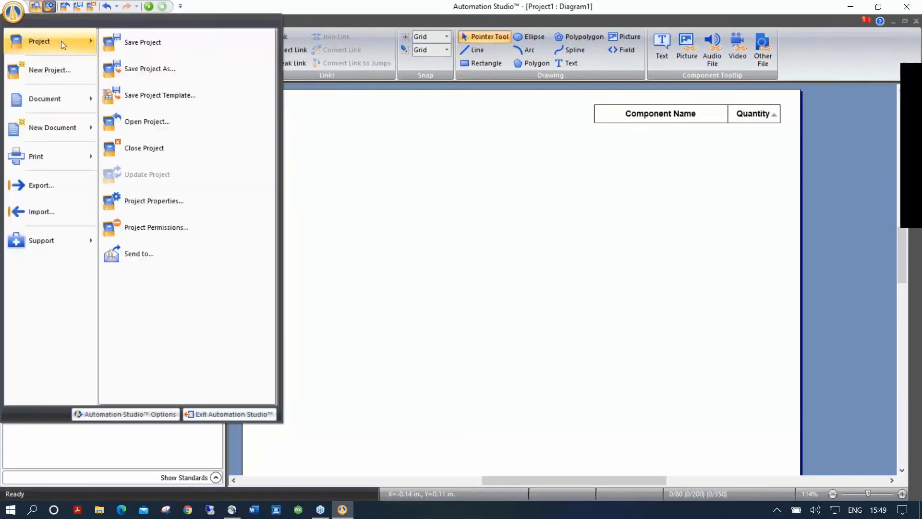
pyautogui.click(162, 96)
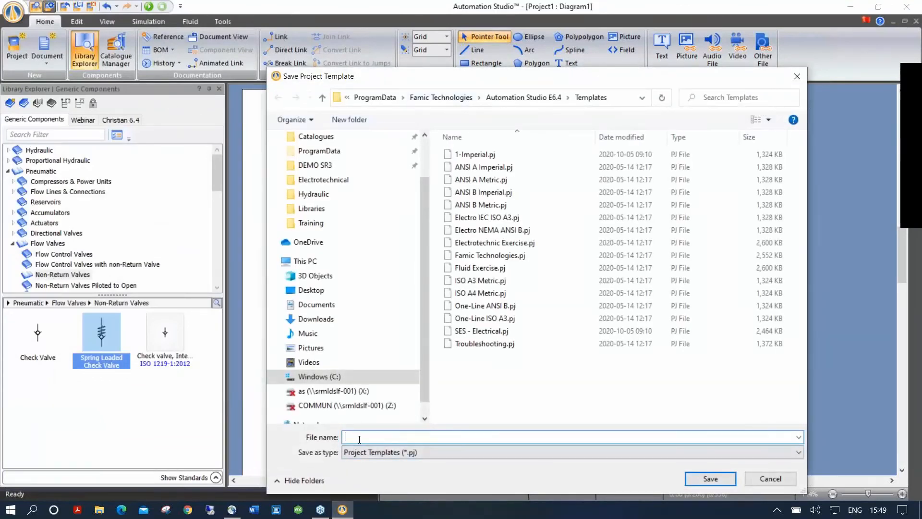
pyautogui.write('WEBINAR-PN')
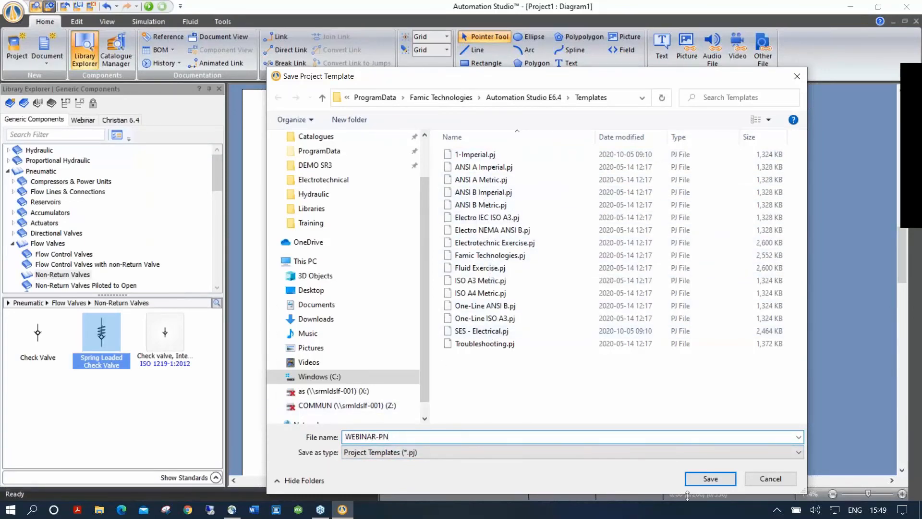
pyautogui.click(710, 478)
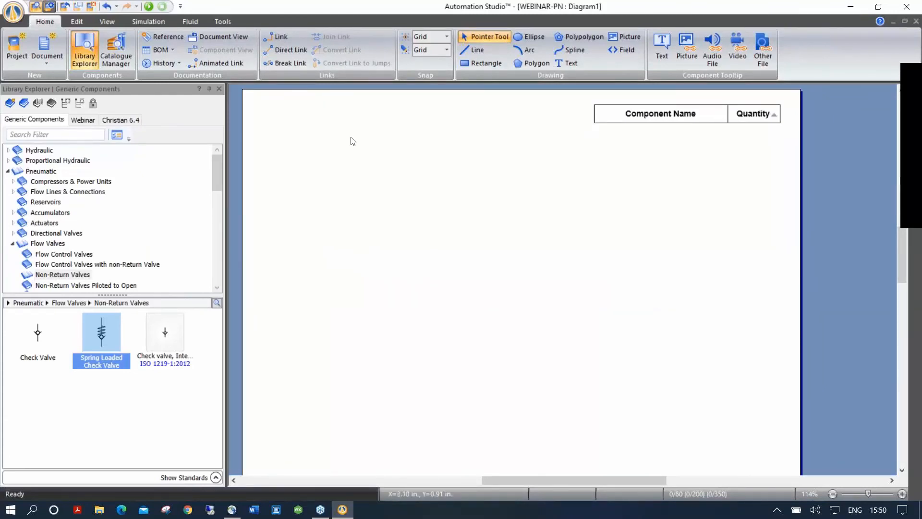
# Create a new project from the WEBINAR-PN template
pyautogui.click(17, 50)
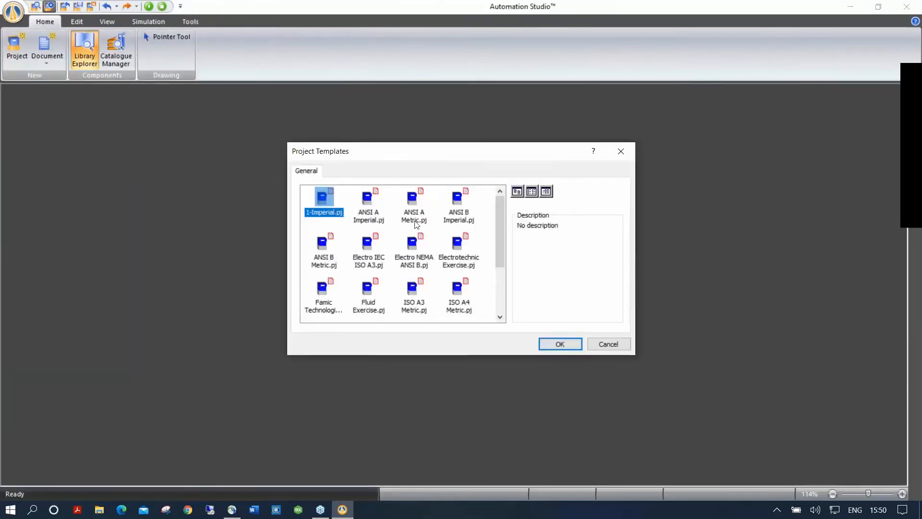
pyautogui.moveTo(499, 212); pyautogui.dragTo(500, 272)
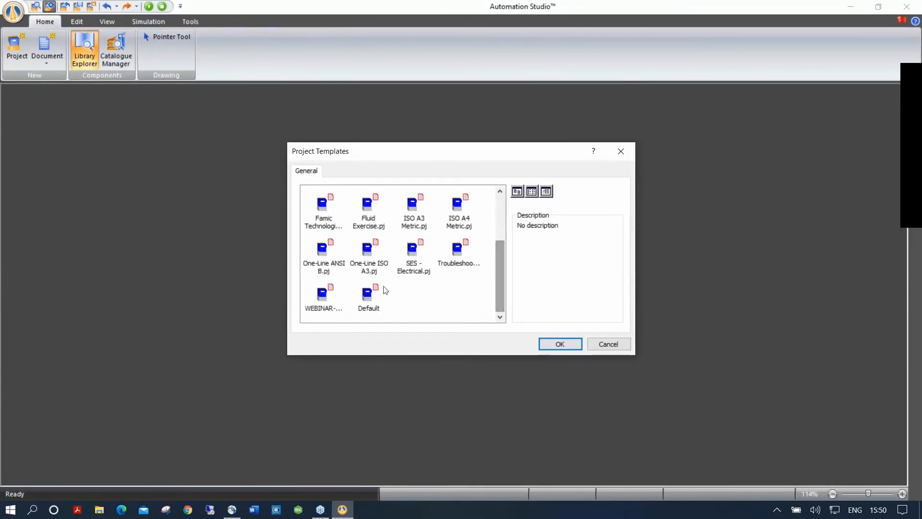
pyautogui.doubleClick(321, 299)
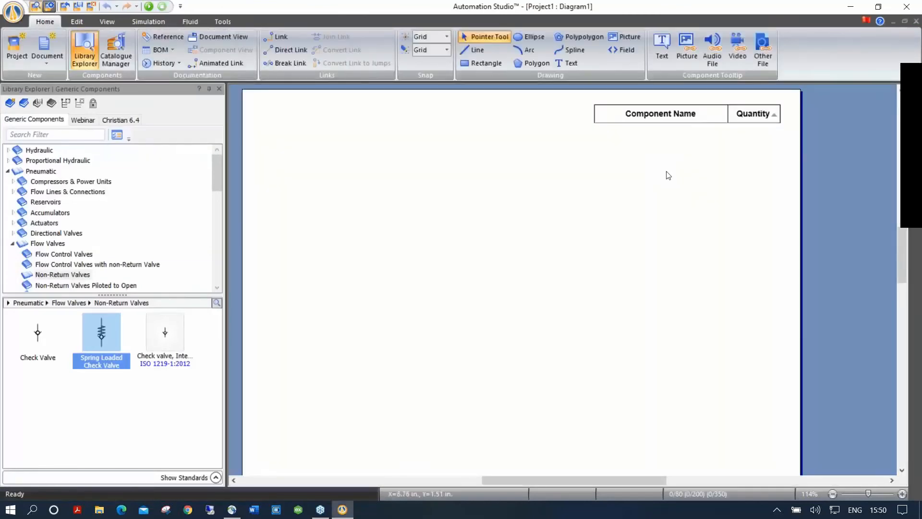
# Place a pneumatic compressor without input port, a single-acting cylinder and a unidirectional motor to test the bill of materials, and delete them
pyautogui.click(41, 172)
pyautogui.moveTo(162, 349); pyautogui.dragTo(367, 326)
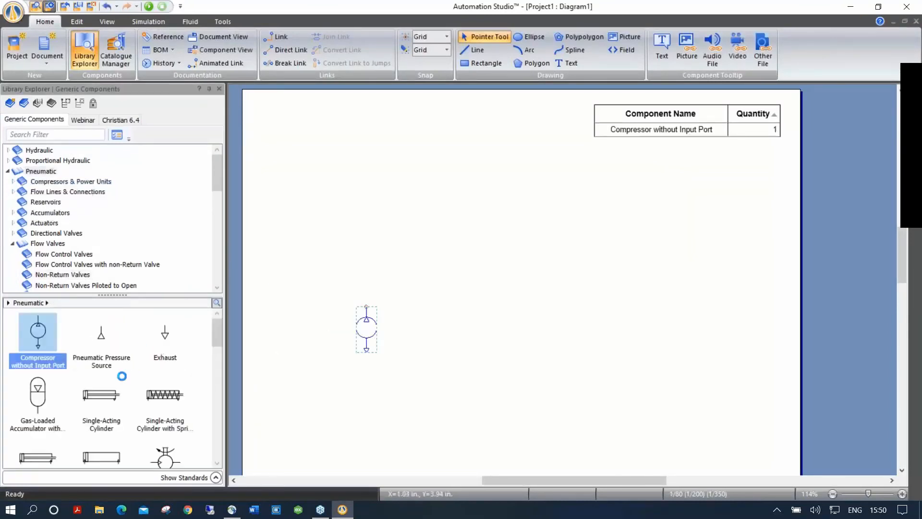
pyautogui.moveTo(109, 391); pyautogui.dragTo(379, 162)
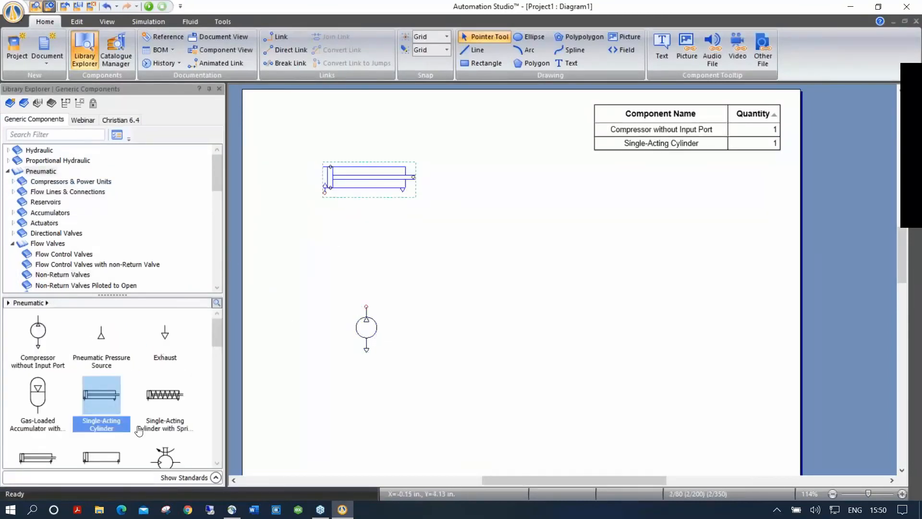
pyautogui.moveTo(165, 457); pyautogui.dragTo(382, 236)
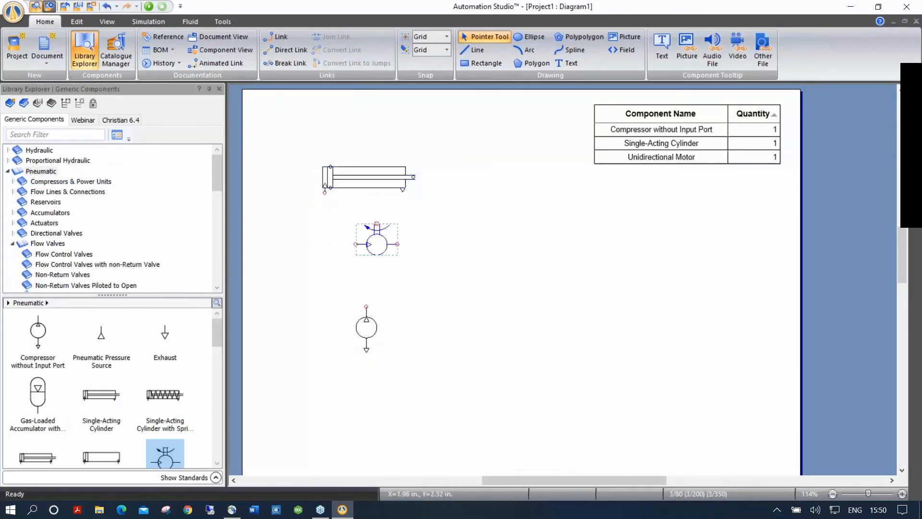
pyautogui.moveTo(288, 144); pyautogui.dragTo(469, 390)
pyautogui.press('Delete')
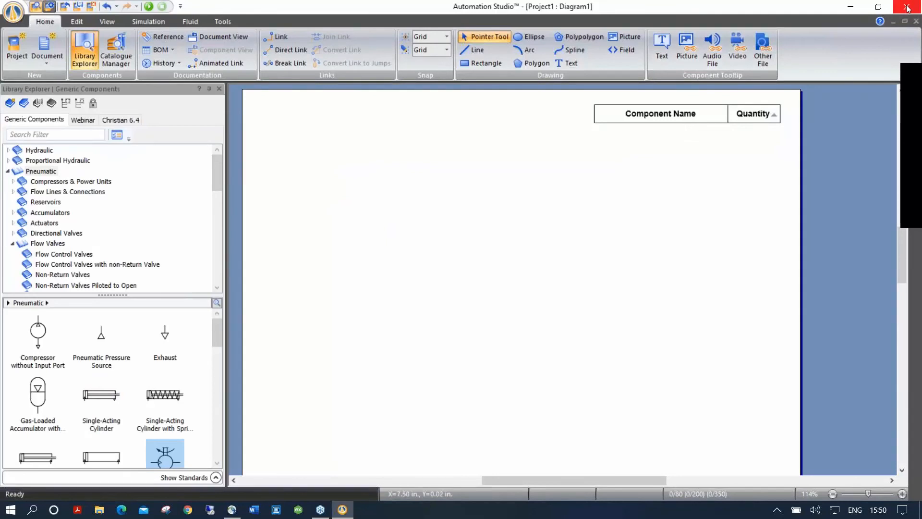
# Exit the program without saving the changes to Project1
pyautogui.click(908, 8)
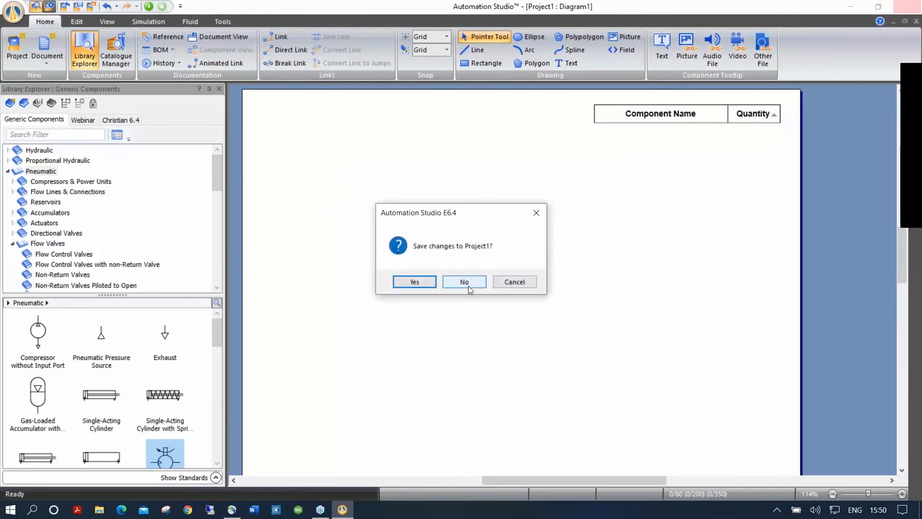
pyautogui.click(464, 282)
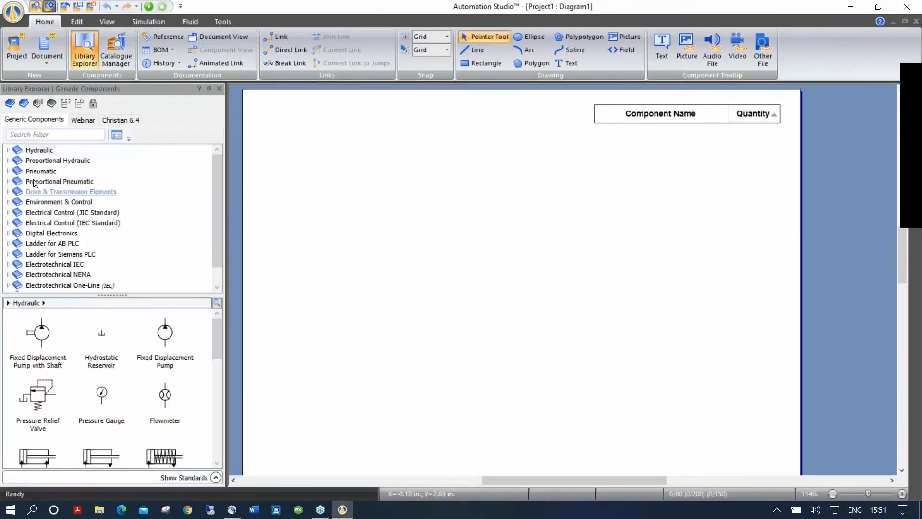
# Place a hydraulic fixed displacement pump and a flowmeter to test the bill of materials, and delete both components
pyautogui.click(163, 334)
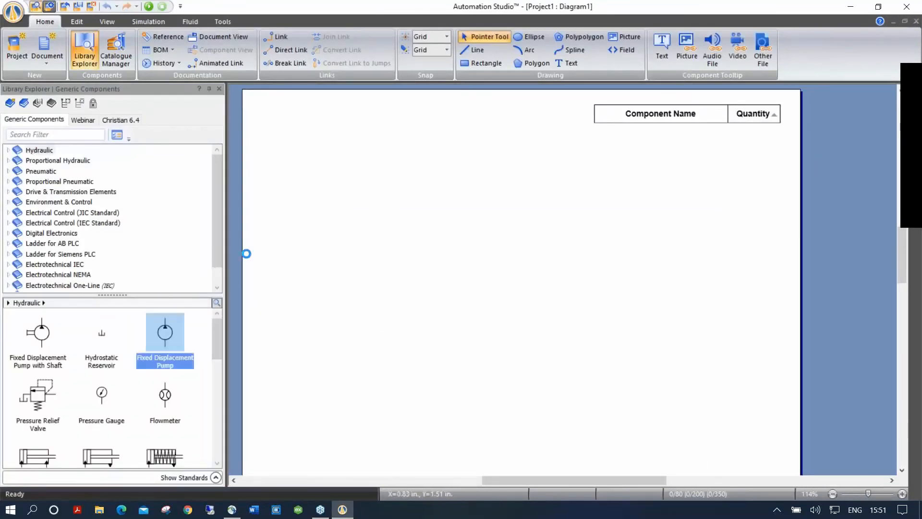
pyautogui.moveTo(273, 238); pyautogui.dragTo(294, 207)
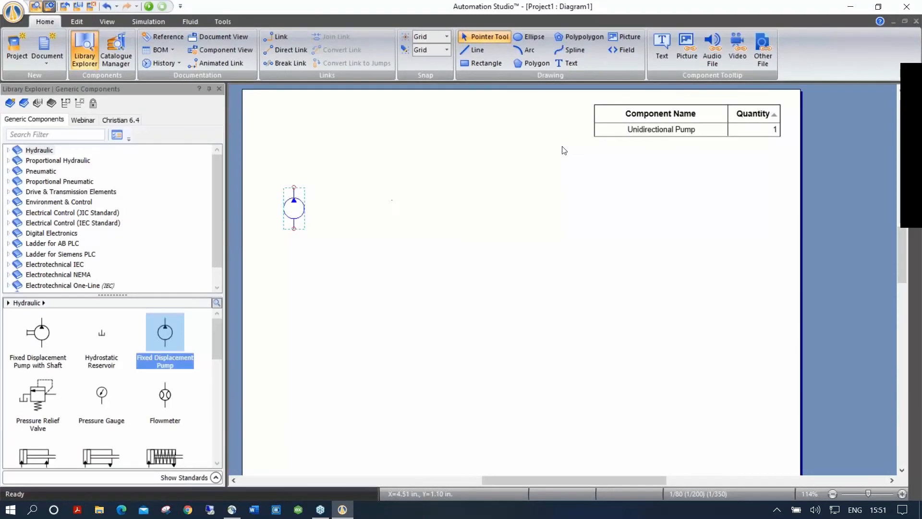
pyautogui.click(164, 401)
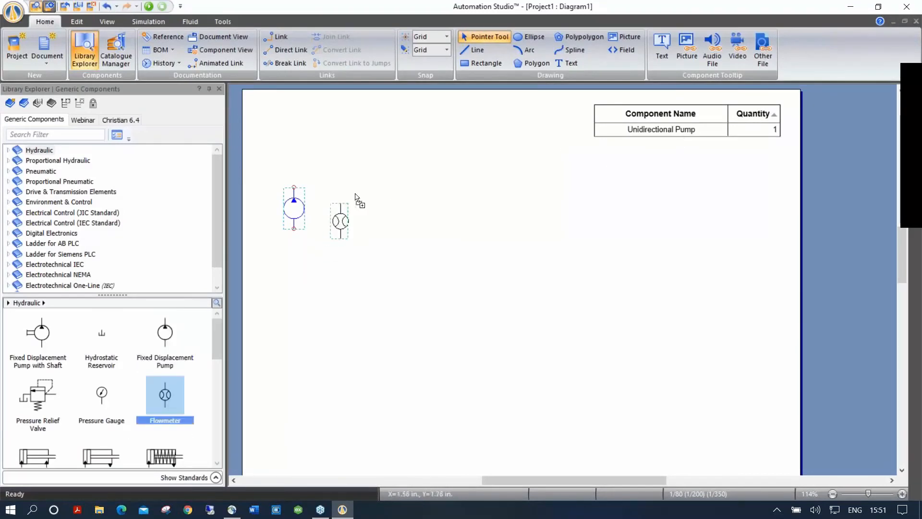
pyautogui.click(351, 210)
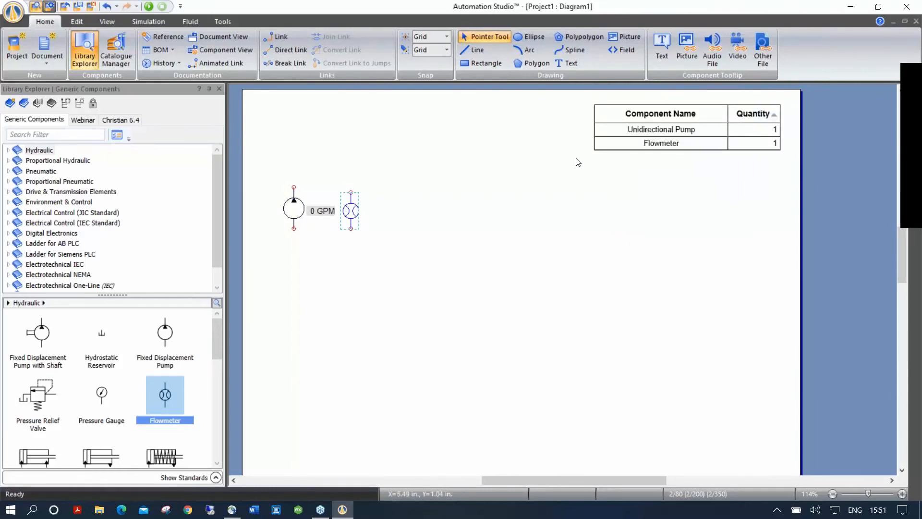
pyautogui.moveTo(262, 175); pyautogui.dragTo(420, 277)
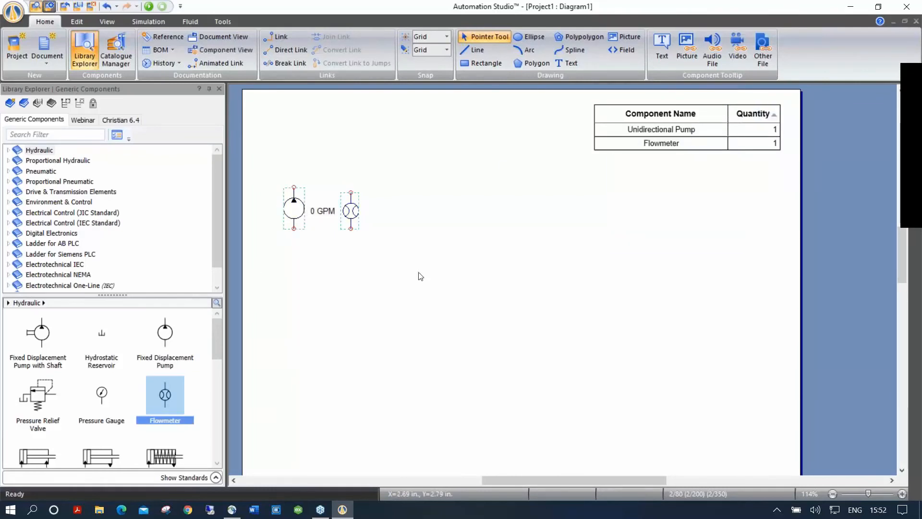
pyautogui.press('Delete')
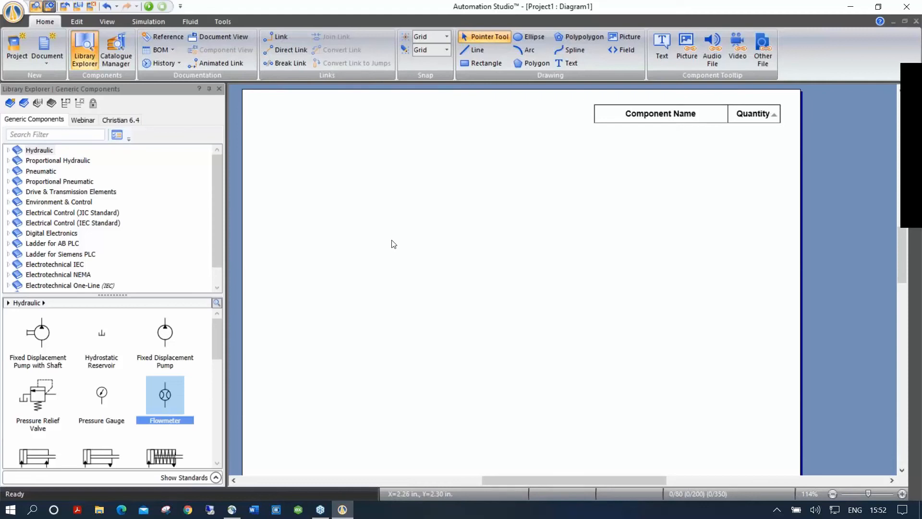
# Discard the changes to Project1, open the "PN - (A+ C+) ( B+ C-) ( B- C+) (A- C-)" demo project and fit all its components in view
pyautogui.click(65, 7)
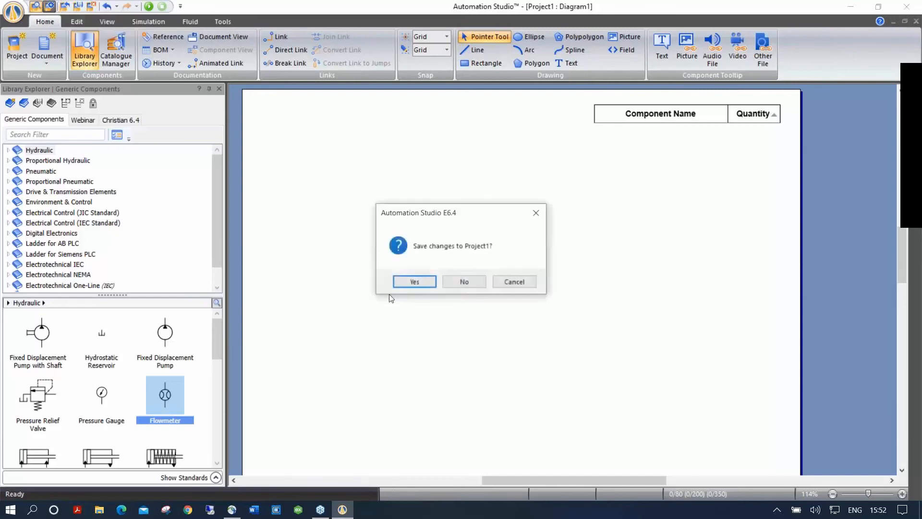
pyautogui.click(459, 282)
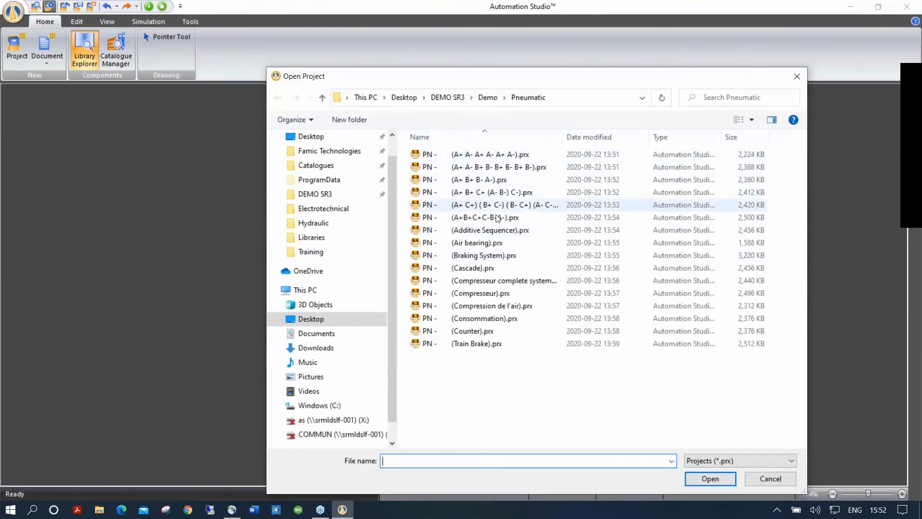
pyautogui.doubleClick(502, 207)
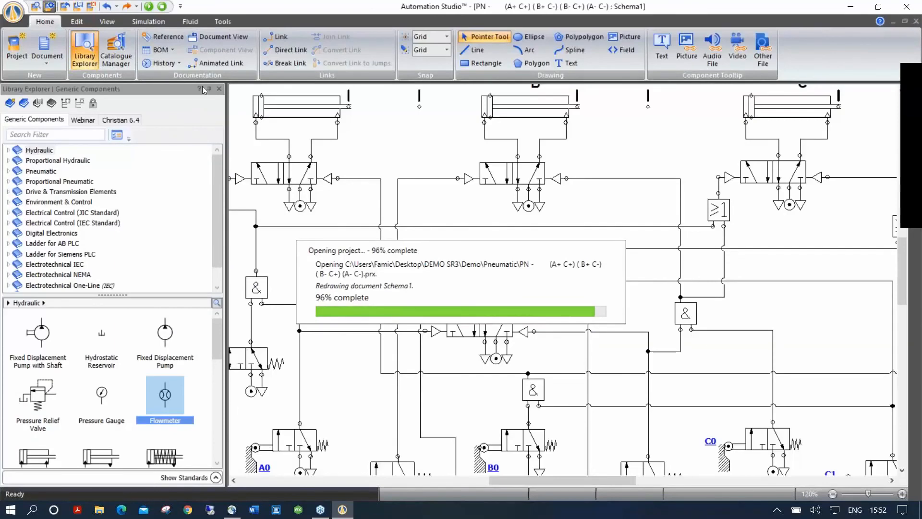
pyautogui.click(207, 89)
pyautogui.rightClick(265, 130)
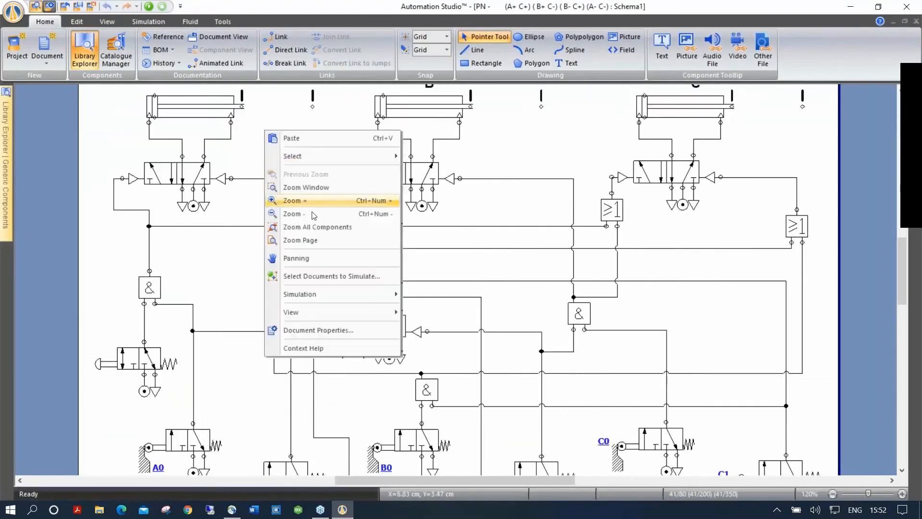
pyautogui.click(320, 227)
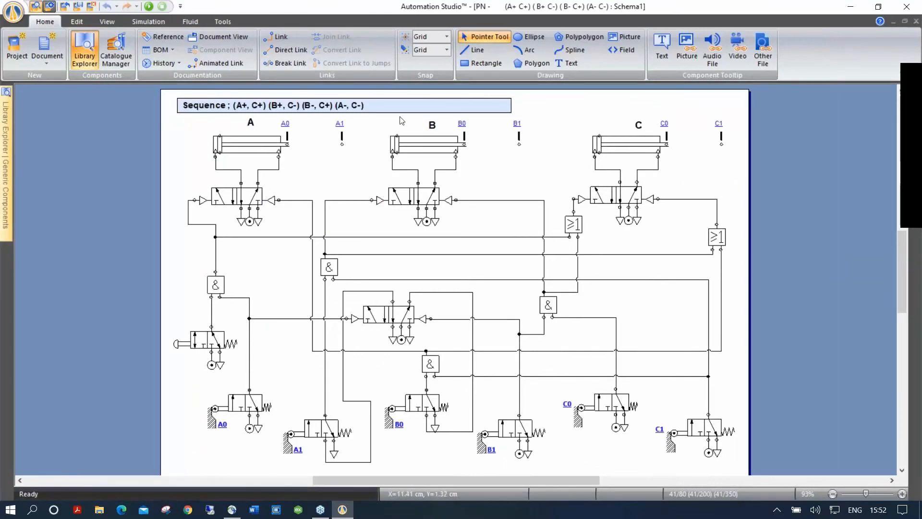
# Simulate the A, B, C cylinder sequence by actuating the manual start valve, and stop the simulation
pyautogui.click(149, 6)
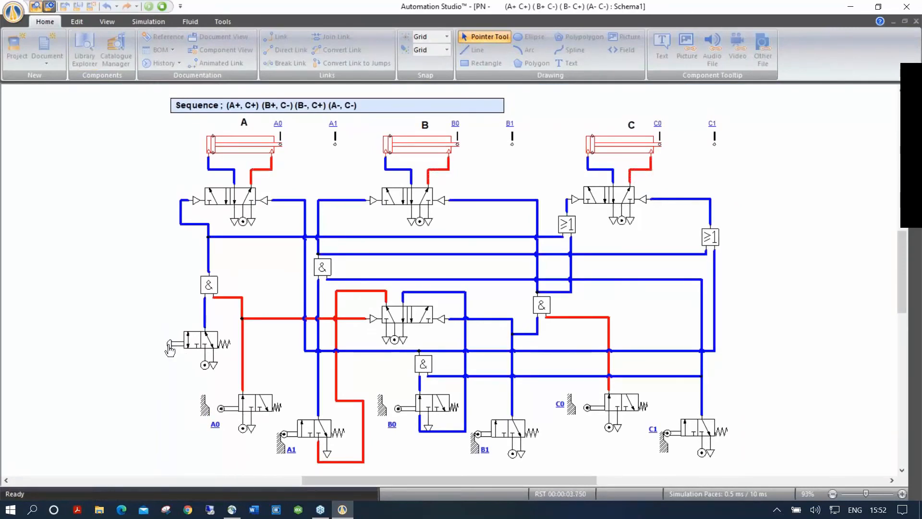
pyautogui.click(169, 347)
pyautogui.click(137, 23)
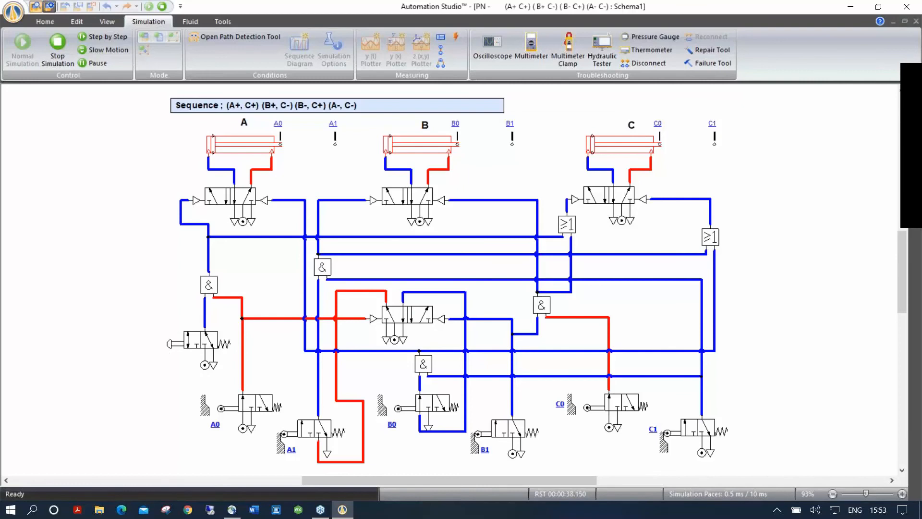
pyautogui.click(192, 341)
pyautogui.click(162, 6)
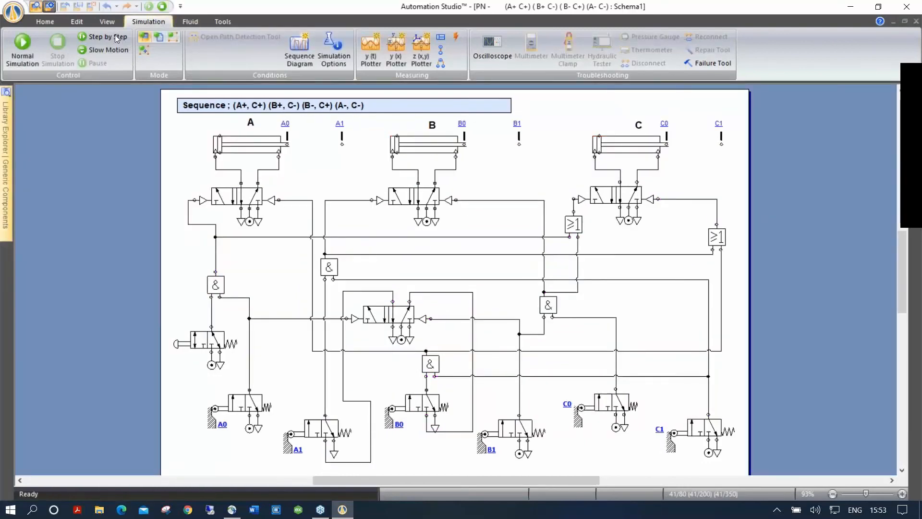
# Open the "PN - (Additive Sequencer).prx" project without saving the current one, and briefly run its simulation
pyautogui.click(68, 7)
pyautogui.click(492, 274)
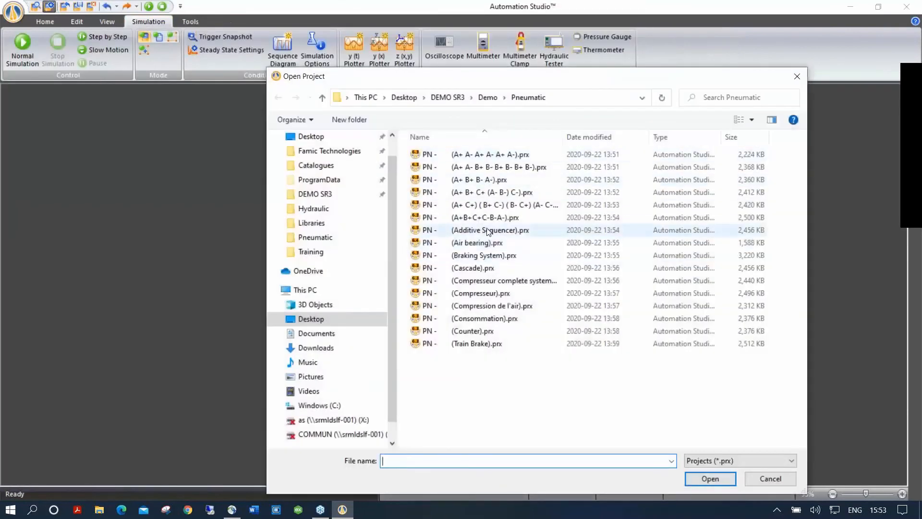
pyautogui.doubleClick(486, 232)
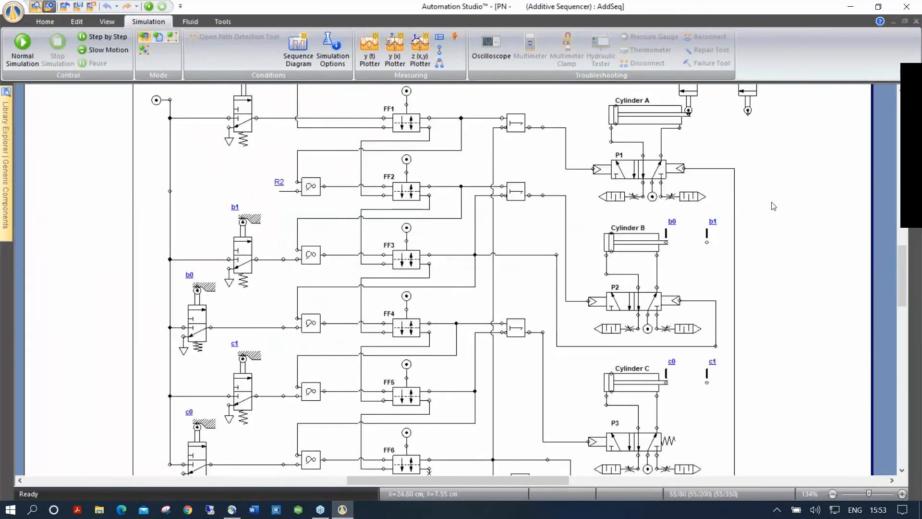
pyautogui.rightClick(772, 203)
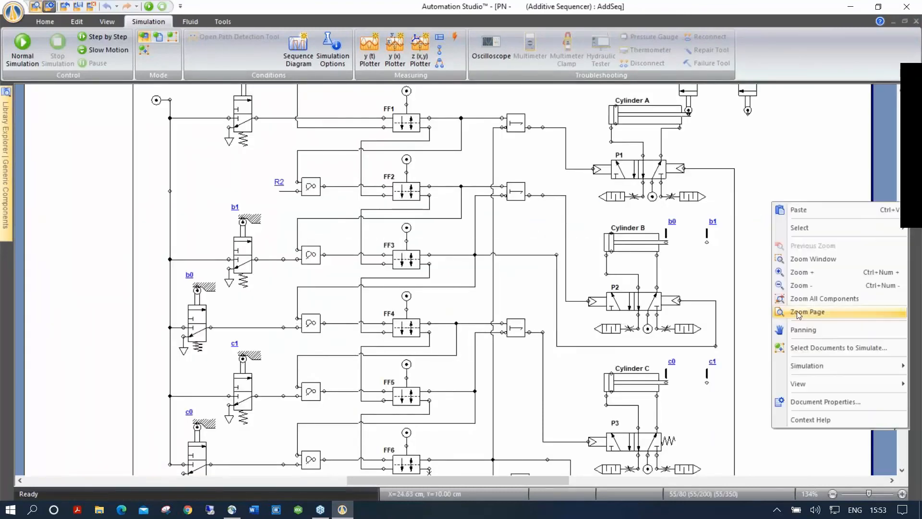
pyautogui.click(814, 298)
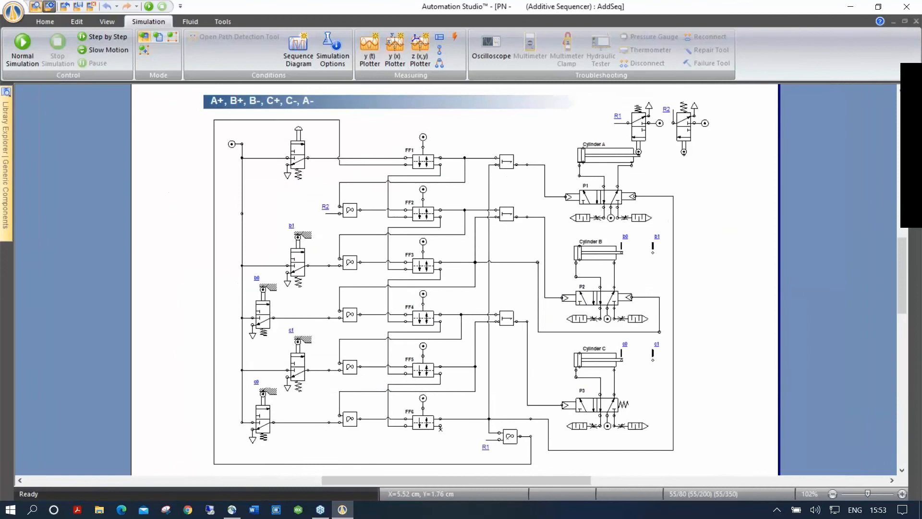
pyautogui.click(148, 7)
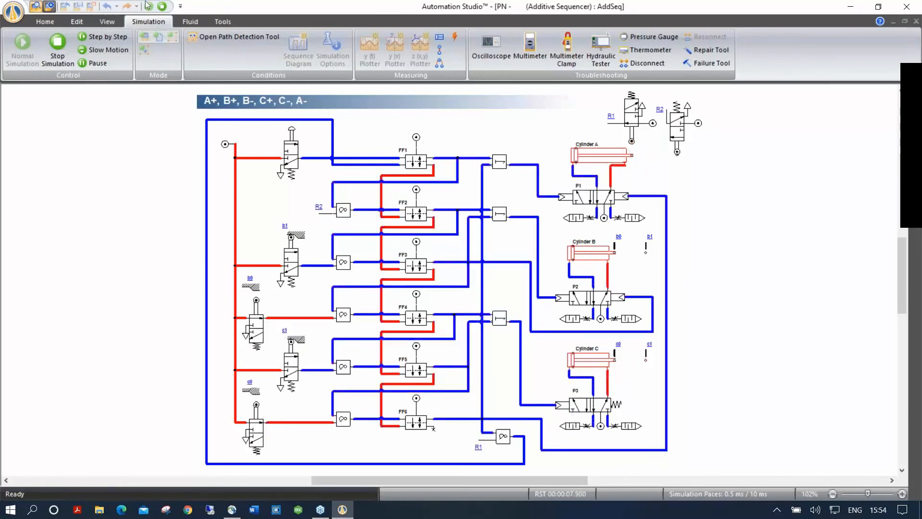
pyautogui.click(163, 7)
# Open the "PN - (Consommation).prx" project without saving the sequencer project, with Machine 3 fully in view
pyautogui.click(65, 6)
pyautogui.click(473, 284)
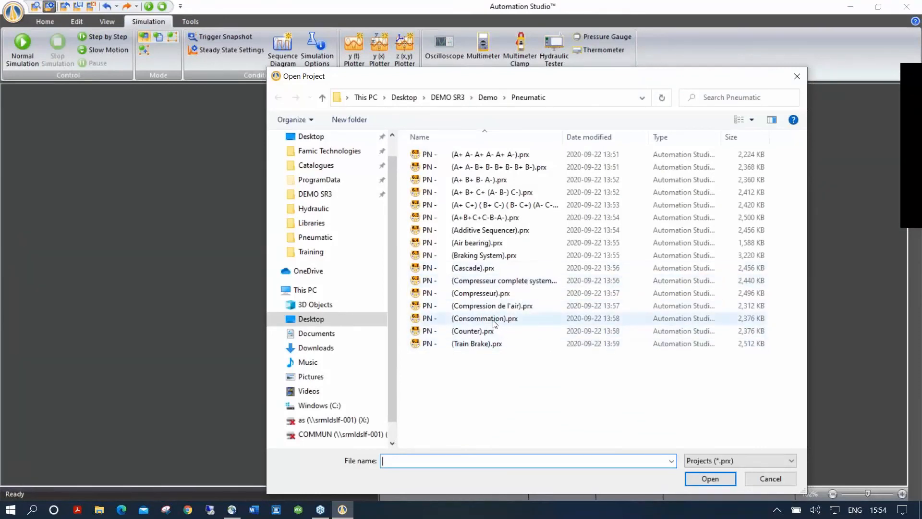
pyautogui.doubleClick(494, 318)
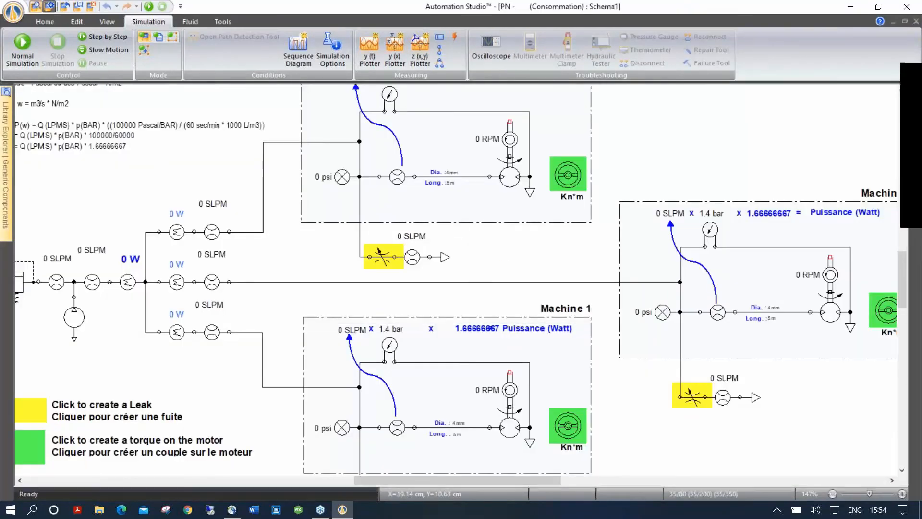
pyautogui.moveTo(666, 179); pyautogui.dragTo(676, 199)
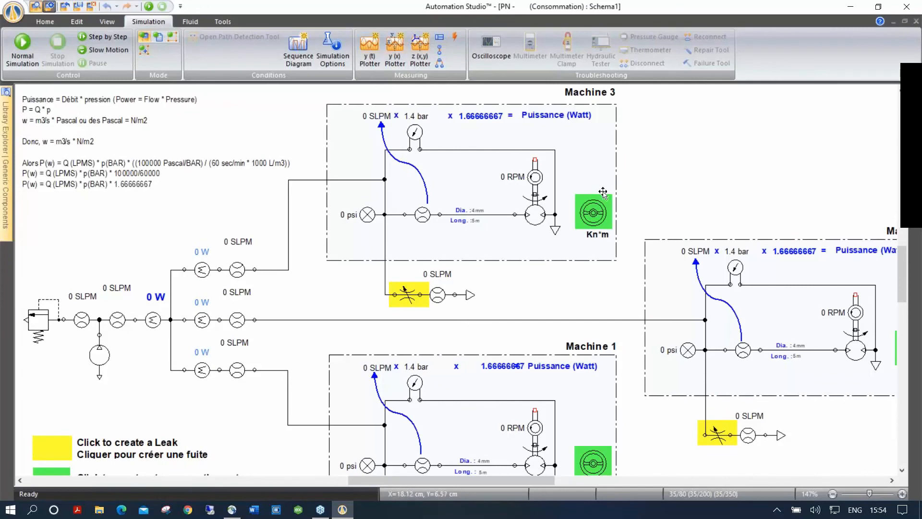
# Simulate the circuit with Machine 3's leak opened to a 2.02 mm internal diameter and its motor torque output set to 0.003
pyautogui.click(27, 44)
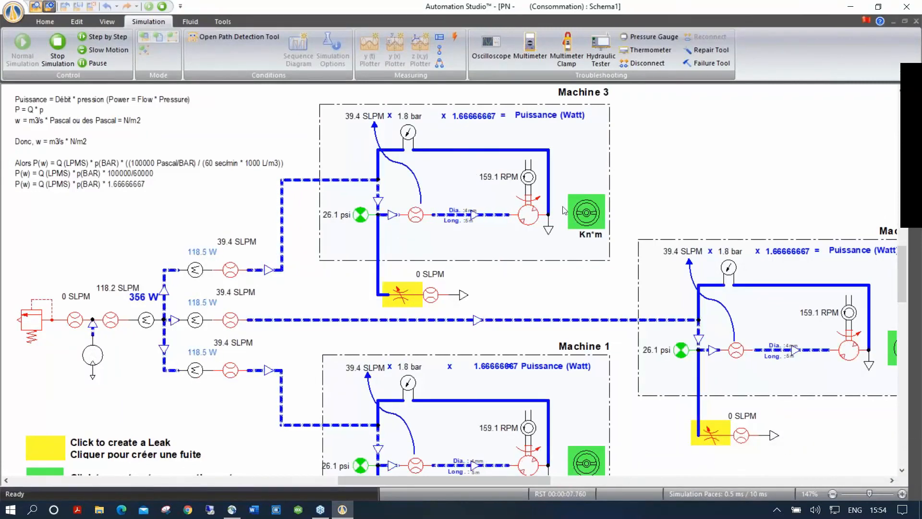
pyautogui.click(400, 305)
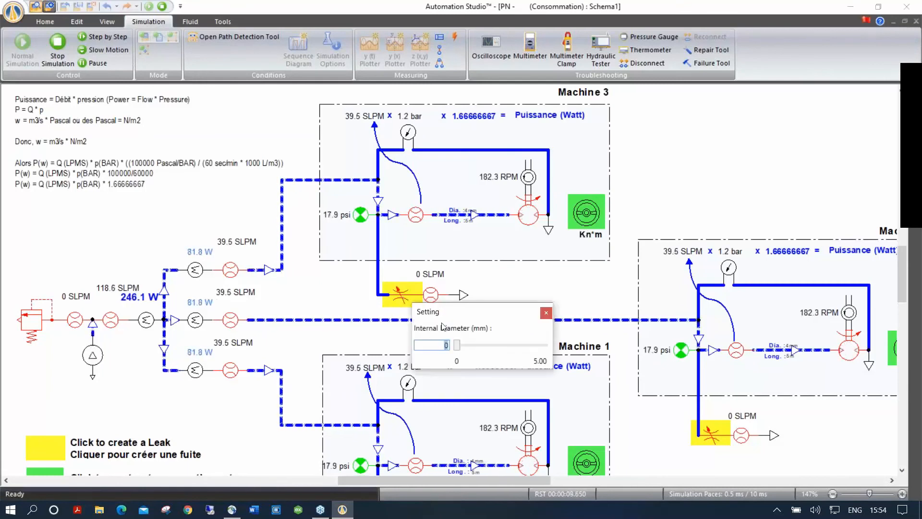
pyautogui.moveTo(454, 344); pyautogui.dragTo(495, 349)
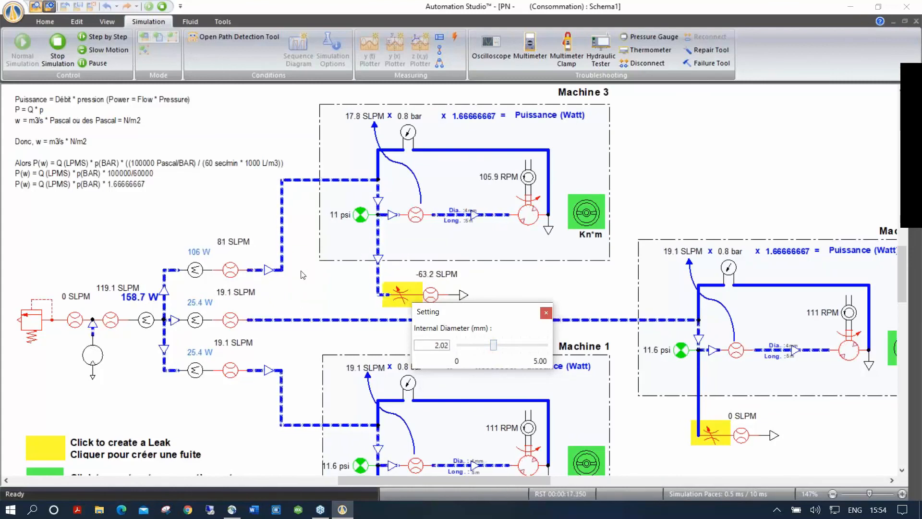
pyautogui.click(588, 215)
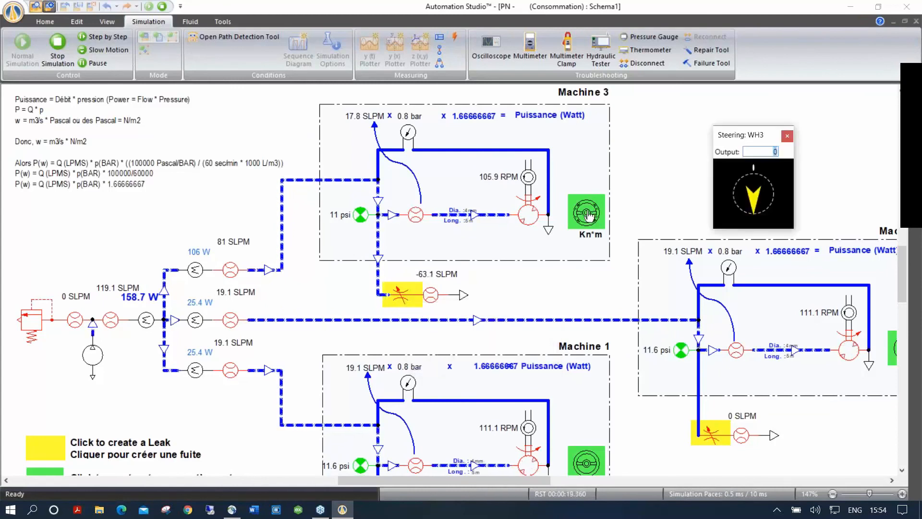
pyautogui.moveTo(724, 140); pyautogui.dragTo(605, 139)
pyautogui.moveTo(634, 200); pyautogui.dragTo(630, 204)
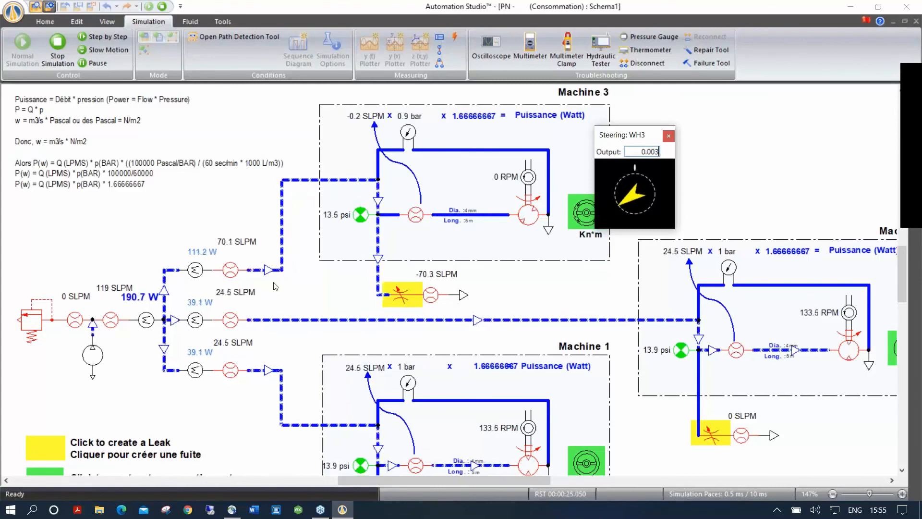
# Set Machine 3's leak diameter to 0 mm and its motor torque output to 0.0093, and stop the simulation
pyautogui.click(403, 300)
pyautogui.moveTo(487, 338); pyautogui.dragTo(449, 337)
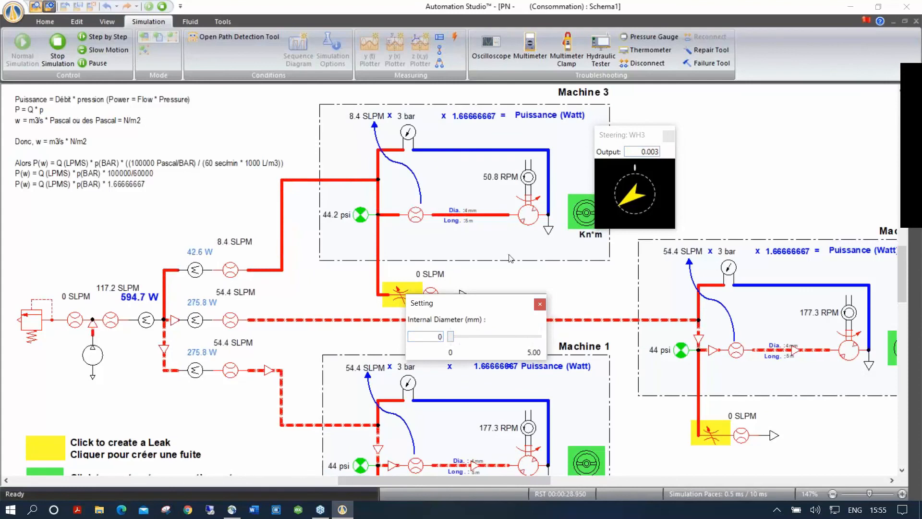
pyautogui.moveTo(624, 202); pyautogui.dragTo(640, 182)
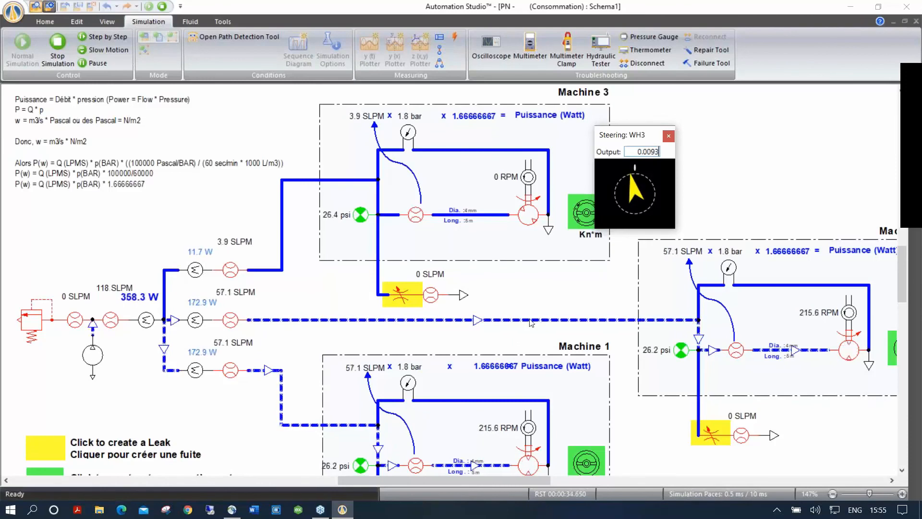
pyautogui.click(163, 7)
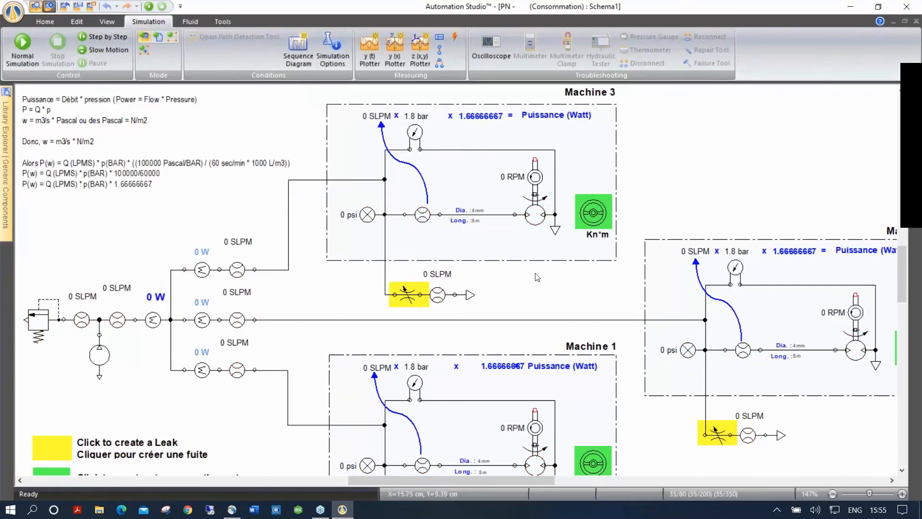
# Open the "PN - (Compression de l'air).prx" project without saving the current one, and place the plotter beside the three weighted cylinders
pyautogui.click(65, 8)
pyautogui.click(474, 282)
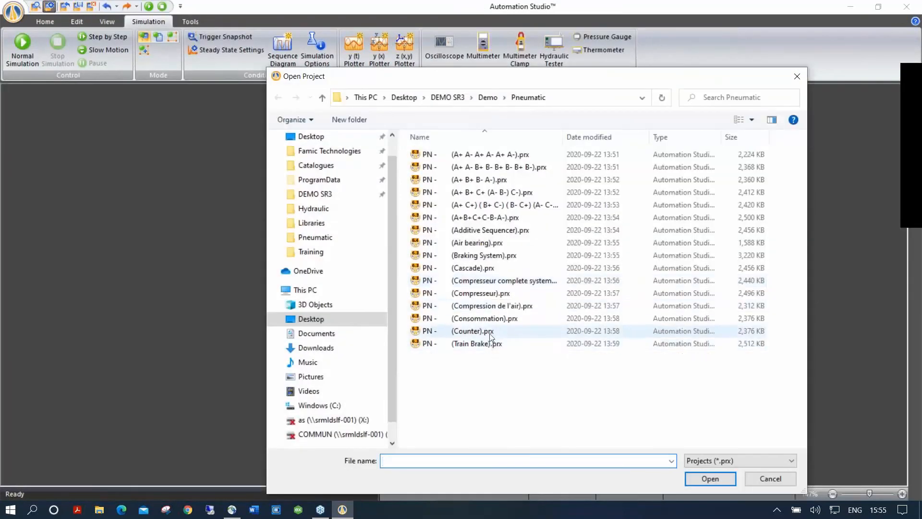
pyautogui.doubleClick(485, 309)
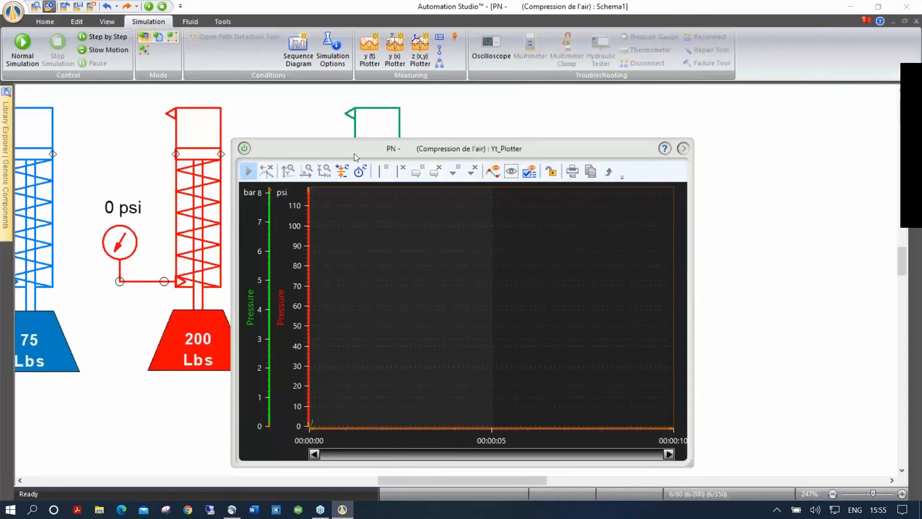
pyautogui.moveTo(353, 154); pyautogui.dragTo(545, 154)
pyautogui.scroll(-1, 527, 116)
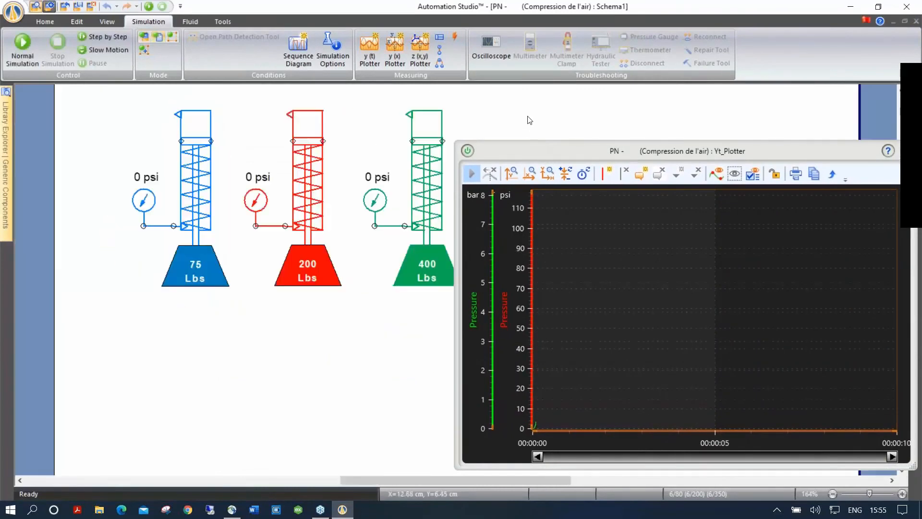
pyautogui.moveTo(516, 117); pyautogui.dragTo(452, 119)
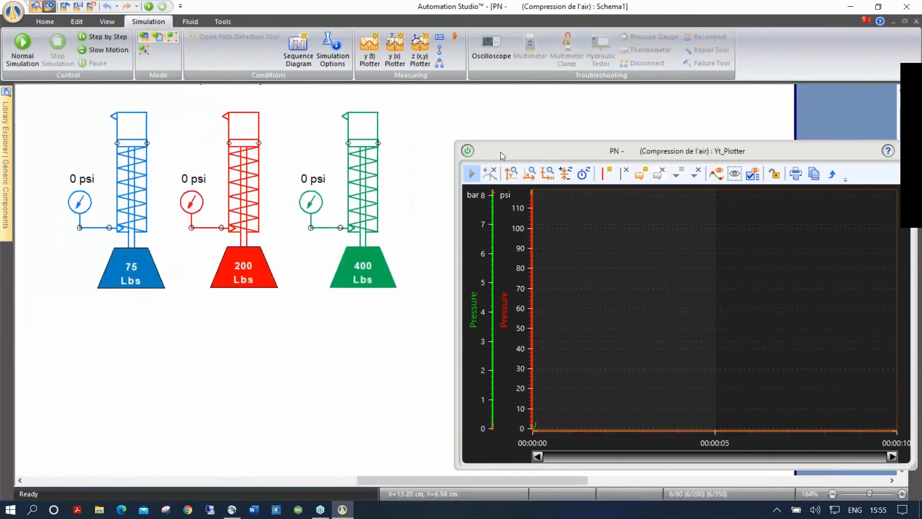
pyautogui.moveTo(506, 146); pyautogui.dragTo(483, 125)
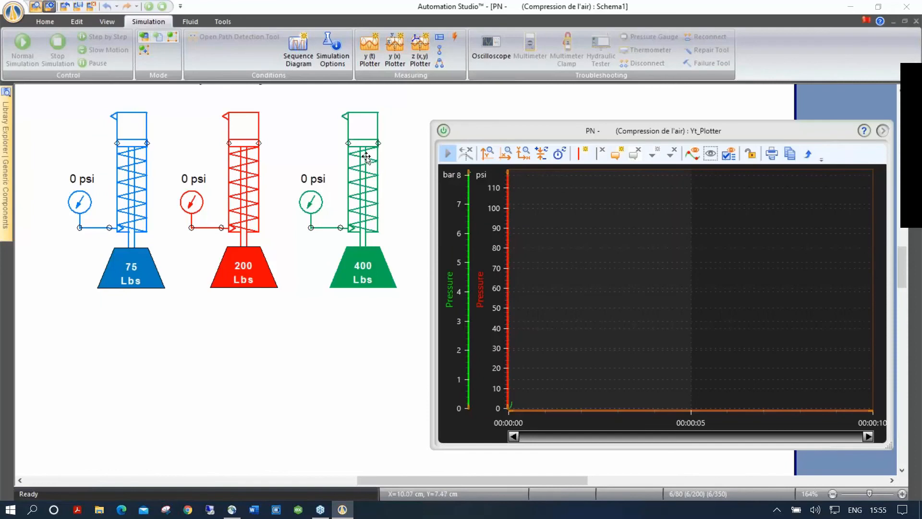
# Check the plot selection for the 400 lbs cylinder's pressure gauge, and run the simulation to plot the cylinder pressures
pyautogui.click(308, 205)
pyautogui.moveTo(311, 204); pyautogui.dragTo(457, 208)
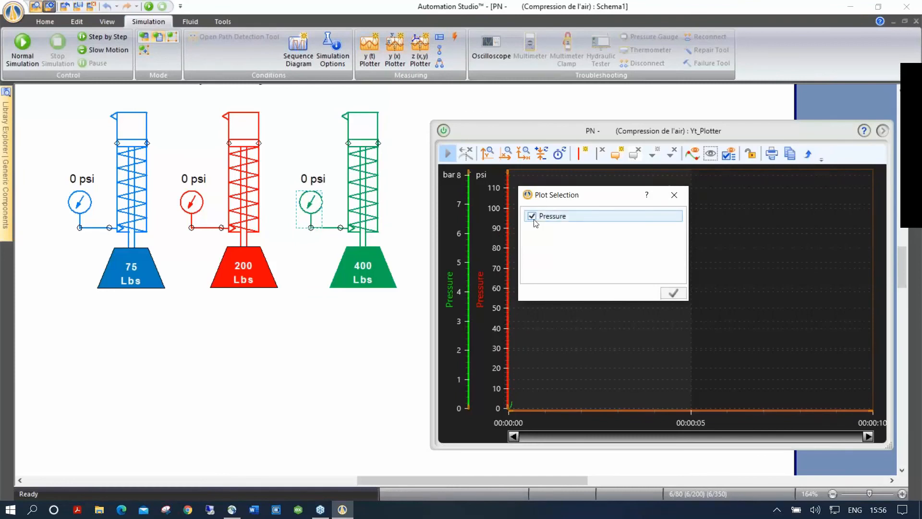
pyautogui.click(675, 194)
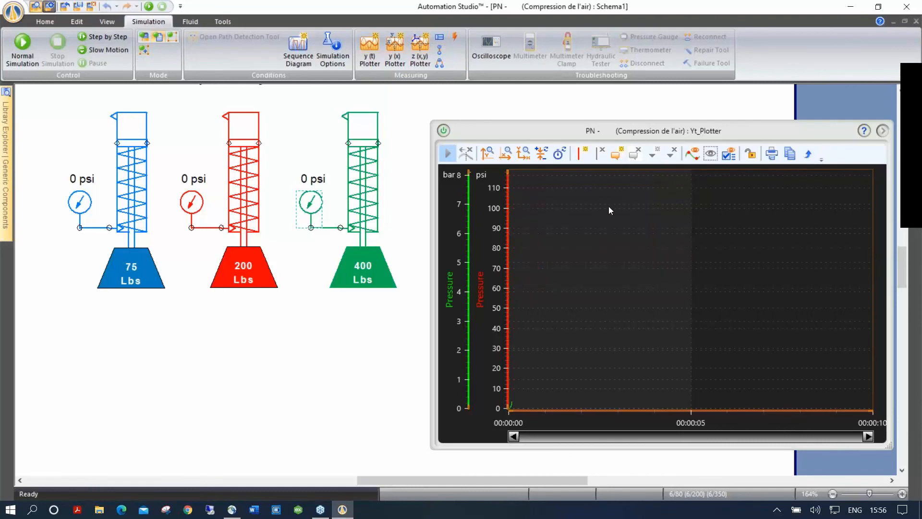
pyautogui.click(149, 7)
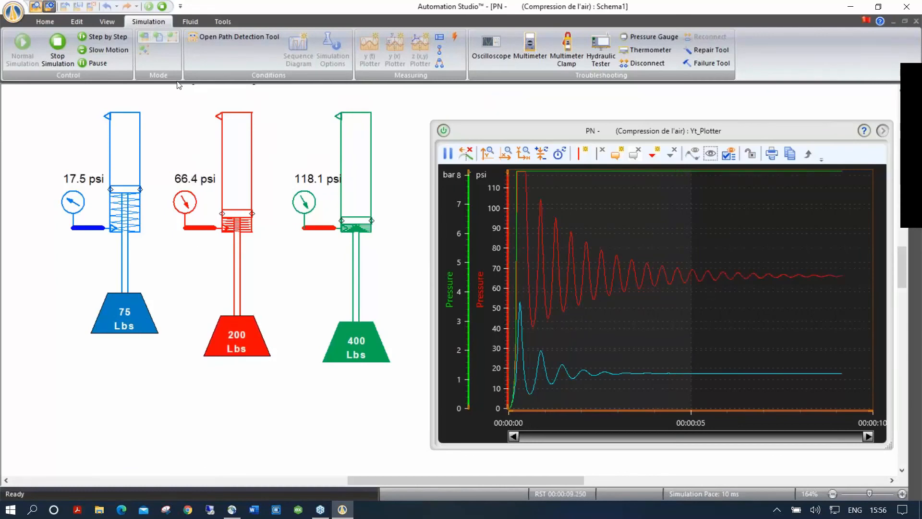
pyautogui.click(161, 6)
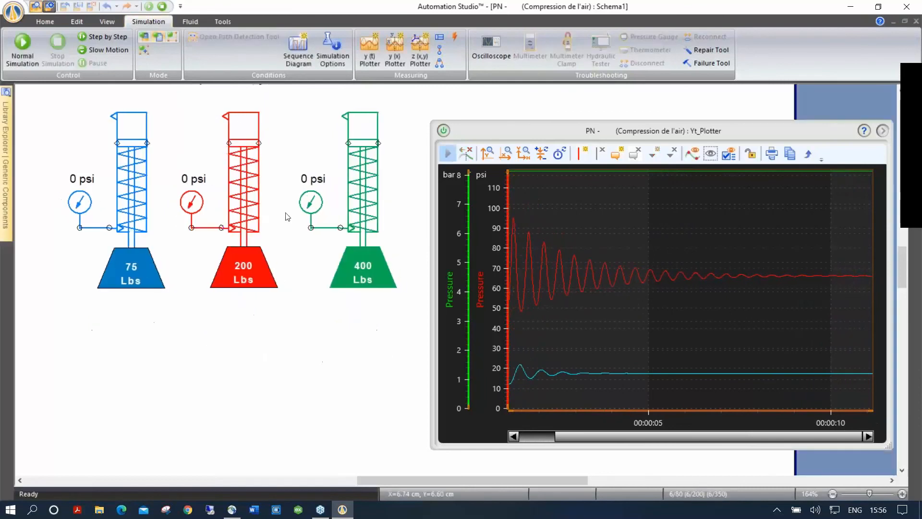
# Open the "PN - (Compresseur).prx" project without saving the current one, and fit all its components in view
pyautogui.click(65, 7)
pyautogui.click(482, 282)
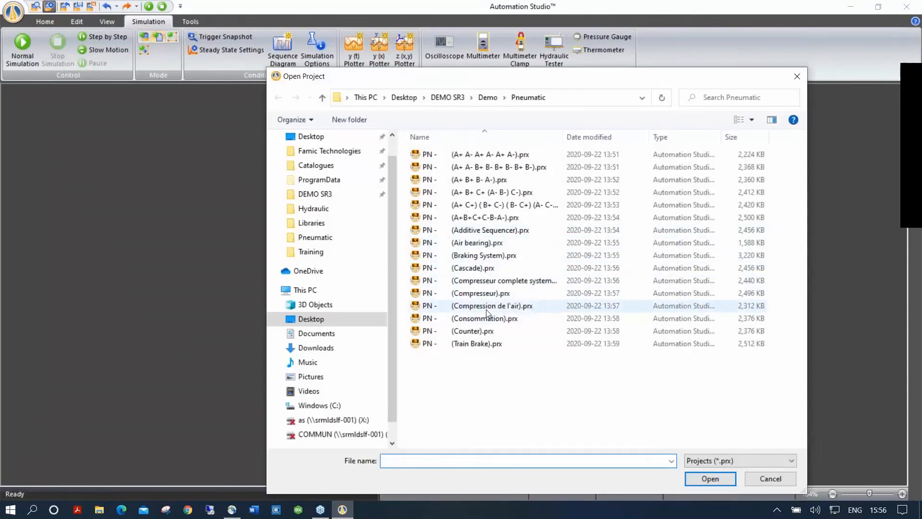
pyautogui.doubleClick(486, 296)
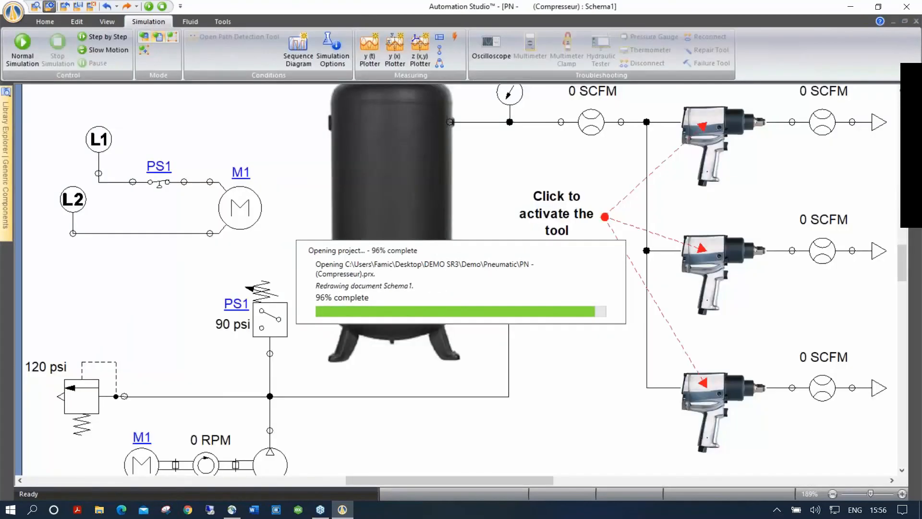
pyautogui.rightClick(175, 96)
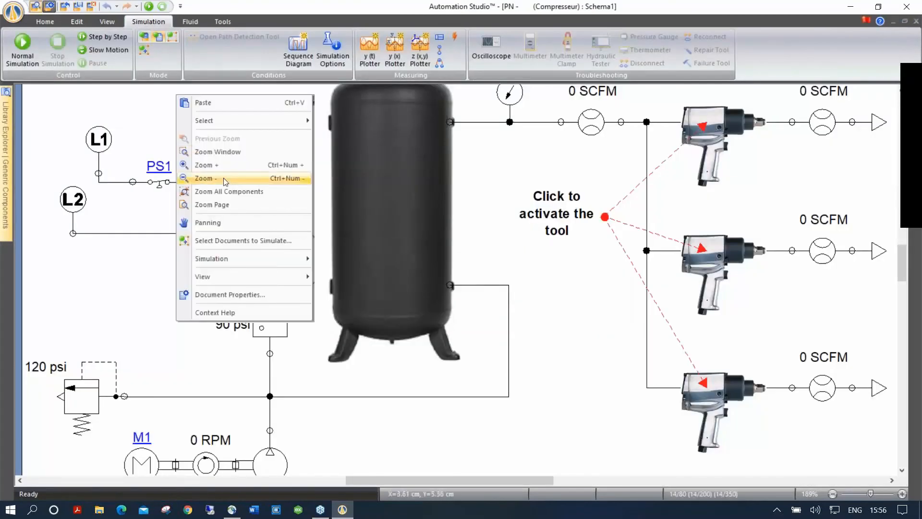
pyautogui.click(239, 192)
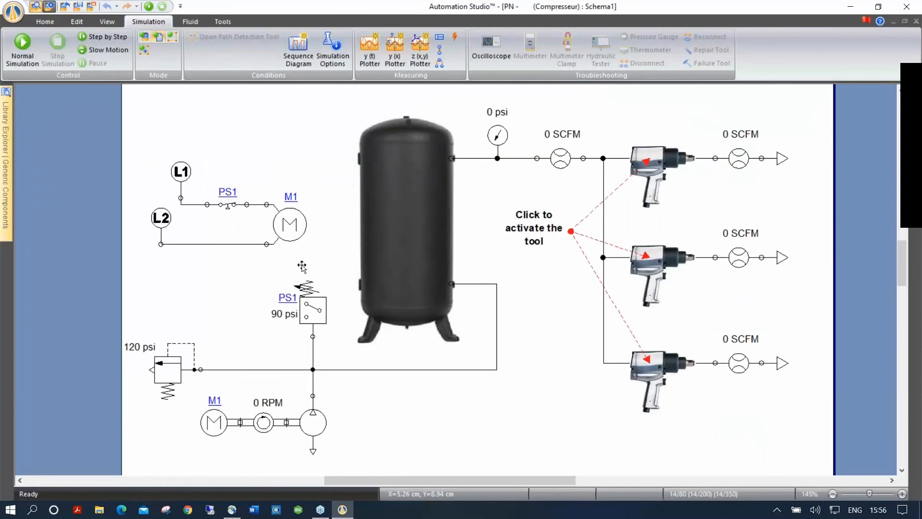
# Simulate the compressor circuit and activate the uppermost air tool
pyautogui.click(149, 7)
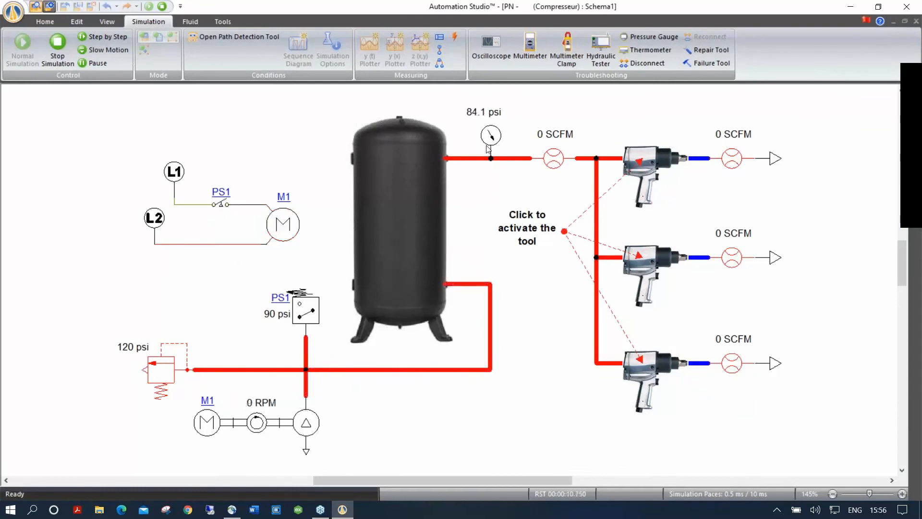
pyautogui.click(644, 160)
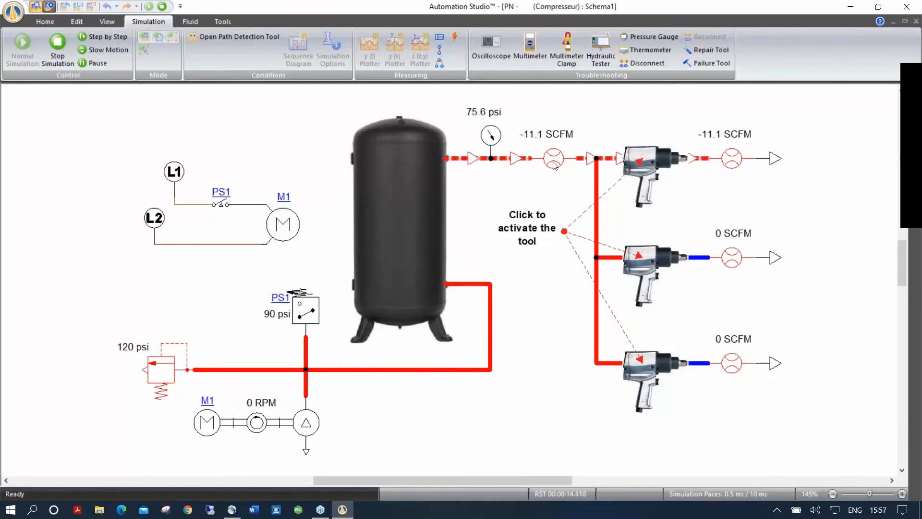